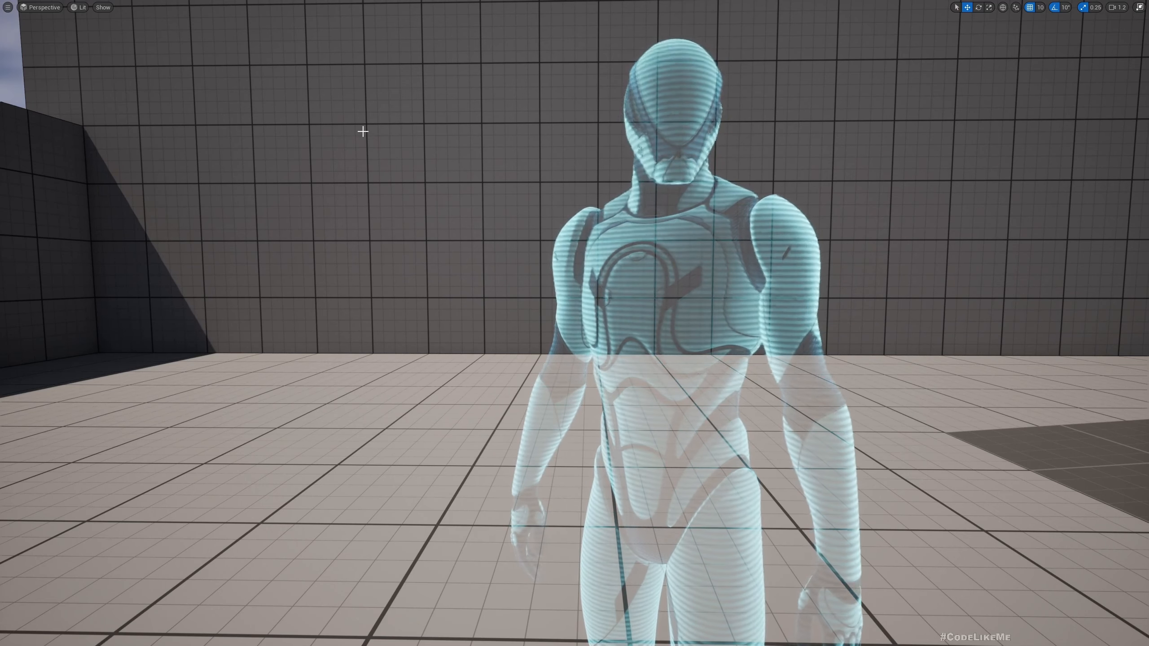
# Examine the translucent, scan-lined hologram character in the level from several sides, both close up and from a distance.
pyautogui.moveTo(613, 231); pyautogui.dragTo(493, 197, button='right')
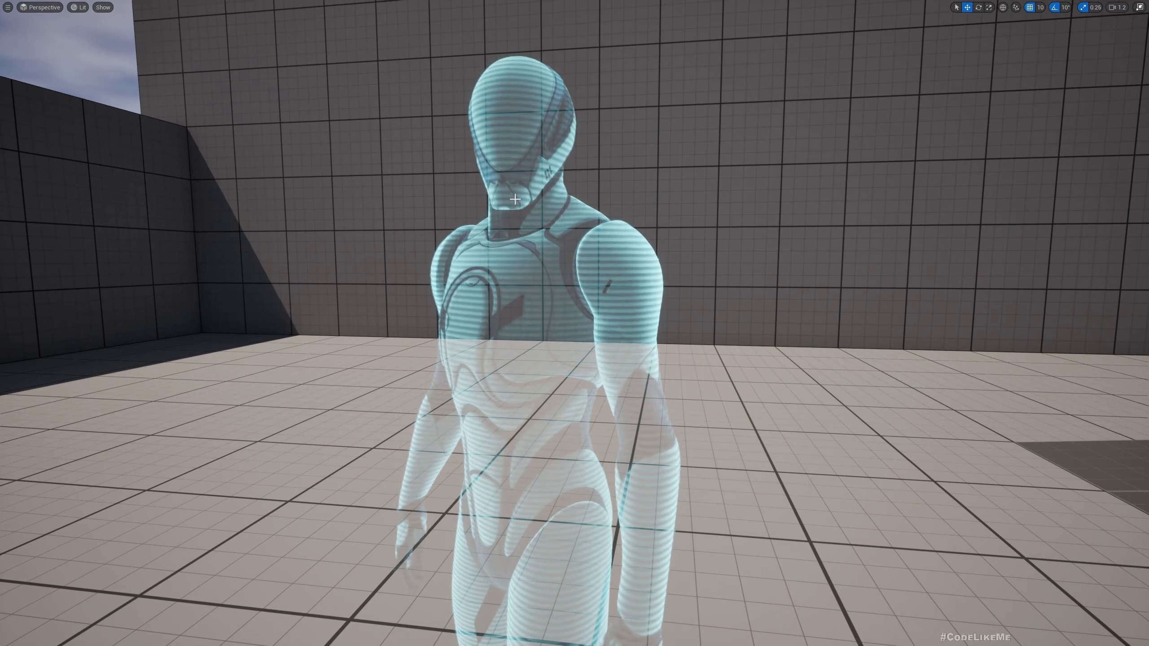
pyautogui.moveTo(514, 199); pyautogui.dragTo(533, 221, button='right')
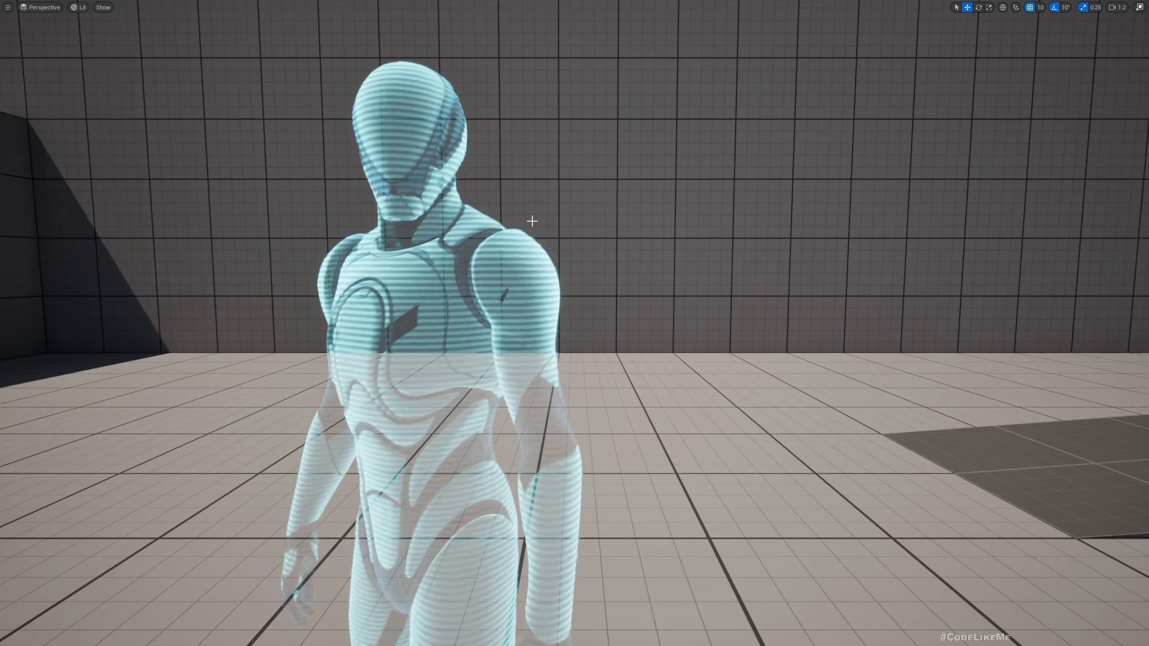
pyautogui.moveTo(533, 221); pyautogui.dragTo(507, 233, button='middle')
pyautogui.moveTo(507, 233); pyautogui.dragTo(544, 216, button='right')
pyautogui.moveTo(544, 215); pyautogui.dragTo(637, 243, button='middle')
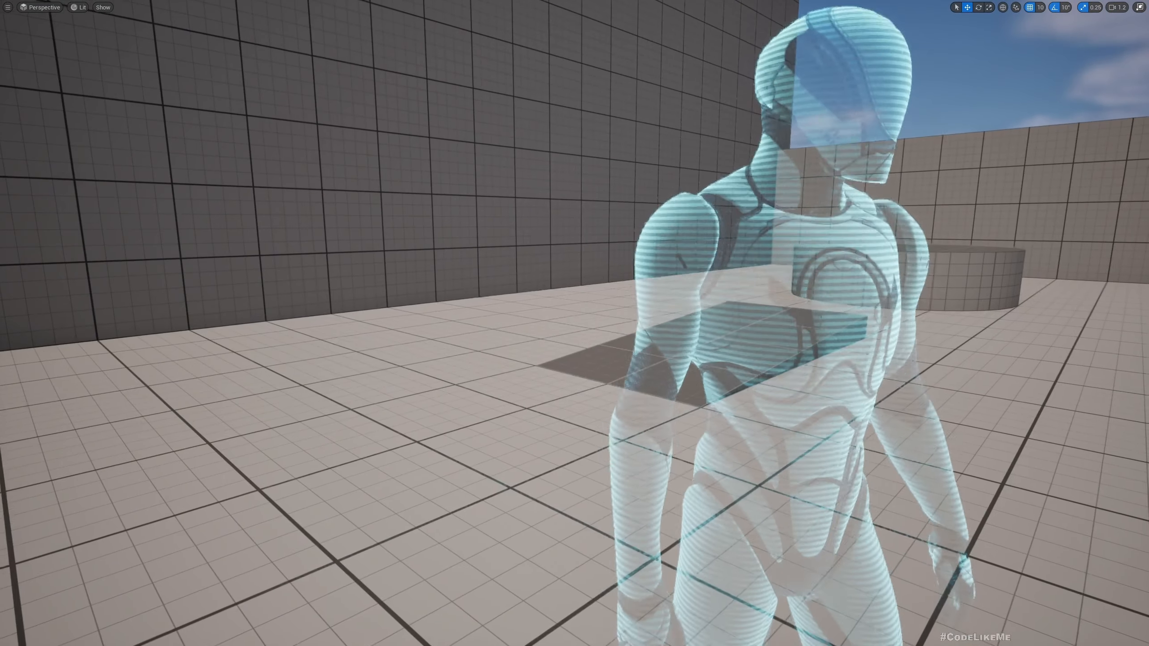
pyautogui.moveTo(637, 243); pyautogui.dragTo(665, 249, button='right')
pyautogui.moveTo(665, 249); pyautogui.dragTo(700, 208, button='middle')
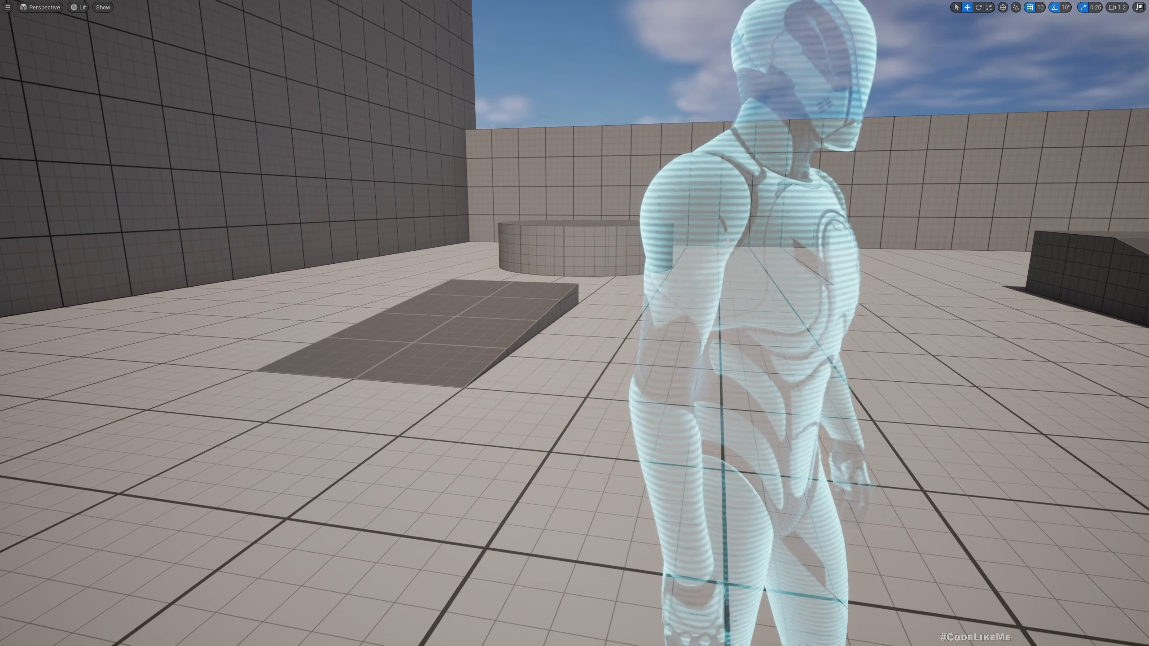
pyautogui.moveTo(723, 197); pyautogui.dragTo(787, 214, button='right')
pyautogui.press('a')
pyautogui.press('a')
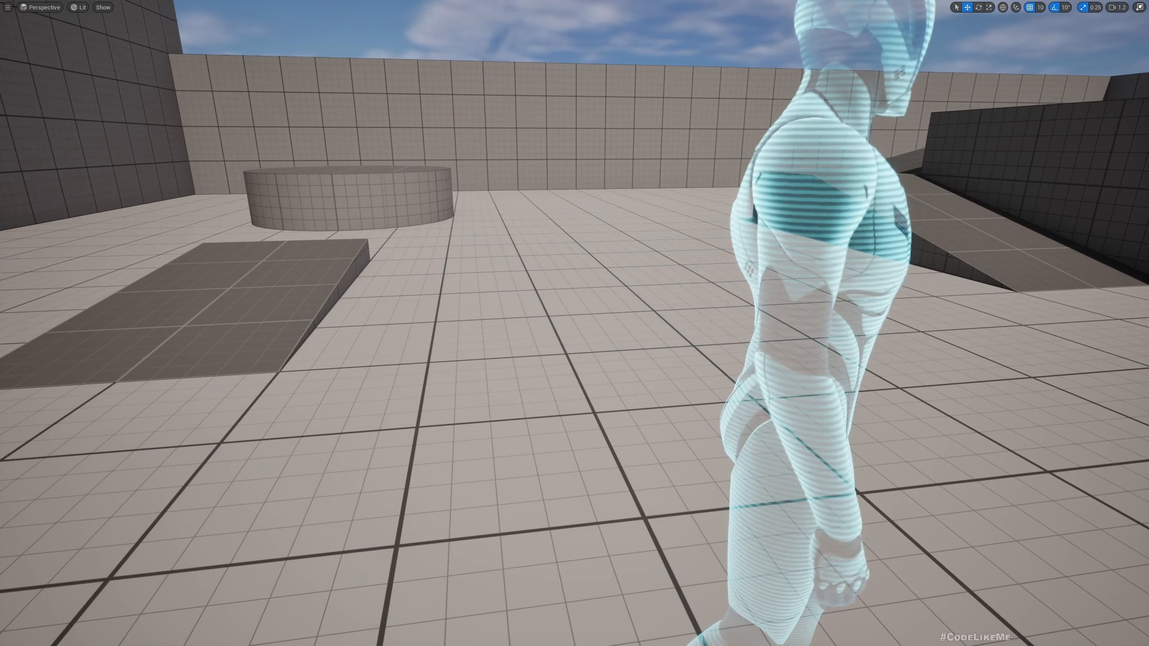
pyautogui.press('d')
pyautogui.moveTo(650, 218); pyautogui.dragTo(355, 179, button='right')
pyautogui.press('d')
pyautogui.press('d')
pyautogui.press('a')
pyautogui.press('a')
pyautogui.press('d')
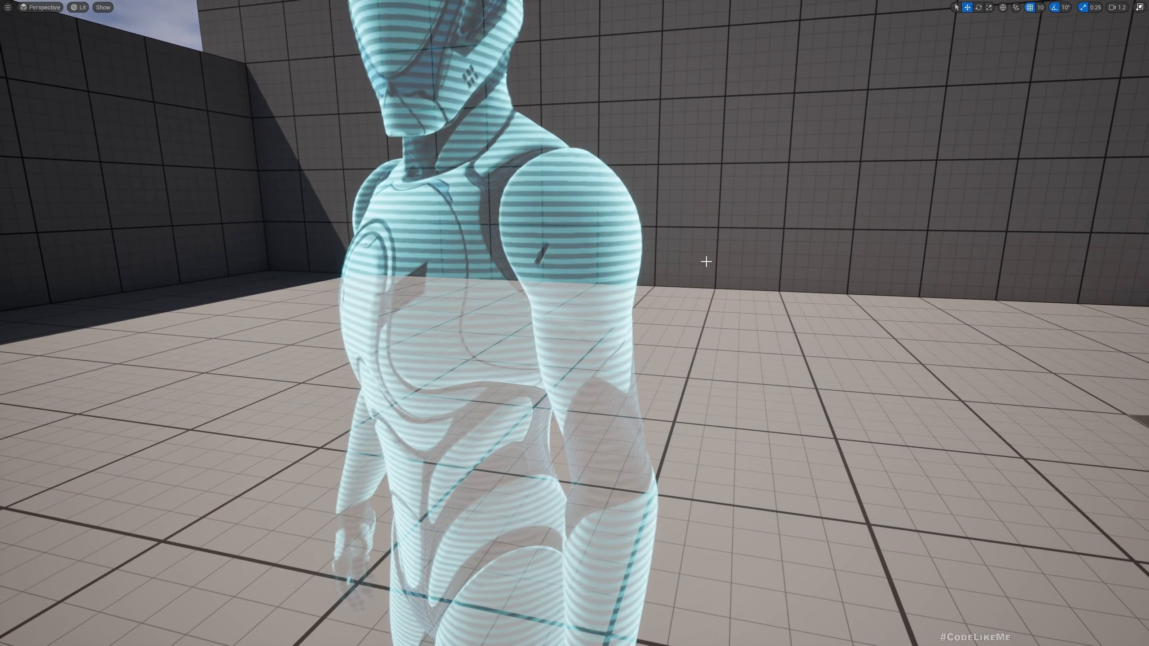
pyautogui.moveTo(754, 272); pyautogui.dragTo(575, 286, button='right')
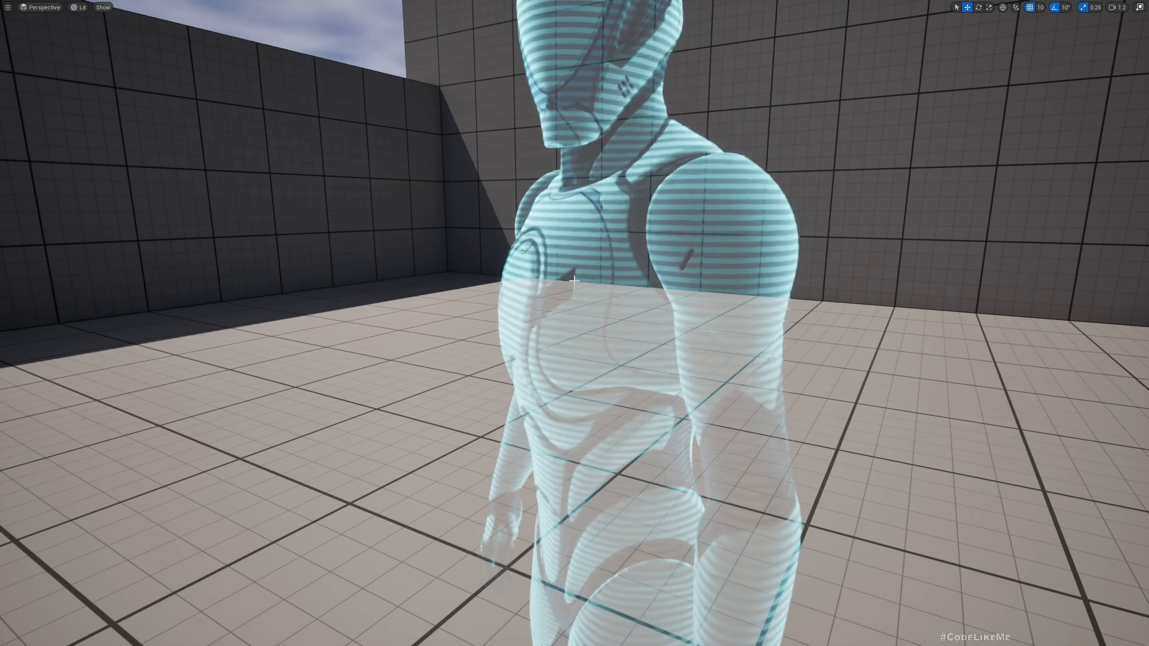
pyautogui.press('w')
pyautogui.moveTo(765, 282); pyautogui.dragTo(583, 324, button='right')
pyautogui.press('d')
pyautogui.moveTo(259, 231)
pyautogui.mouseDown(button='right')
pyautogui.moveTo(333, 225)
pyautogui.moveTo(238, 230)
pyautogui.moveTo(277, 226)
pyautogui.moveTo(250, 217)
pyautogui.moveTo(241, 230)
pyautogui.mouseUp(button='right')
pyautogui.press('a')
pyautogui.press('s')
pyautogui.press('w')
pyautogui.press('a')
pyautogui.press('s')
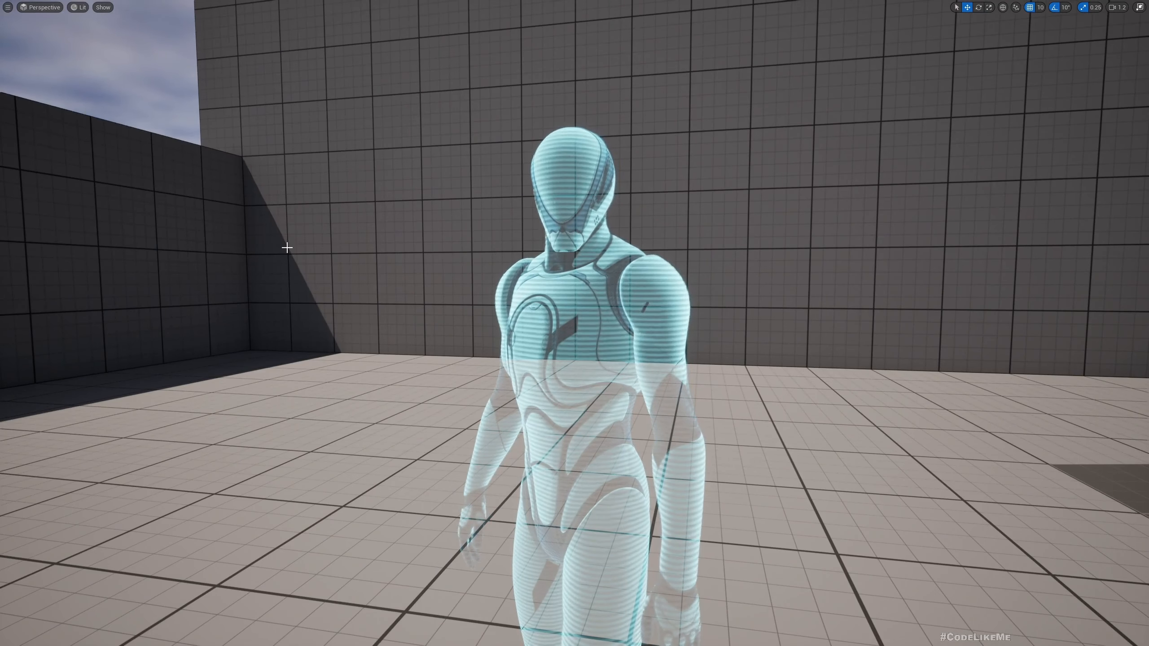
pyautogui.moveTo(258, 231); pyautogui.dragTo(331, 254, button='right')
pyautogui.scroll(-5, 330, 254)
pyautogui.moveTo(374, 254); pyautogui.dragTo(468, 320, button='middle')
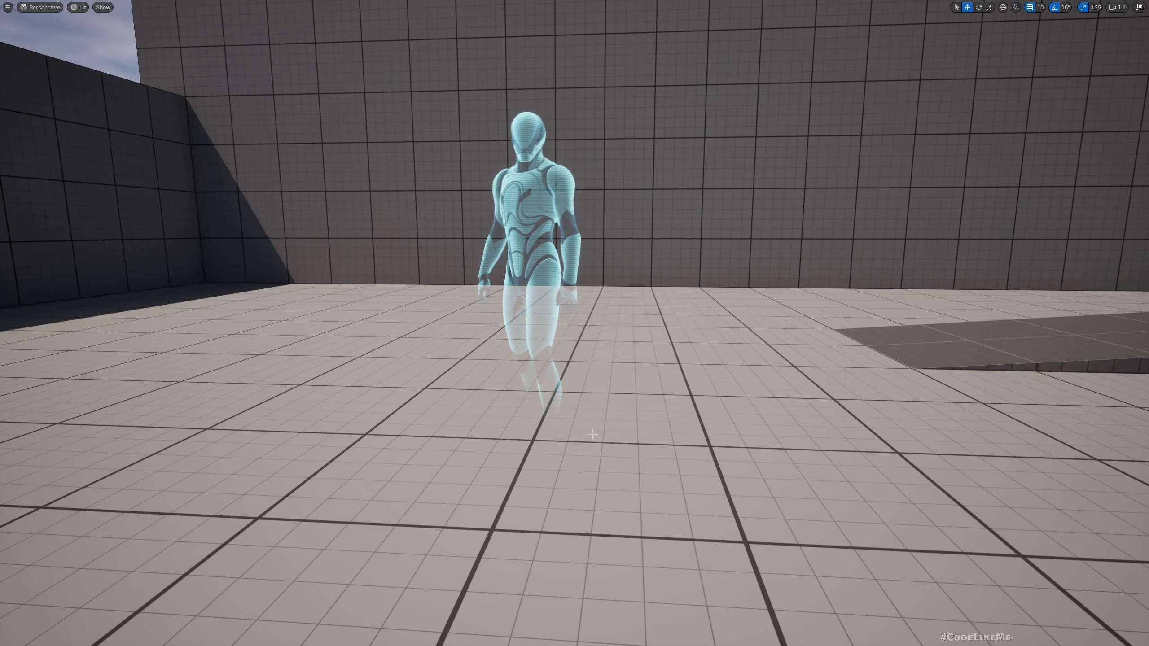
pyautogui.moveTo(574, 349); pyautogui.dragTo(519, 358, button='middle')
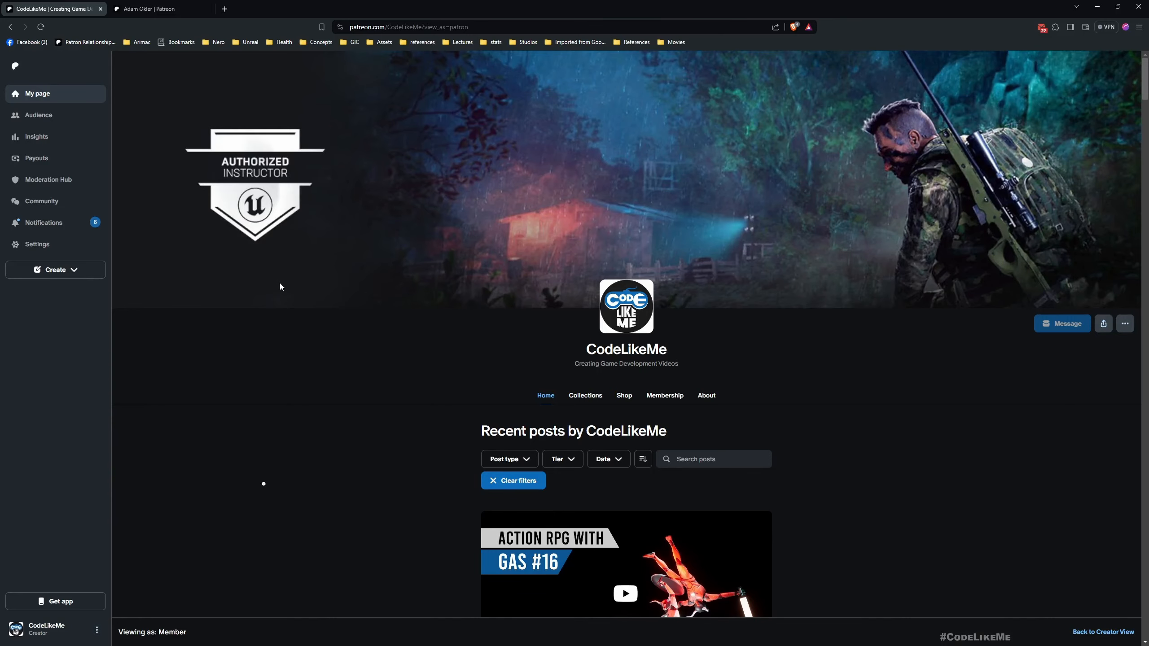
# Switch to the web browser and look through the recent posts on the CodeLikeMe Patreon page.
pyautogui.scroll(-5, 280, 283)
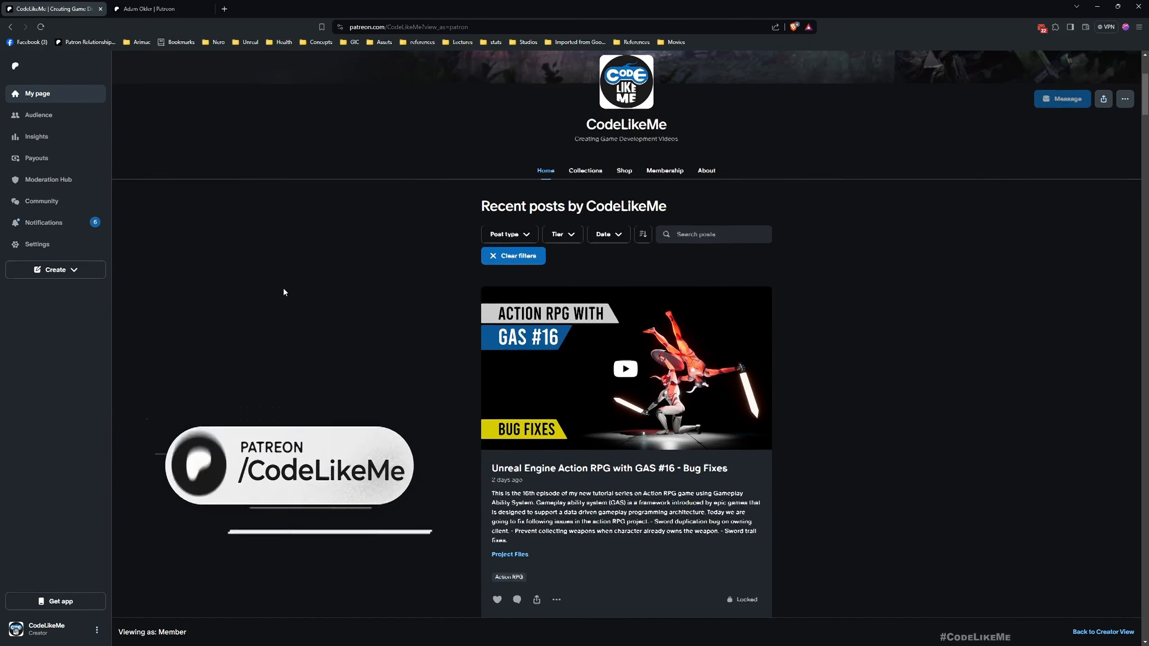
pyautogui.scroll(-4, 283, 292)
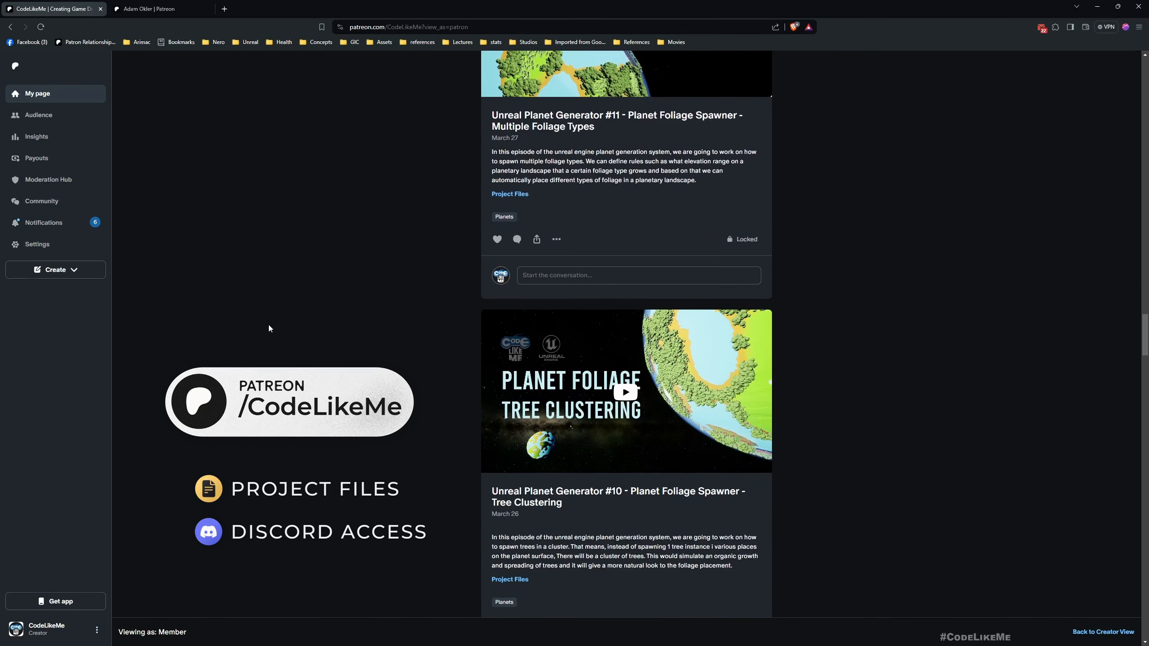
pyautogui.scroll(-12, 269, 327)
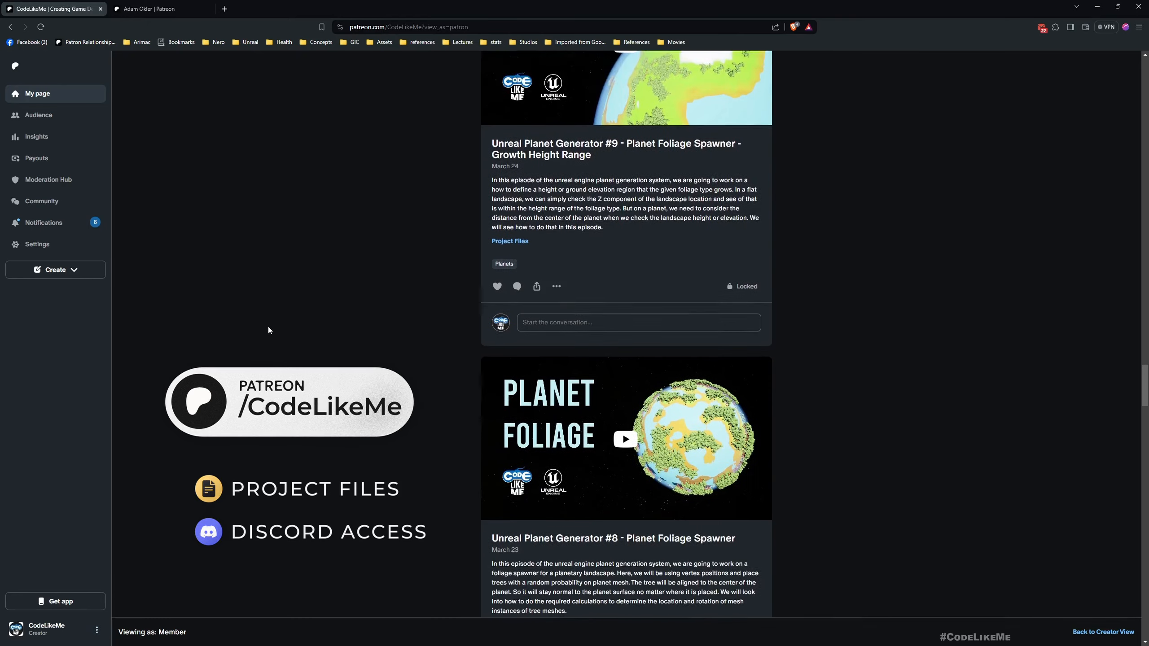
pyautogui.scroll(-8, 269, 330)
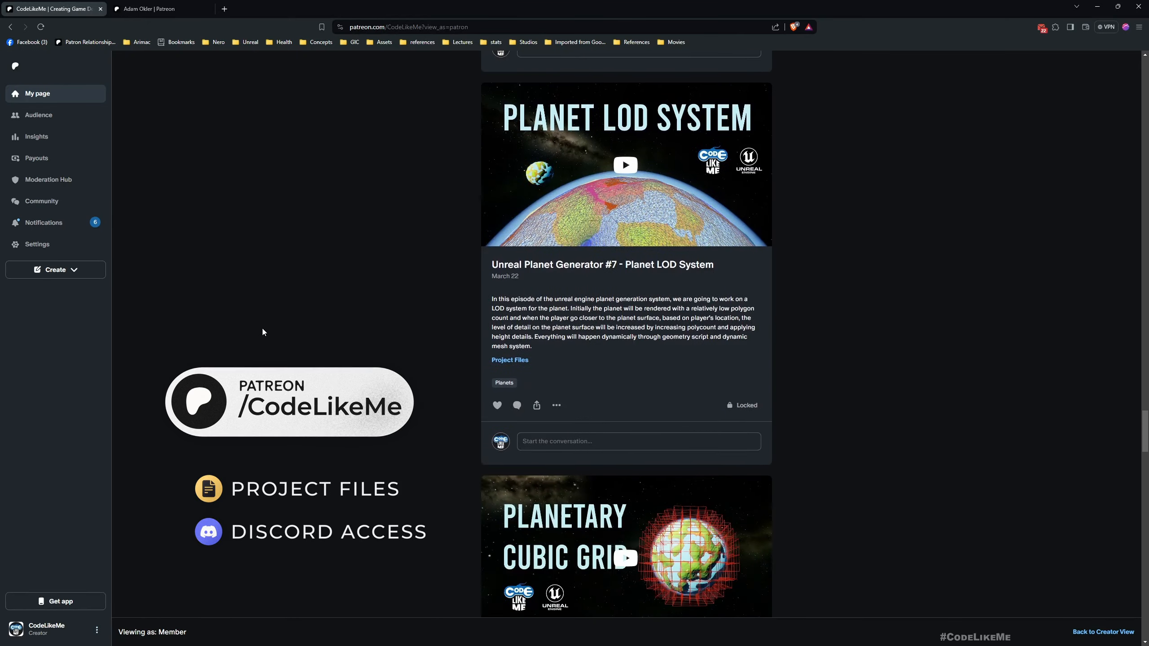
pyautogui.scroll(-15, 261, 329)
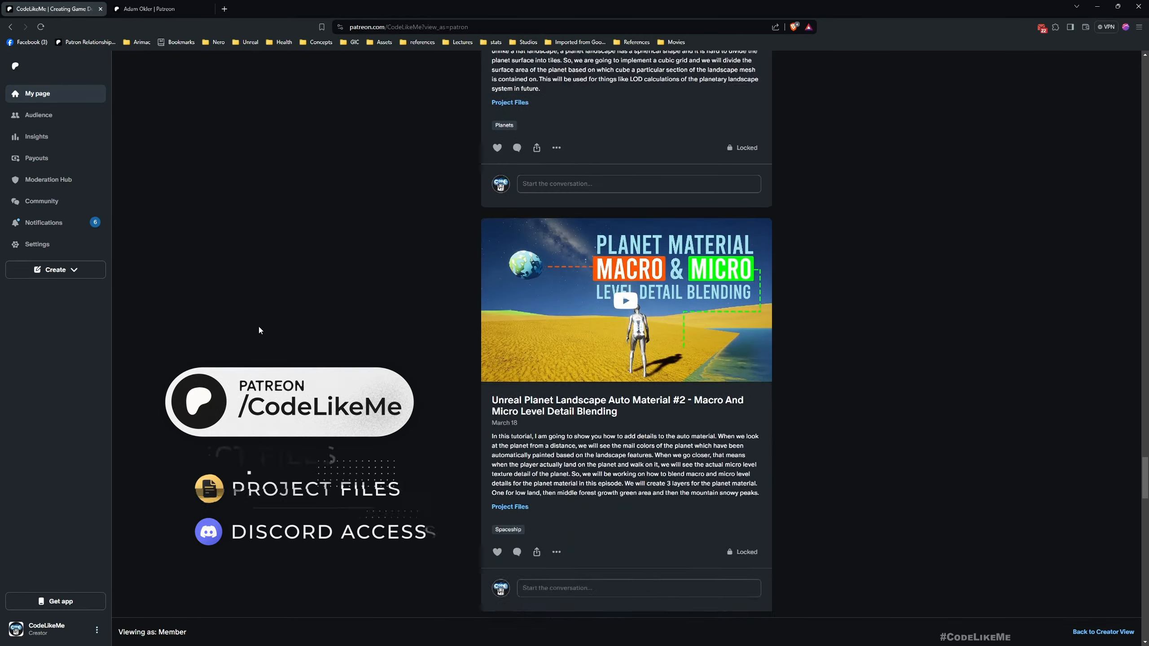
pyautogui.scroll(-5, 260, 330)
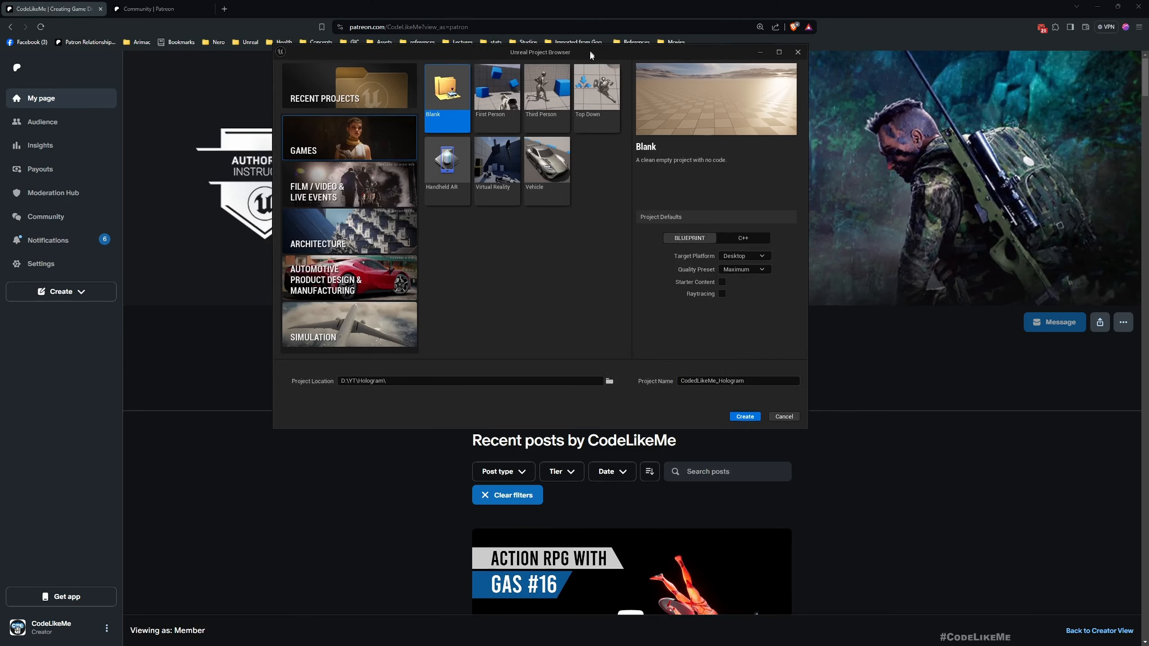
# Create a Blueprint project named CodedLikeMe_Hologram from the Third Person games template.
pyautogui.moveTo(589, 45); pyautogui.dragTo(587, 102)
pyautogui.click(549, 144)
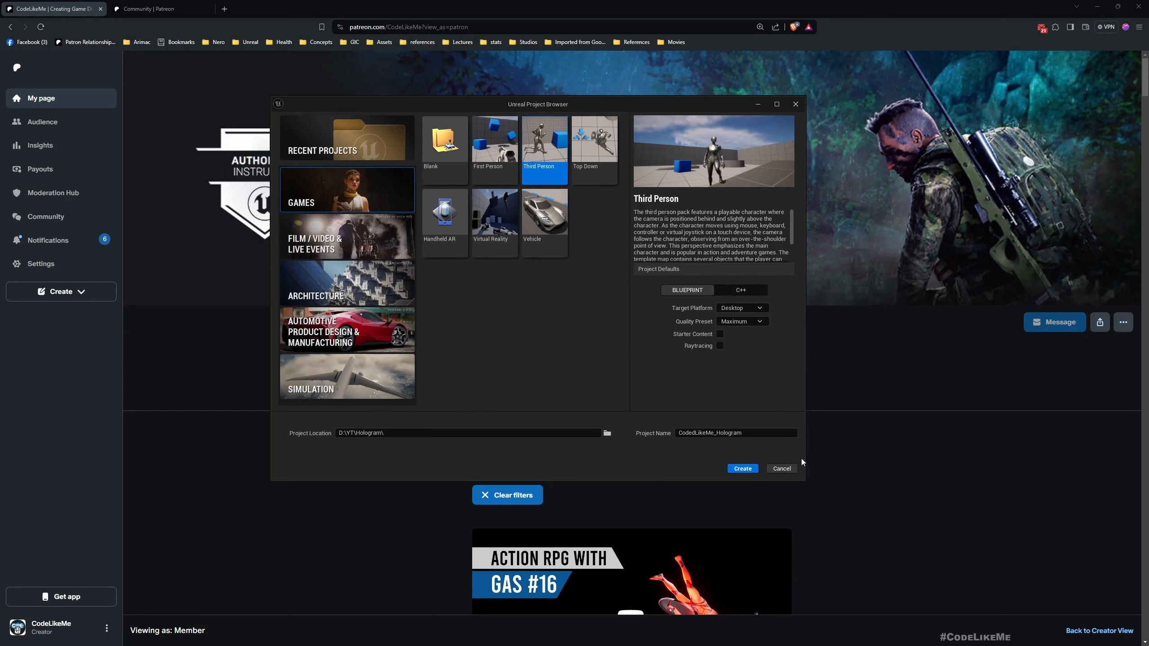
pyautogui.click(743, 470)
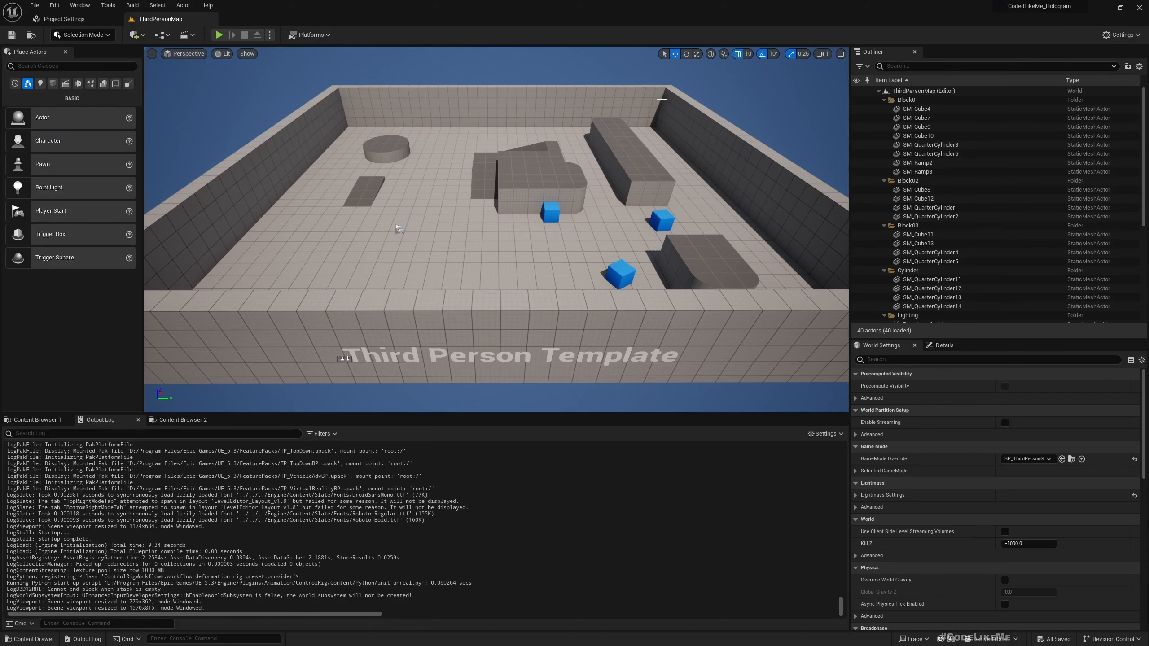
# Look through the mannequin meshes and search the Mannequins folder for "idle" animations.
pyautogui.moveTo(662, 99); pyautogui.dragTo(623, 116, button='right')
pyautogui.press('w')
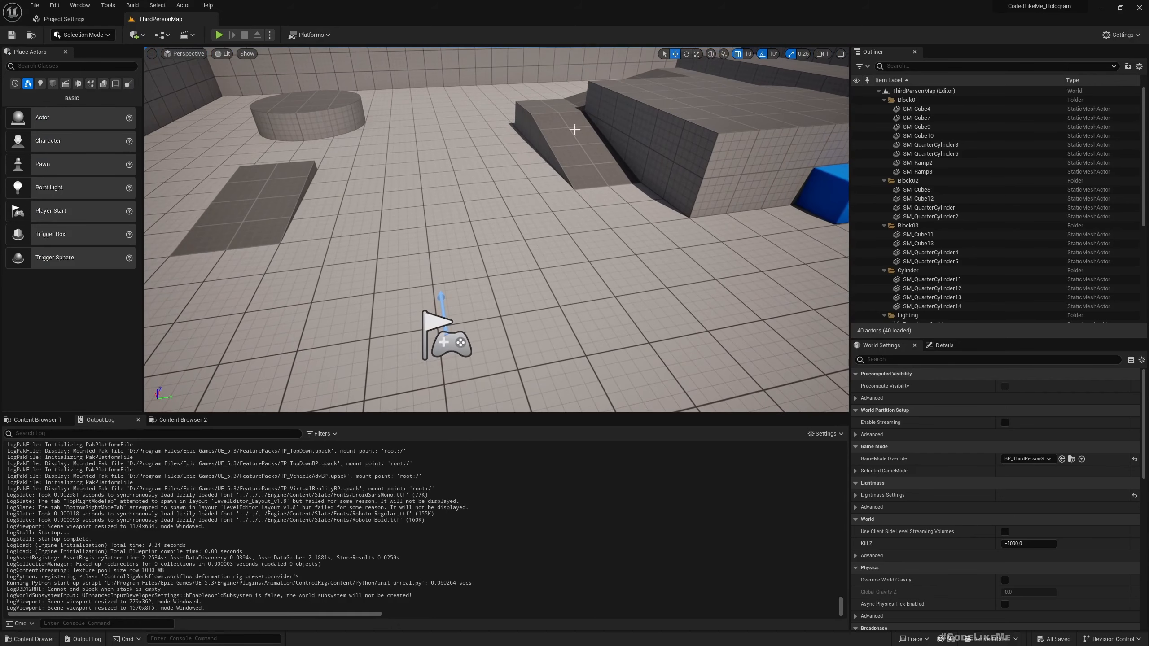
pyautogui.click(36, 420)
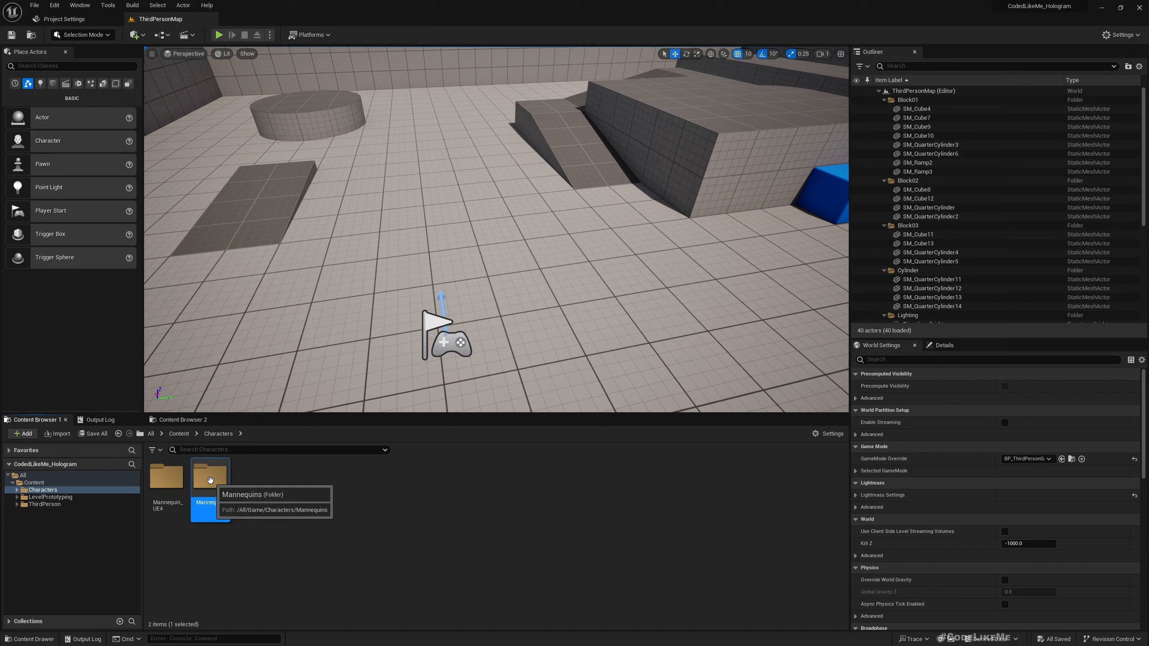
pyautogui.doubleClick(210, 477)
pyautogui.doubleClick(254, 476)
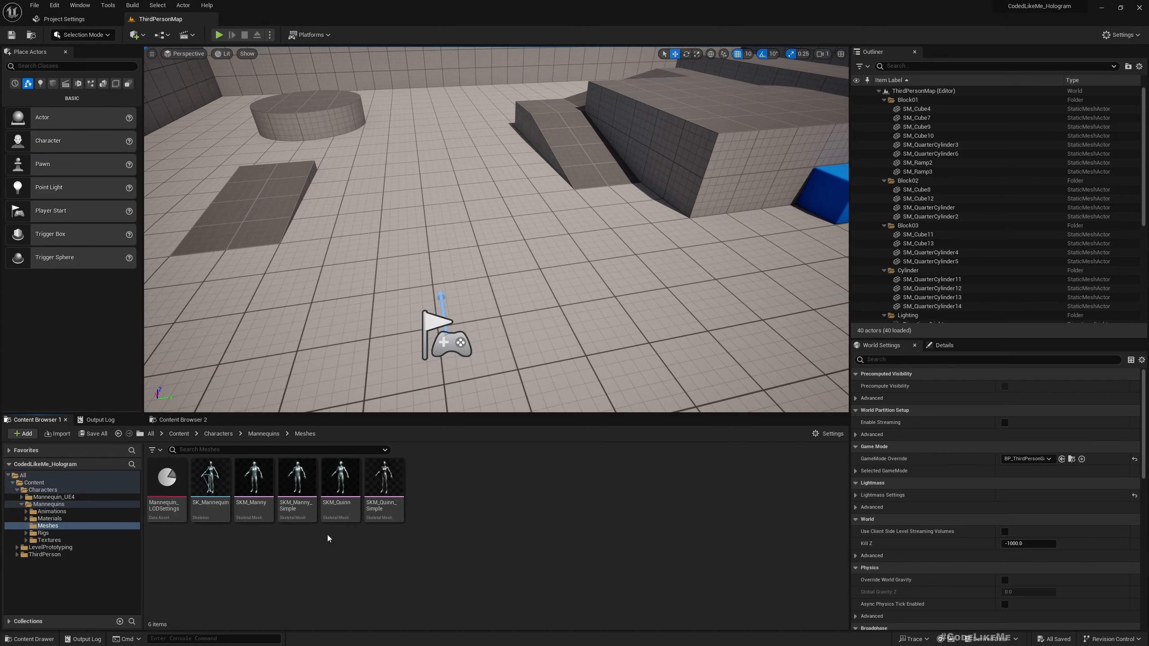
pyautogui.click(264, 434)
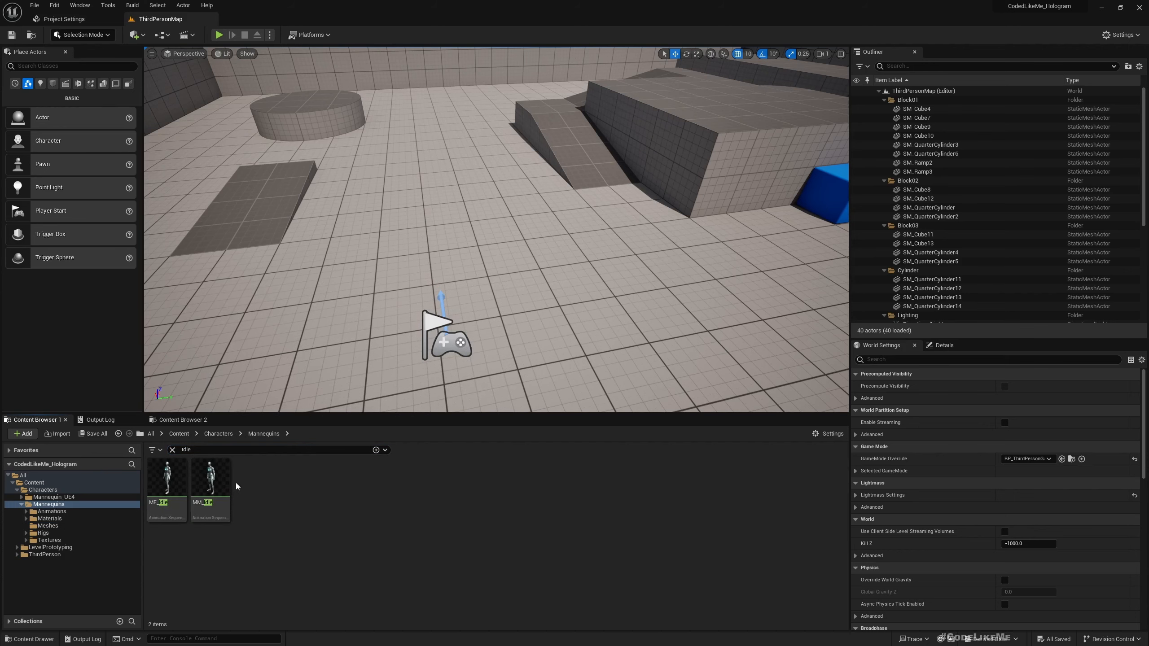
# Place the MM_Idle animation in the level near the player start and set its Anim to Play to MF_Idle.
pyautogui.moveTo(210, 479); pyautogui.dragTo(550, 297)
pyautogui.press('f')
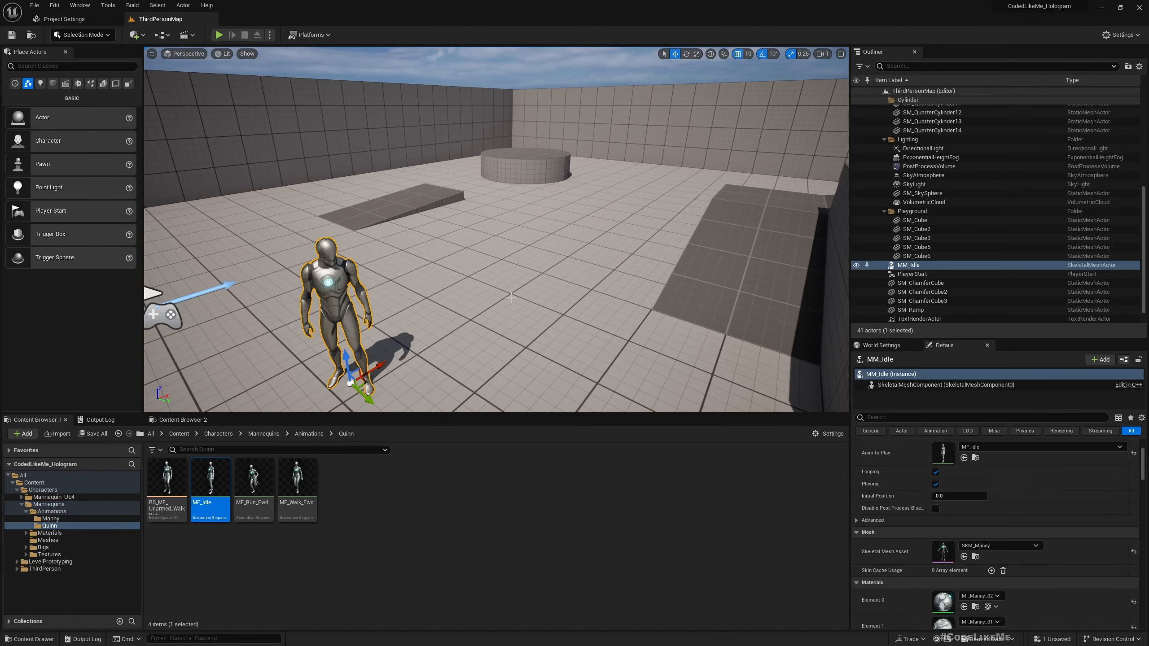
pyautogui.moveTo(476, 229); pyautogui.dragTo(459, 198, button='right')
# Create a folder named Materials inside the Characters folder.
pyautogui.click(418, 491)
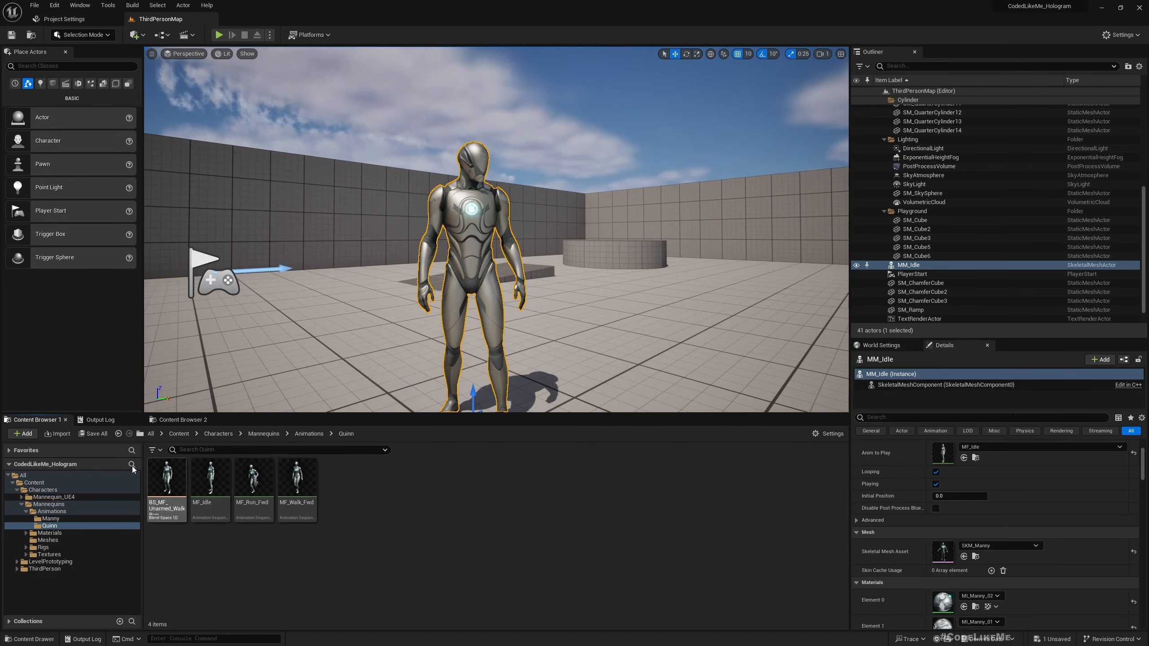
pyautogui.click(975, 606)
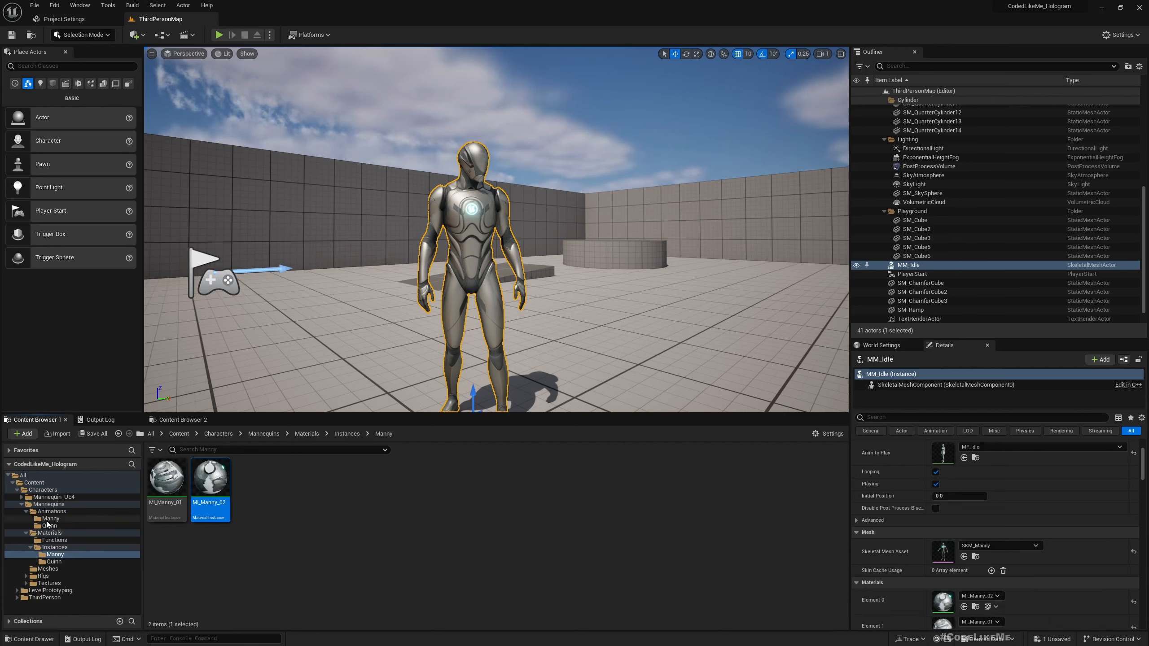
pyautogui.click(22, 504)
pyautogui.rightClick(45, 490)
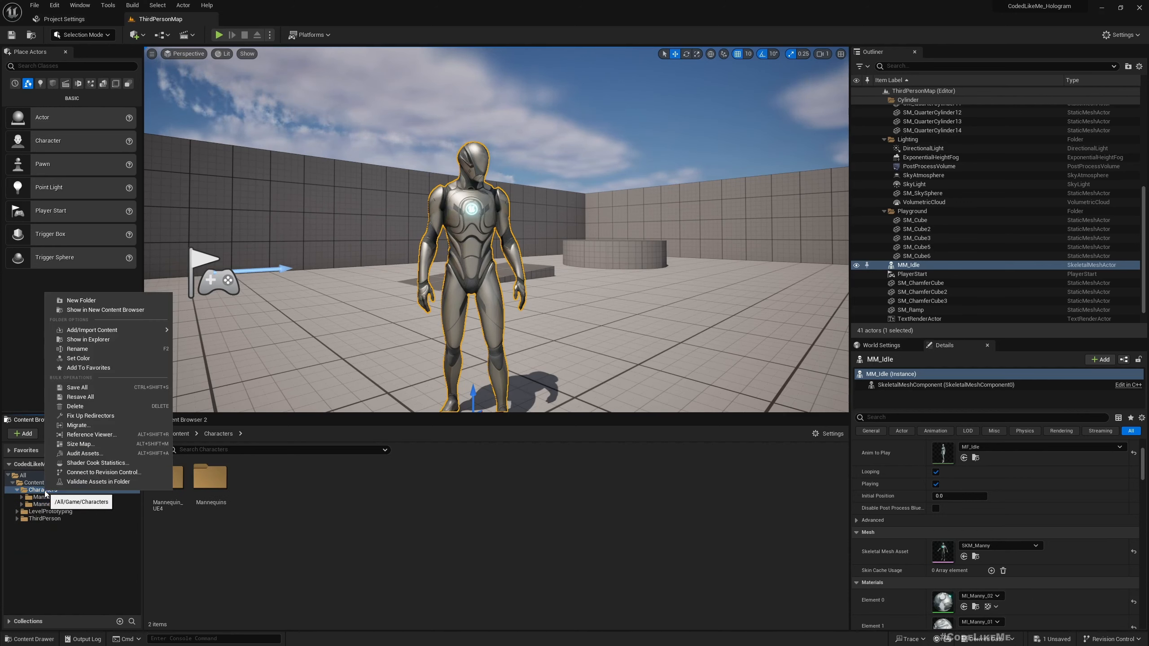
pyautogui.click(81, 301)
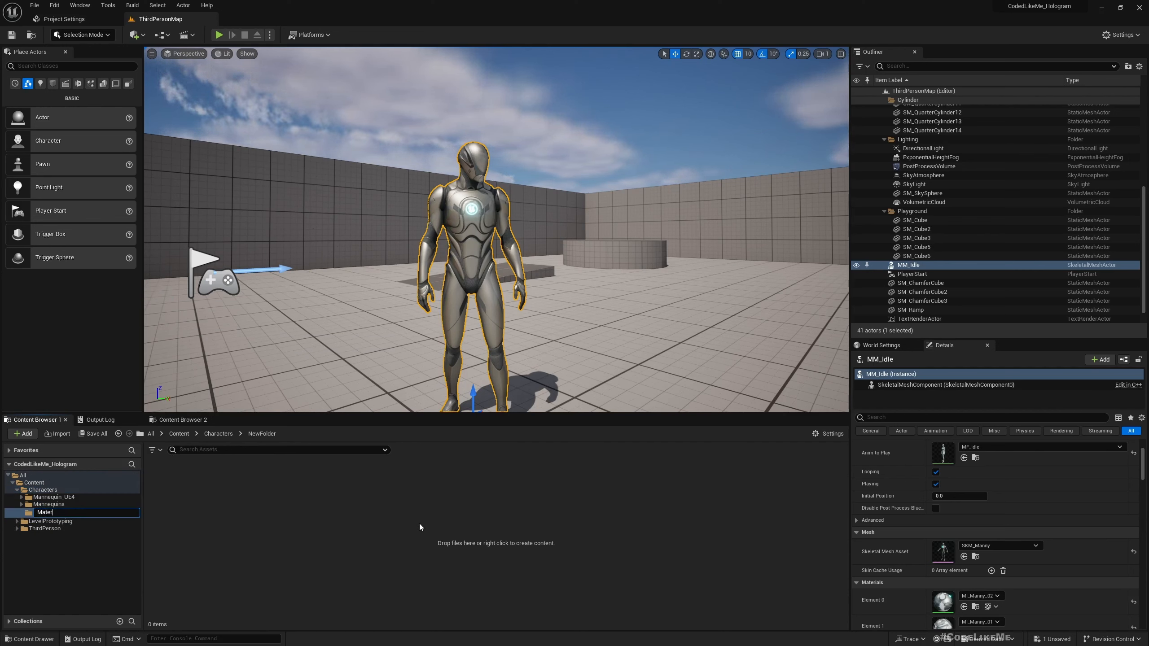
pyautogui.write('Material')
pyautogui.press('Return')
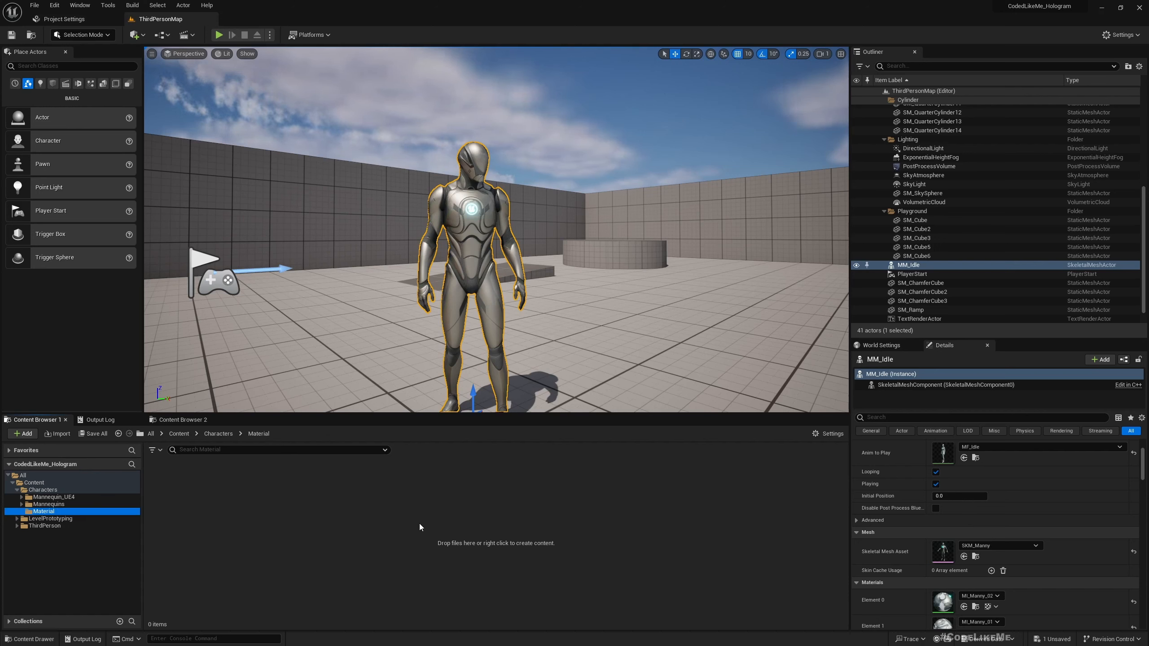
pyautogui.press('F2')
pyautogui.write('s')
pyautogui.press('Return')
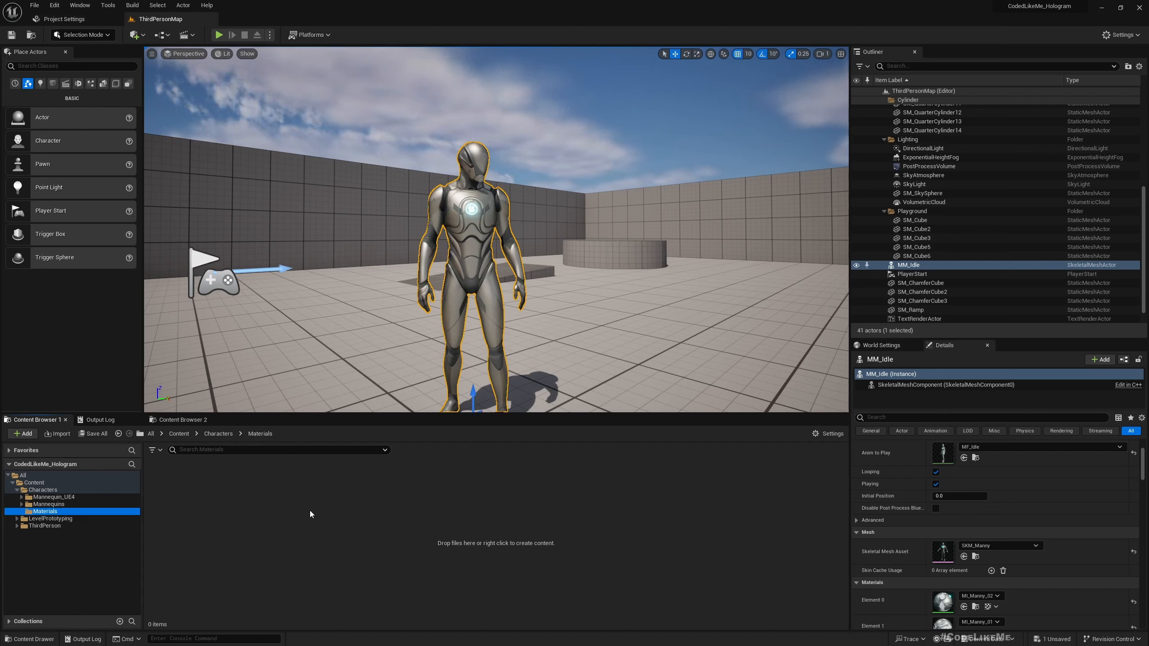
# Create a material named M_Hologram in the Characters/Materials folder and open it for editing.
pyautogui.rightClick(262, 496)
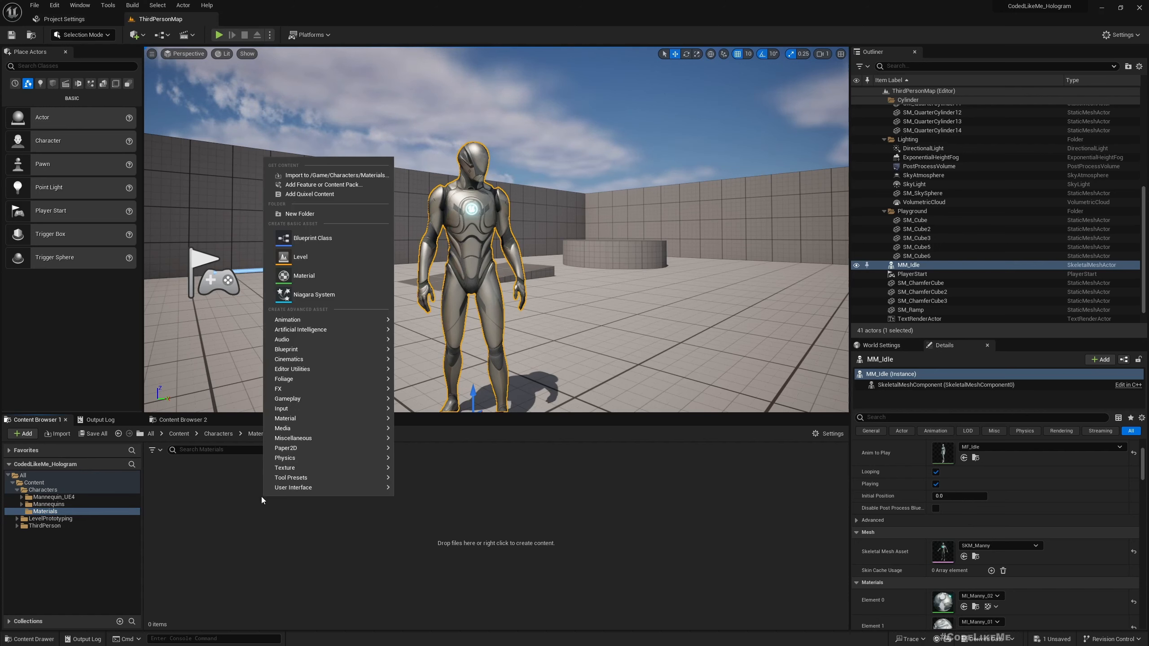
pyautogui.click(302, 275)
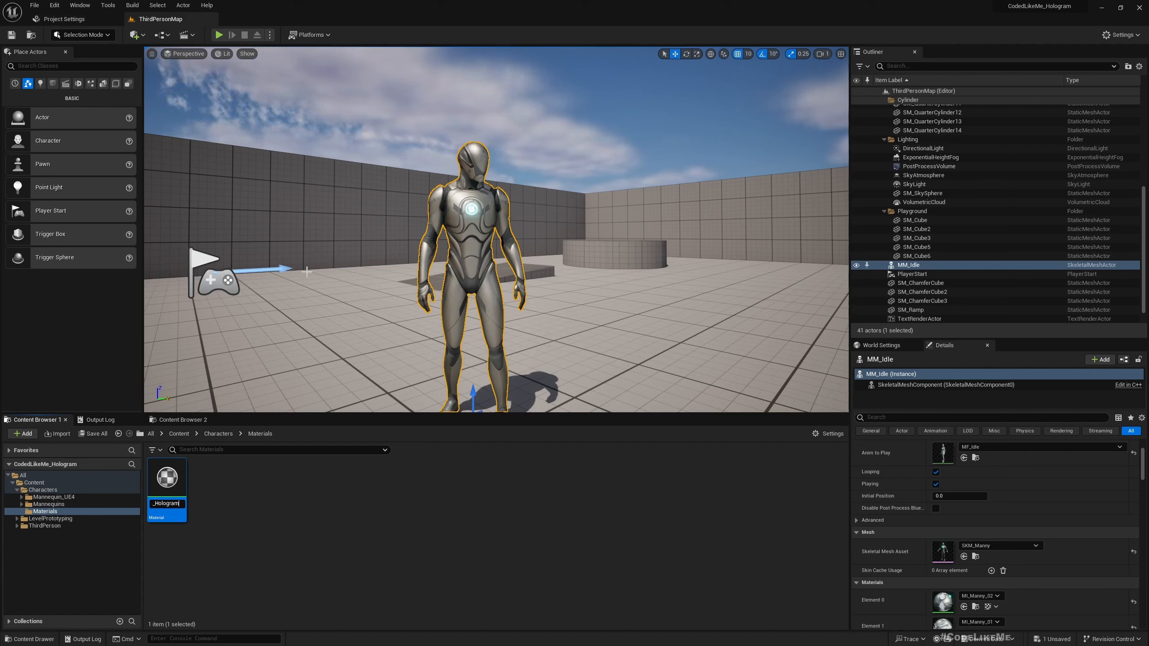
pyautogui.press('Return')
pyautogui.press('Return')
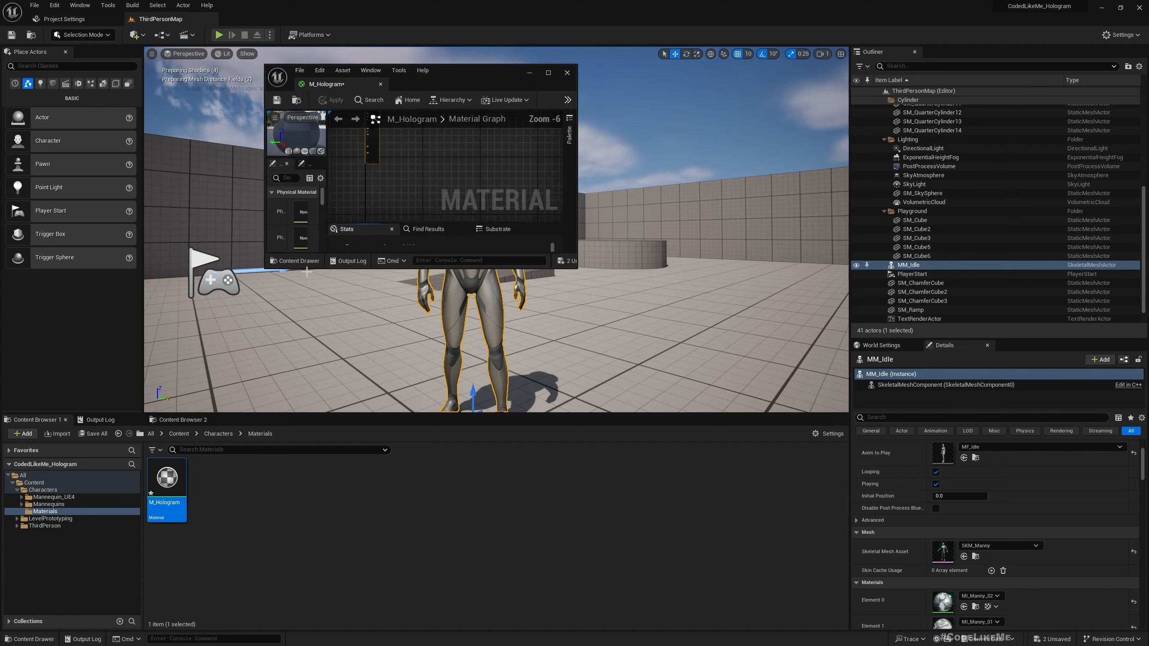
# Dock the M_Hologram editor beside the ThirdPersonMap level in the main window and bring its result node into view.
pyautogui.moveTo(334, 84); pyautogui.dragTo(304, 19)
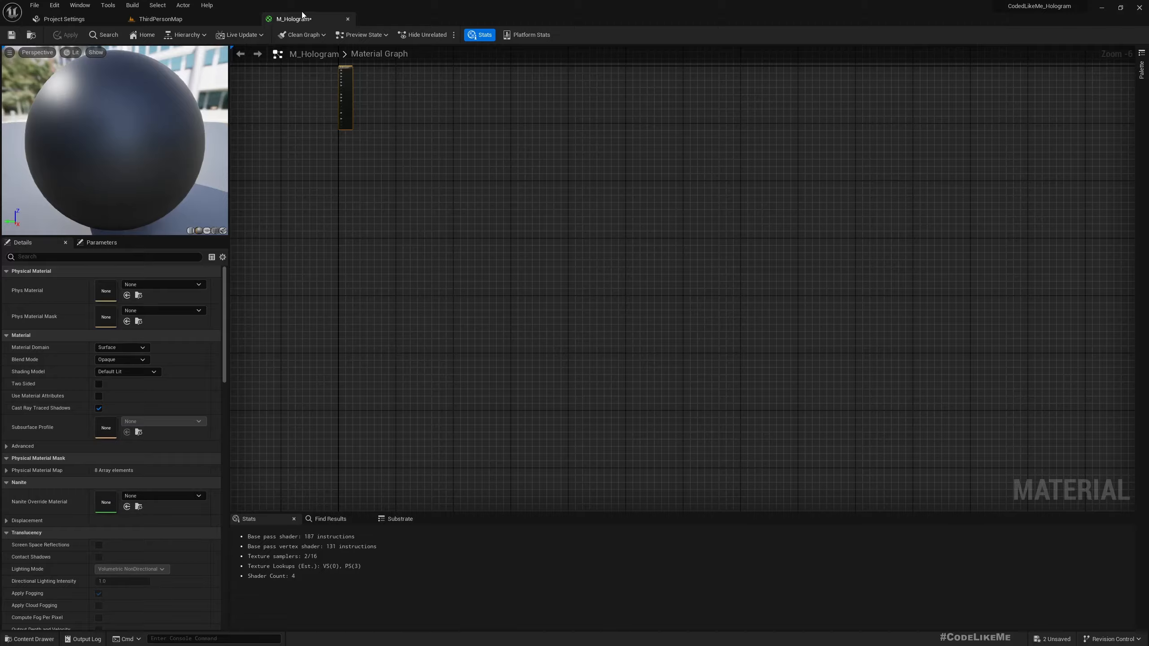
pyautogui.scroll(6, 472, 207)
pyautogui.moveTo(472, 208); pyautogui.dragTo(573, 178, button='right')
pyautogui.moveTo(418, 267); pyautogui.dragTo(561, 246, button='right')
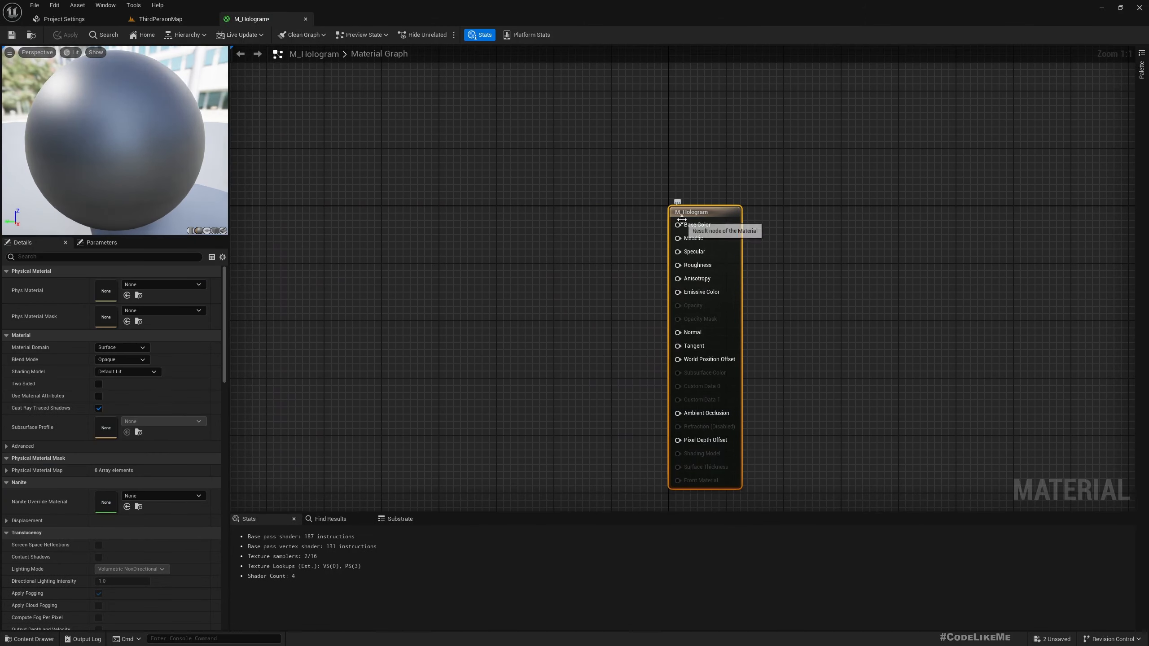
# Locate the base texture T_Manny_02_D used by the mannequin's MI_Manny_02 material and add it to the M_Hologram graph as a texture sample.
pyautogui.click(159, 19)
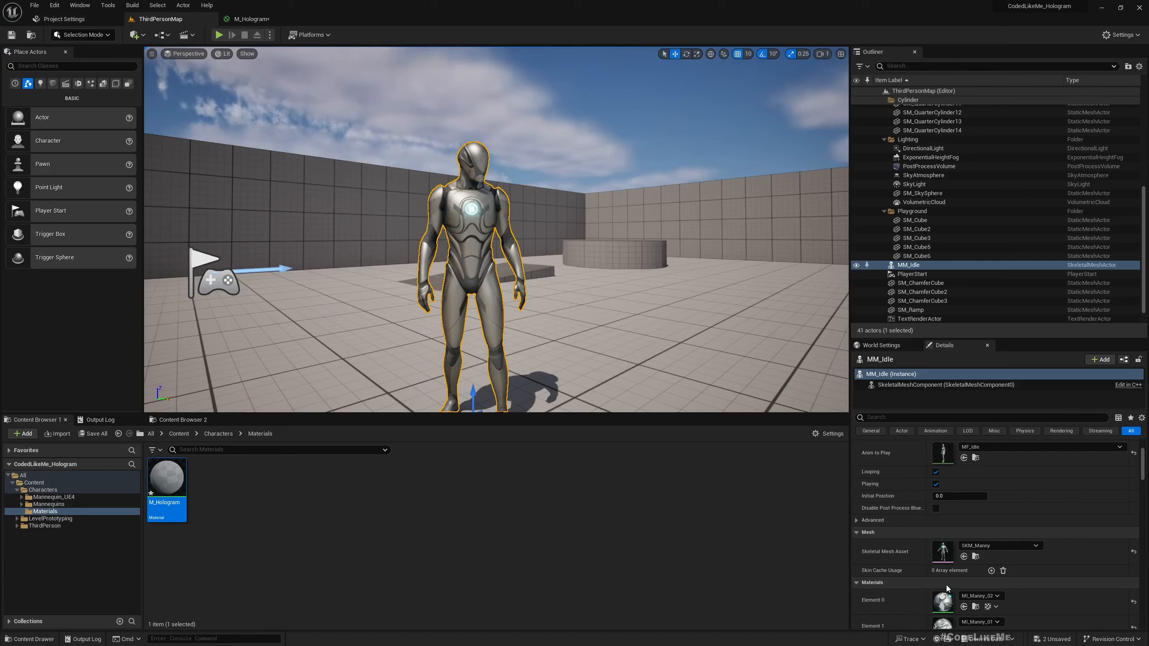
pyautogui.doubleClick(949, 600)
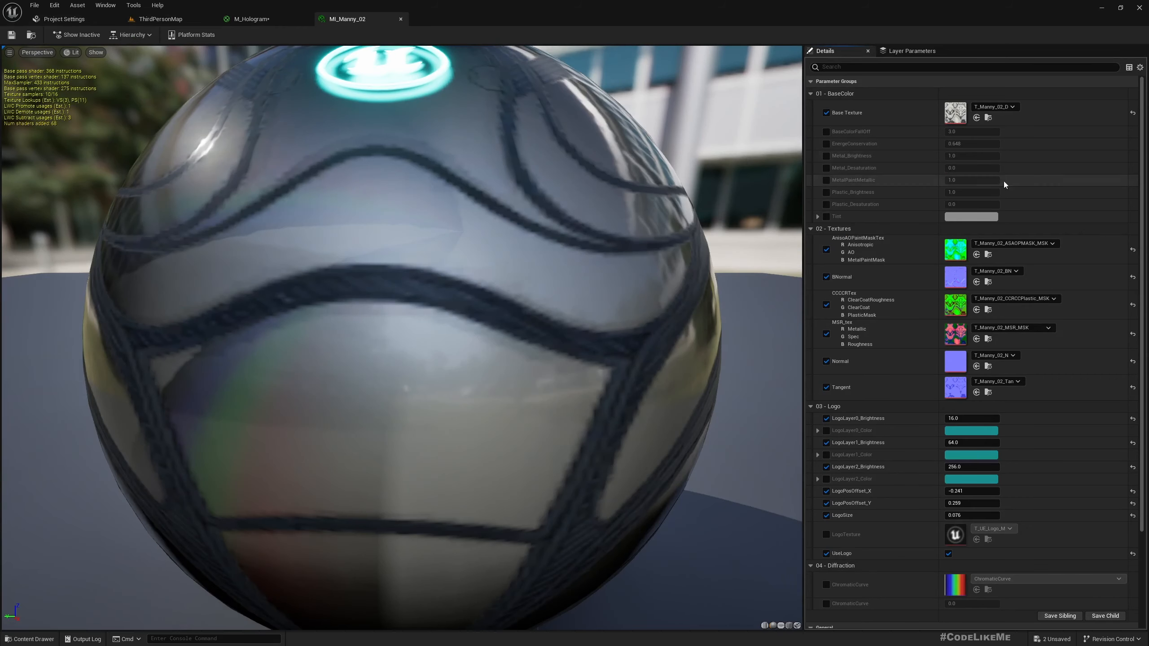
pyautogui.click(987, 118)
pyautogui.moveTo(601, 482); pyautogui.dragTo(343, 231)
# Convert the texture sample to a parameter named BaseTexture and place it level with the upper part of the result node.
pyautogui.rightClick(376, 239)
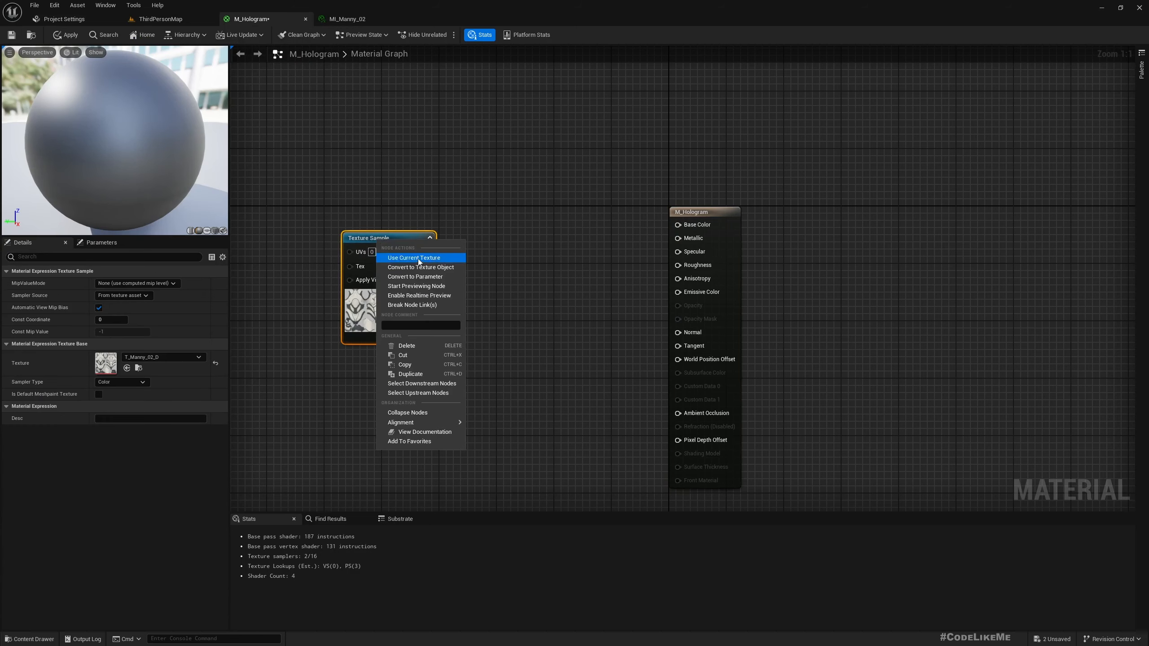
pyautogui.click(427, 279)
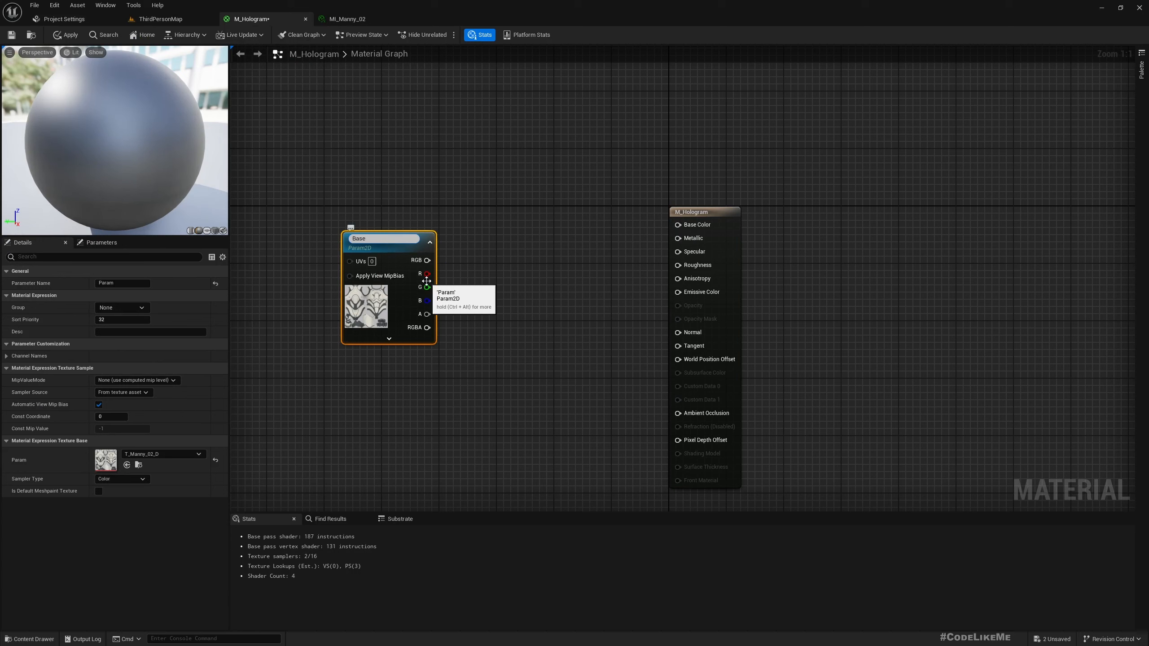
pyautogui.write('BaseTexture')
pyautogui.press('Return')
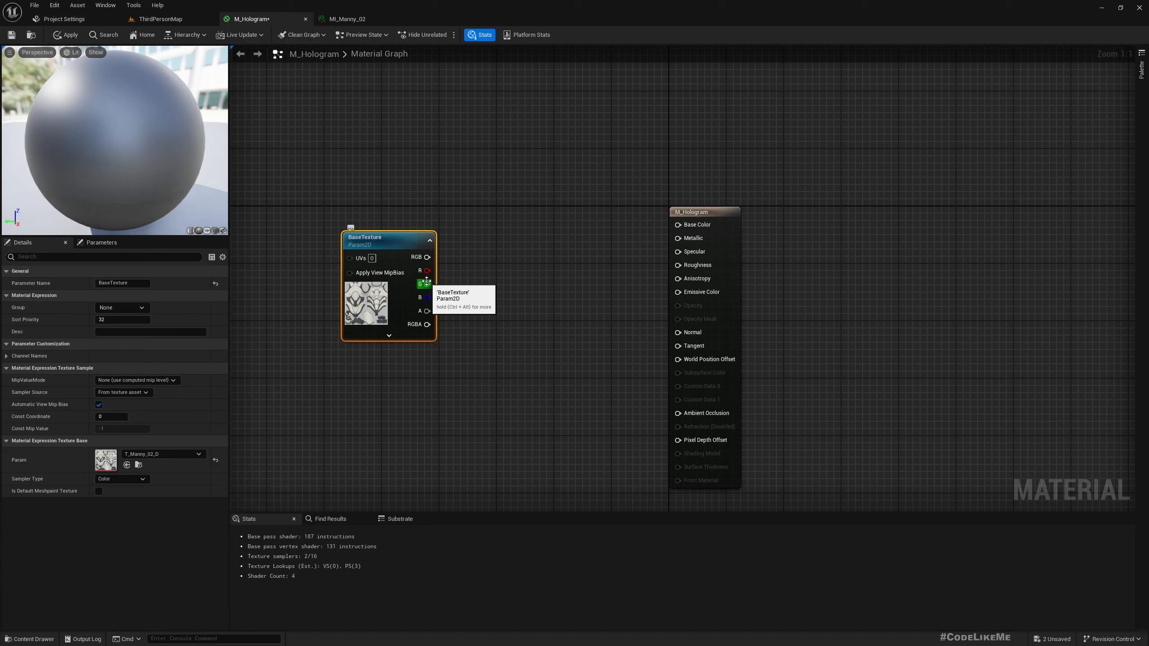
pyautogui.moveTo(386, 248); pyautogui.dragTo(353, 200)
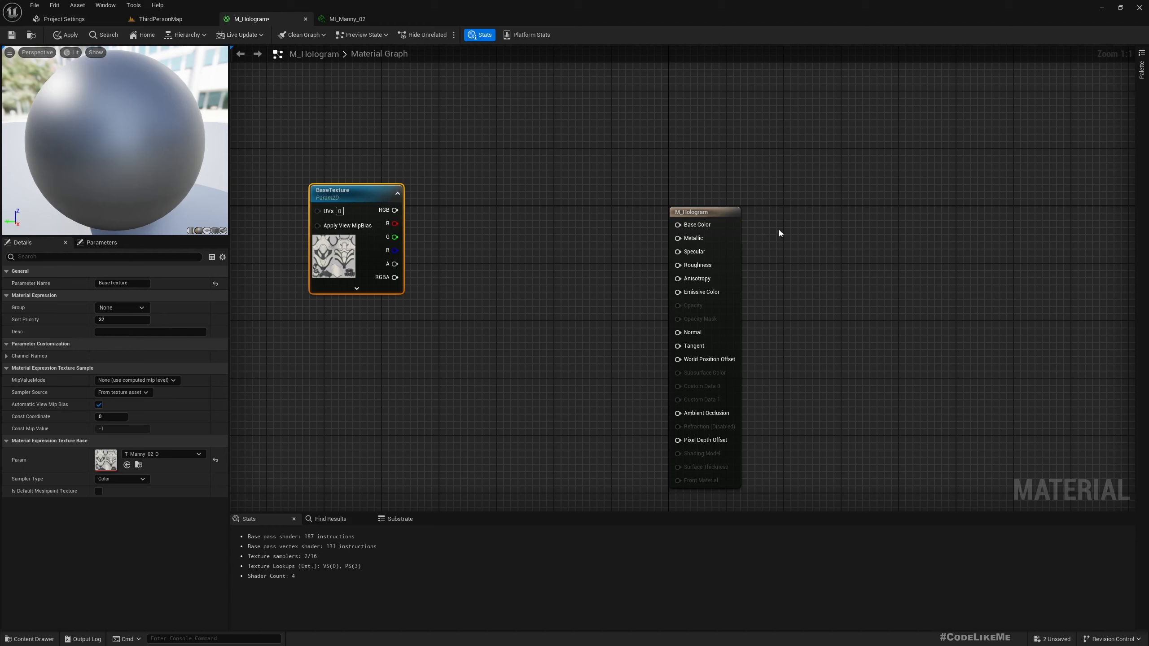
# Set the M_Hologram material's blend mode to Translucent and its shading model to Unlit.
pyautogui.click(724, 219)
pyautogui.moveTo(724, 220); pyautogui.dragTo(732, 205)
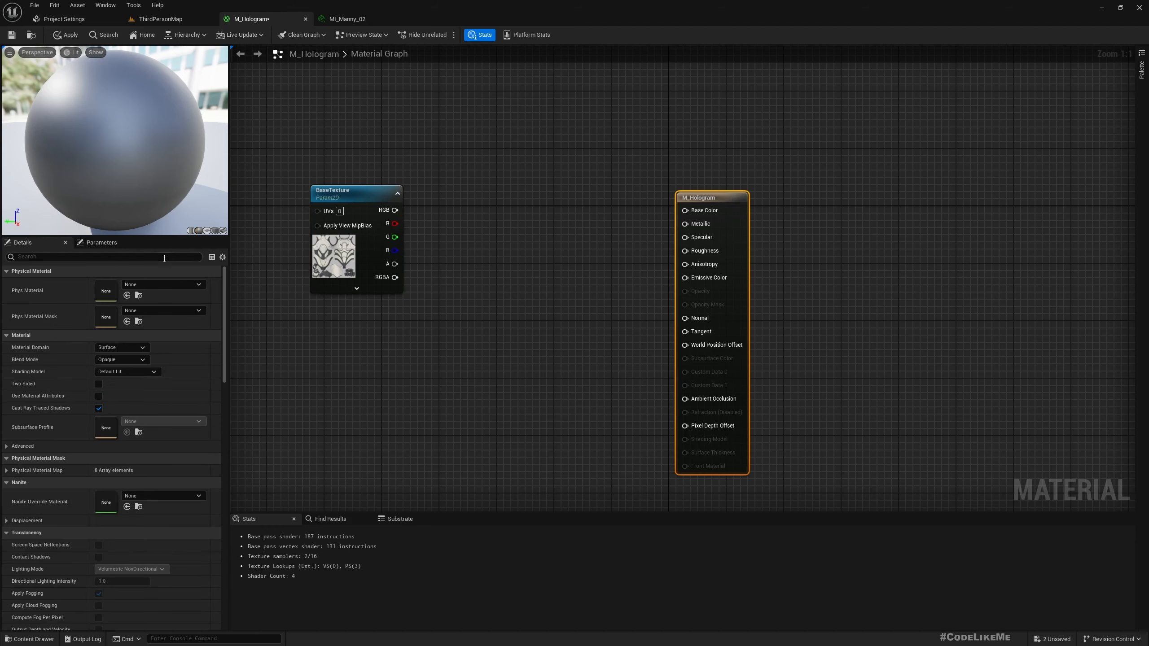
pyautogui.click(121, 360)
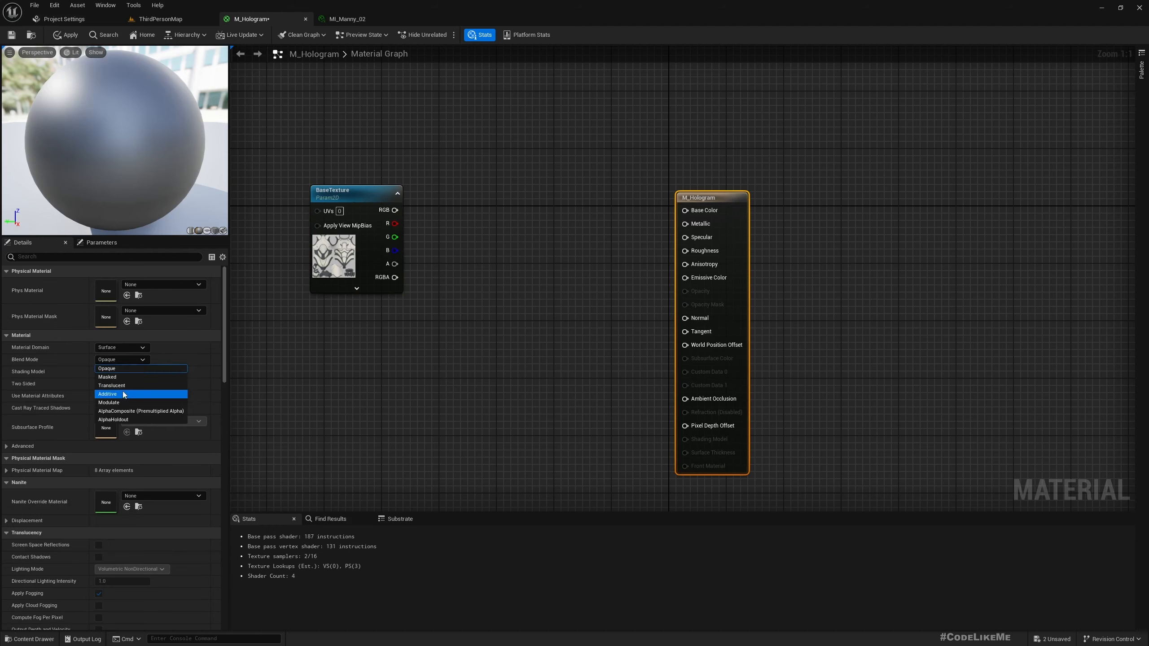
pyautogui.click(119, 386)
pyautogui.click(120, 372)
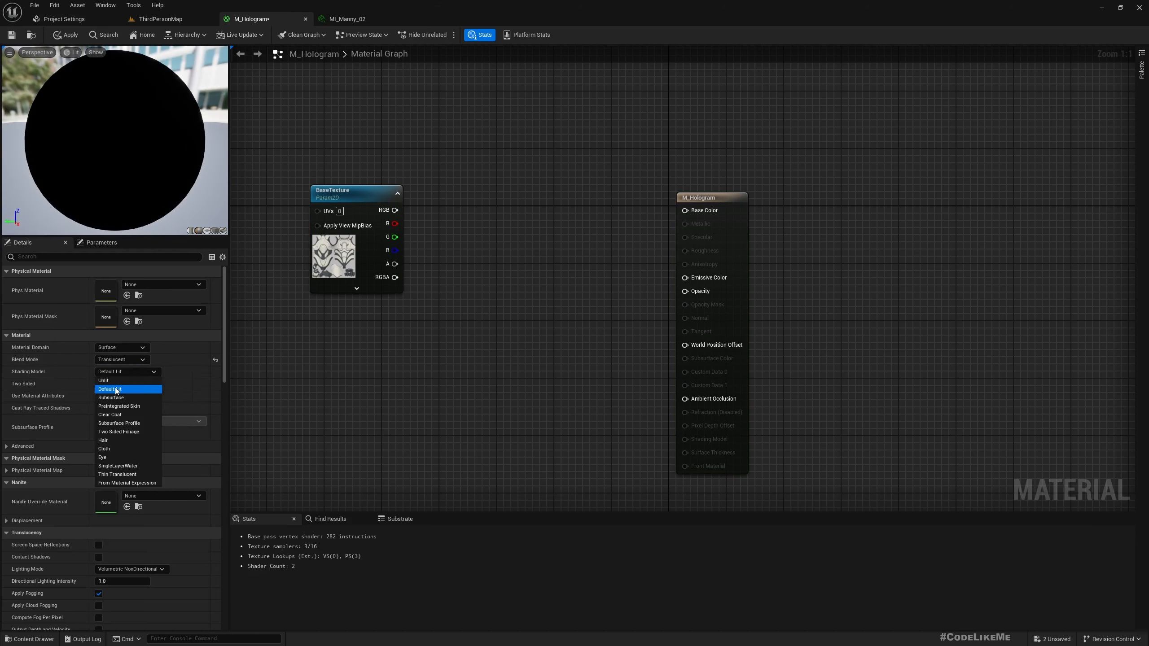
pyautogui.click(110, 382)
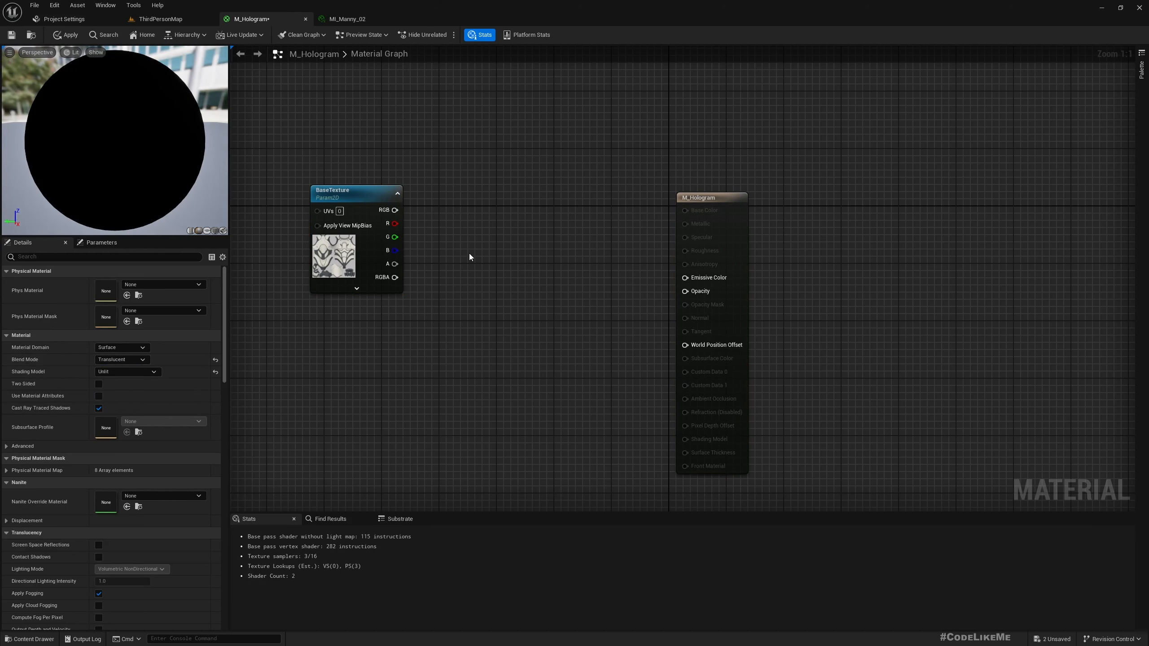
# Connect BaseTexture's RGB output to the Emissive Color input and apply the material.
pyautogui.moveTo(395, 211); pyautogui.dragTo(685, 277)
pyautogui.moveTo(717, 215); pyautogui.dragTo(754, 155)
pyautogui.click(636, 148)
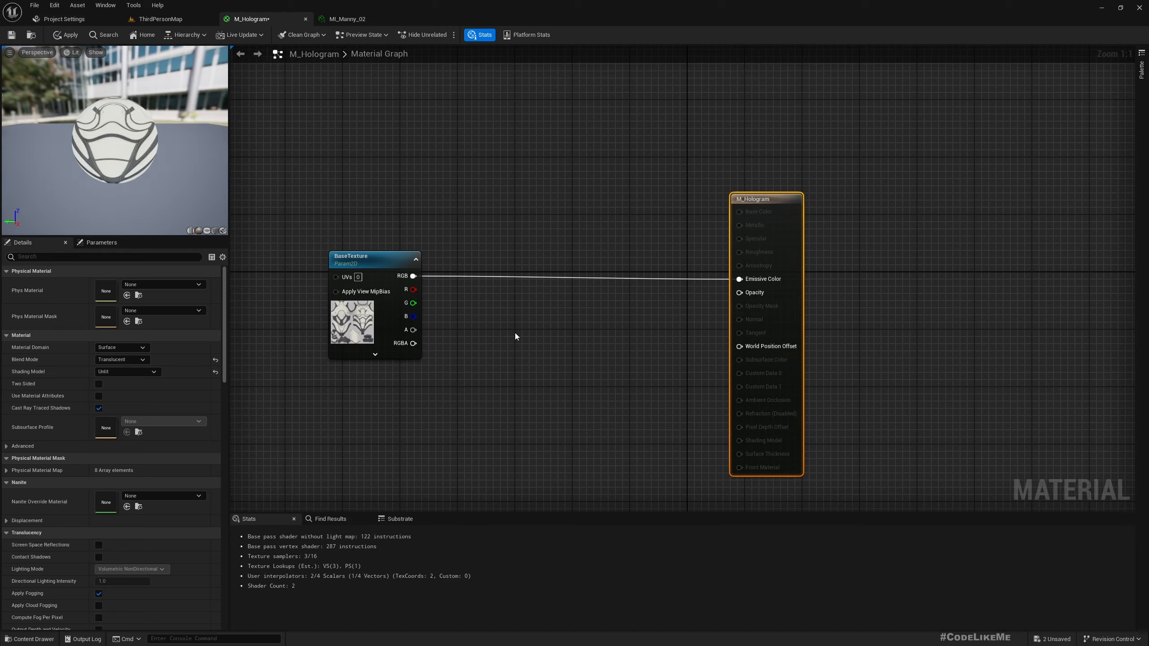
pyautogui.moveTo(516, 336); pyautogui.dragTo(489, 333, button='right')
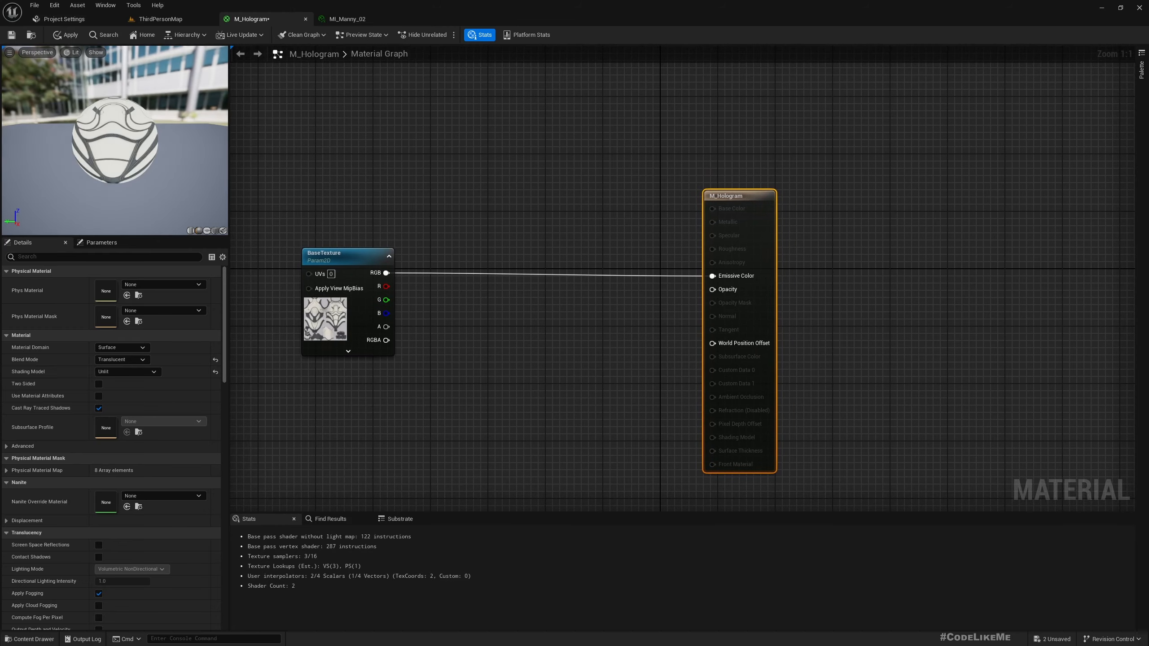
pyautogui.click(62, 35)
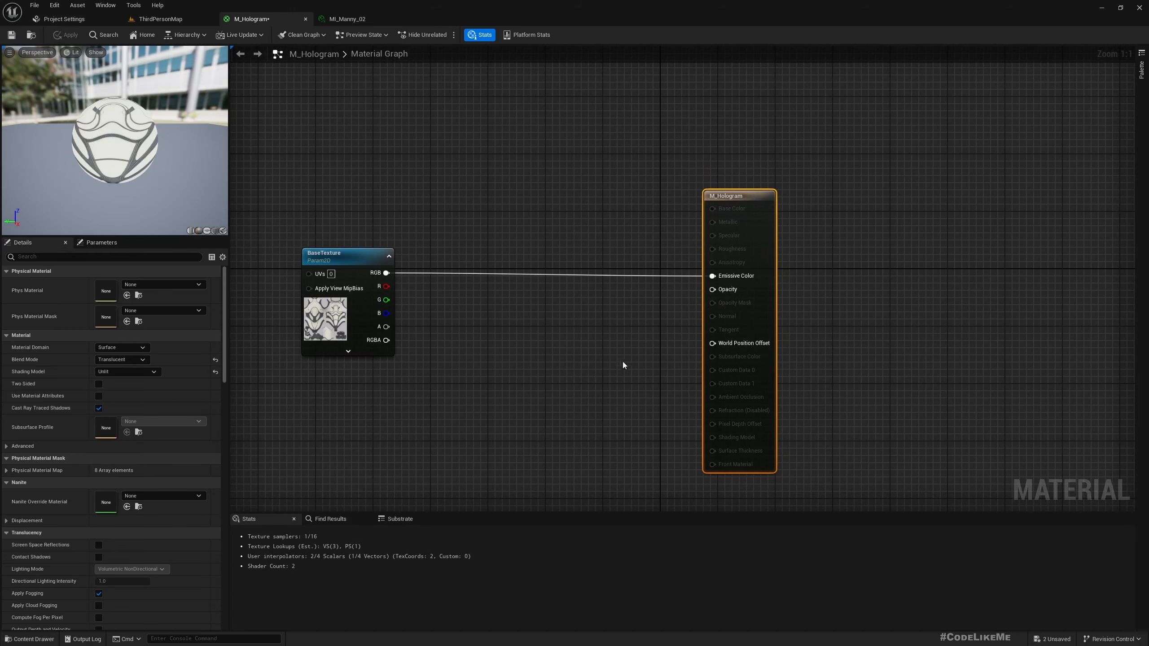
# Promote the Opacity input to a scalar parameter with a default value of 0.4, placed between BaseTexture and the result node.
pyautogui.moveTo(712, 289); pyautogui.dragTo(475, 420)
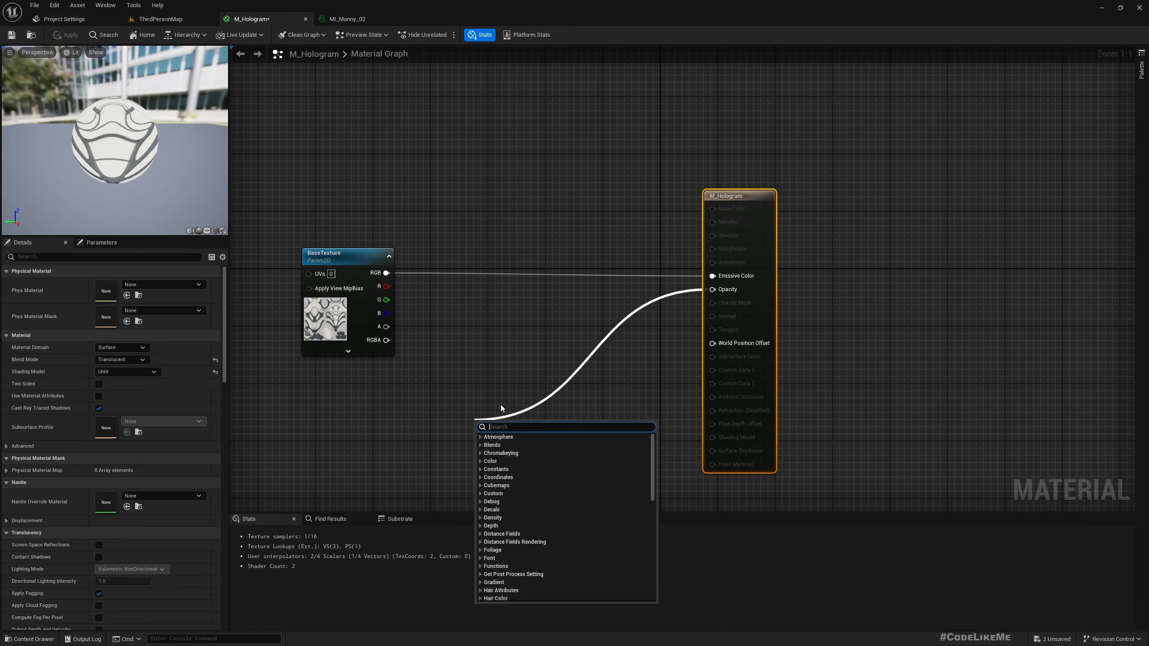
pyautogui.rightClick(726, 291)
pyautogui.click(780, 304)
pyautogui.moveTo(668, 212); pyautogui.dragTo(507, 377)
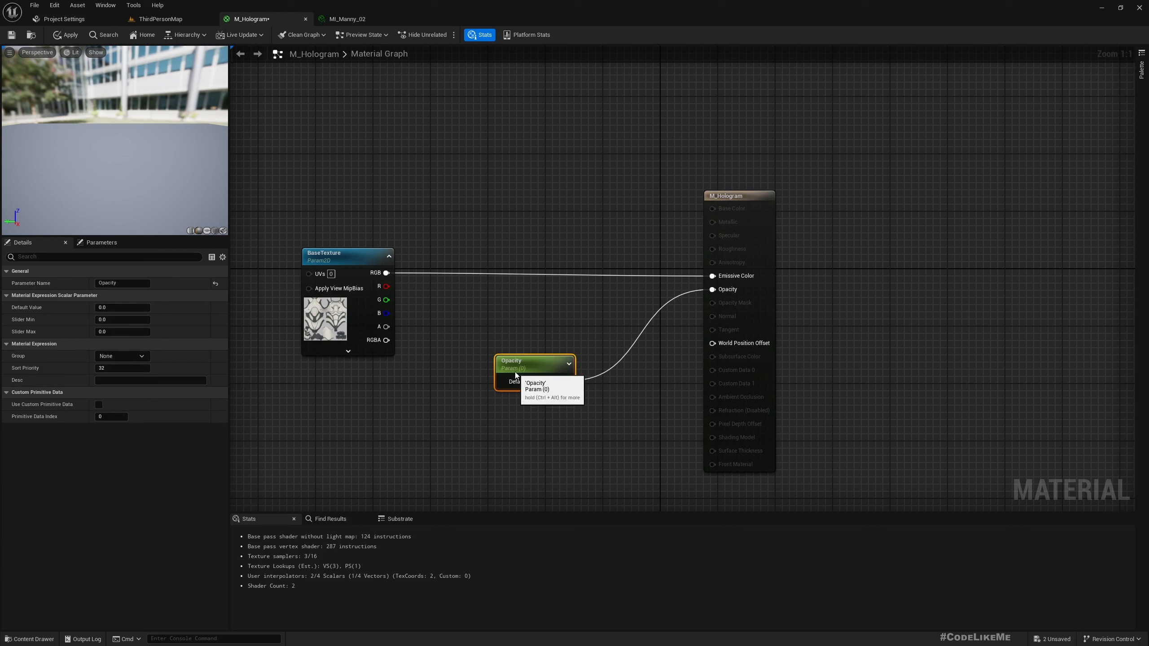
pyautogui.click(118, 309)
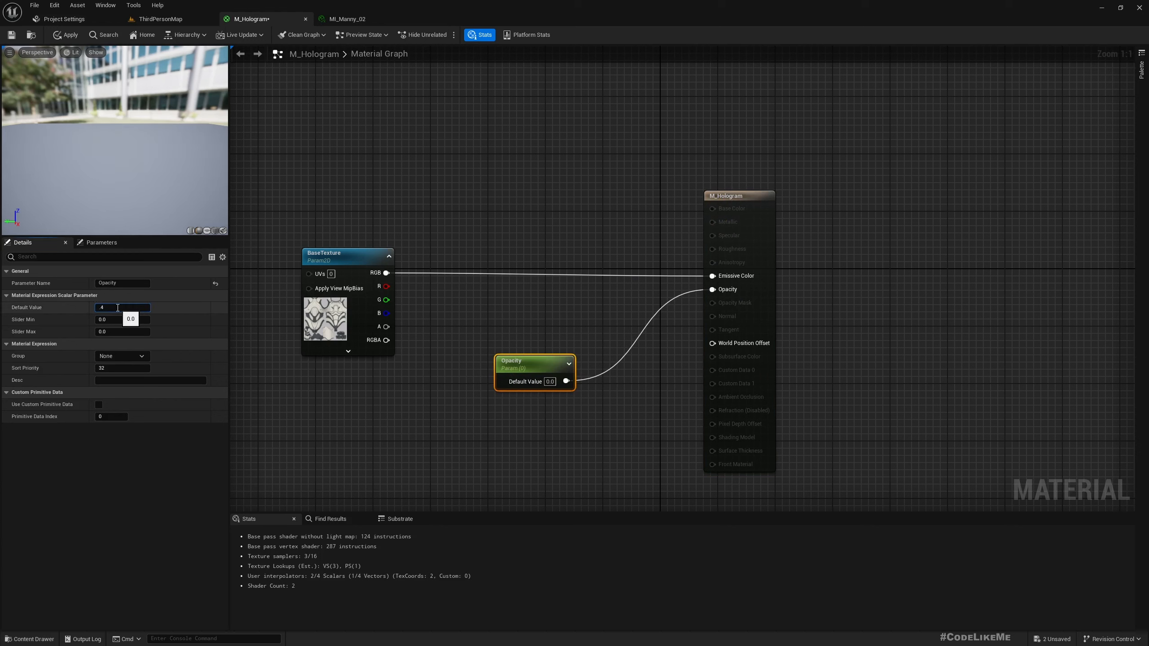
pyautogui.write('.4')
pyautogui.press('Return')
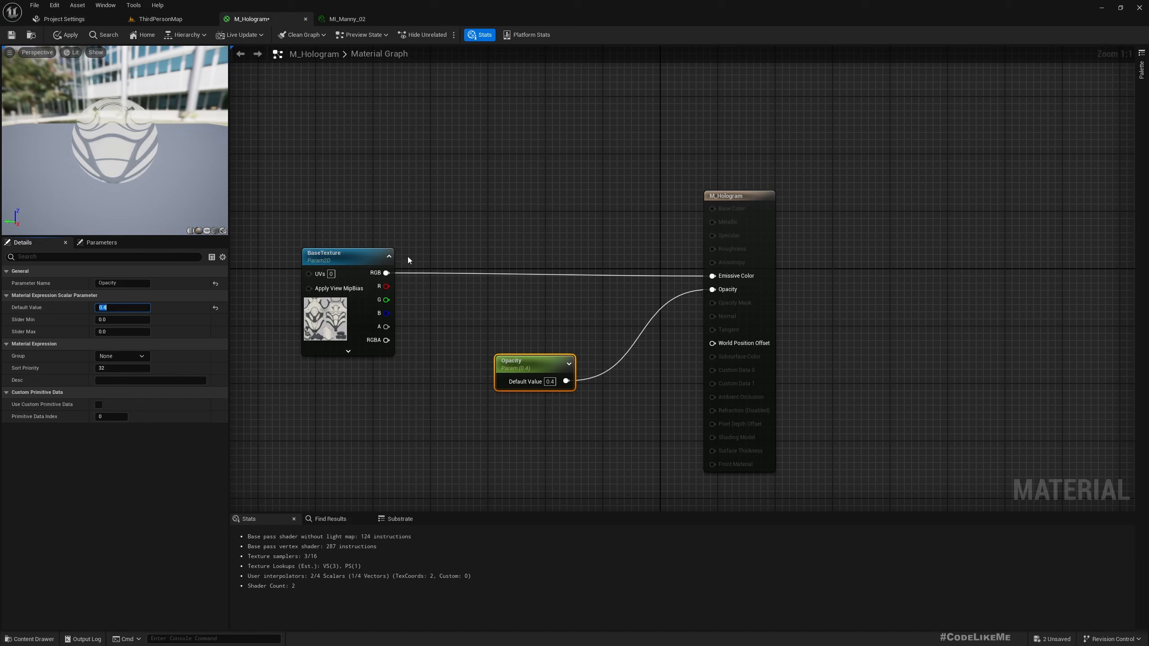
# Space the BaseTexture and Opacity nodes apart and insert a Multiply node between BaseTexture's RGB output and Emissive Color.
pyautogui.moveTo(345, 252); pyautogui.dragTo(340, 151)
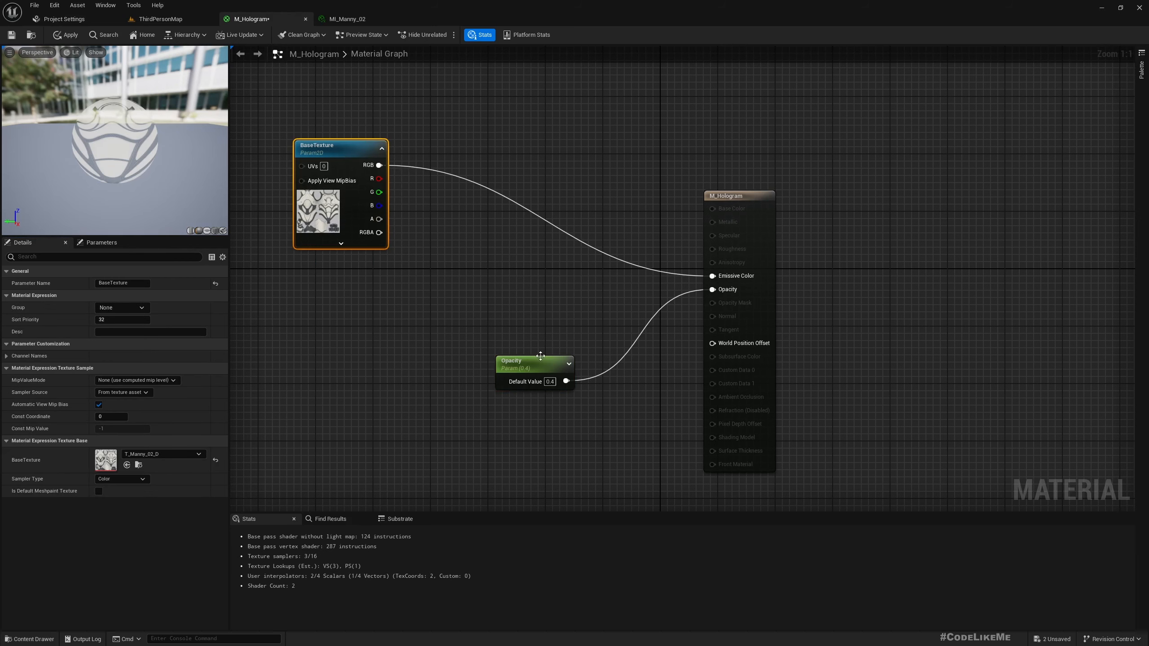
pyautogui.moveTo(541, 358); pyautogui.dragTo(433, 400)
pyautogui.moveTo(380, 165); pyautogui.dragTo(446, 245)
pyautogui.write('multiply')
pyautogui.press('Return')
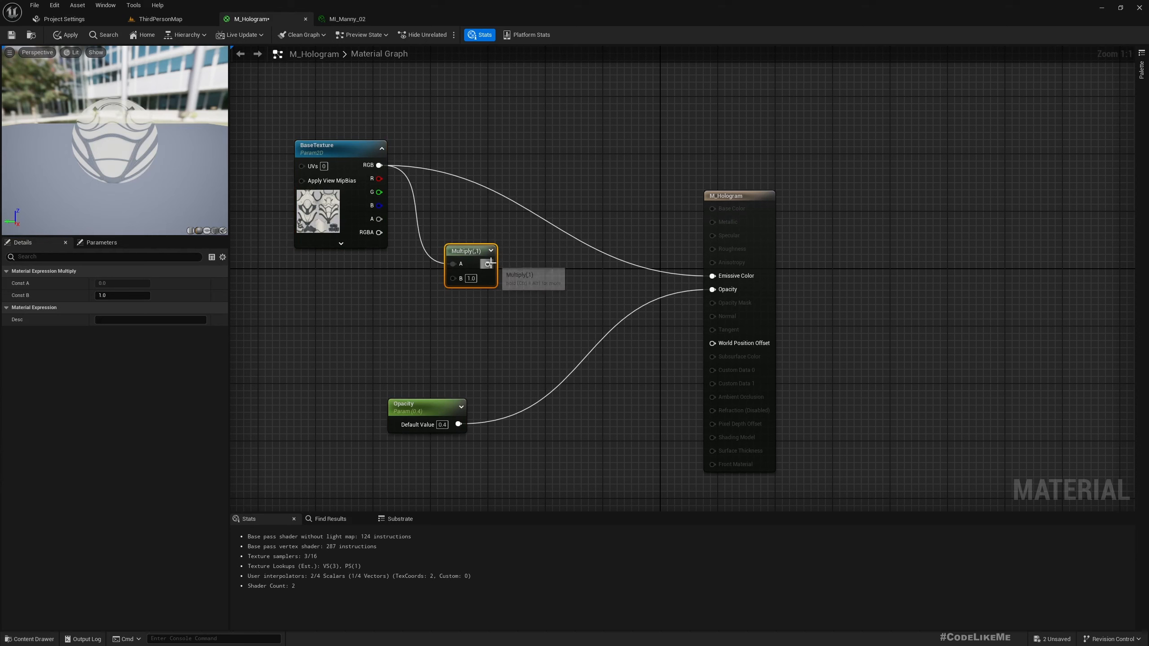
pyautogui.moveTo(487, 264); pyautogui.dragTo(712, 276)
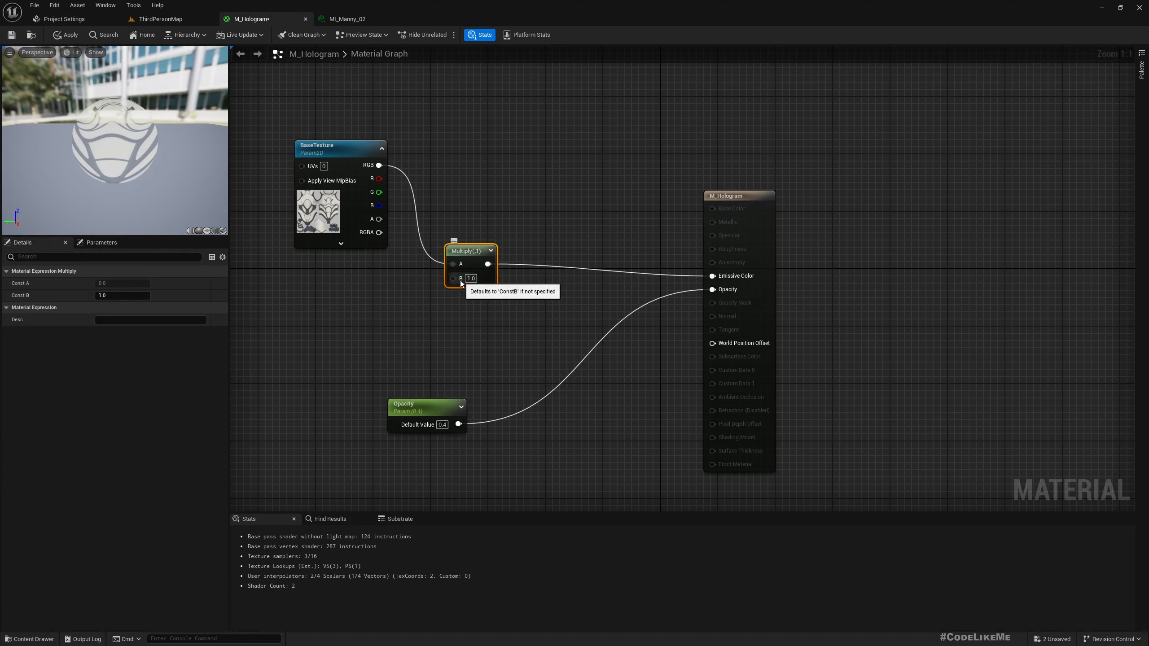
# Add a vector parameter named Color to the Multiply node's B input and place it below BaseTexture.
pyautogui.moveTo(459, 280); pyautogui.dragTo(404, 313)
pyautogui.write('vector par')
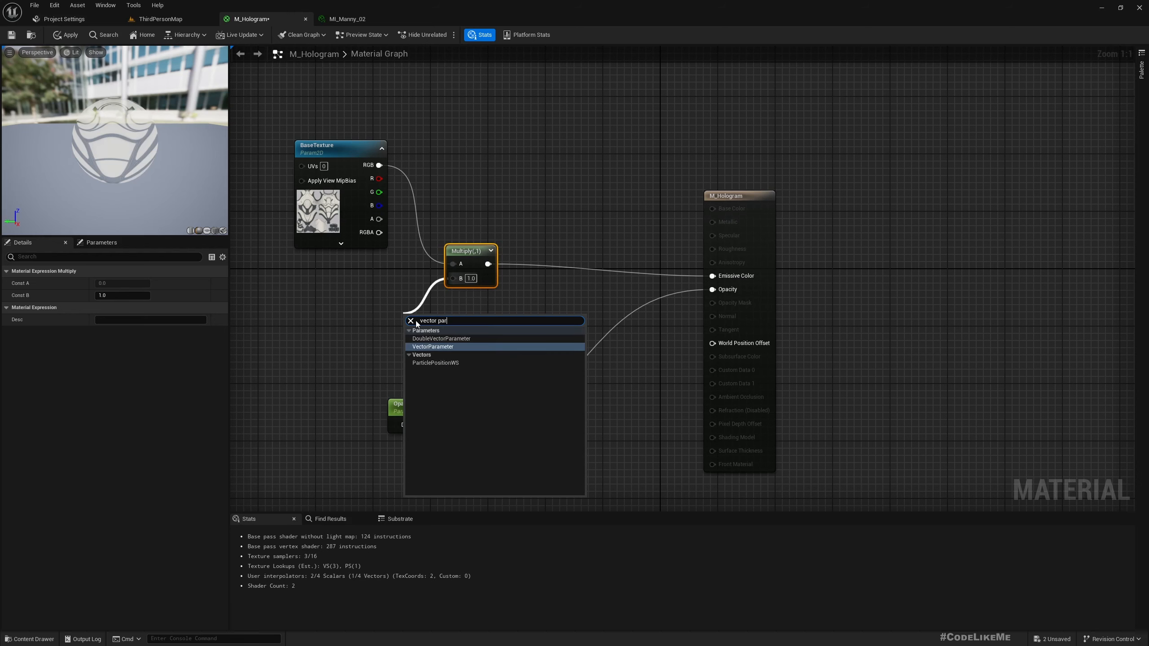
pyautogui.press('Return')
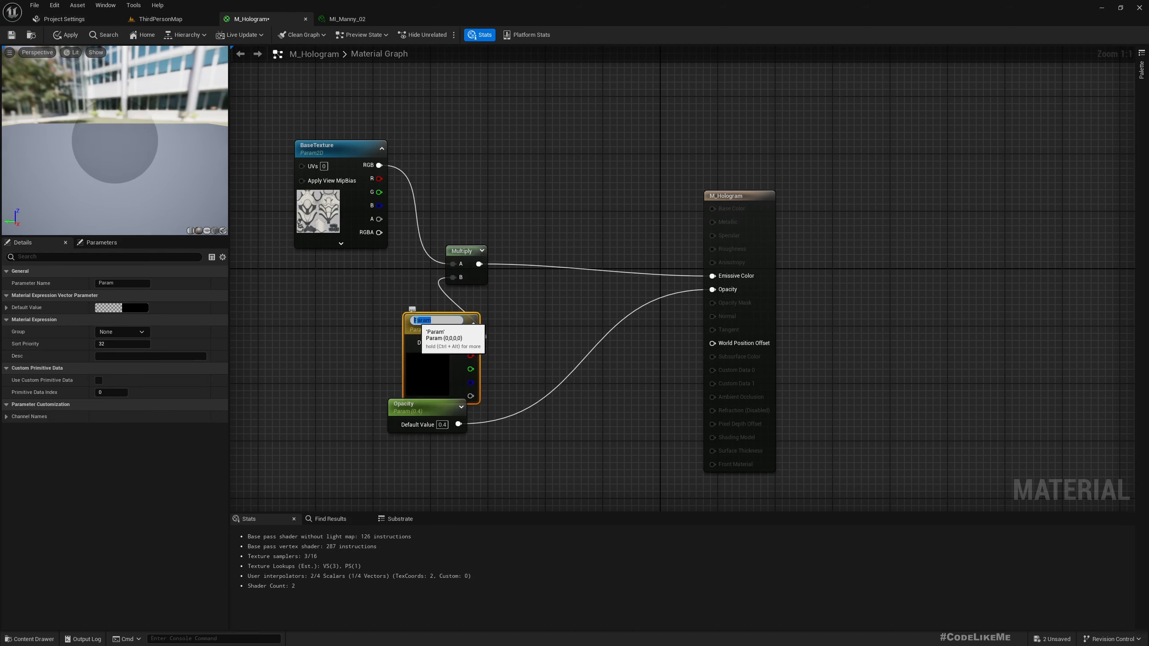
pyautogui.write('Color')
pyautogui.press('Return')
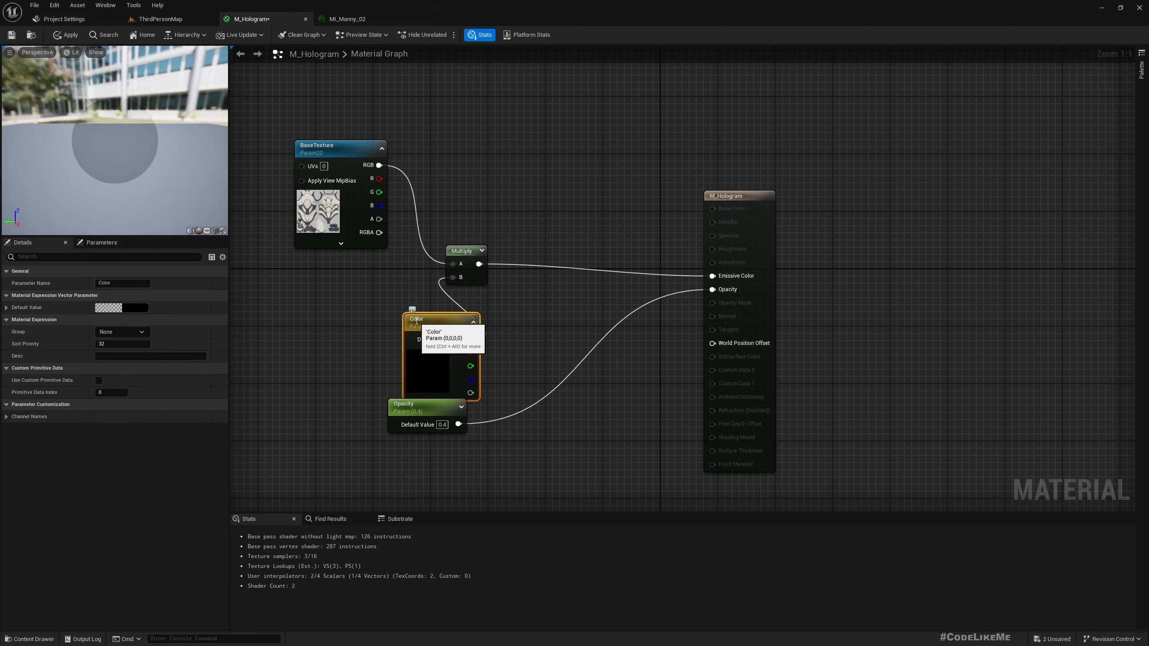
pyautogui.moveTo(417, 320); pyautogui.dragTo(314, 275)
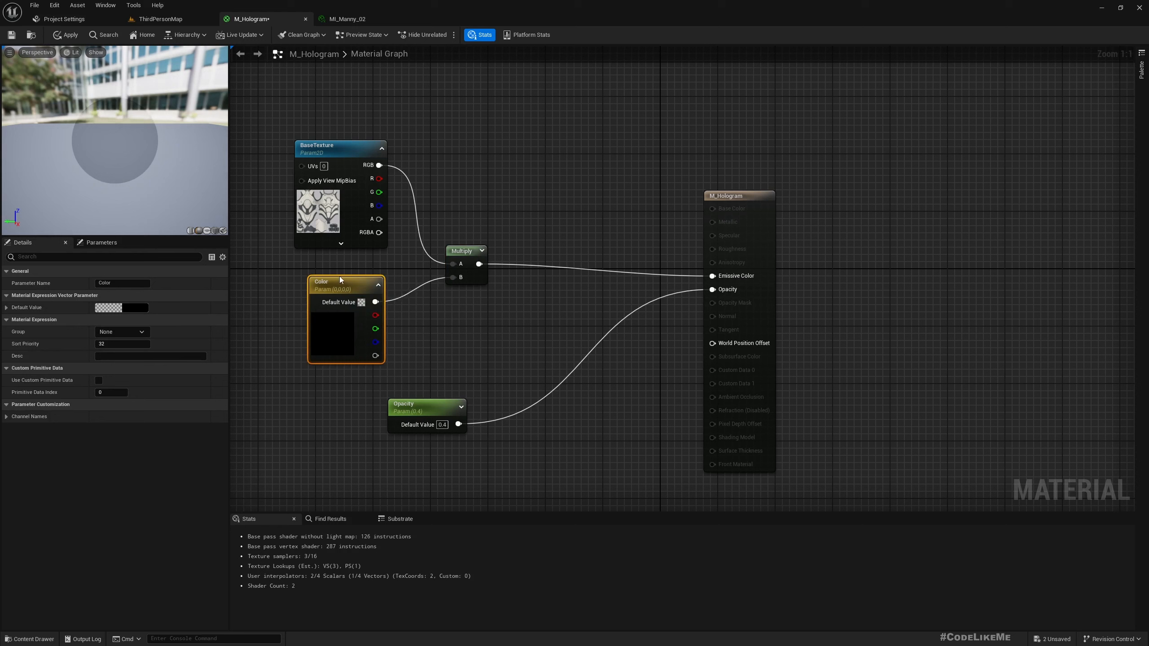
# Set the Color parameter's default to a pale mint green, hex sRGB ABFFD6FF.
pyautogui.doubleClick(318, 319)
pyautogui.click(350, 411)
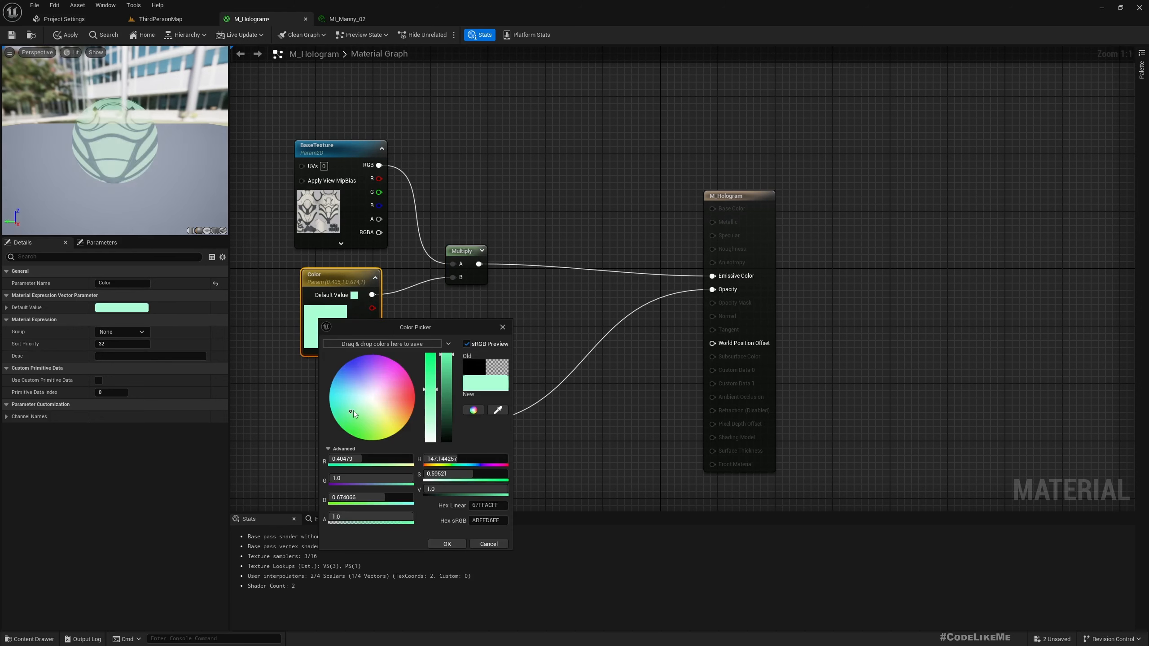
pyautogui.click(446, 544)
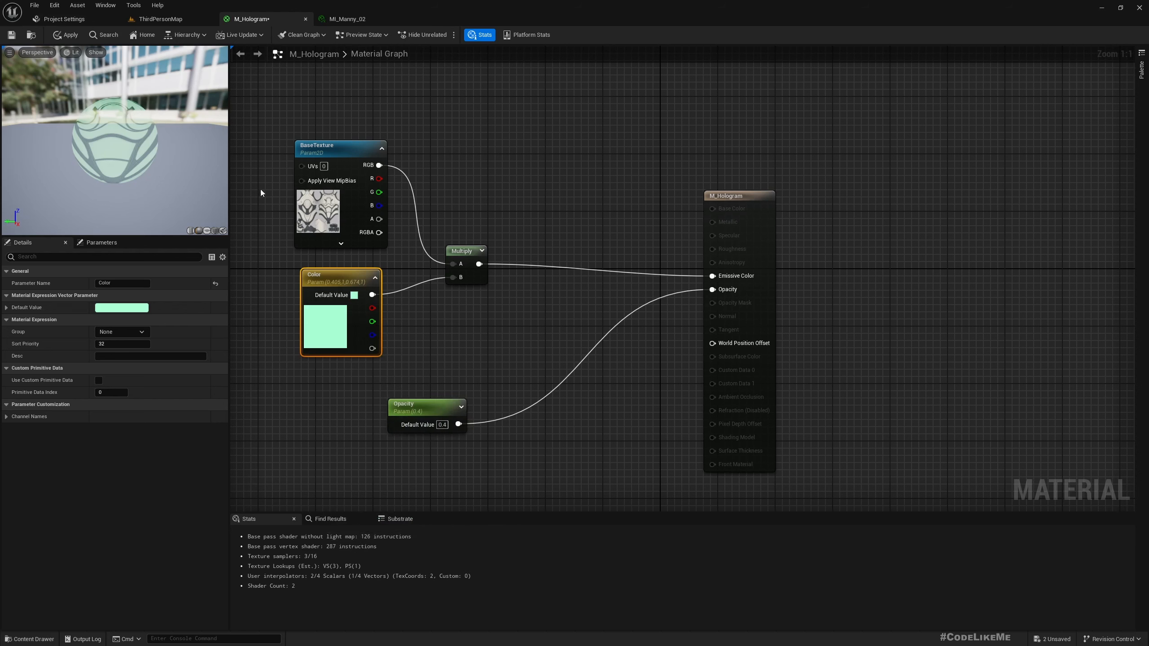
# Set the Color parameter's default to light blue, hex sRGB 75E0FFFF, and apply the material.
pyautogui.doubleClick(333, 324)
pyautogui.moveTo(373, 414); pyautogui.dragTo(357, 395)
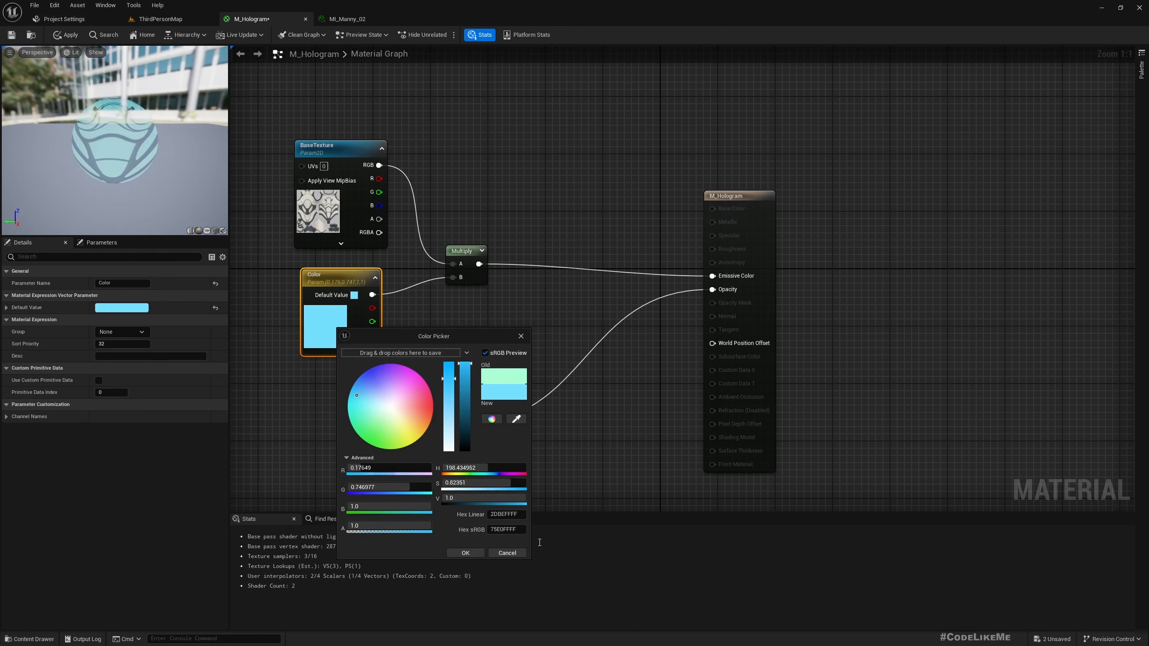
pyautogui.click(472, 556)
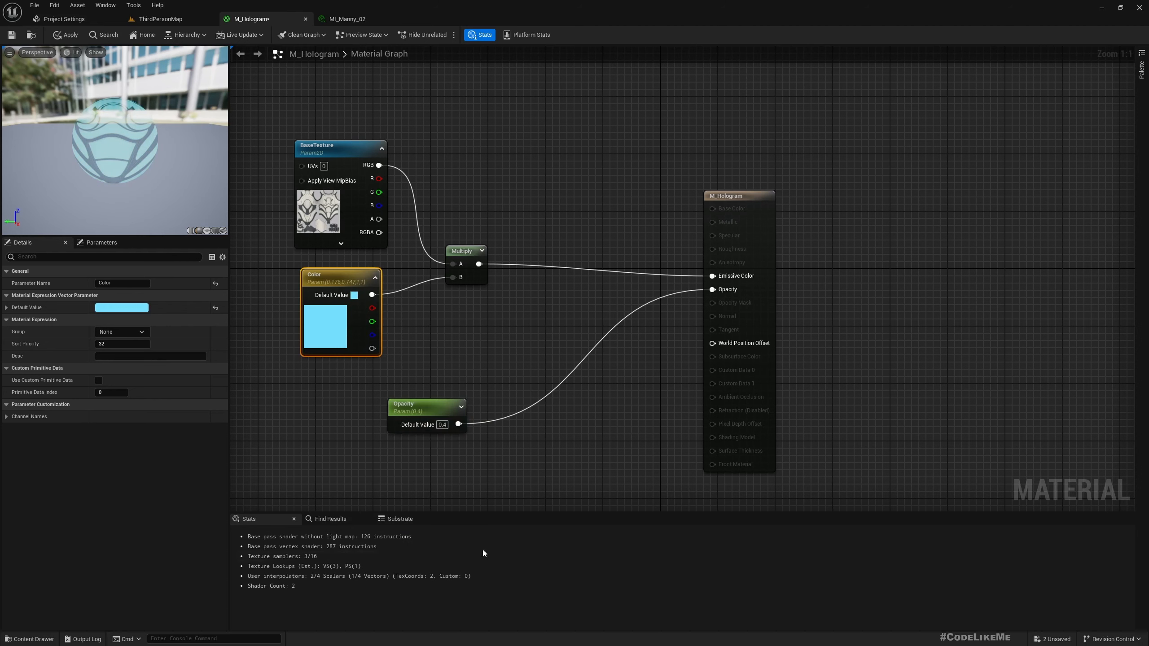
pyautogui.moveTo(441, 404); pyautogui.dragTo(376, 419)
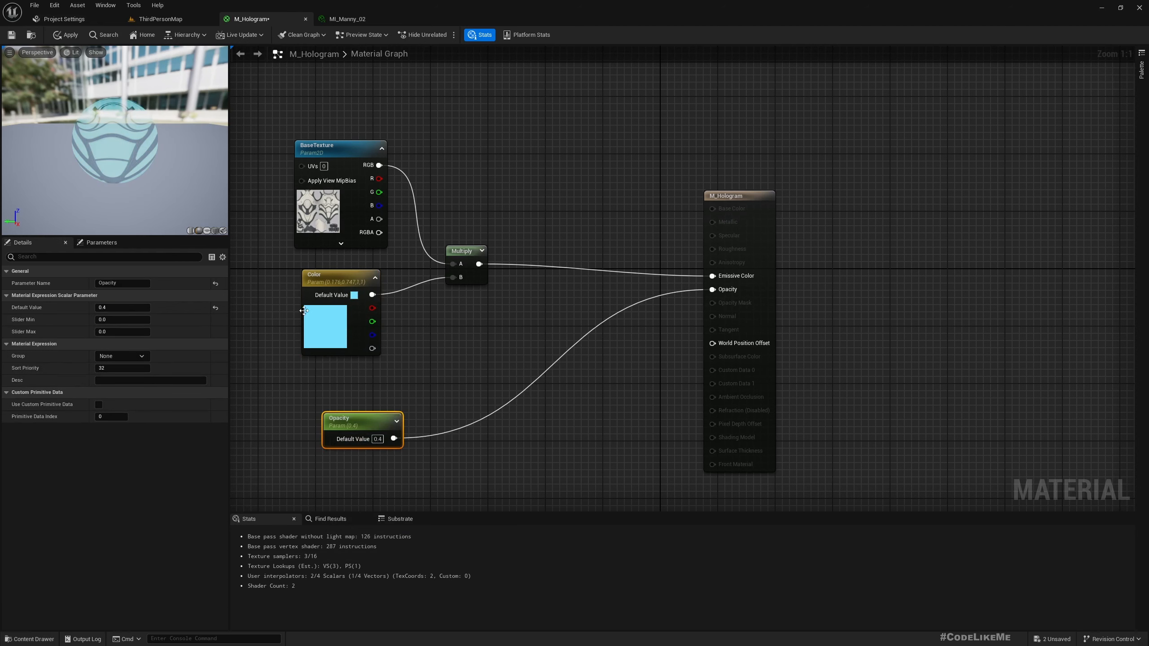
pyautogui.click(67, 35)
pyautogui.click(162, 19)
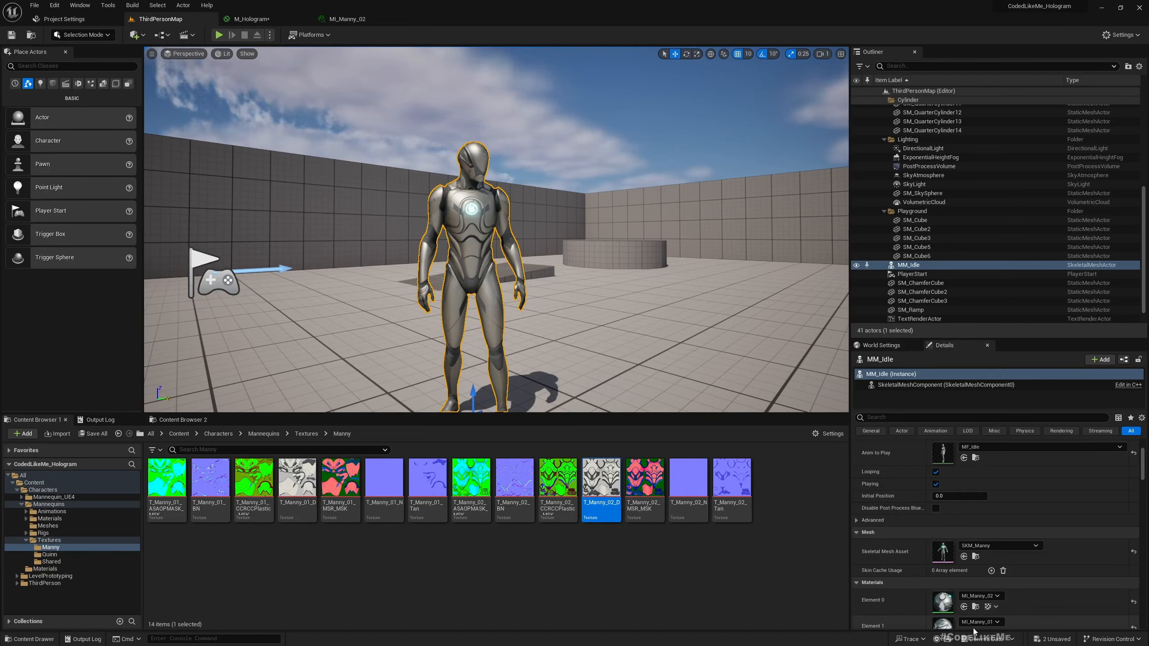
pyautogui.click(348, 19)
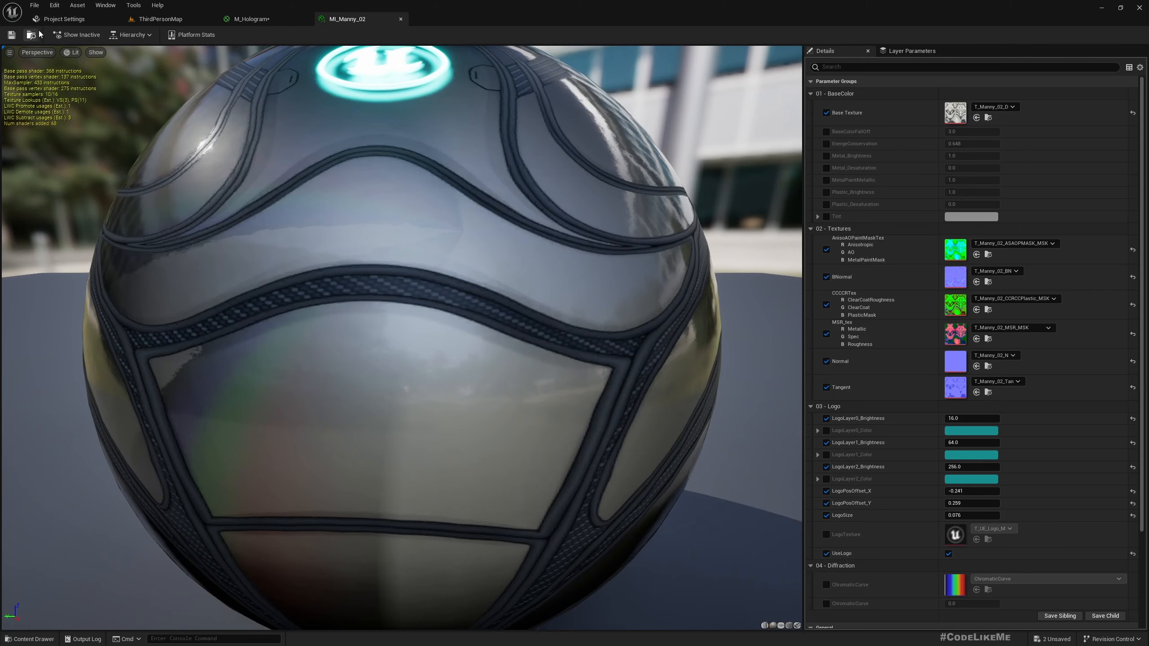
pyautogui.click(159, 19)
# Create a material instance of M_Hologram in the Materials folder and name it MI_Manny_1.
pyautogui.click(251, 19)
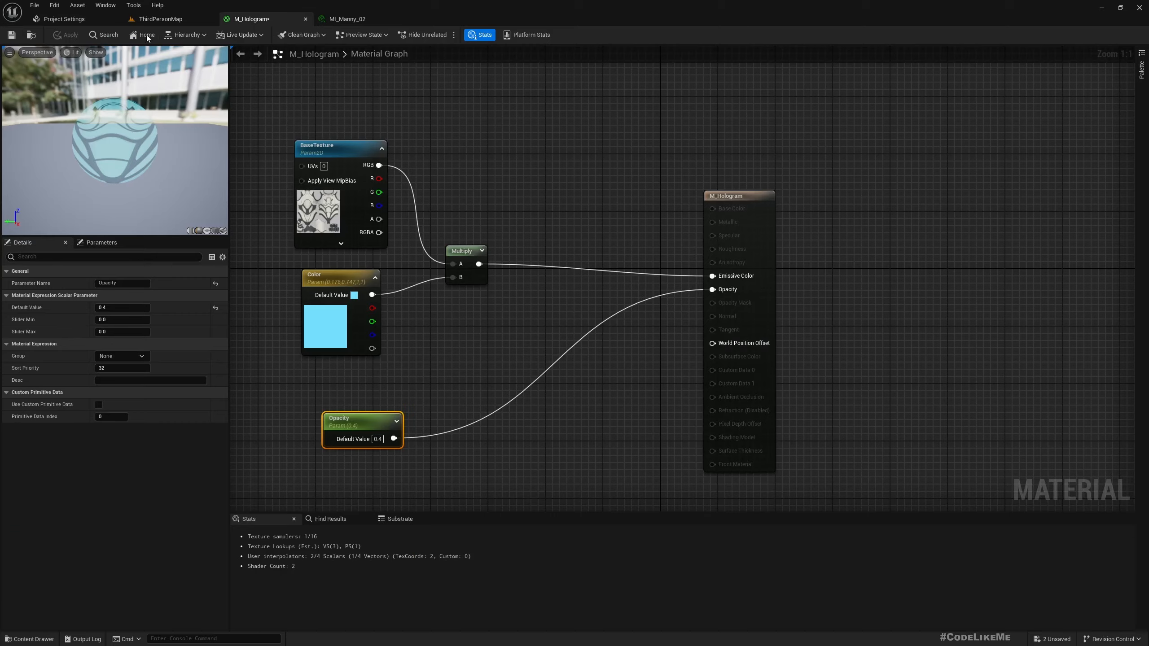
pyautogui.click(32, 35)
pyautogui.rightClick(174, 474)
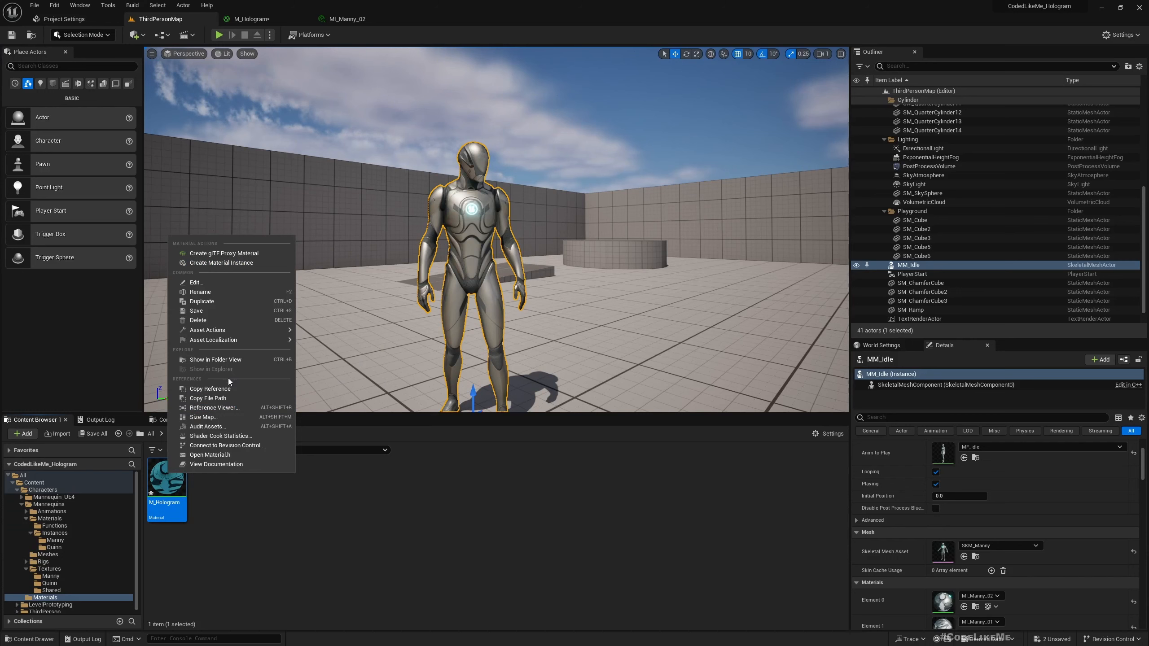
pyautogui.moveTo(247, 328)
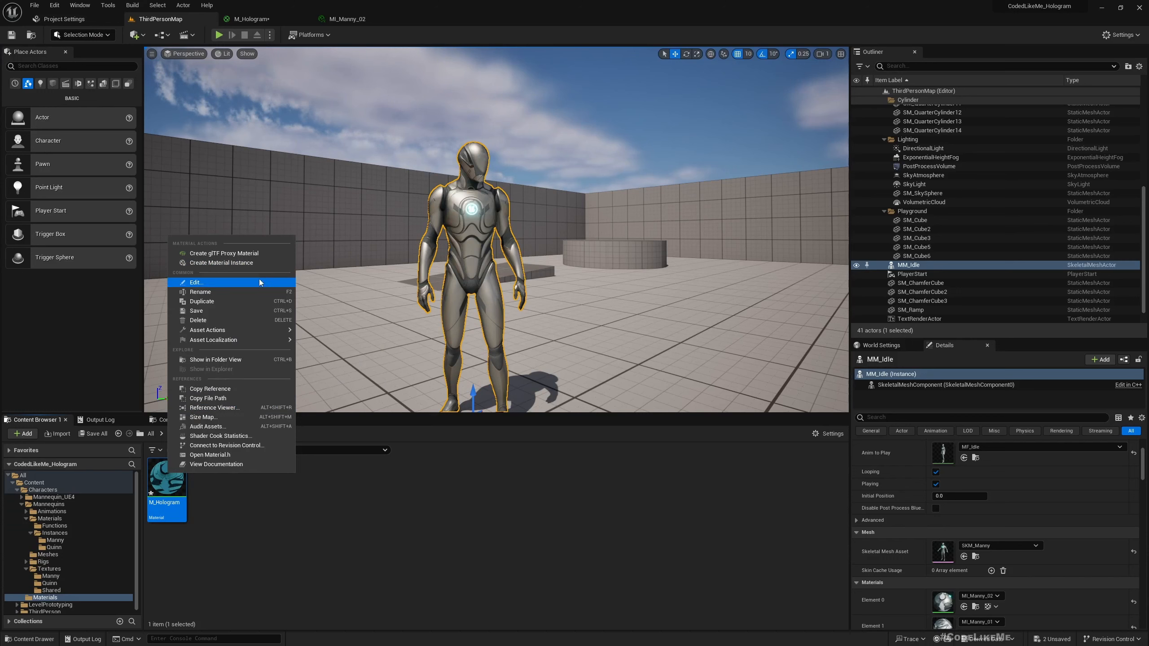
pyautogui.click(228, 264)
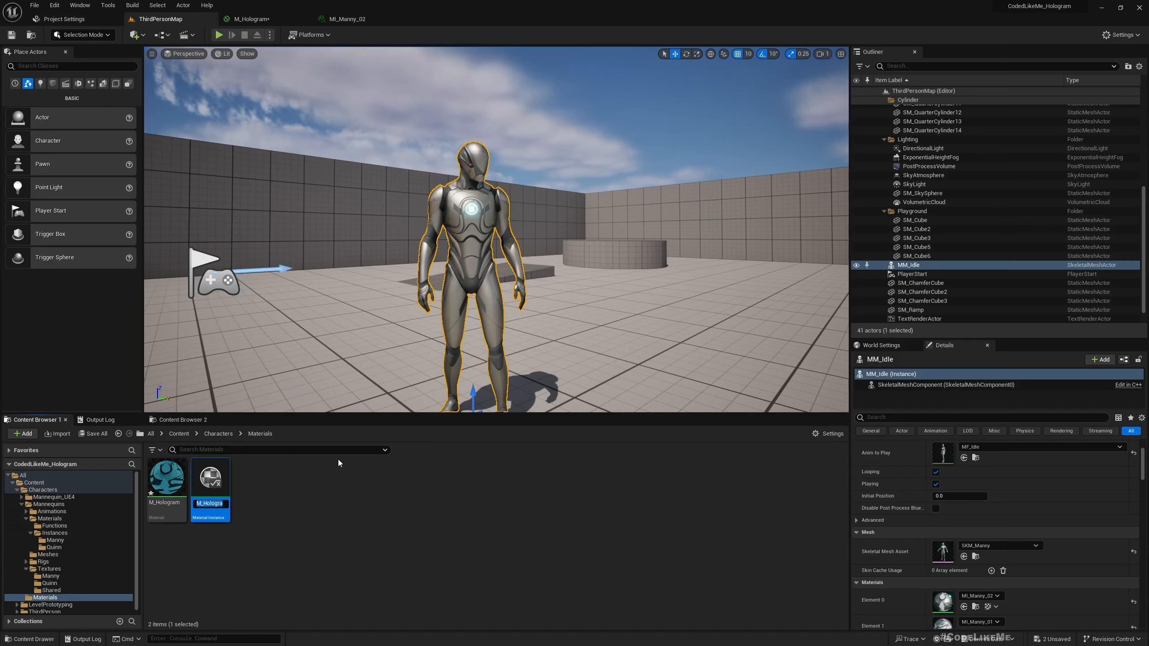
pyautogui.write('MI_Manny')
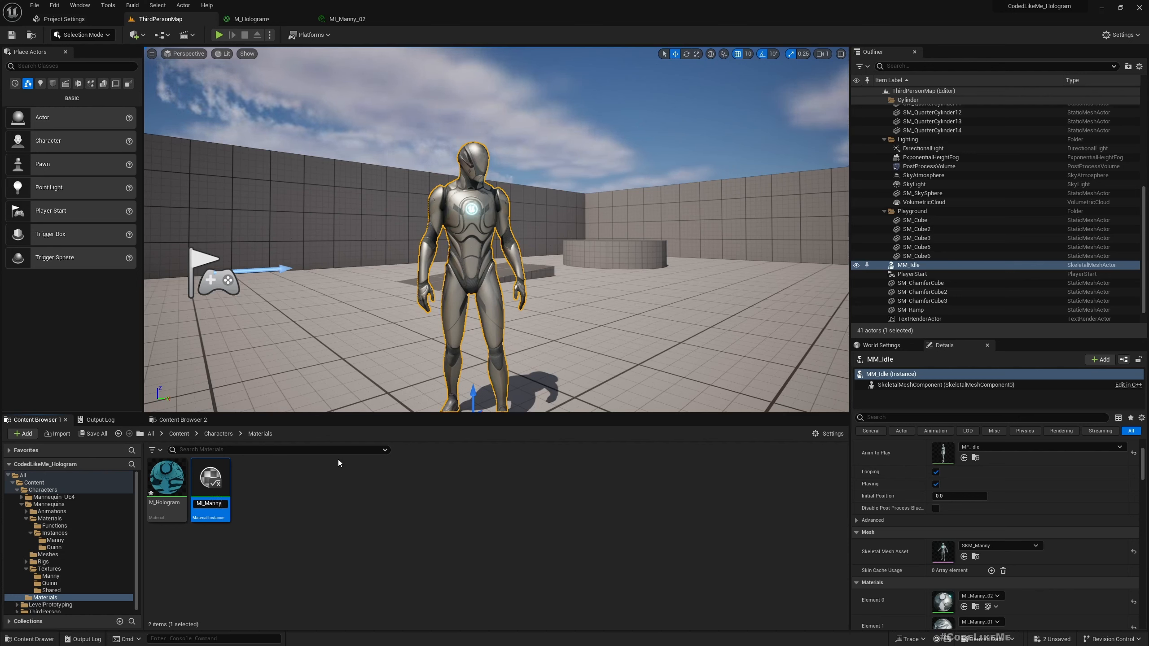
pyautogui.write('_1')
pyautogui.press('Return')
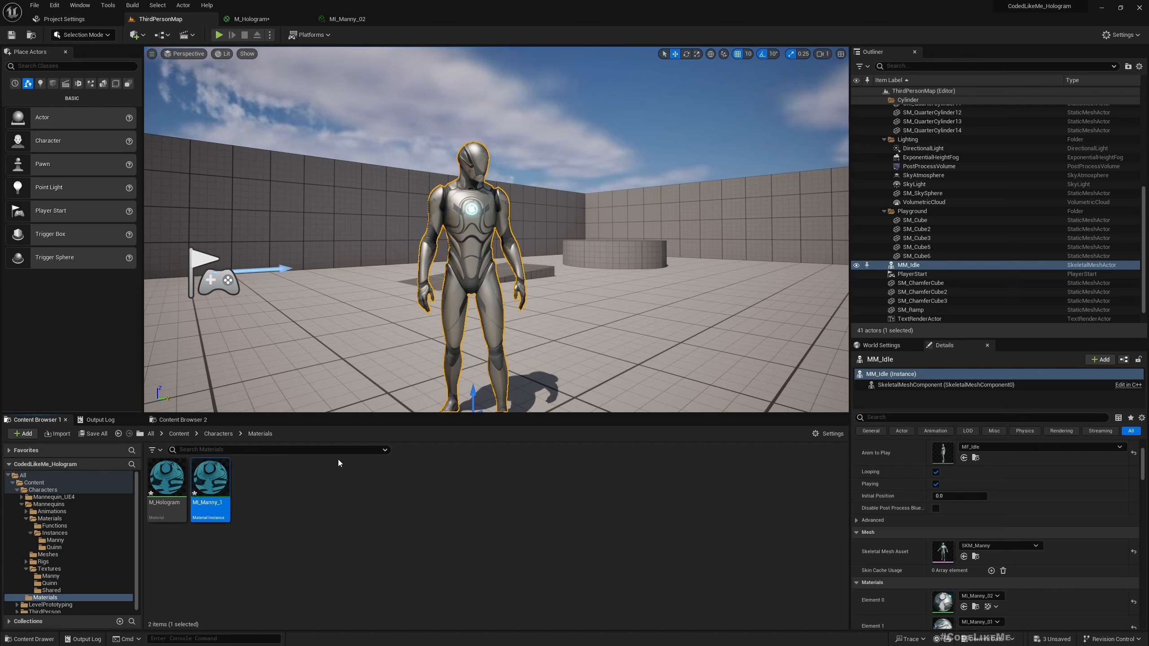
# Duplicate the MI_Manny_1 instance as MI_Manny_2 and check the parameters of MI_Manny_1.
pyautogui.hotkey('ctrl', 'd')
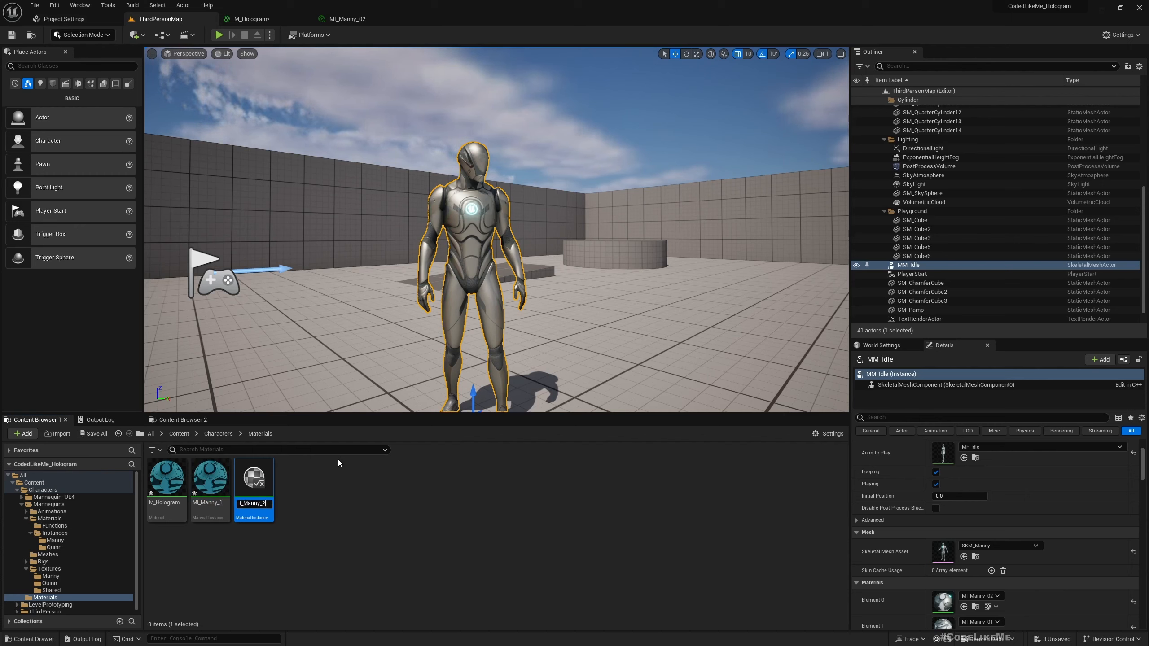
pyautogui.press('Return')
pyautogui.press('Left')
pyautogui.press('Return')
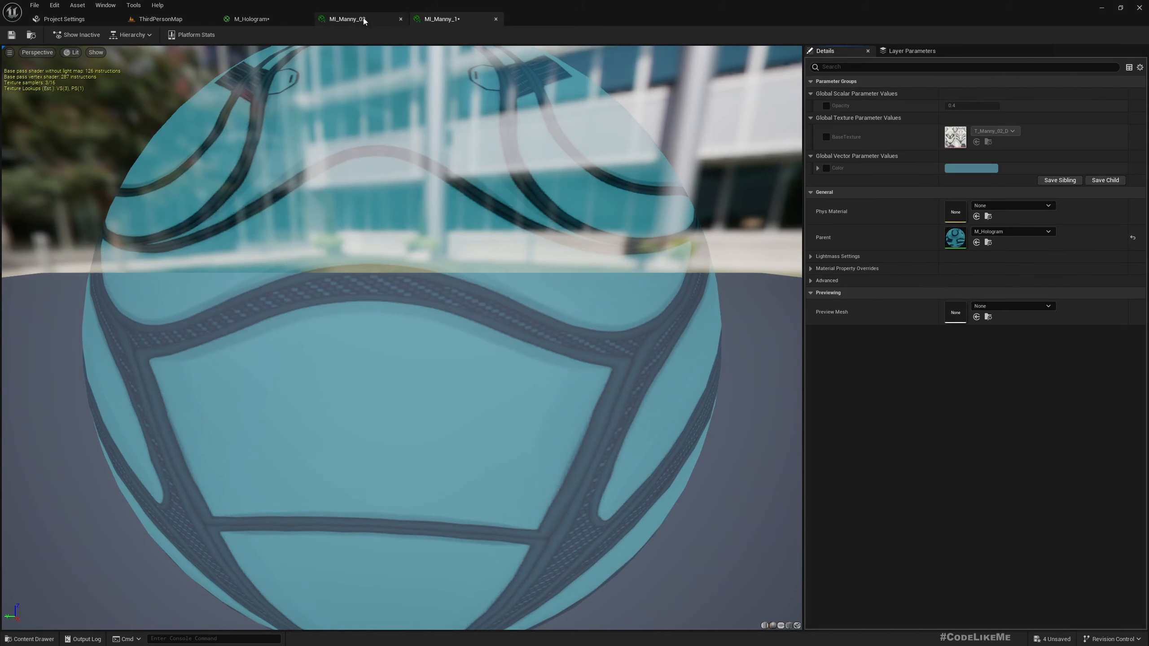
pyautogui.click(496, 20)
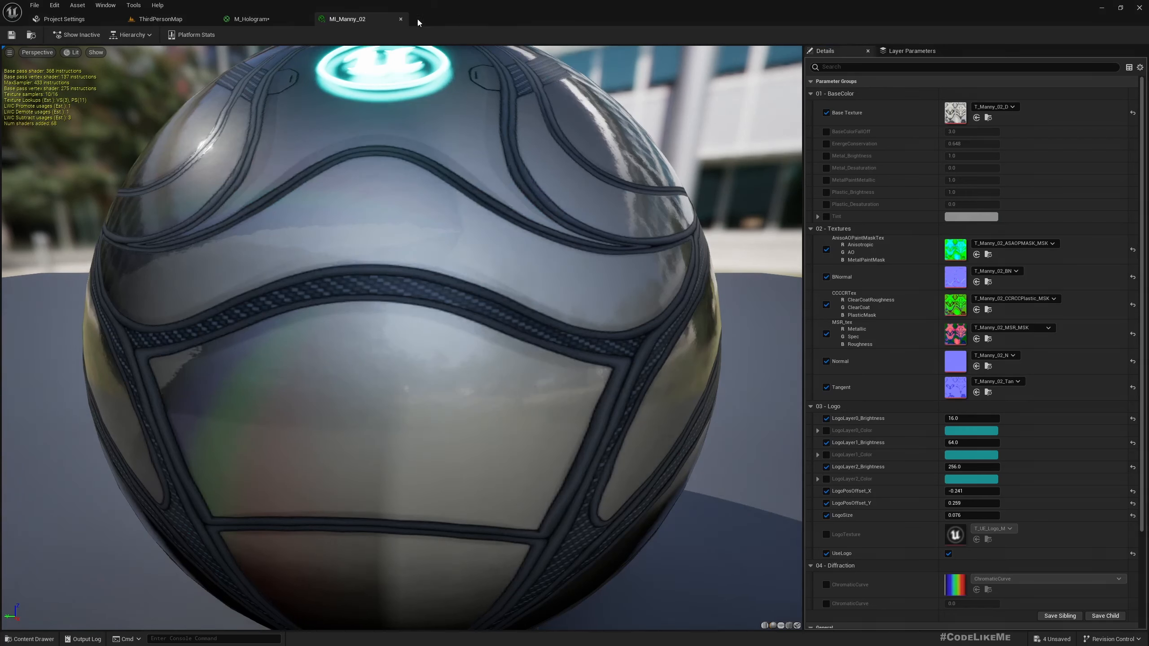
pyautogui.click(158, 20)
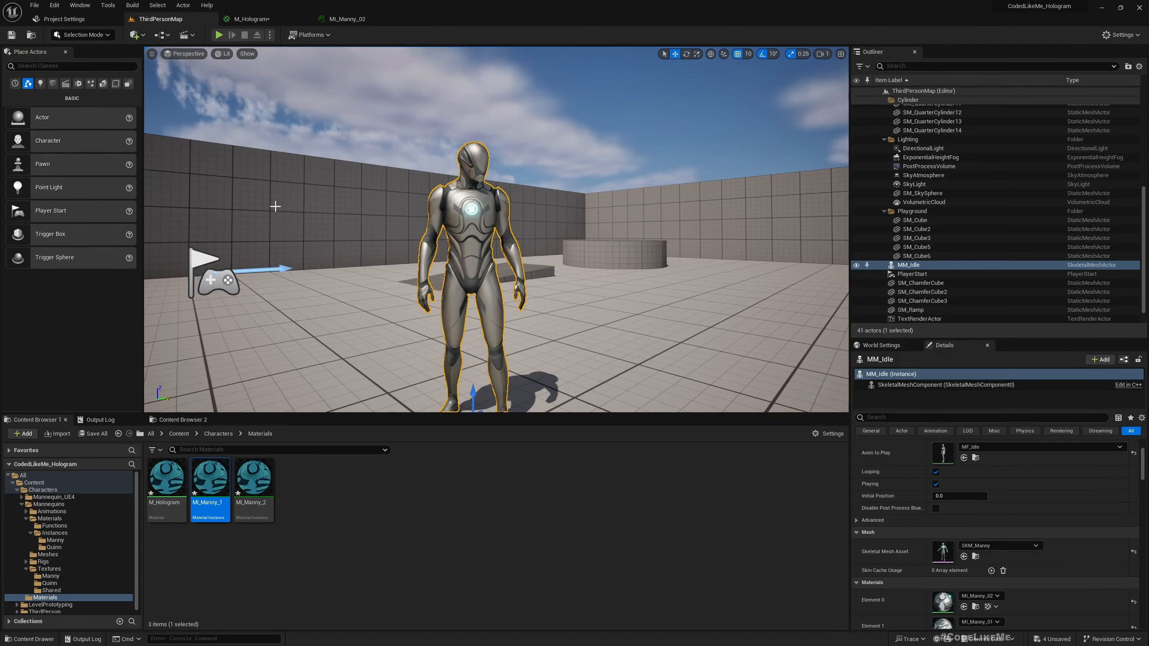
# Override the BaseTexture parameter of MI_Manny_2 with the texture T_Manny_01_D and save the instance.
pyautogui.doubleClick(253, 484)
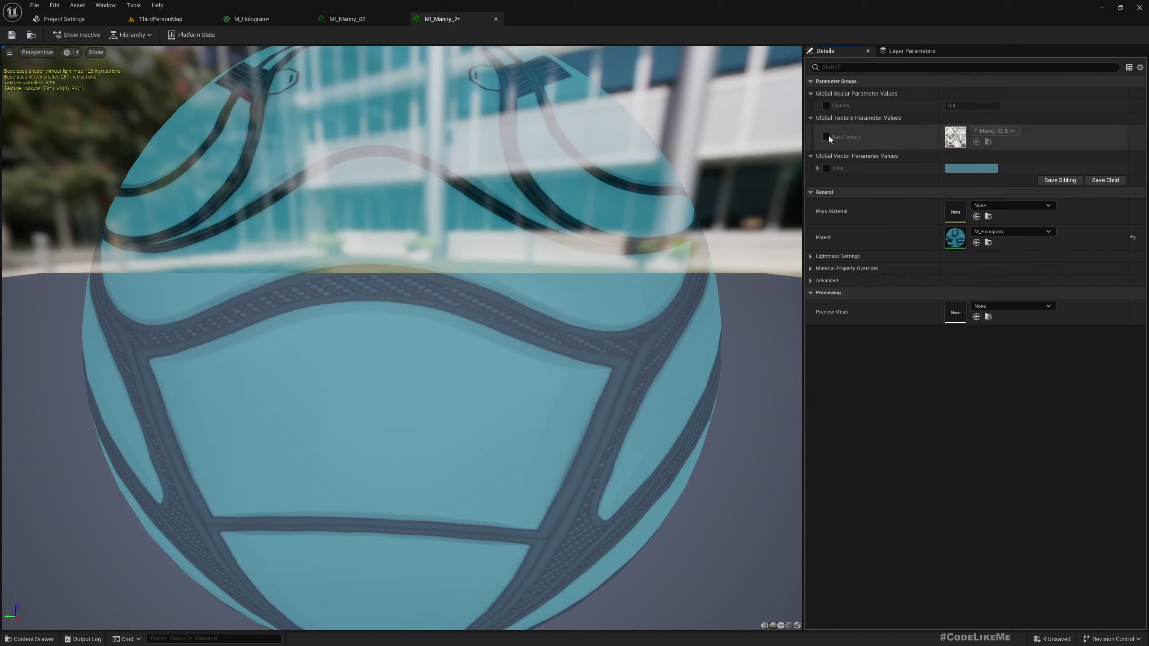
pyautogui.click(827, 136)
pyautogui.click(989, 143)
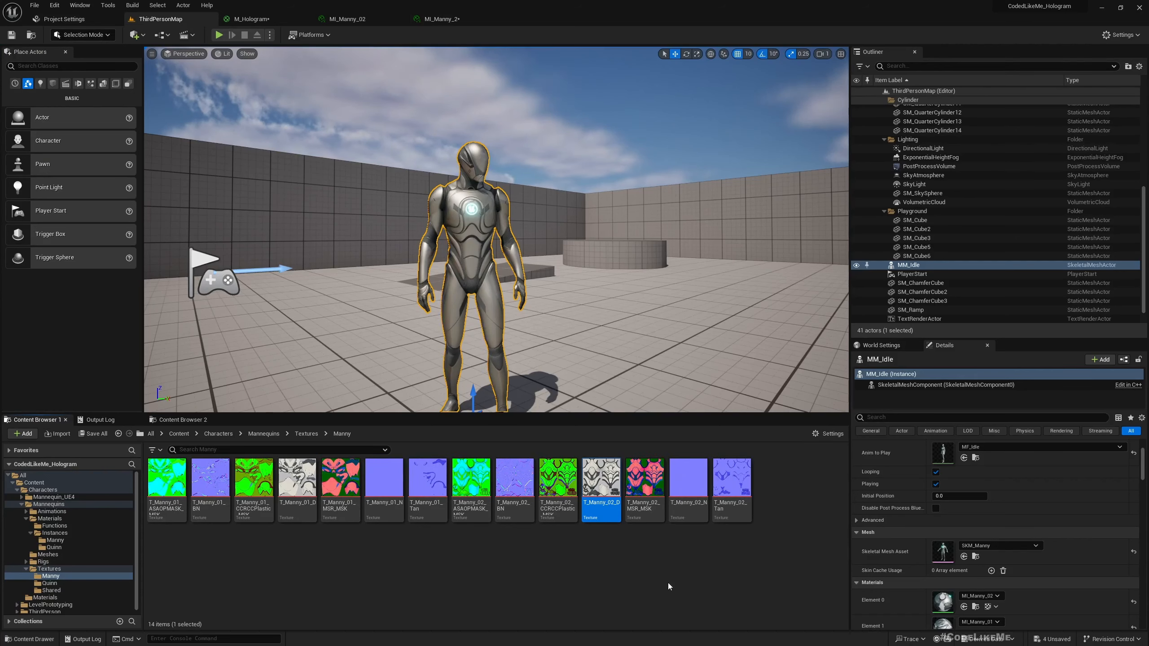
pyautogui.click(297, 482)
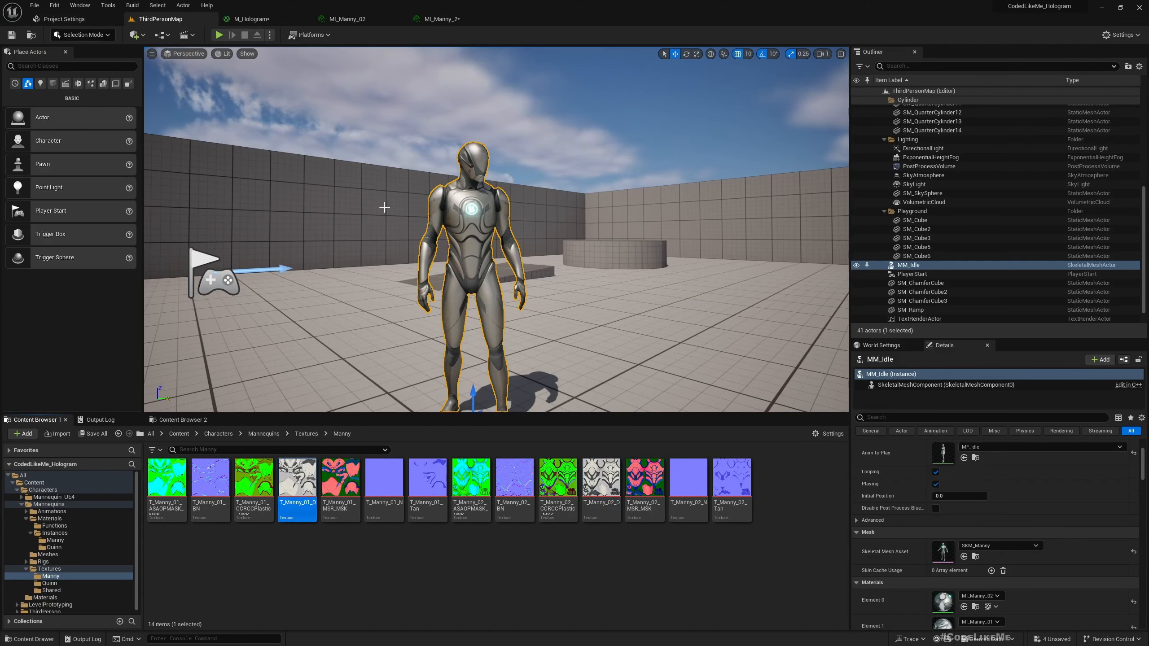
pyautogui.click(441, 19)
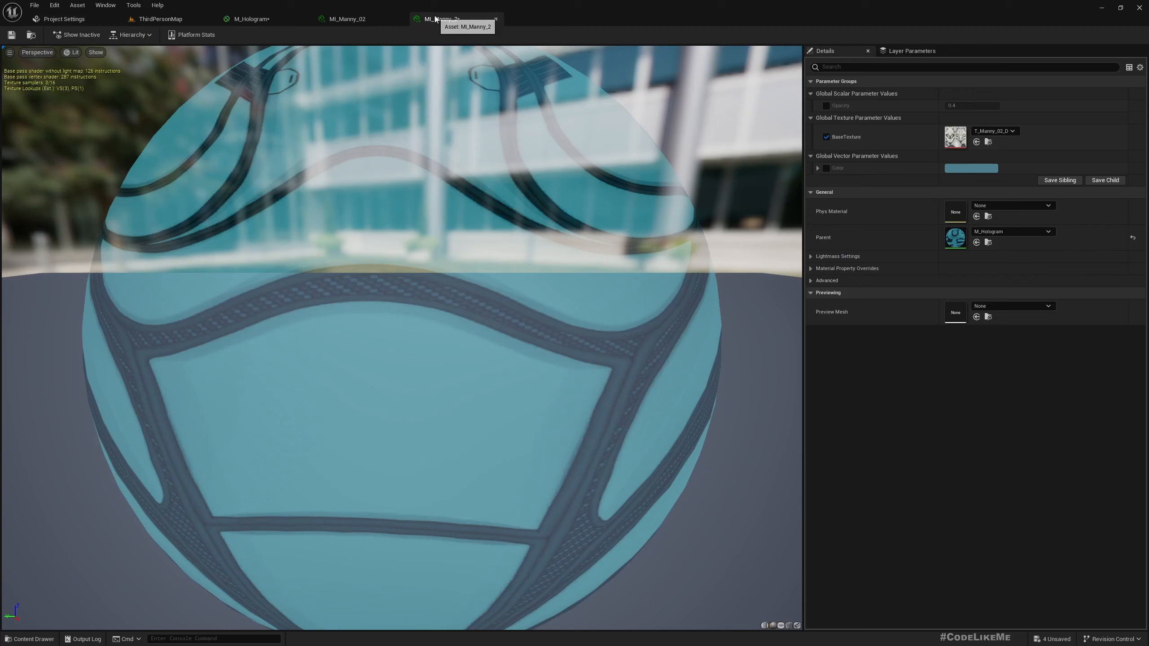
pyautogui.click(976, 143)
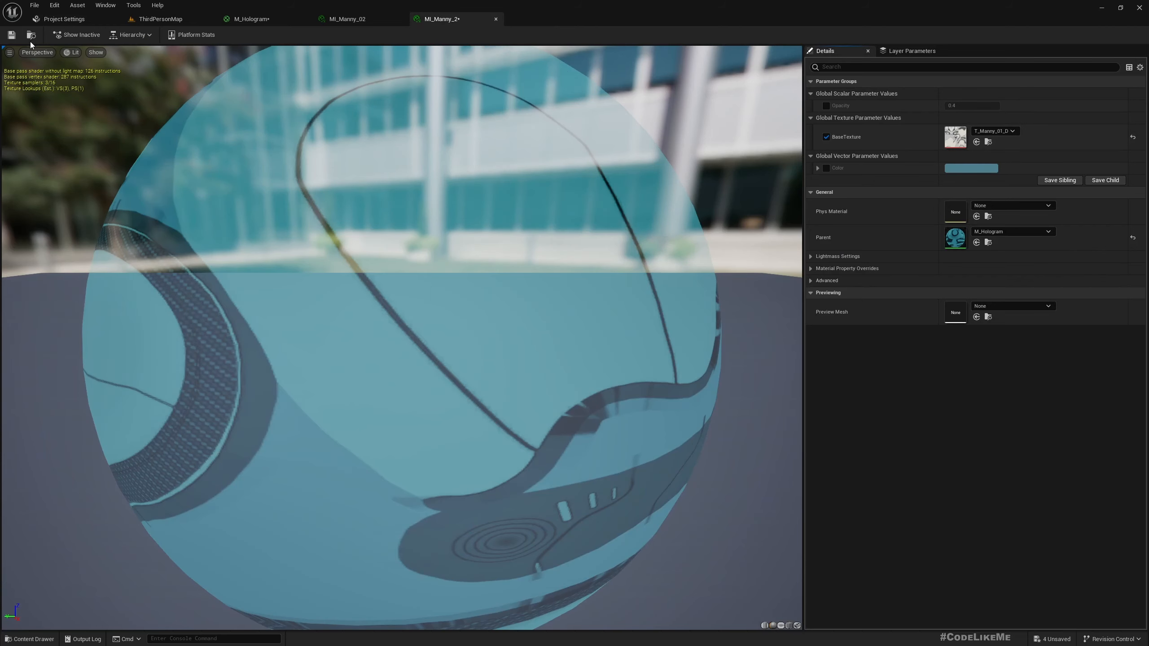
pyautogui.click(18, 35)
# Assign MI_Manny_1 to material Element 0 and MI_Manny_2 to Element 1 of the MM_Idle mannequin.
pyautogui.click(160, 18)
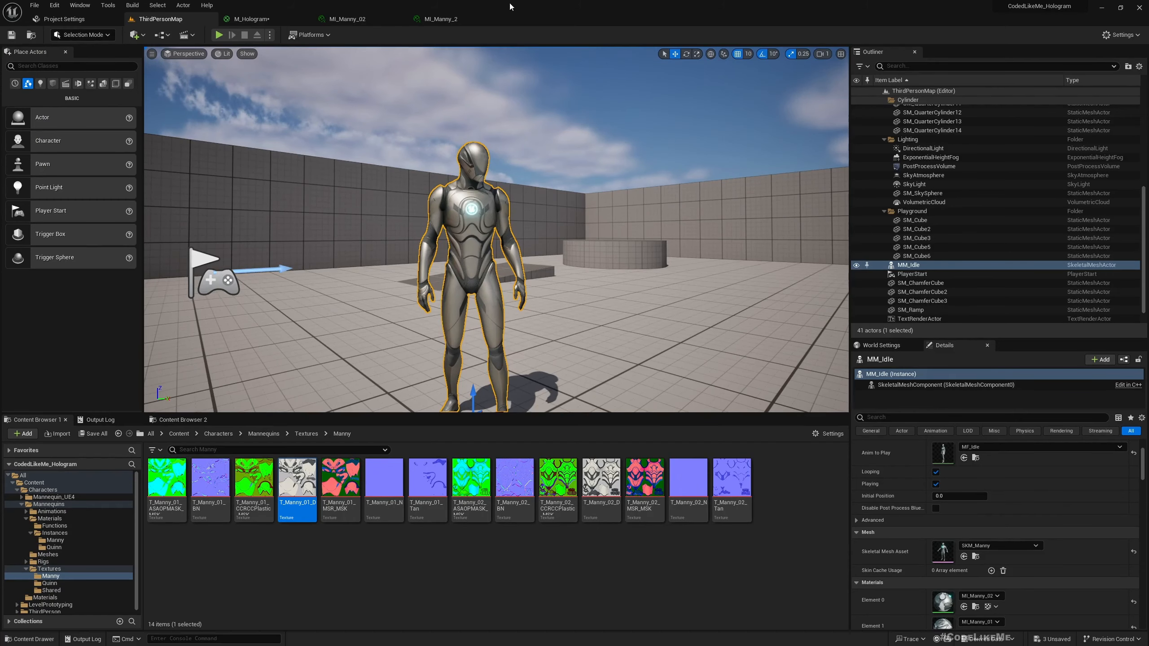
pyautogui.click(443, 18)
pyautogui.click(161, 18)
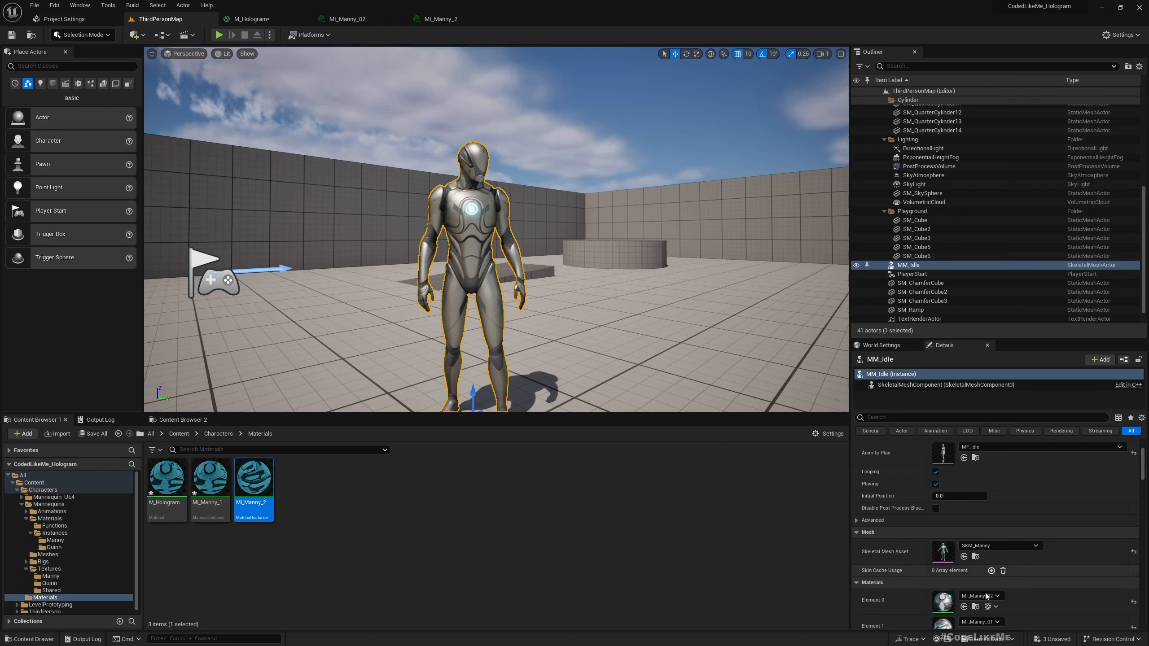
pyautogui.scroll(-1, 995, 593)
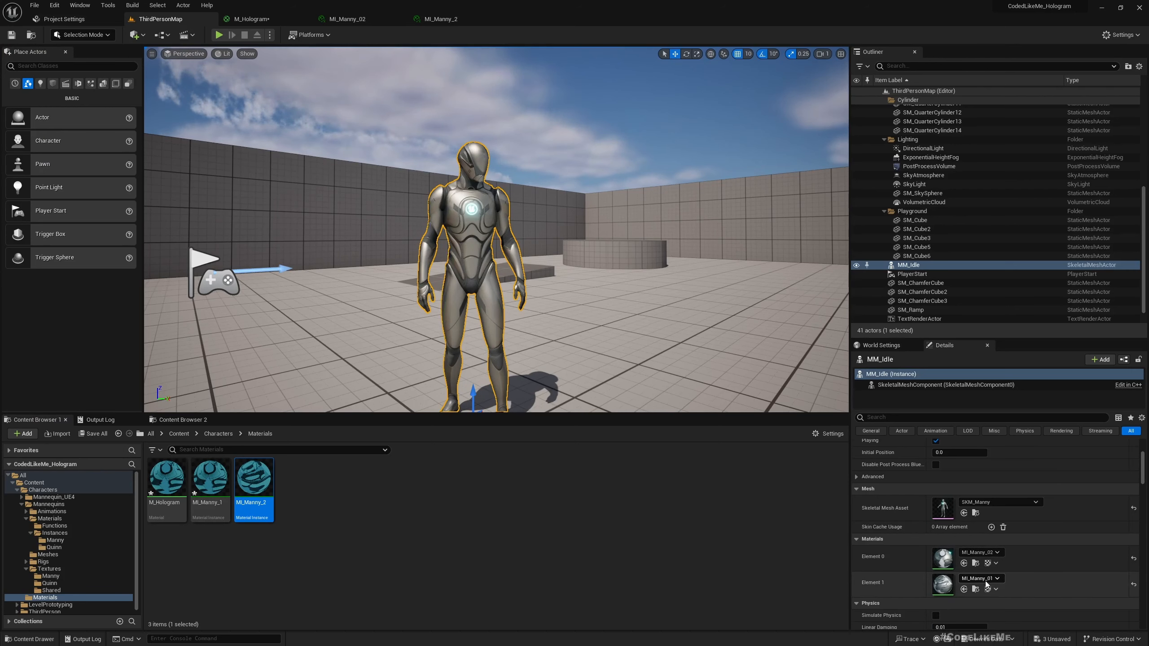
pyautogui.click(210, 480)
pyautogui.click(964, 563)
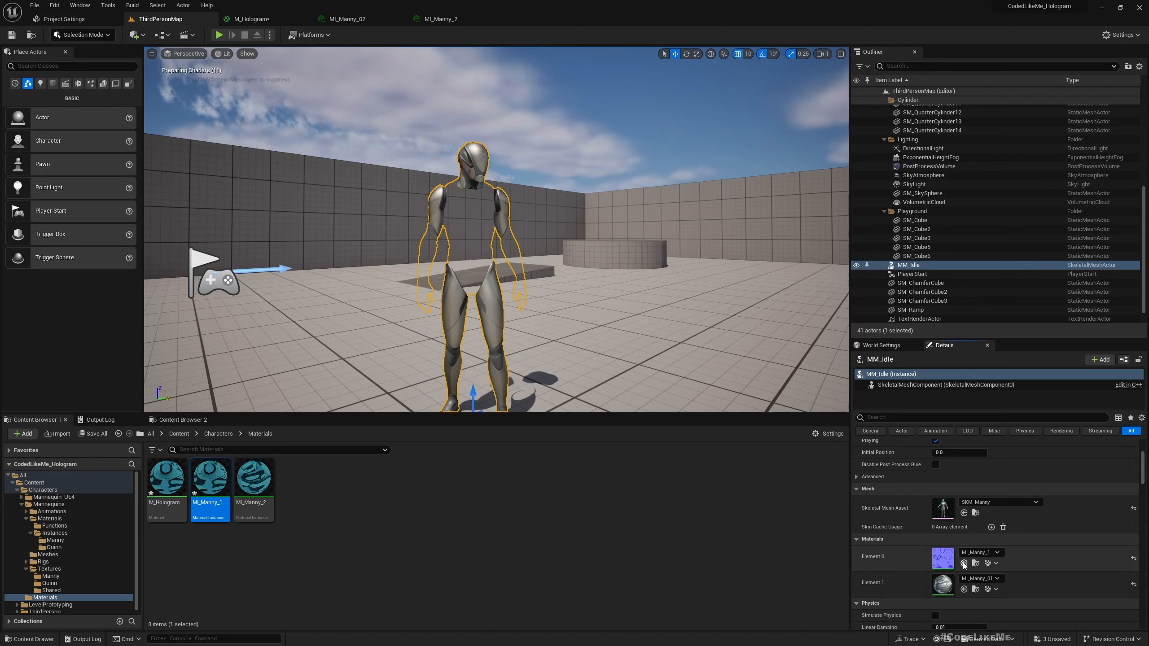
pyautogui.click(254, 479)
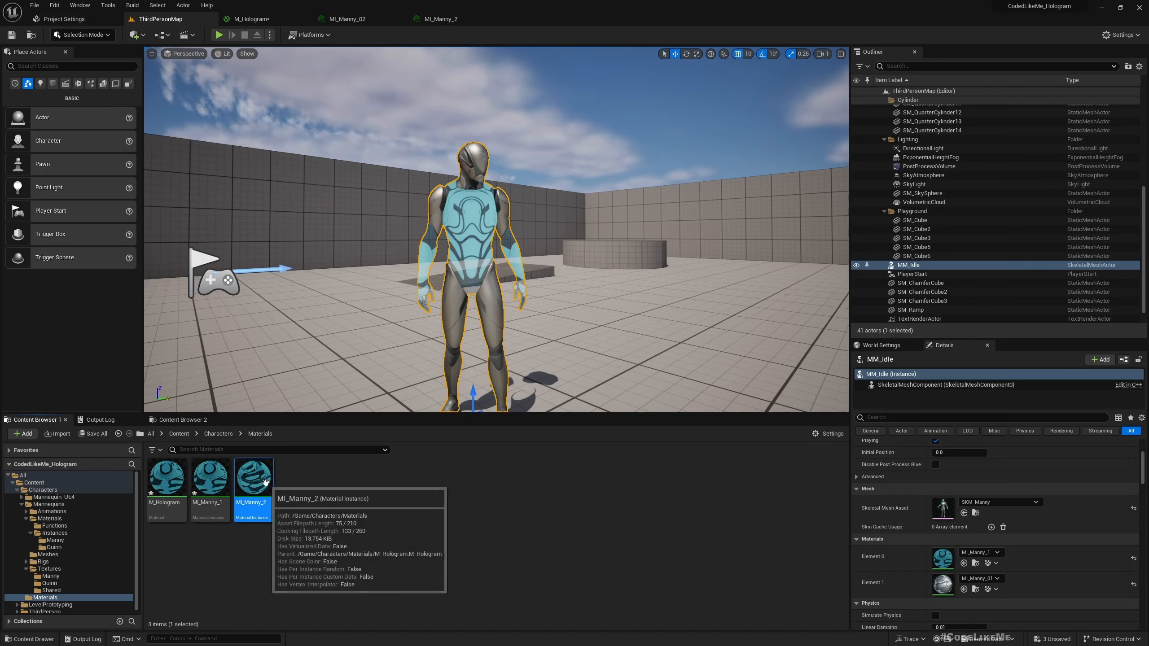
pyautogui.click(964, 589)
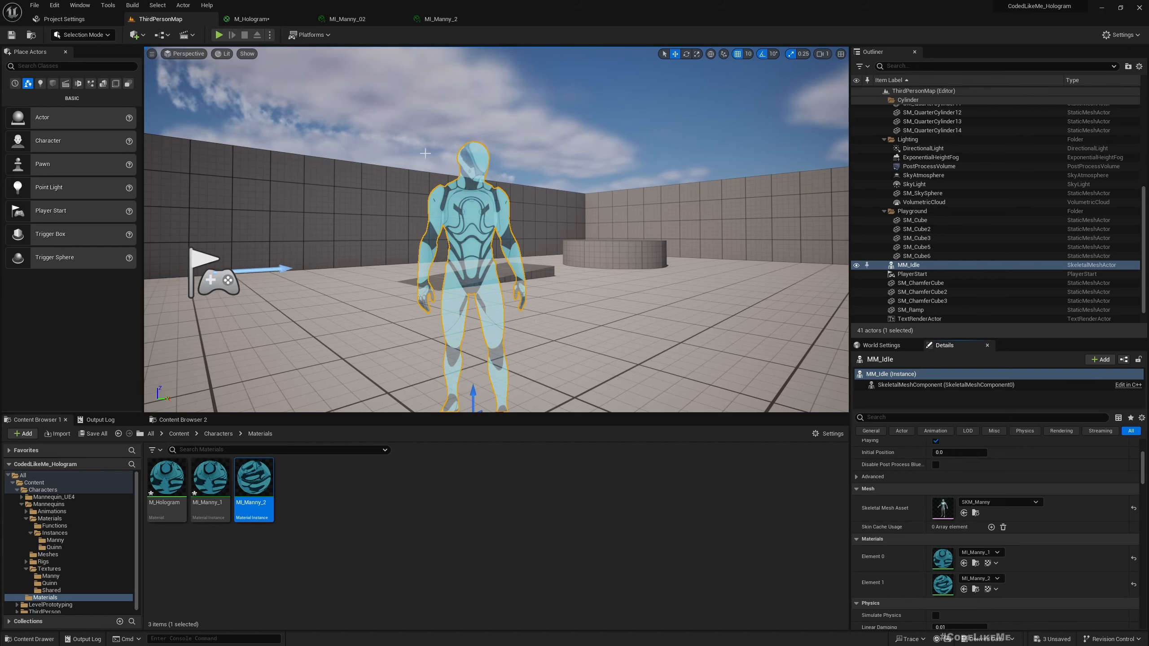
# Run the level and examine the hologram mannequin's overlapping translucent parts from several angles and distances.
pyautogui.scroll(3, 529, 245)
pyautogui.moveTo(586, 262)
pyautogui.mouseDown(button='right')
pyautogui.moveTo(515, 272)
pyautogui.moveTo(538, 283)
pyautogui.moveTo(525, 253)
pyautogui.moveTo(633, 261)
pyautogui.moveTo(585, 255)
pyautogui.mouseUp(button='right')
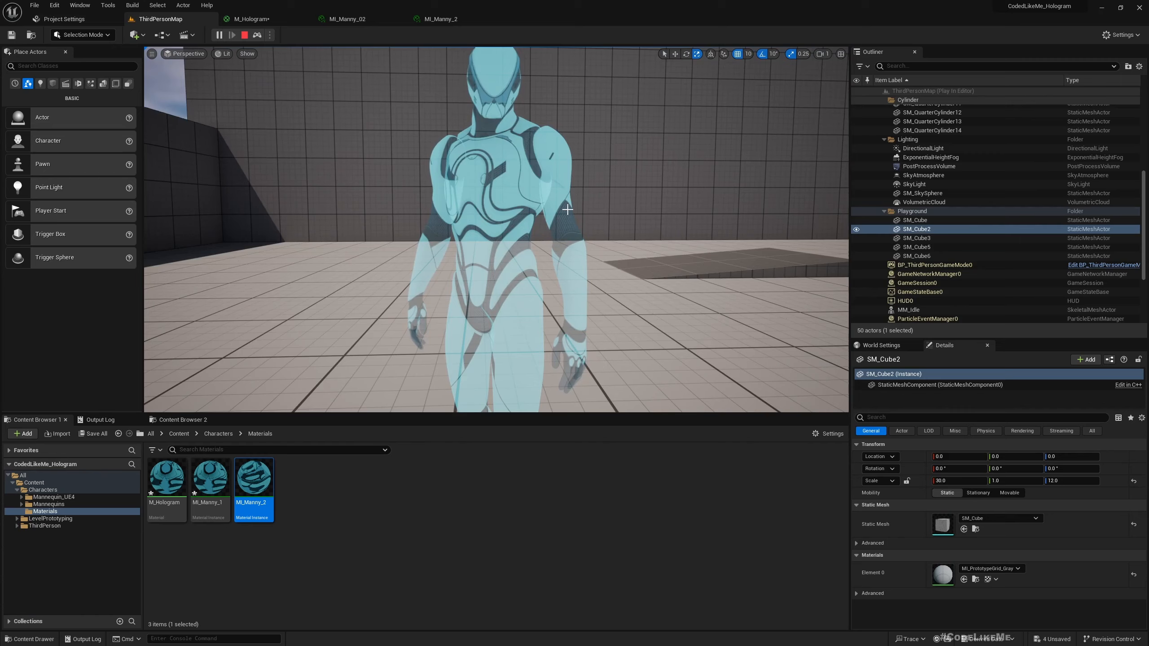
pyautogui.scroll(1, 568, 209)
pyautogui.scroll(-1, 573, 208)
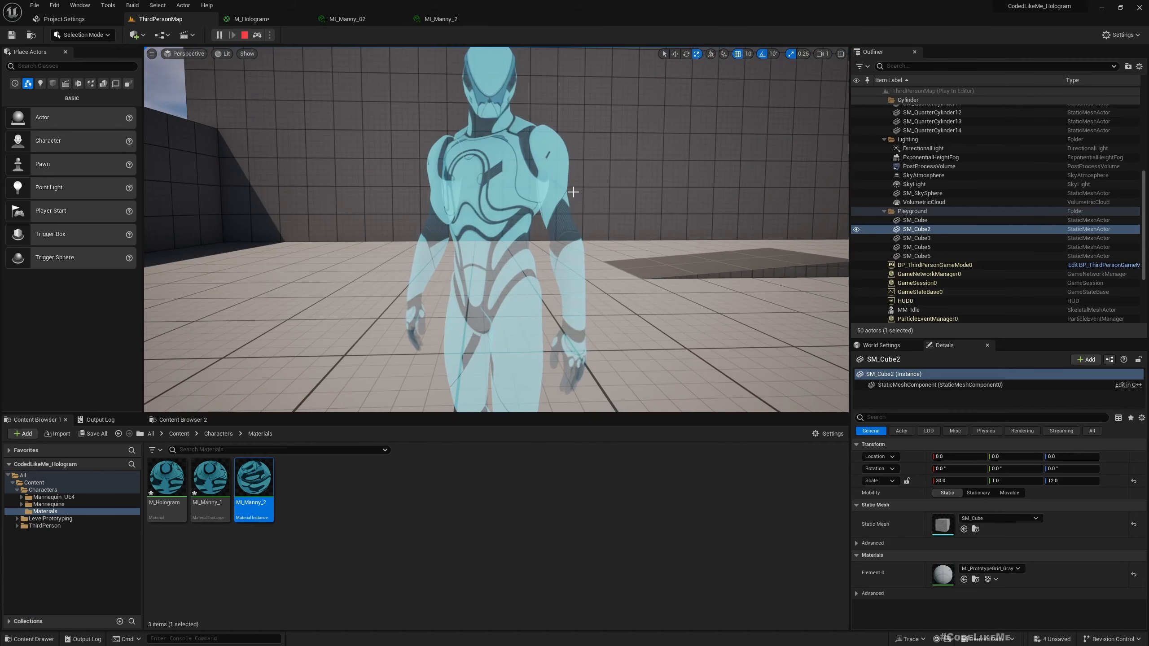
pyautogui.moveTo(573, 192); pyautogui.dragTo(534, 203, button='right')
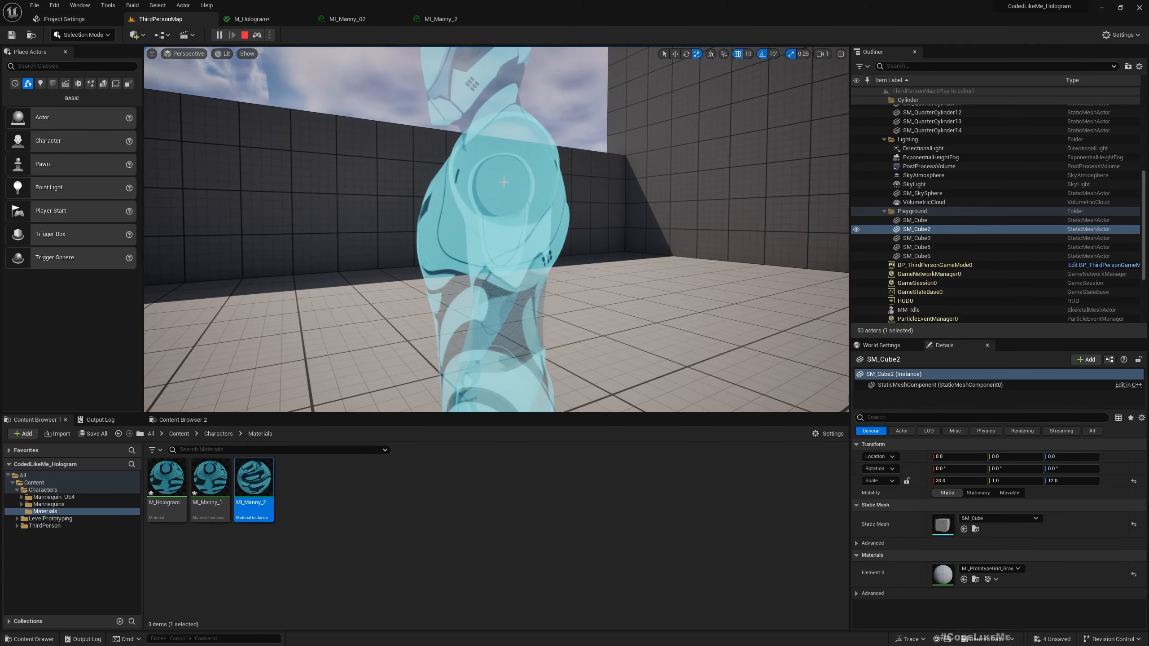
pyautogui.moveTo(588, 219); pyautogui.dragTo(597, 219, button='right')
pyautogui.moveTo(748, 242)
pyautogui.mouseDown(button='right')
pyautogui.moveTo(648, 235)
pyautogui.moveTo(729, 237)
pyautogui.mouseUp(button='right')
pyautogui.scroll(-3, 748, 242)
pyautogui.moveTo(624, 219); pyautogui.dragTo(733, 236, button='right')
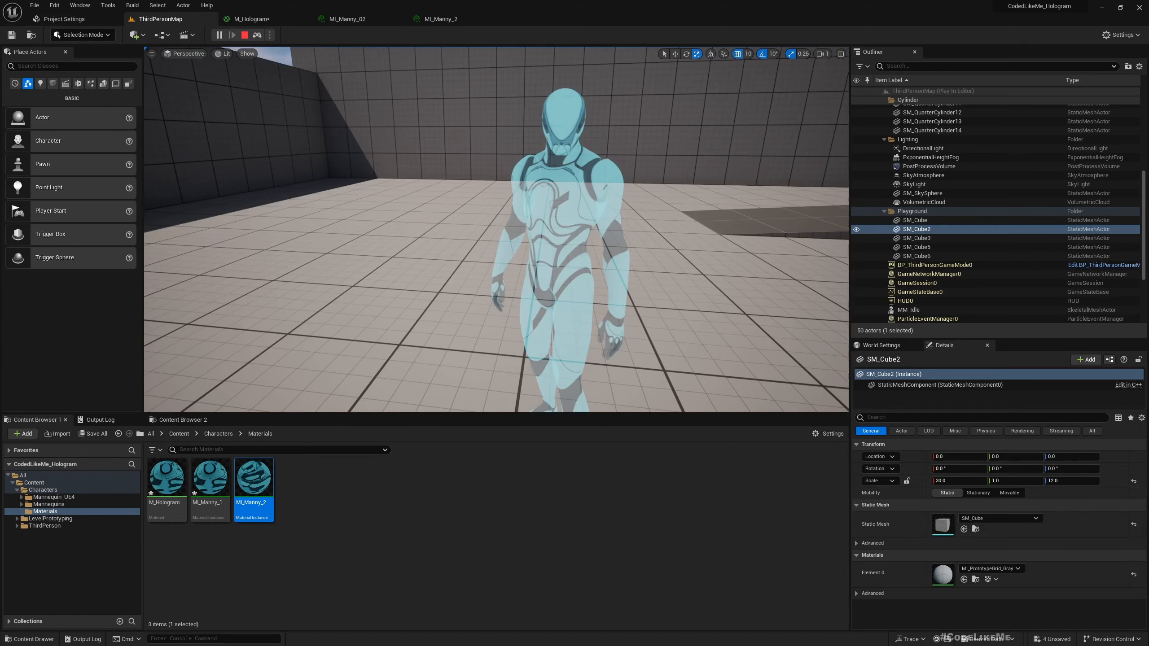
pyautogui.moveTo(624, 219); pyautogui.dragTo(625, 218, button='right')
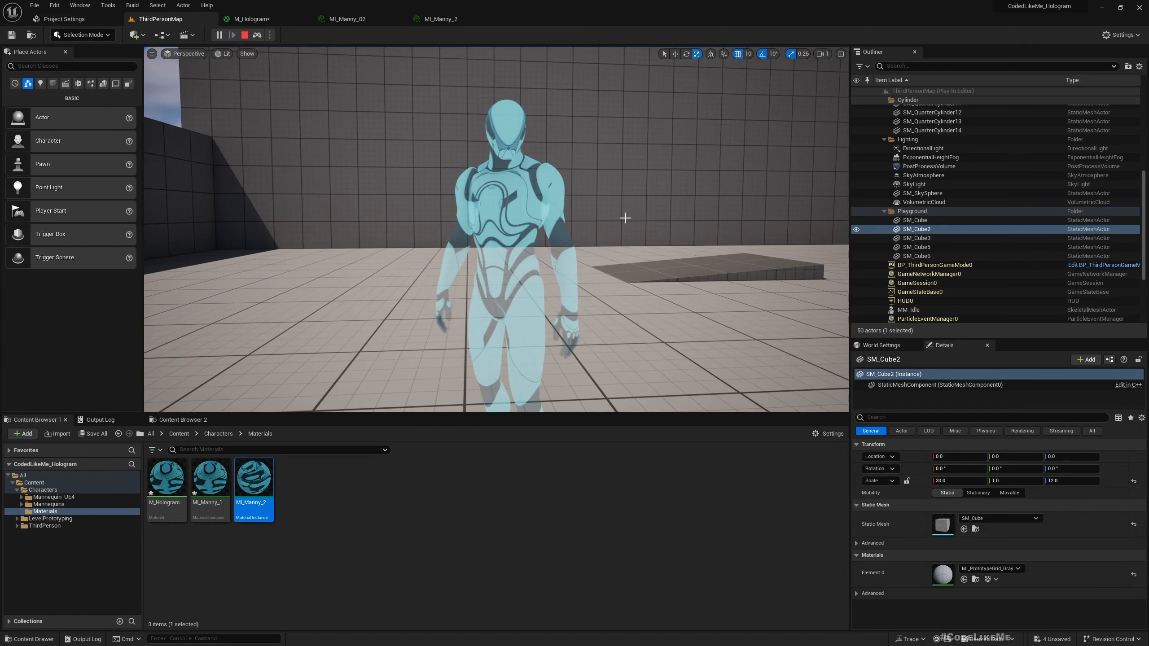
# Move the Opacity node in the M_Hologram graph up so it sits closely below the Color node.
pyautogui.click(252, 20)
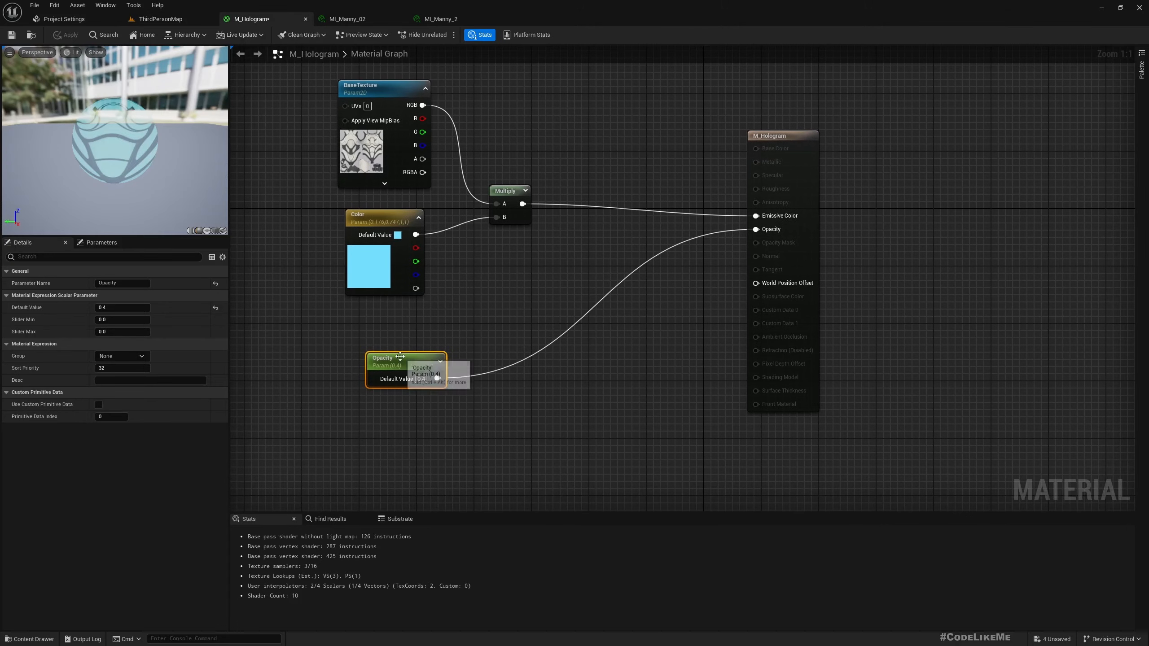
pyautogui.moveTo(400, 359); pyautogui.dragTo(379, 331)
pyautogui.scroll(-2, 502, 322)
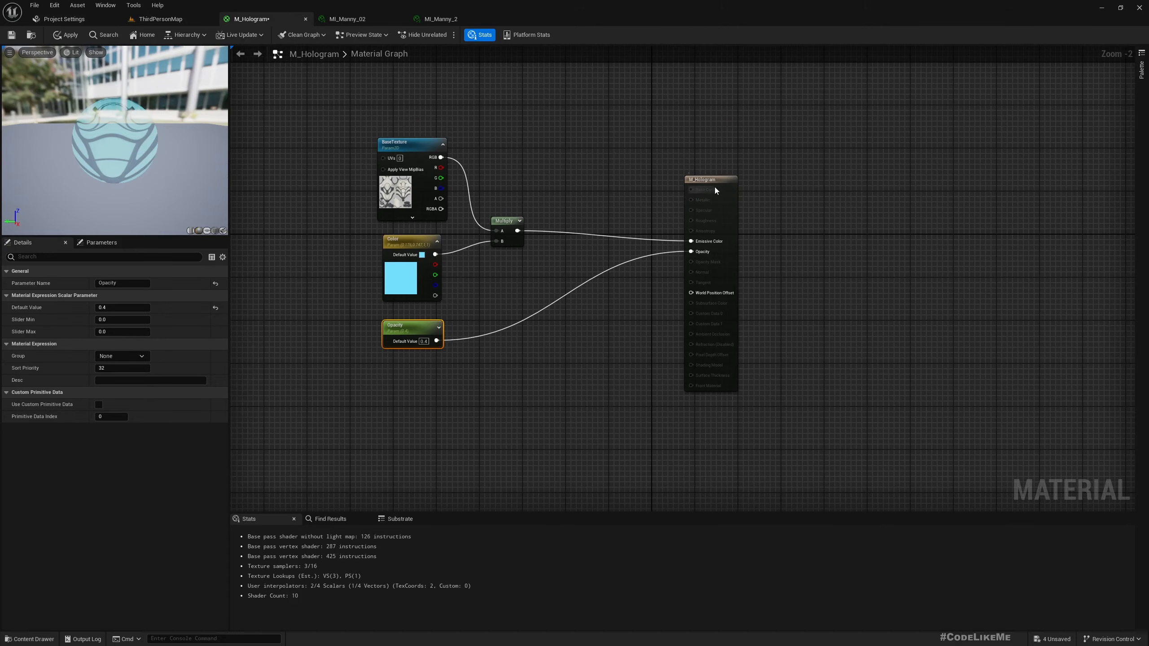
pyautogui.moveTo(714, 188); pyautogui.dragTo(769, 183)
# Add a SceneTexture node below the Opacity node and set its Scene Texture Id to CustomDepth.
pyautogui.click(425, 389)
pyautogui.moveTo(396, 373); pyautogui.dragTo(477, 325, button='right')
pyautogui.rightClick(432, 333)
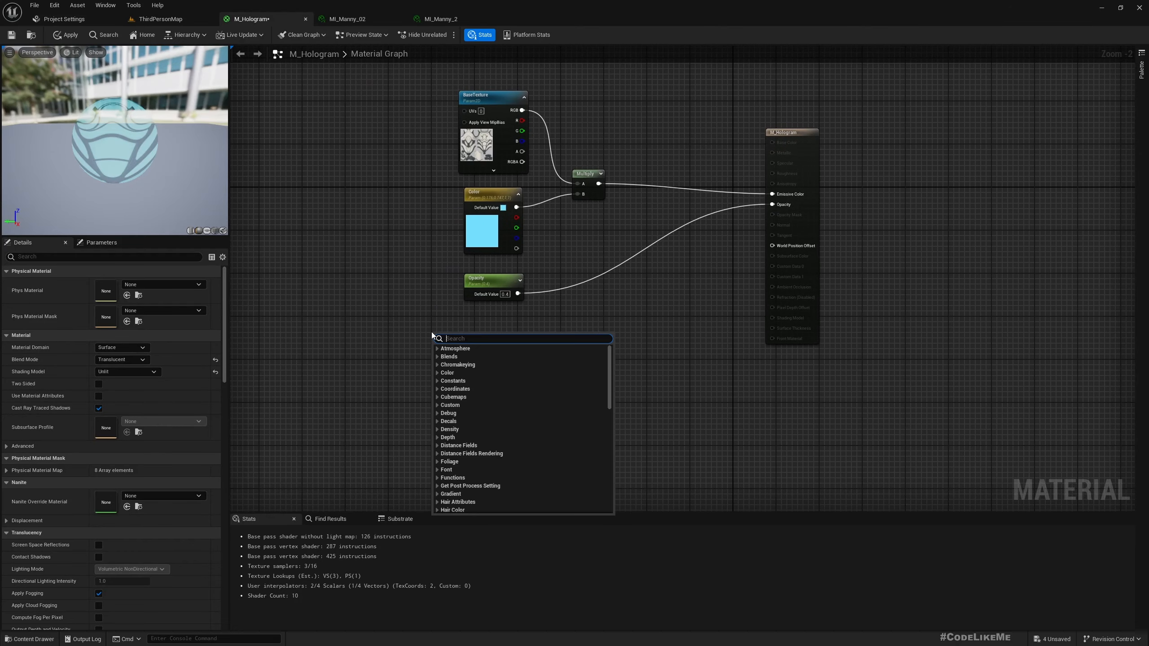
pyautogui.write('scen')
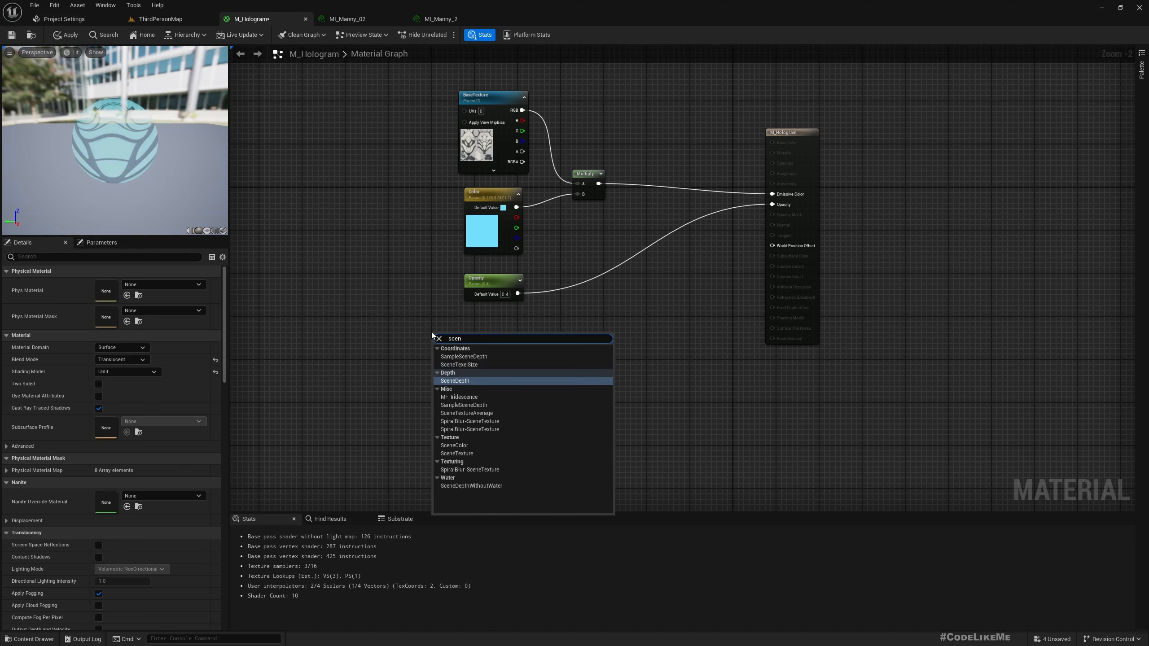
pyautogui.write('ete')
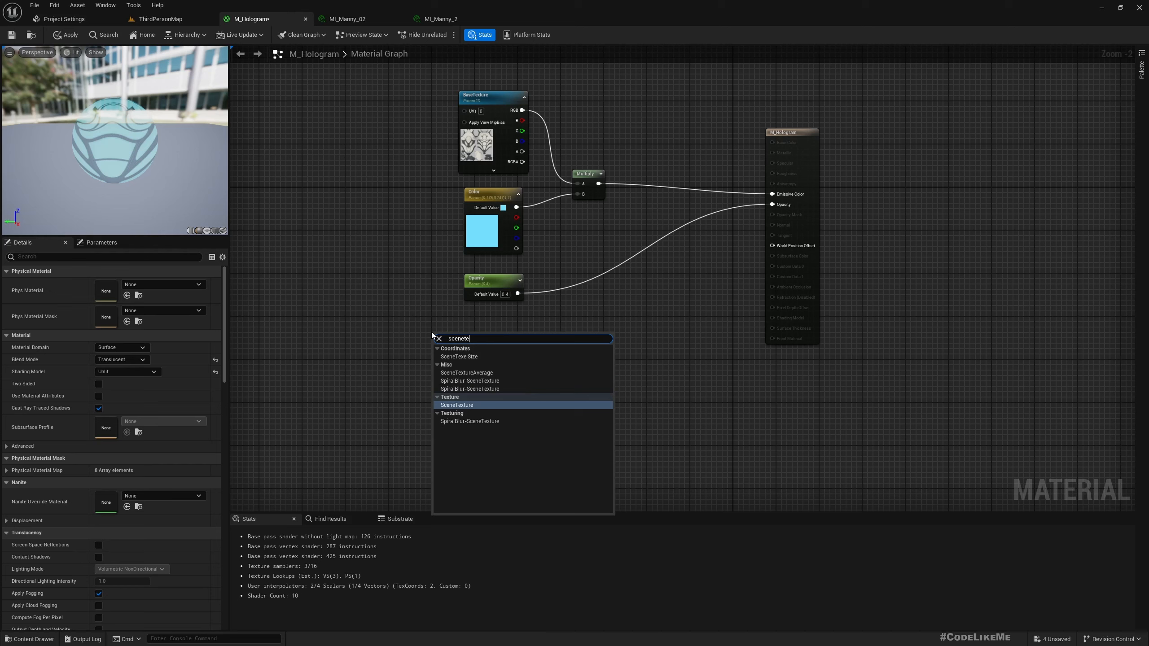
pyautogui.press('Return')
pyautogui.click(119, 284)
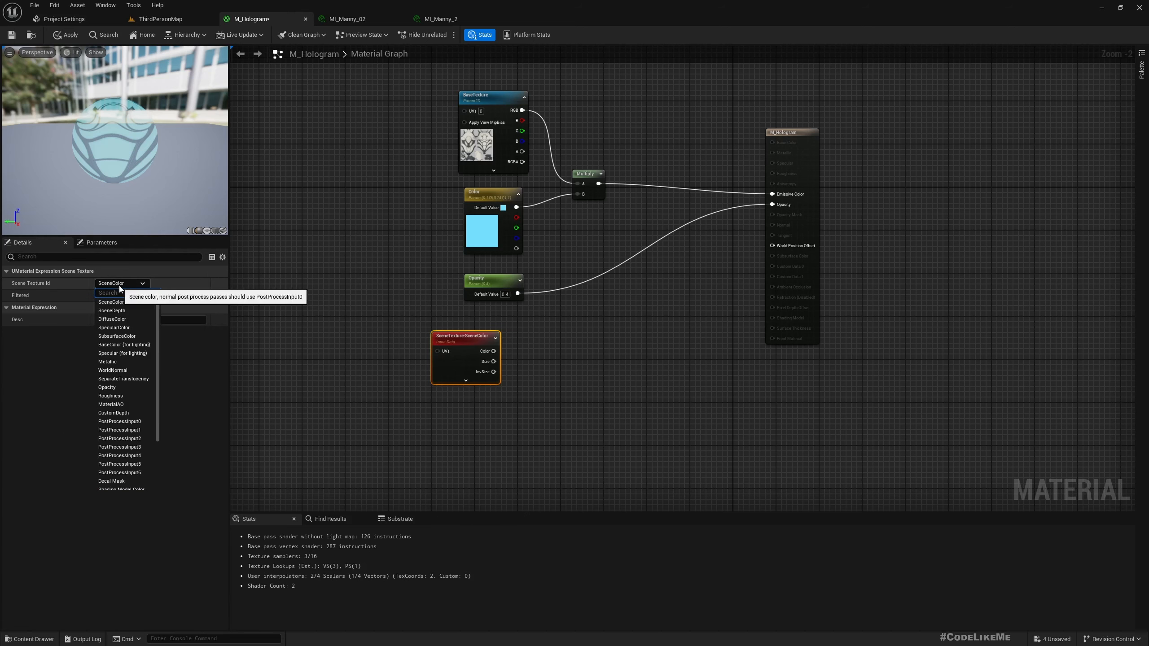
pyautogui.click(113, 413)
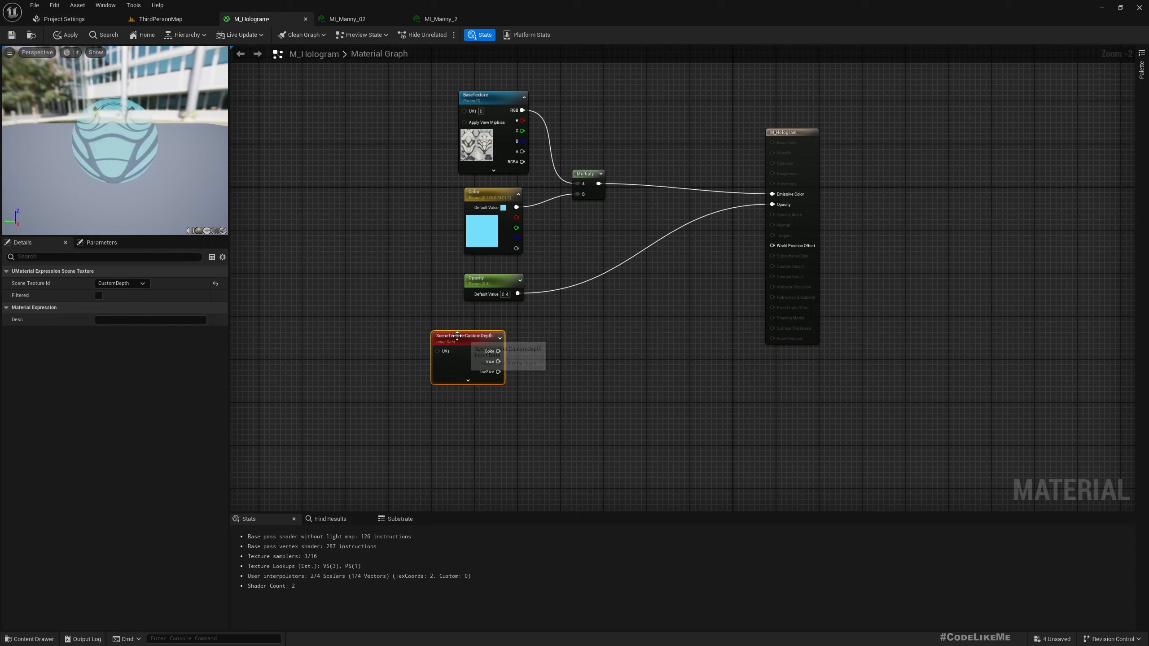
# Feed the CustomDepth color through a ComponentMask limited to R into the Emissive Color input, and apply the material.
pyautogui.moveTo(547, 341); pyautogui.dragTo(528, 373, button='right')
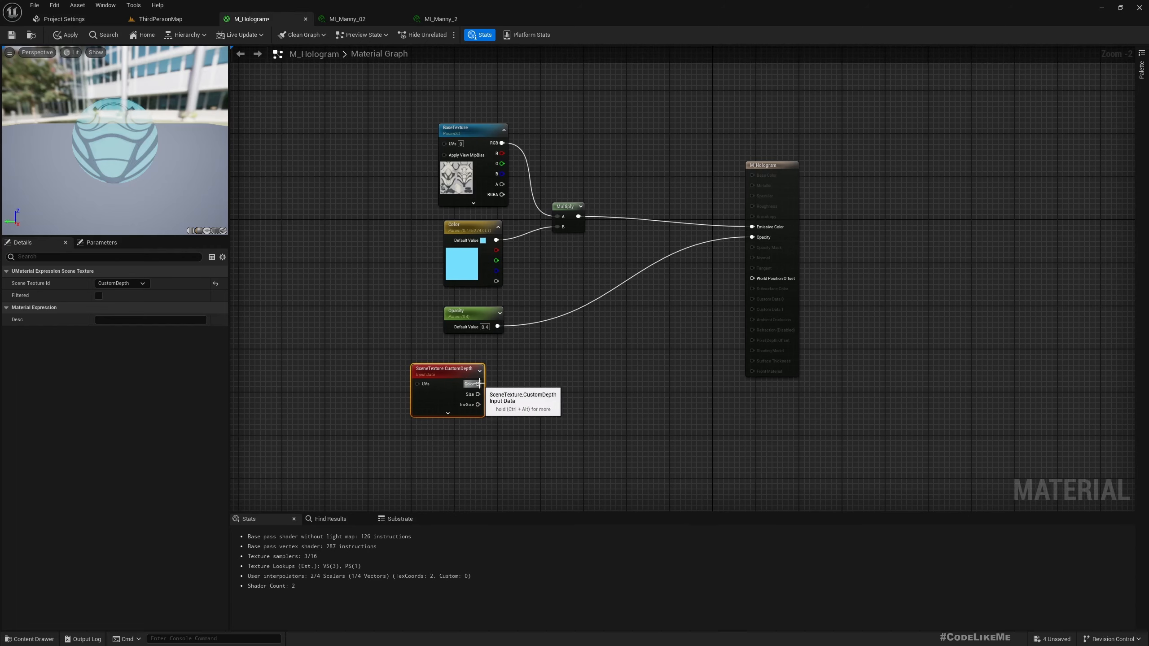
pyautogui.moveTo(477, 384); pyautogui.dragTo(518, 379)
pyautogui.write('c')
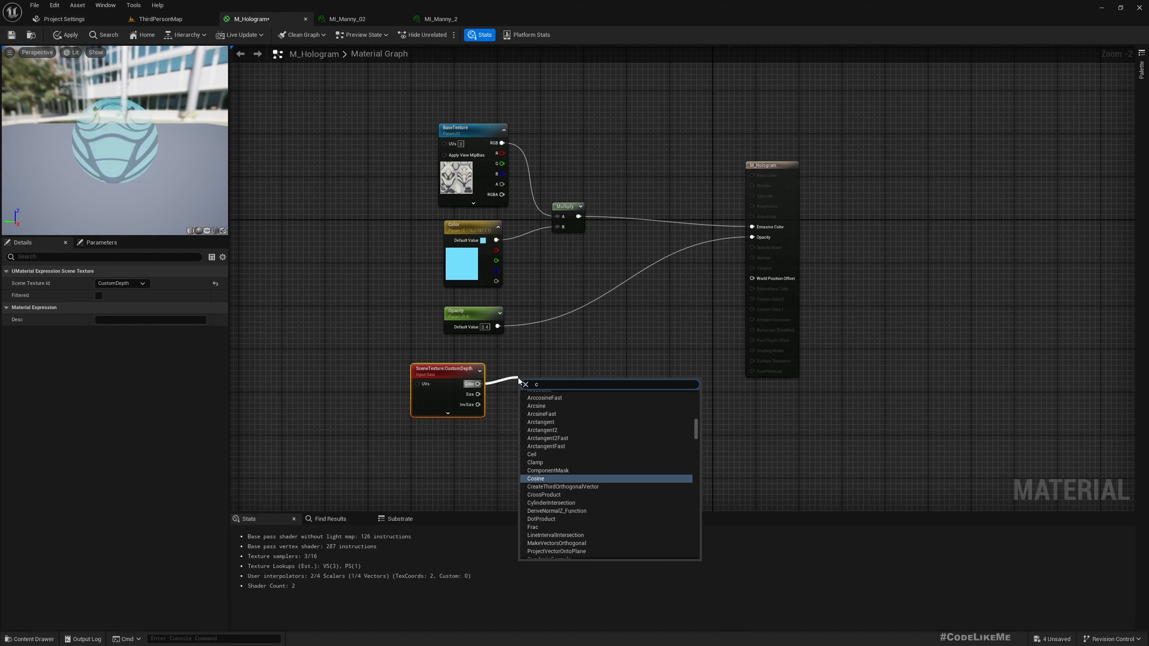
pyautogui.write('omp')
pyautogui.press('Return')
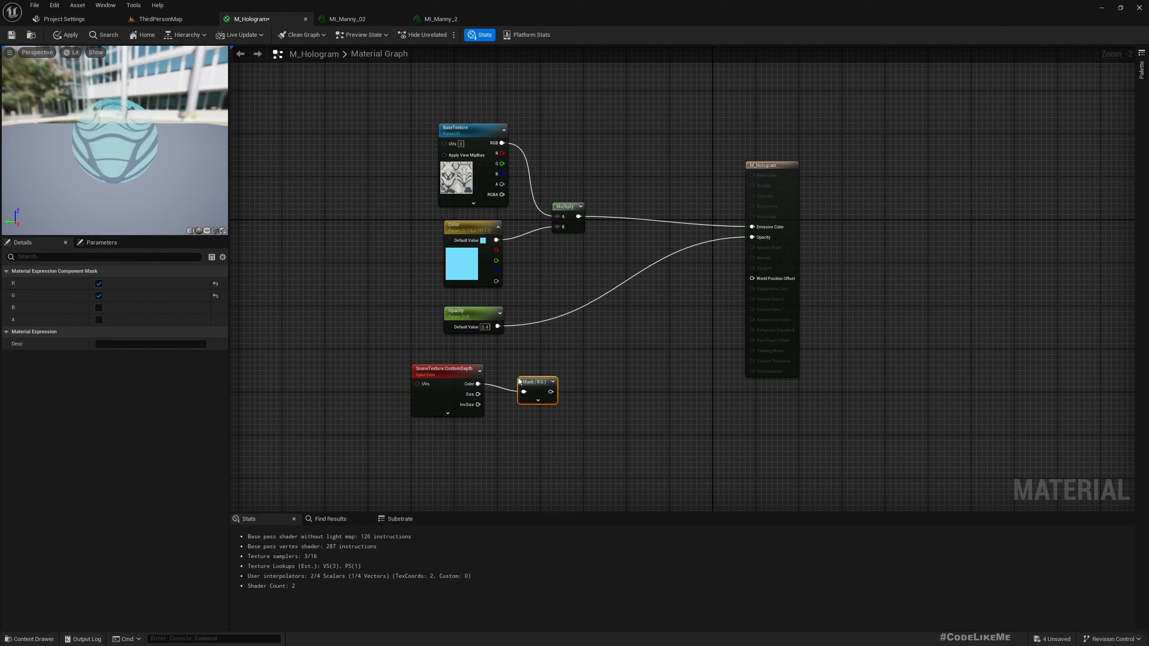
pyautogui.click(99, 295)
pyautogui.moveTo(620, 379); pyautogui.dragTo(610, 406, button='right')
pyautogui.moveTo(528, 412); pyautogui.dragTo(744, 254)
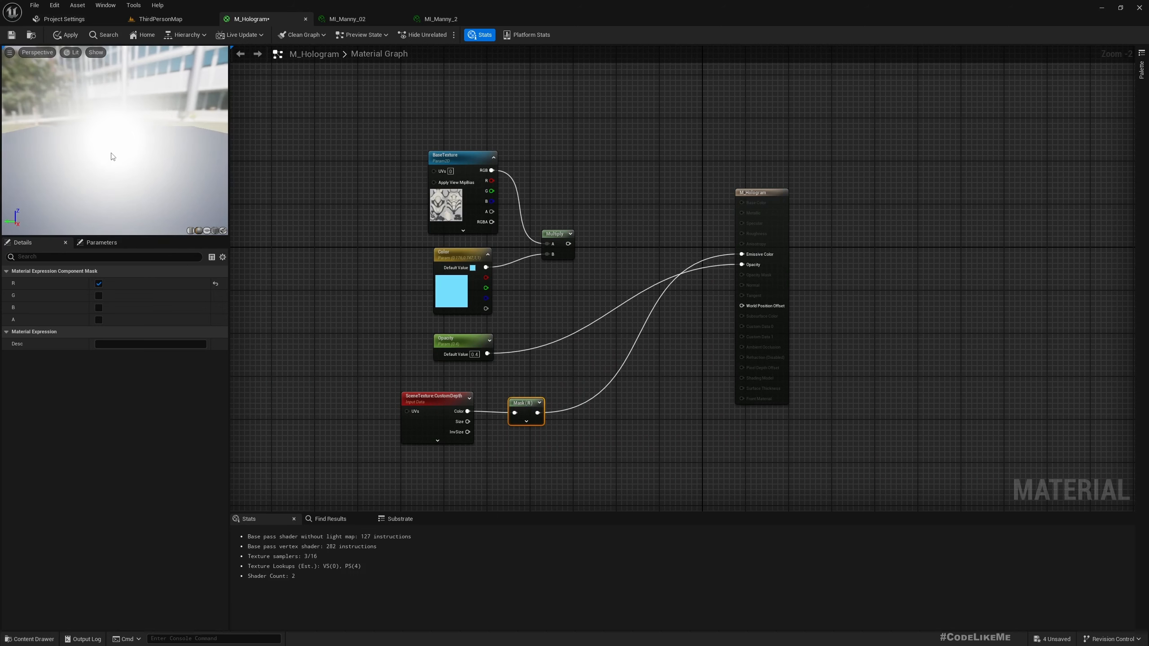
pyautogui.click(66, 35)
# Filter the M_Hologram material's own settings by "custom" and enable Allow Custom Depth Writes.
pyautogui.click(420, 398)
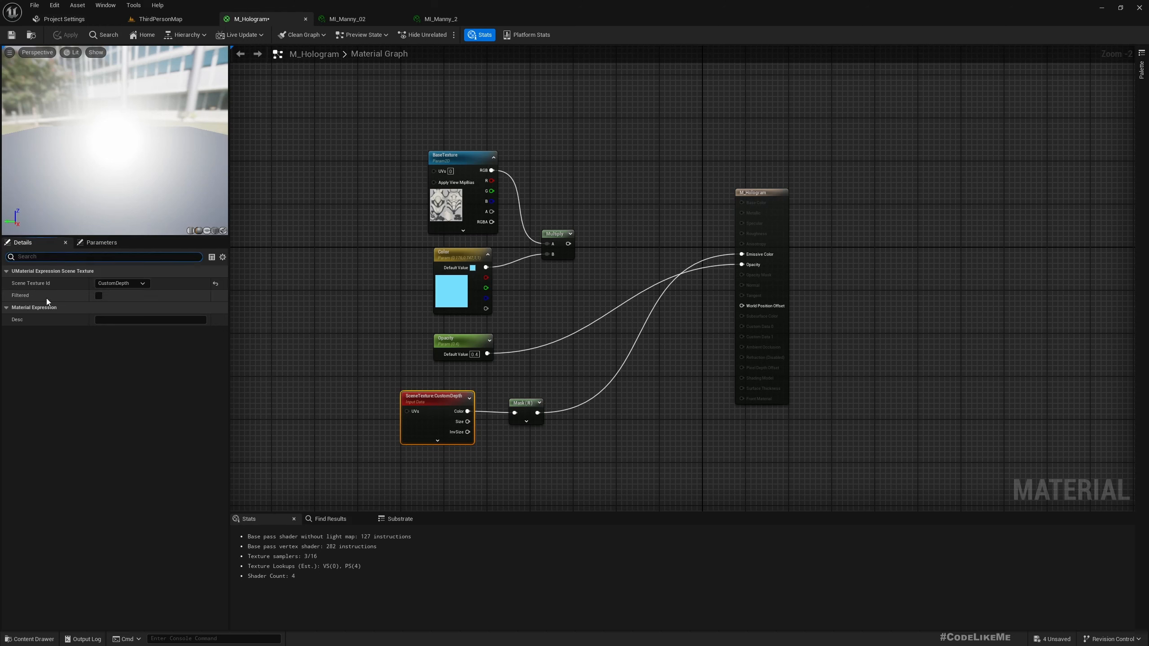
pyautogui.click(609, 275)
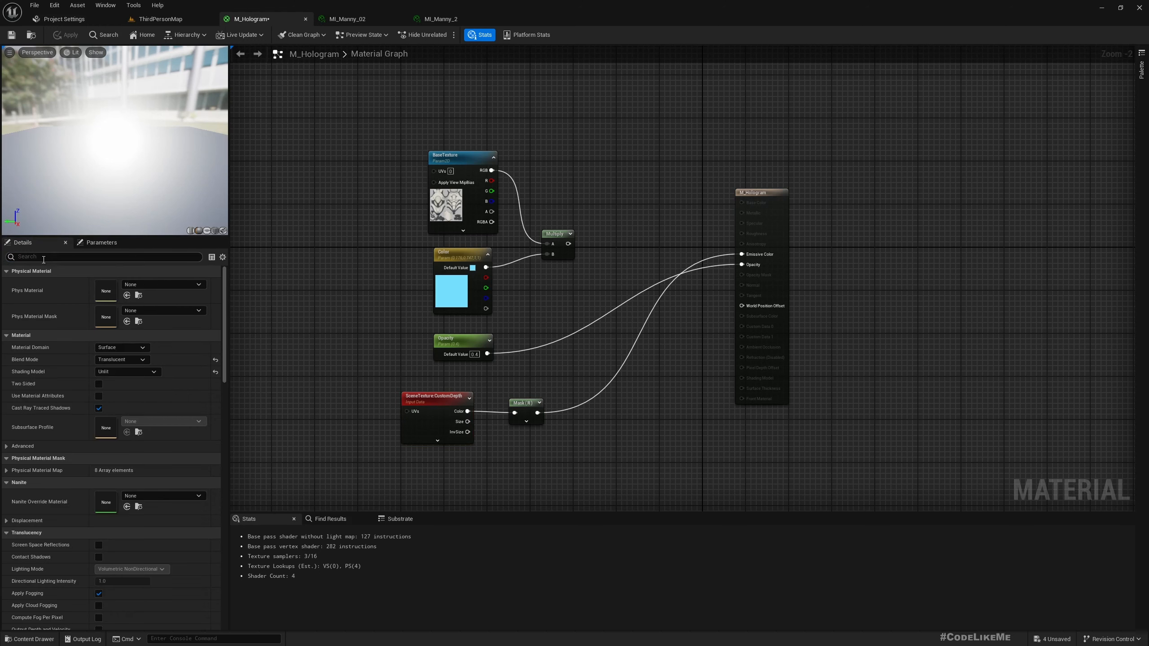
pyautogui.click(43, 258)
pyautogui.write('custom')
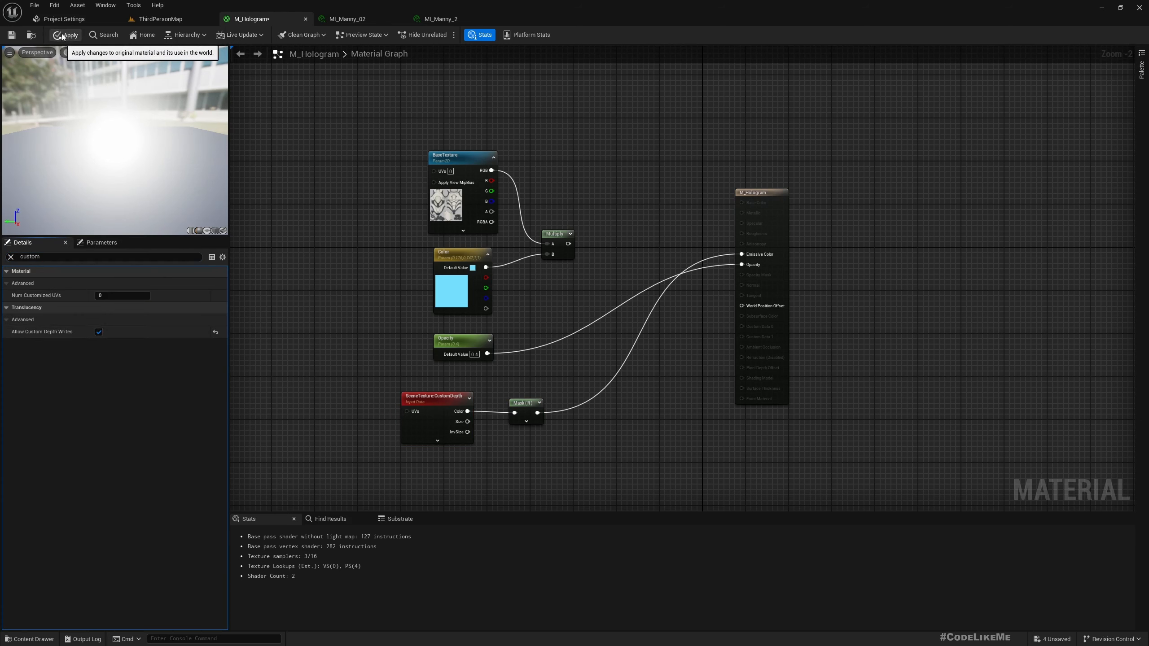
# Run ThirdPersonMap, select the MM_Idle mannequin and inspect it in the Custom Depth buffer visualization without editor overlays.
pyautogui.click(158, 19)
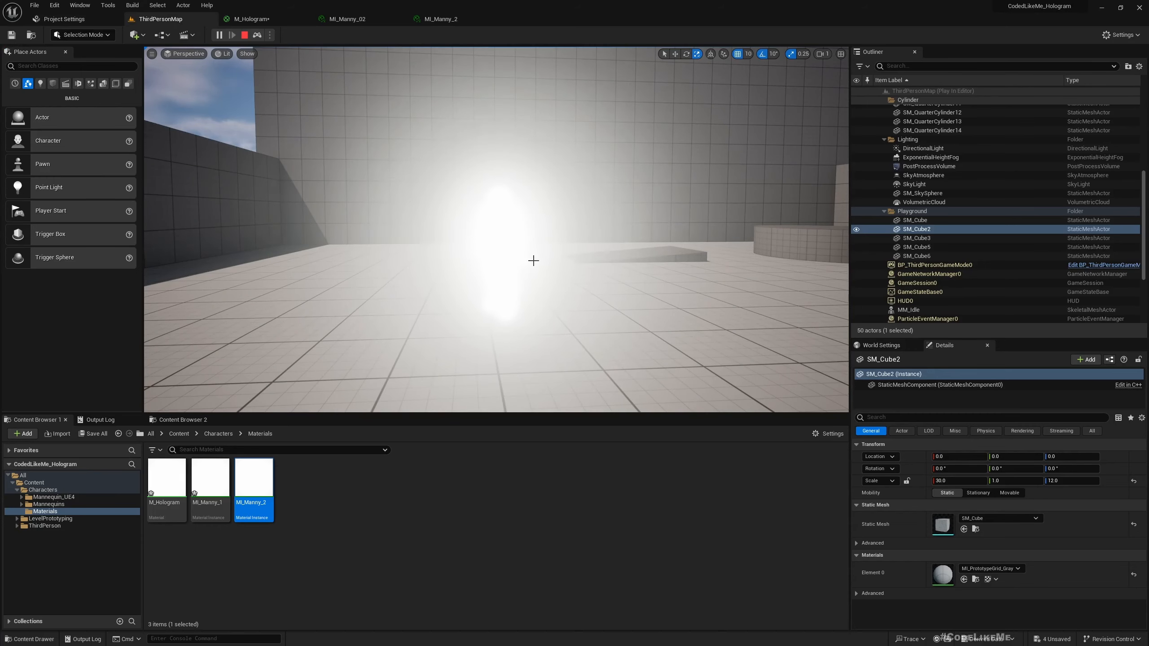
pyautogui.scroll(1, 532, 261)
pyautogui.click(503, 232)
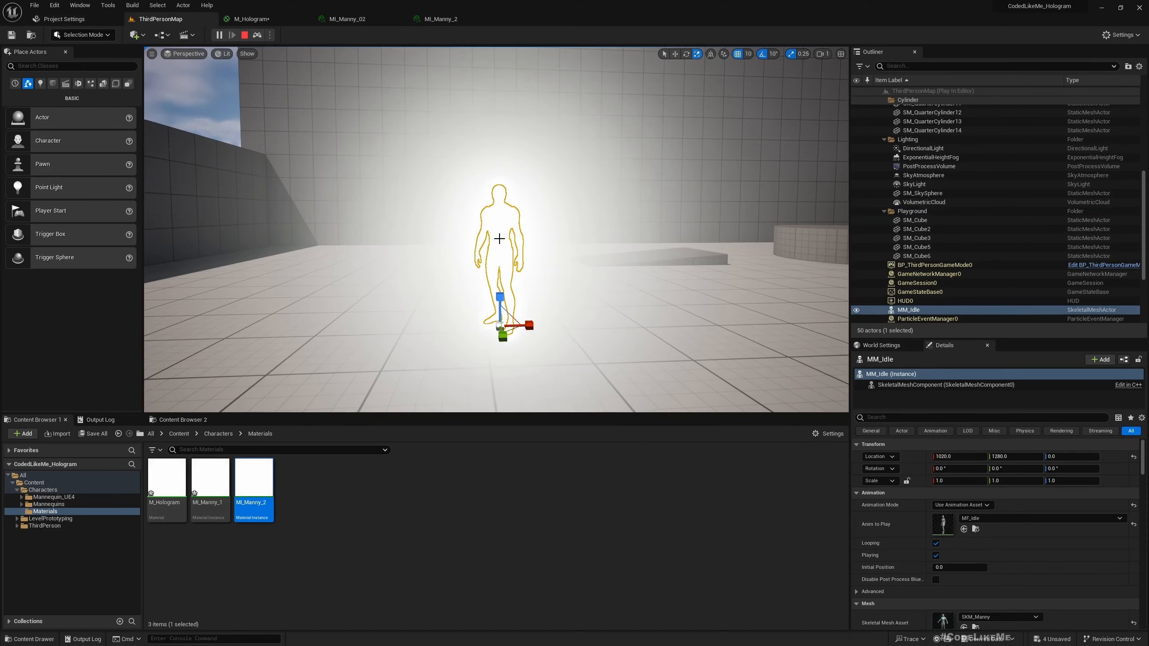
pyautogui.click(227, 54)
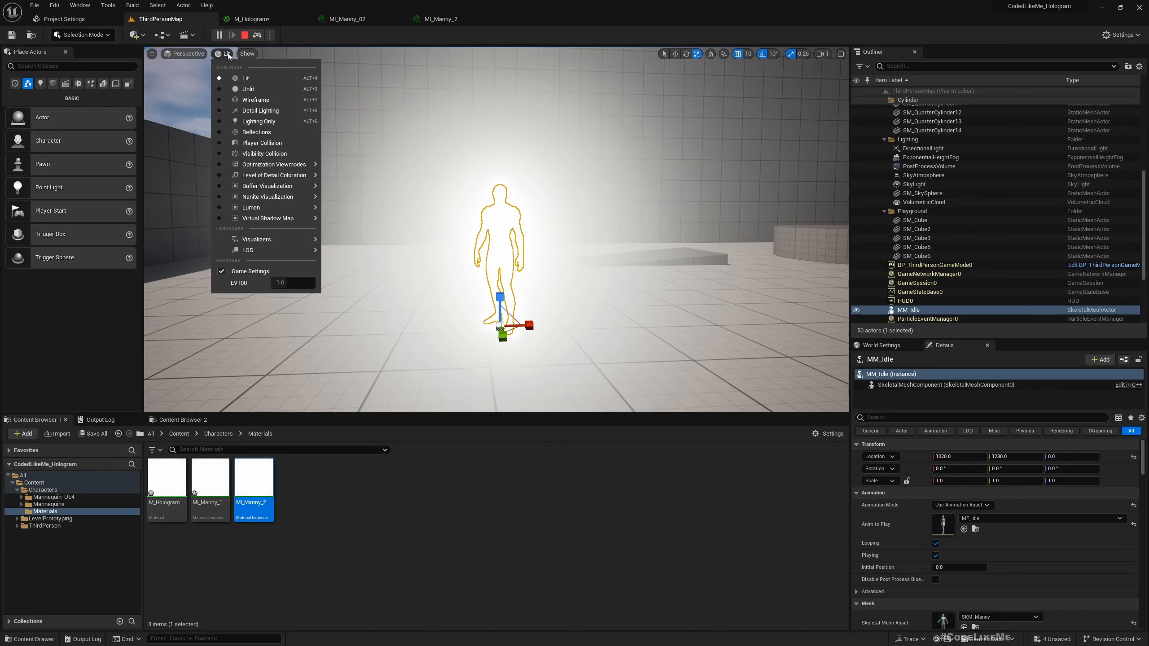
pyautogui.moveTo(270, 189)
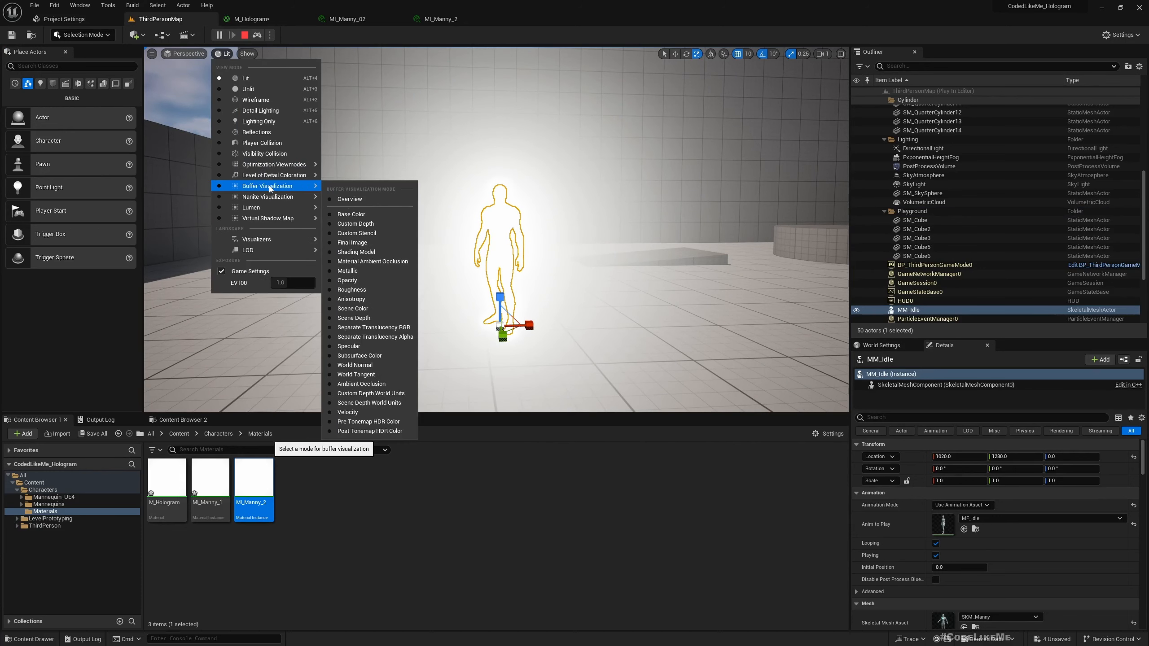
pyautogui.click(367, 223)
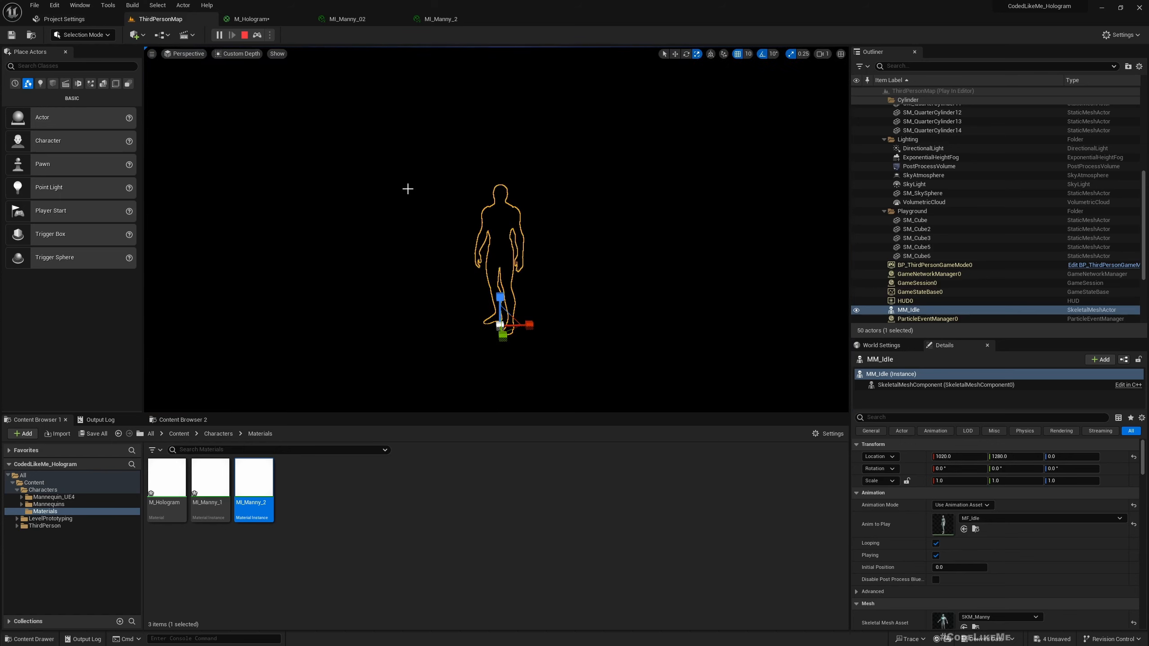
pyautogui.moveTo(407, 187); pyautogui.dragTo(418, 191, button='right')
pyautogui.press('g')
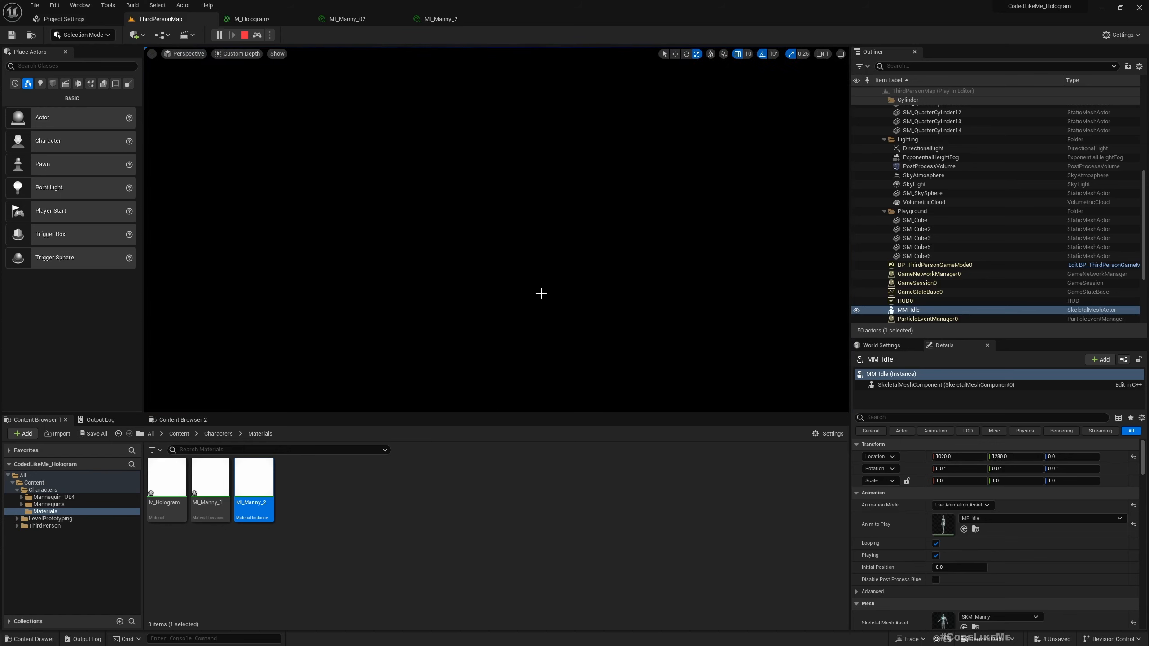
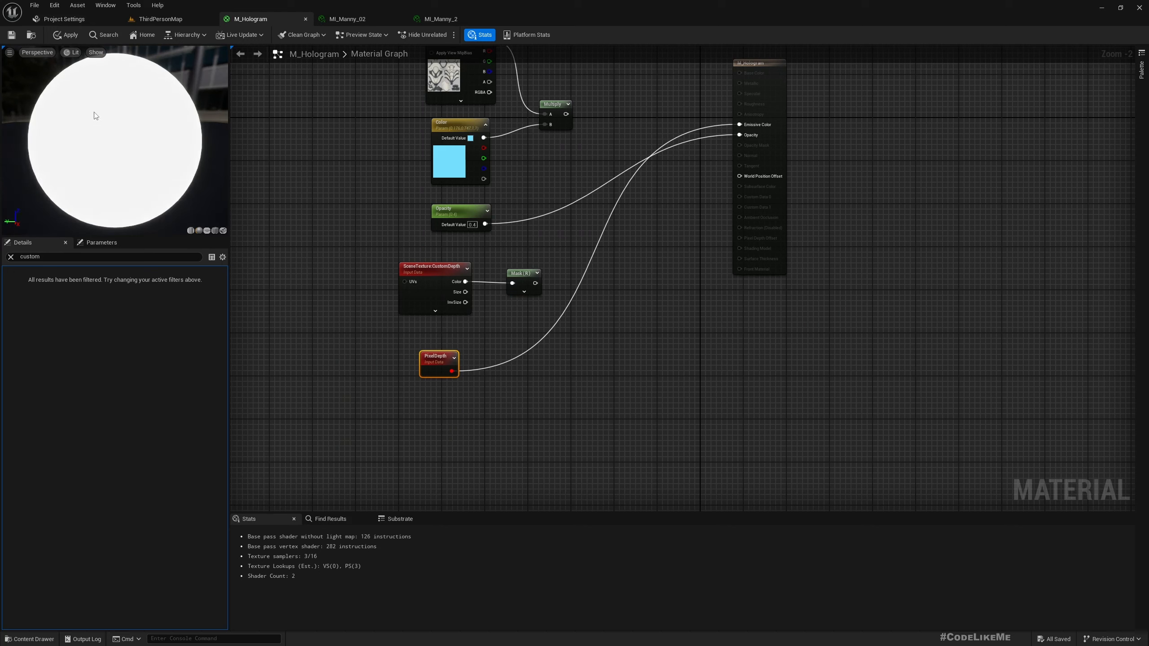
# Add a Subtract node with the custom-depth mask as A and PixelDepth as B, and route its result to Emissive Color.
pyautogui.scroll(-3, 167, 154)
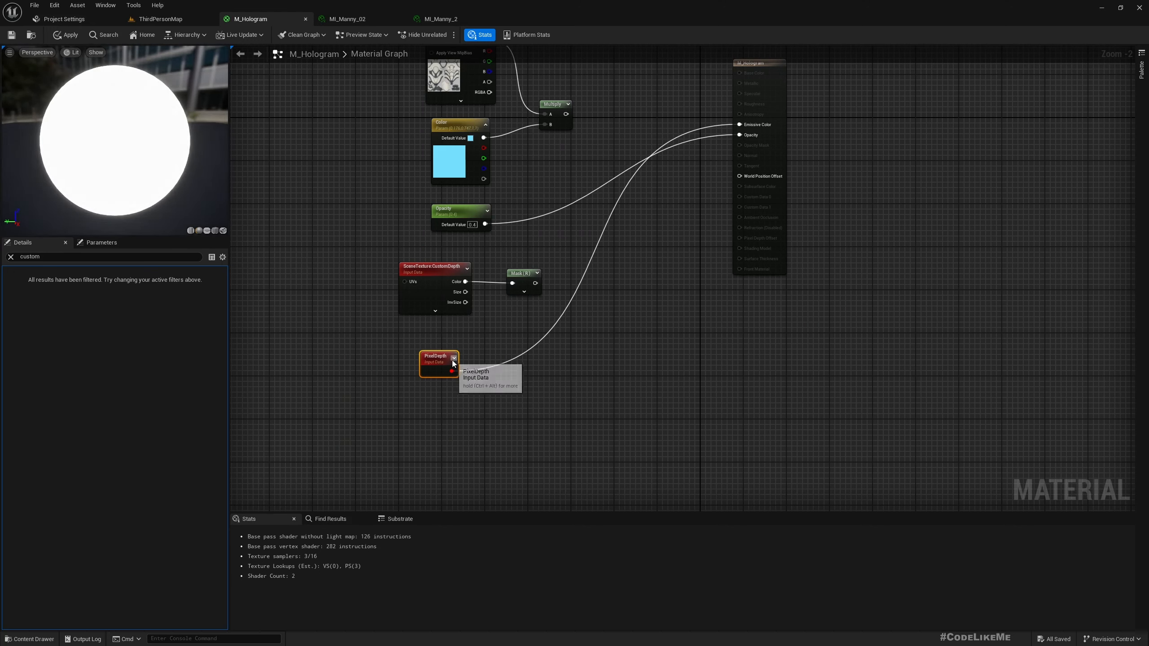
pyautogui.scroll(5, 171, 138)
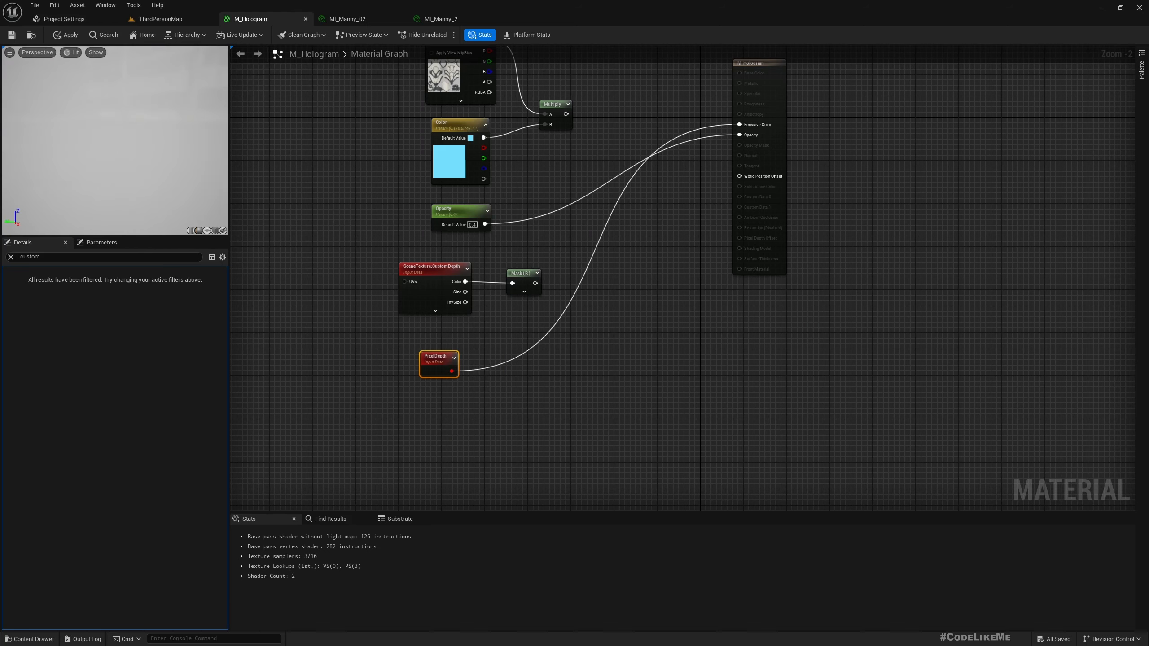
pyautogui.moveTo(170, 138); pyautogui.dragTo(171, 181, button='right')
pyautogui.moveTo(547, 308); pyautogui.dragTo(495, 297, button='right')
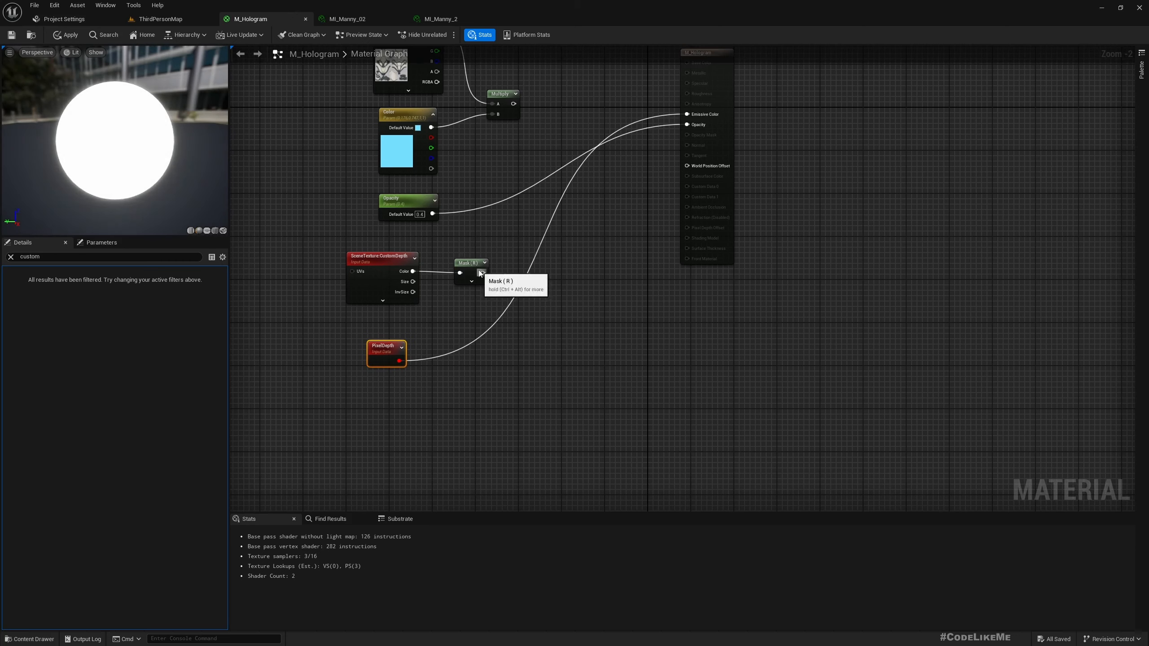
pyautogui.moveTo(482, 272); pyautogui.dragTo(515, 293)
pyautogui.write('subtract')
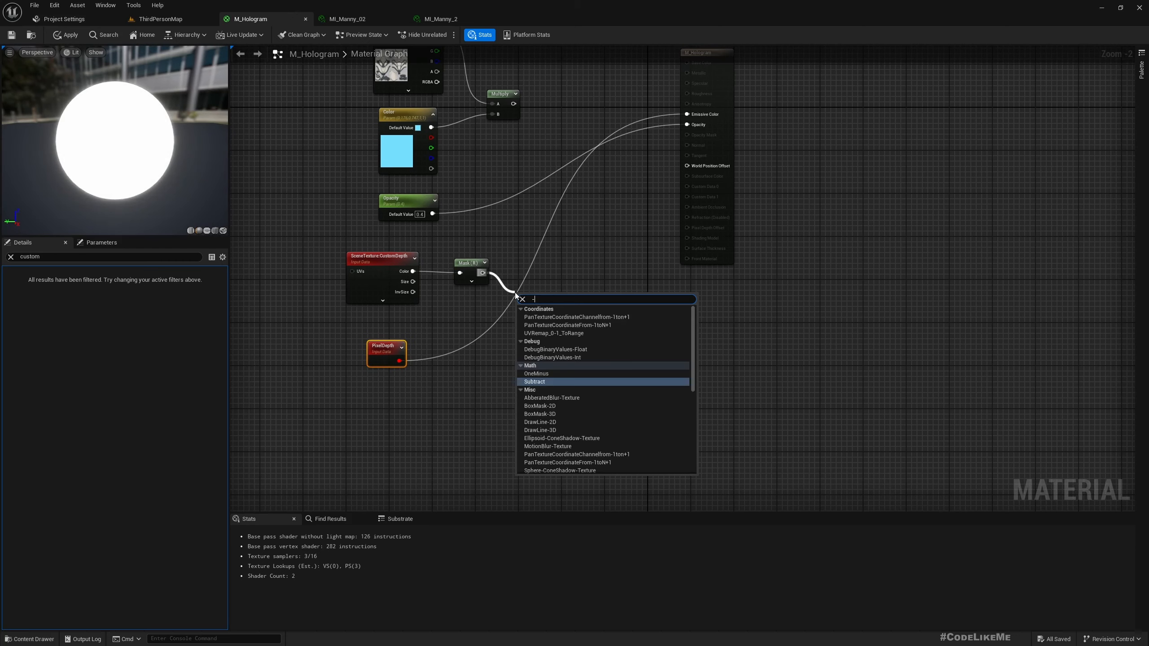
pyautogui.press('Return')
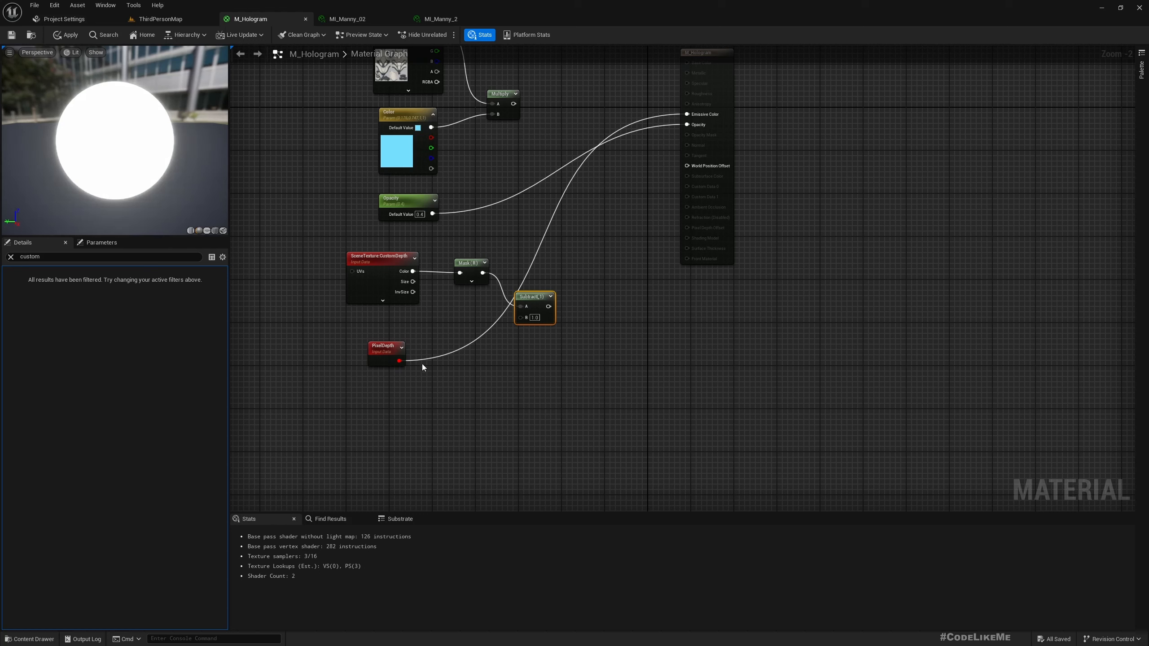
pyautogui.moveTo(399, 361); pyautogui.dragTo(686, 114)
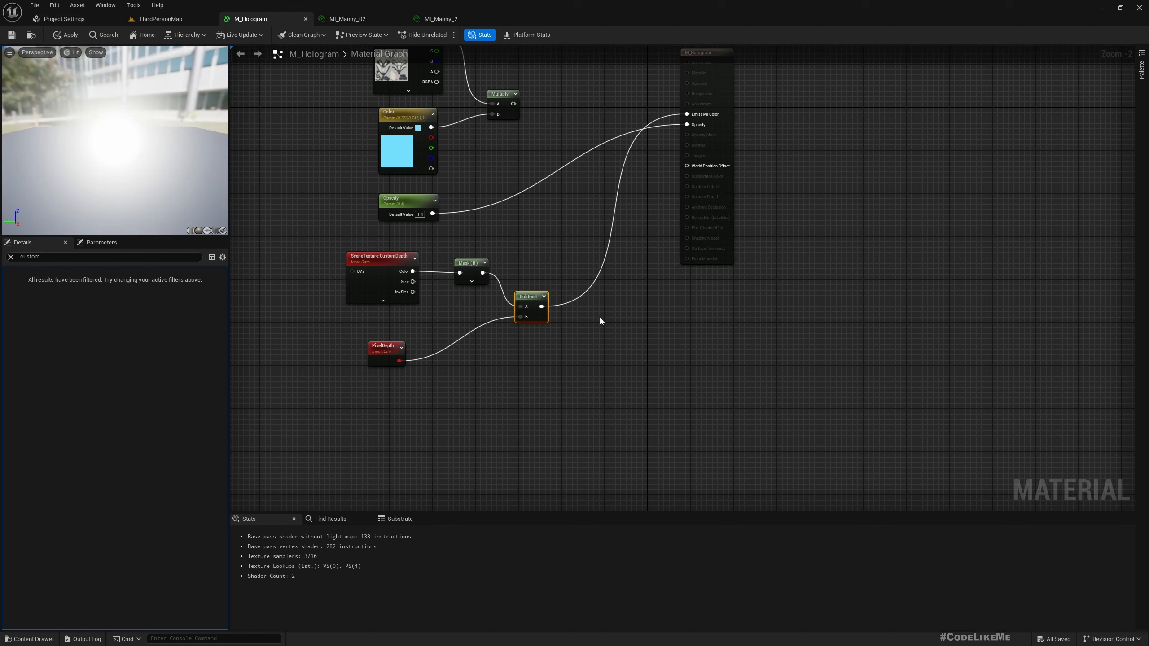
# Reconnect the texture-and-color Multiply to Emissive Color and add a second Multiply node fed by the Opacity parameter.
pyautogui.moveTo(580, 225); pyautogui.dragTo(533, 290, button='right')
pyautogui.moveTo(468, 172); pyautogui.dragTo(641, 182)
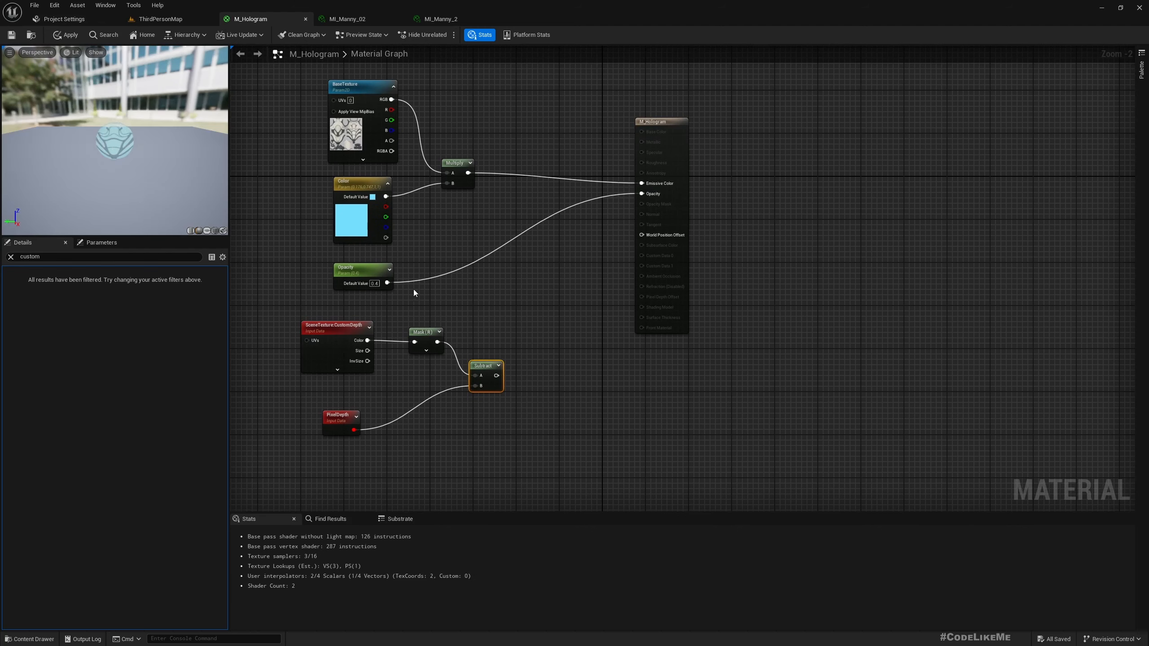
pyautogui.moveTo(392, 282); pyautogui.dragTo(545, 281)
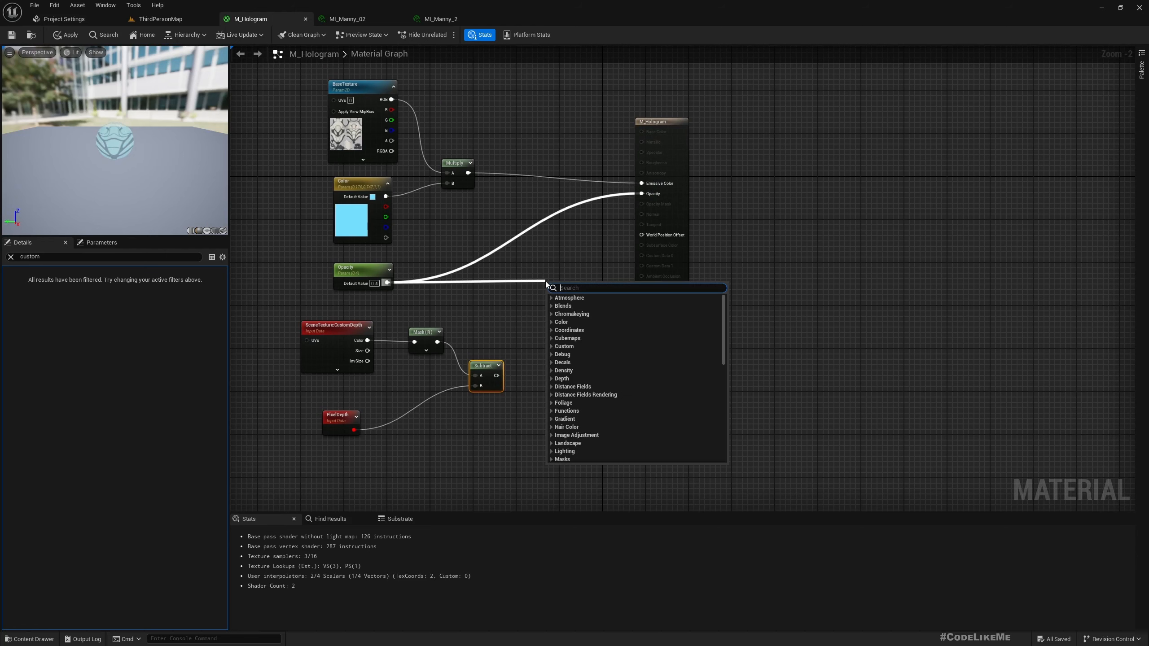
pyautogui.write('*')
pyautogui.press('Return')
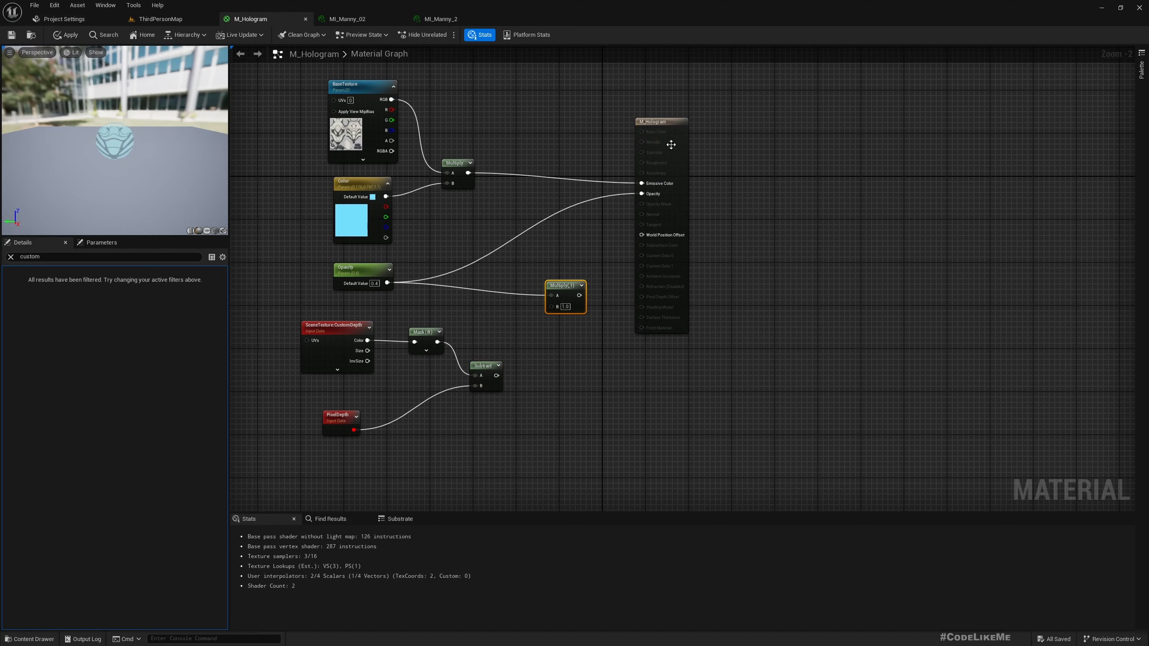
# Make room before the material output, then wire Subtract into the new Multiply's B input and that Multiply into Opacity.
pyautogui.moveTo(665, 132); pyautogui.dragTo(769, 118)
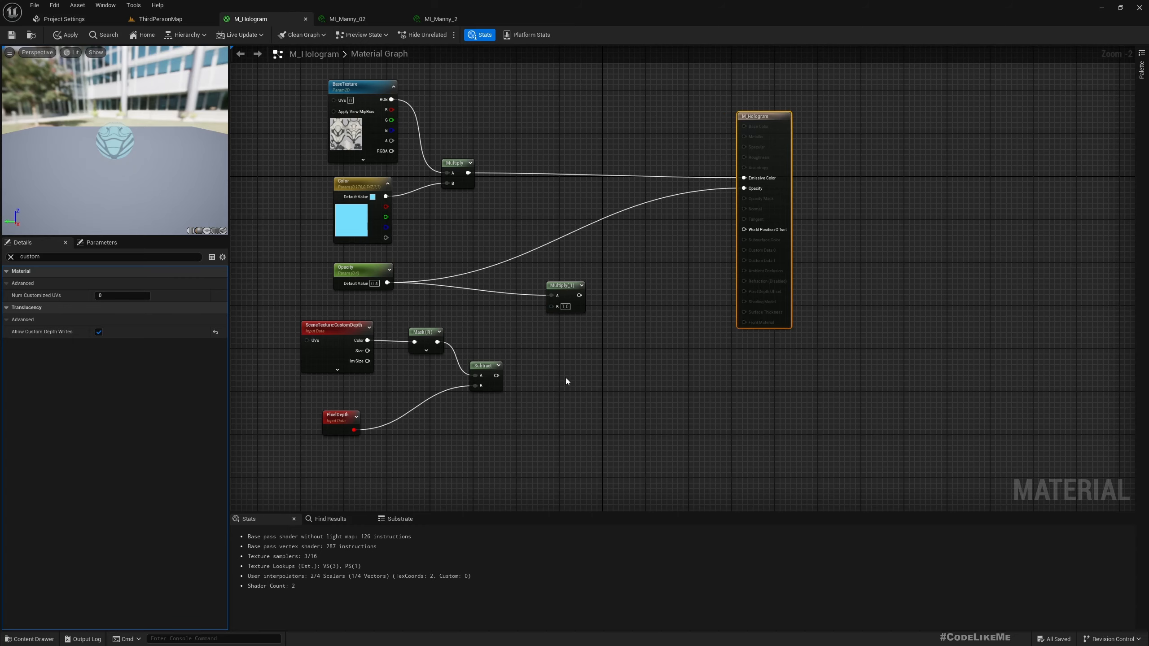
pyautogui.scroll(2, 566, 380)
pyautogui.click(635, 244)
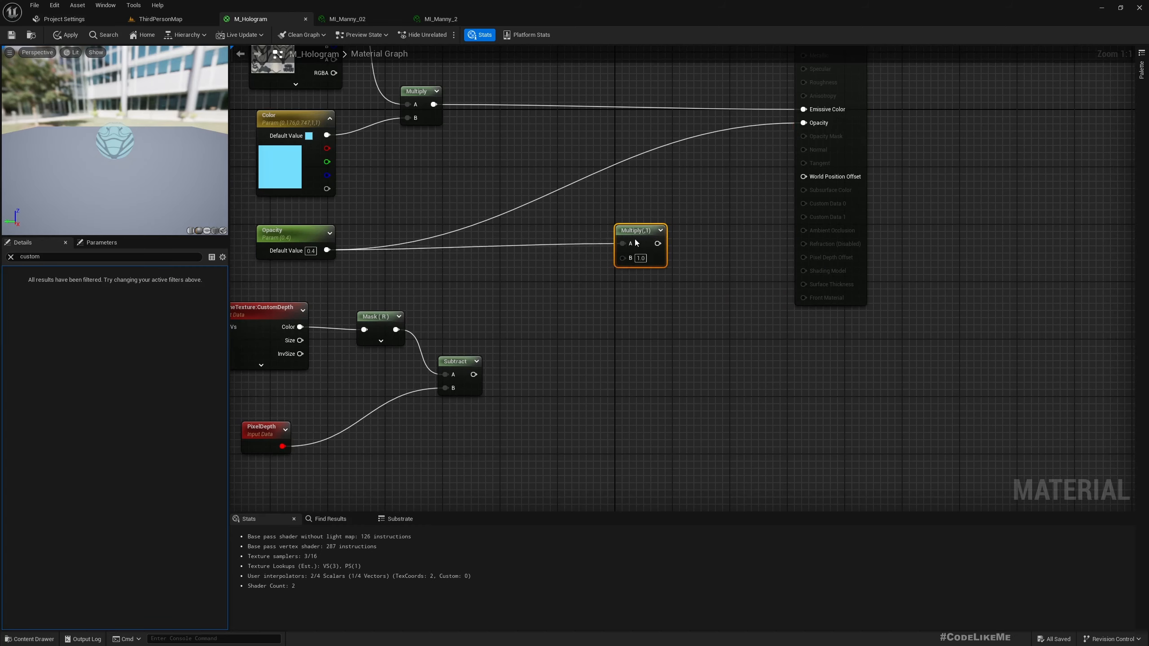
pyautogui.moveTo(635, 244); pyautogui.dragTo(635, 258)
pyautogui.moveTo(473, 374); pyautogui.dragTo(805, 123)
pyautogui.scroll(3, 132, 79)
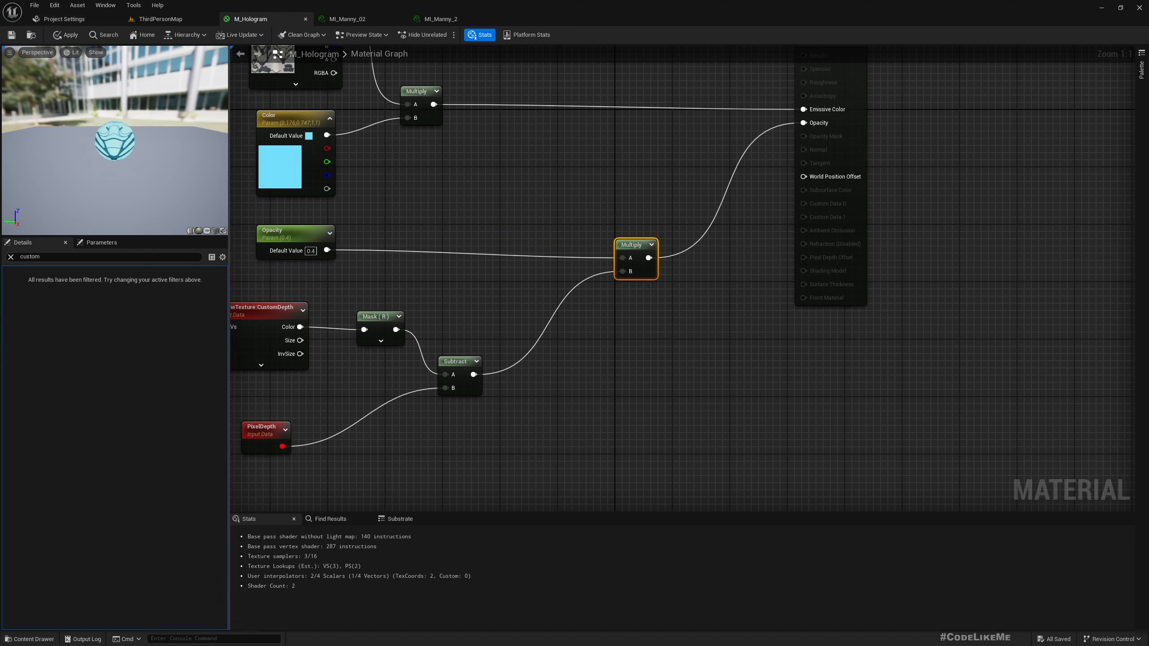
# In ThirdPersonMap, frame the MM_Idle mannequin and enable its Render CustomDepth Pass option.
pyautogui.click(154, 19)
pyautogui.scroll(6, 524, 179)
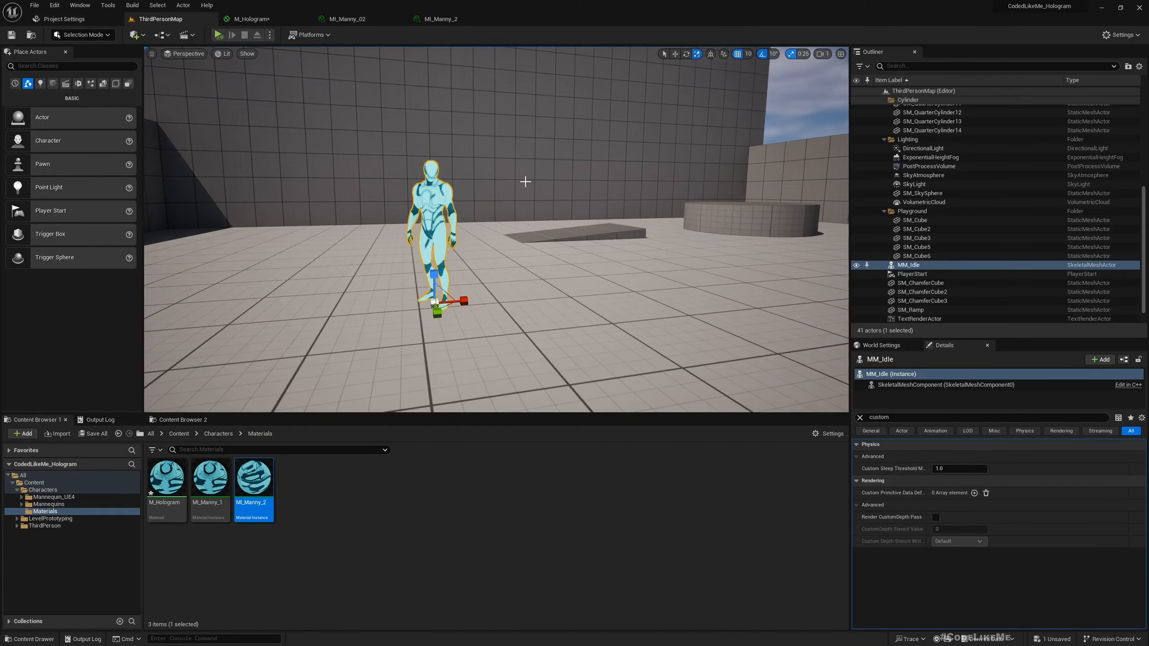
pyautogui.moveTo(524, 179); pyautogui.dragTo(588, 178, button='right')
pyautogui.scroll(3, 524, 180)
pyautogui.scroll(-2, 524, 179)
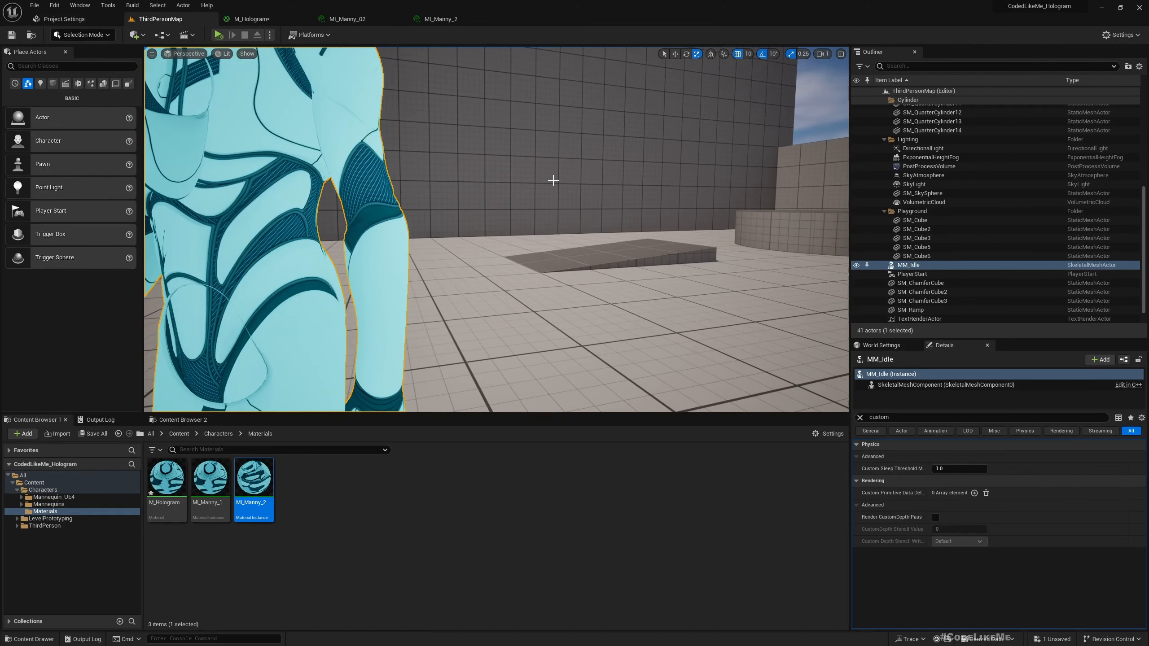
pyautogui.press('f')
pyautogui.click(936, 517)
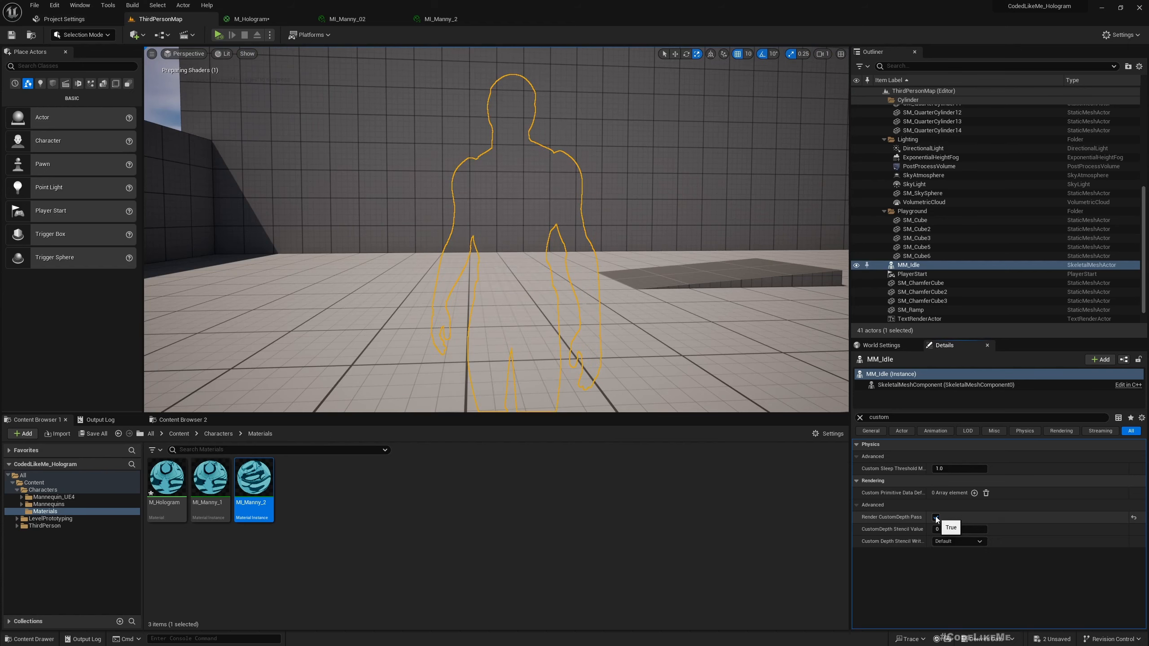
# Examine the mannequin's hologram rendering in the level from several distances, both deselected and selected.
pyautogui.scroll(-6, 655, 300)
pyautogui.scroll(3, 655, 300)
pyautogui.click(655, 300)
pyautogui.scroll(-3, 605, 300)
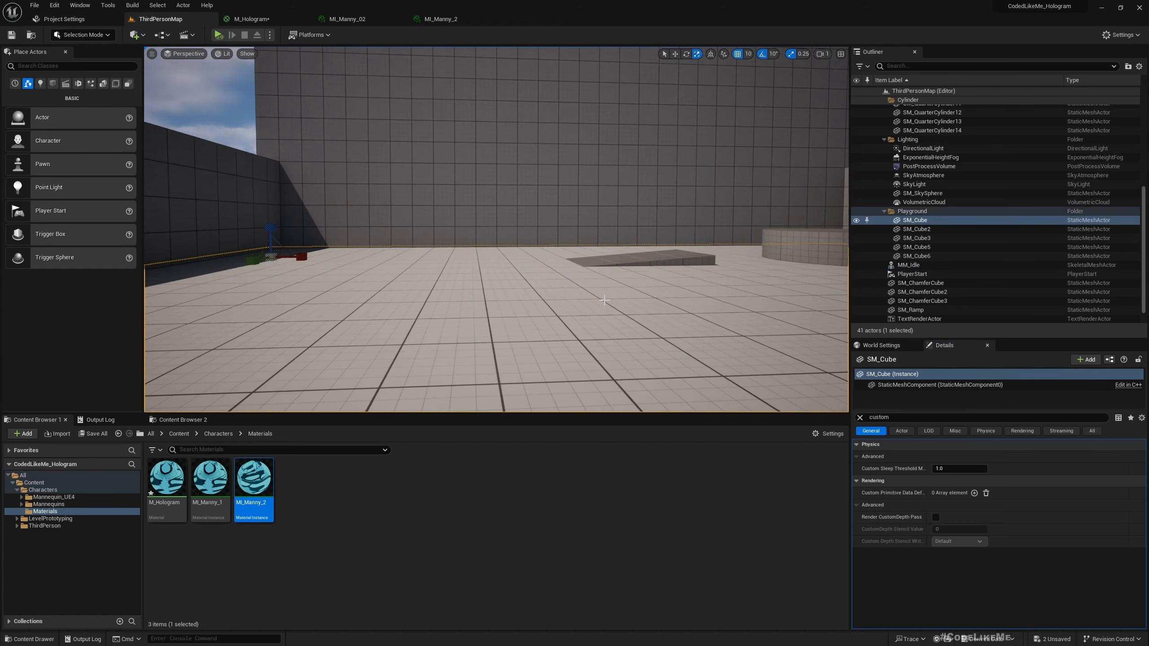
pyautogui.scroll(2, 605, 300)
pyautogui.click(510, 249)
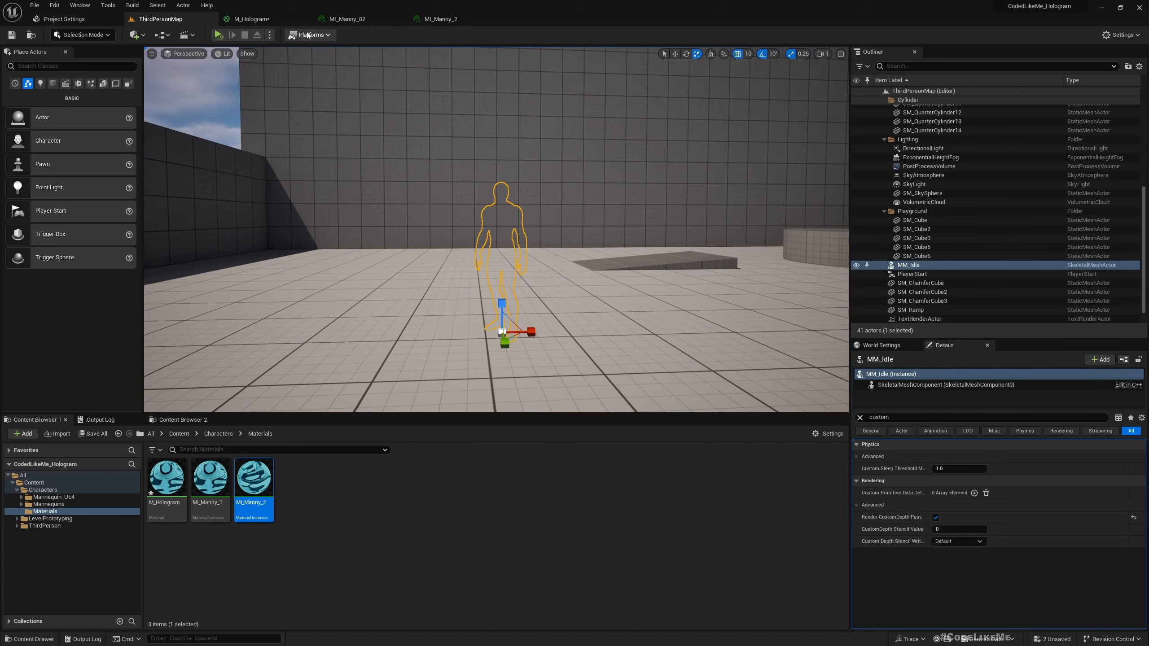
# Insert an Add node in the M_Hologram graph between the Subtract result and the B input of the opacity Multiply.
pyautogui.click(267, 19)
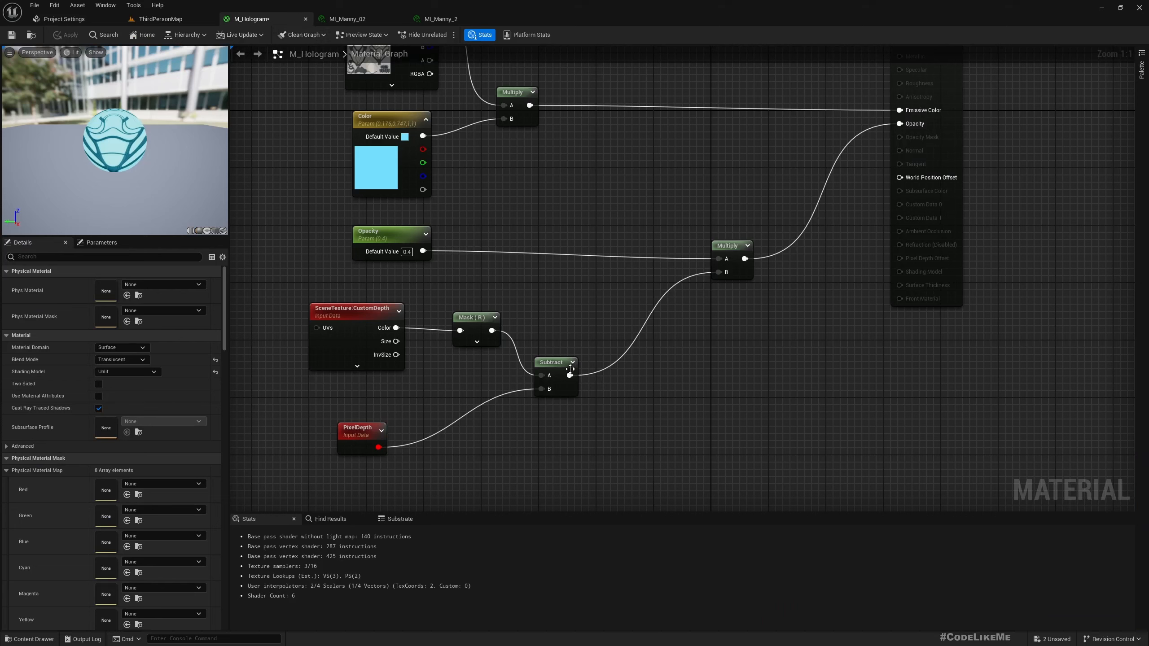
pyautogui.moveTo(570, 374); pyautogui.dragTo(605, 377)
pyautogui.write('add')
pyautogui.press('Return')
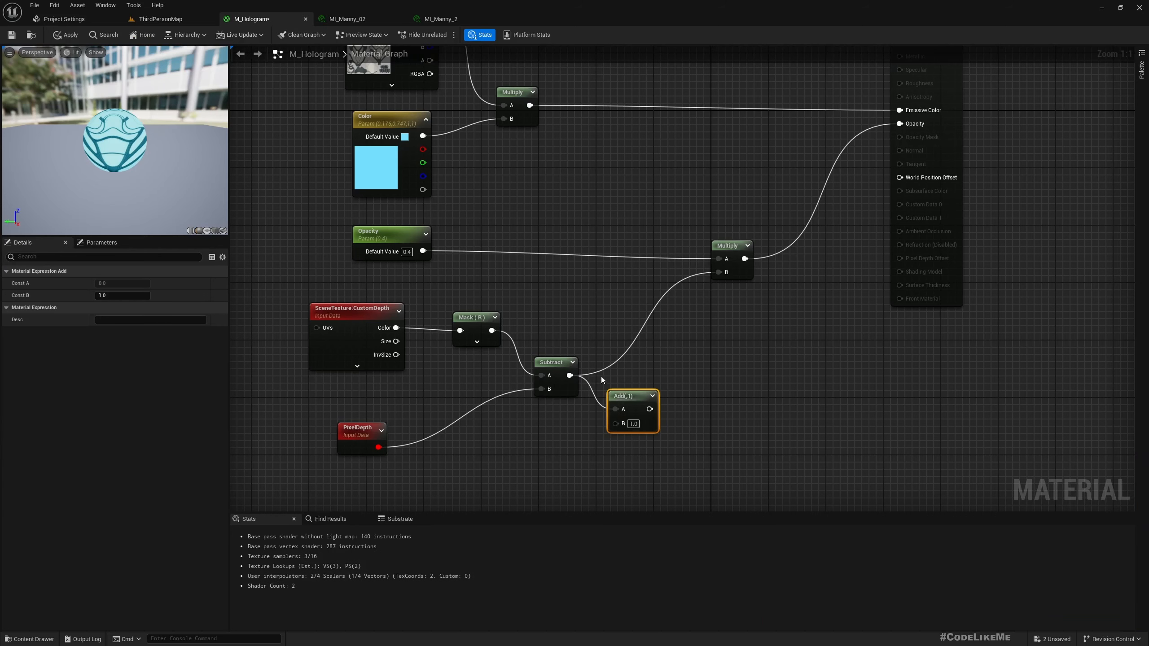
pyautogui.moveTo(650, 410); pyautogui.dragTo(720, 272)
# Promote the Add node's B input to a parameter named DepthOffset and place it before the Add node, below Subtract.
pyautogui.rightClick(614, 424)
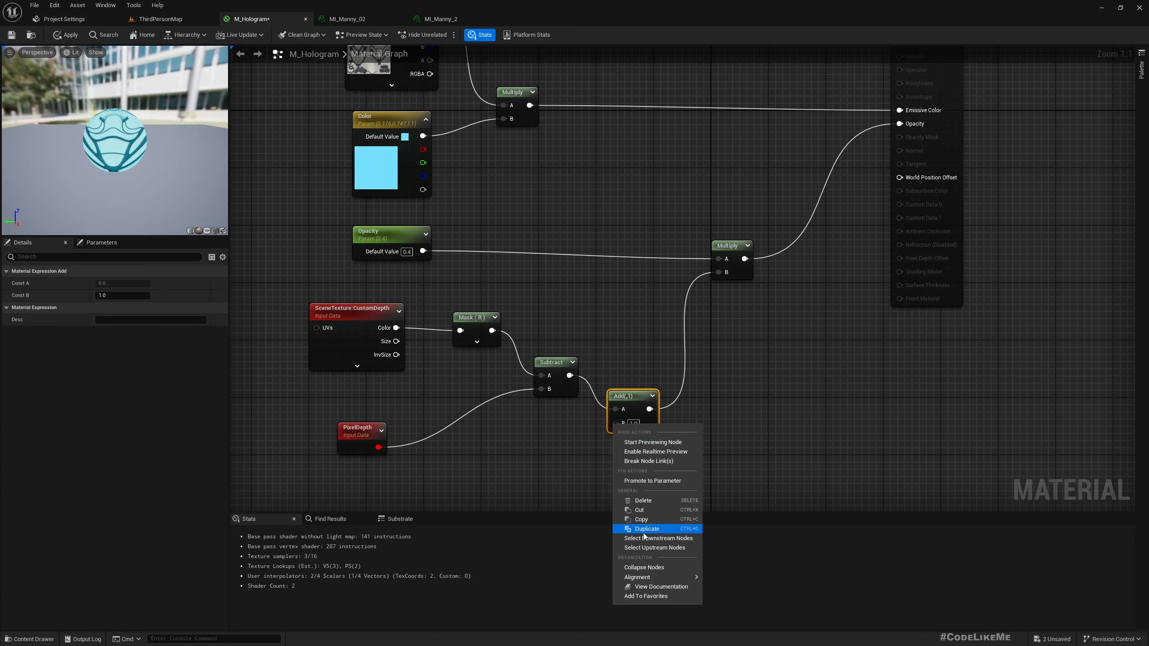
pyautogui.click(644, 481)
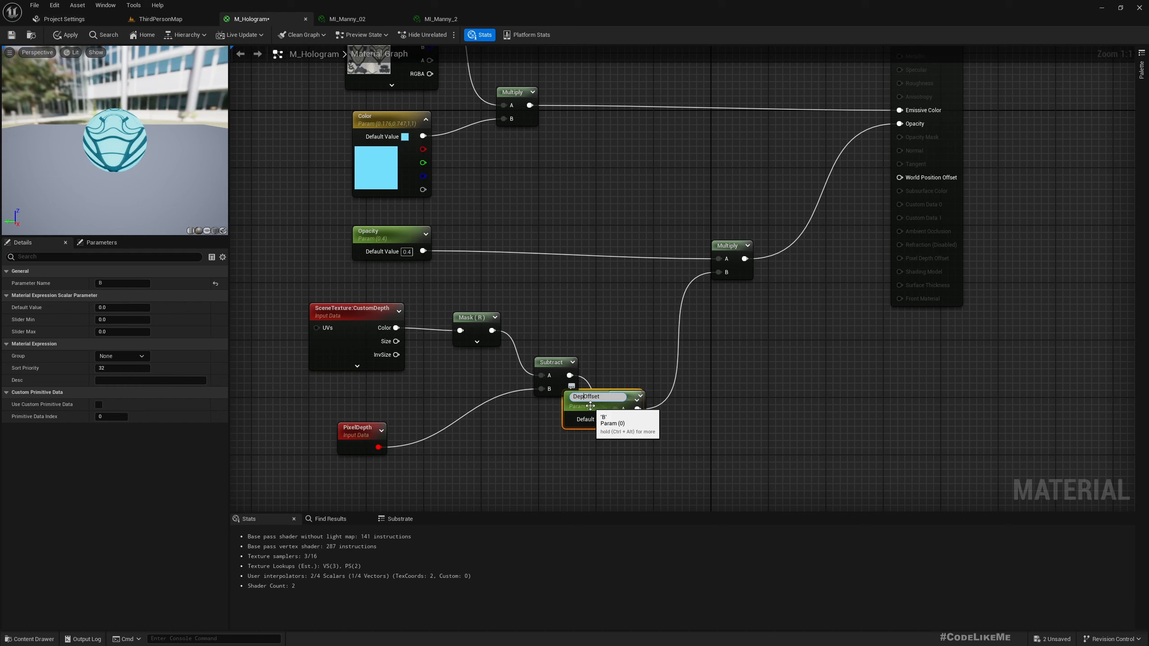
pyautogui.press('Return')
pyautogui.moveTo(590, 406); pyautogui.dragTo(501, 435)
# Set DepthOffset's default value to 0.1 and apply the changes to the M_Hologram material.
pyautogui.click(528, 445)
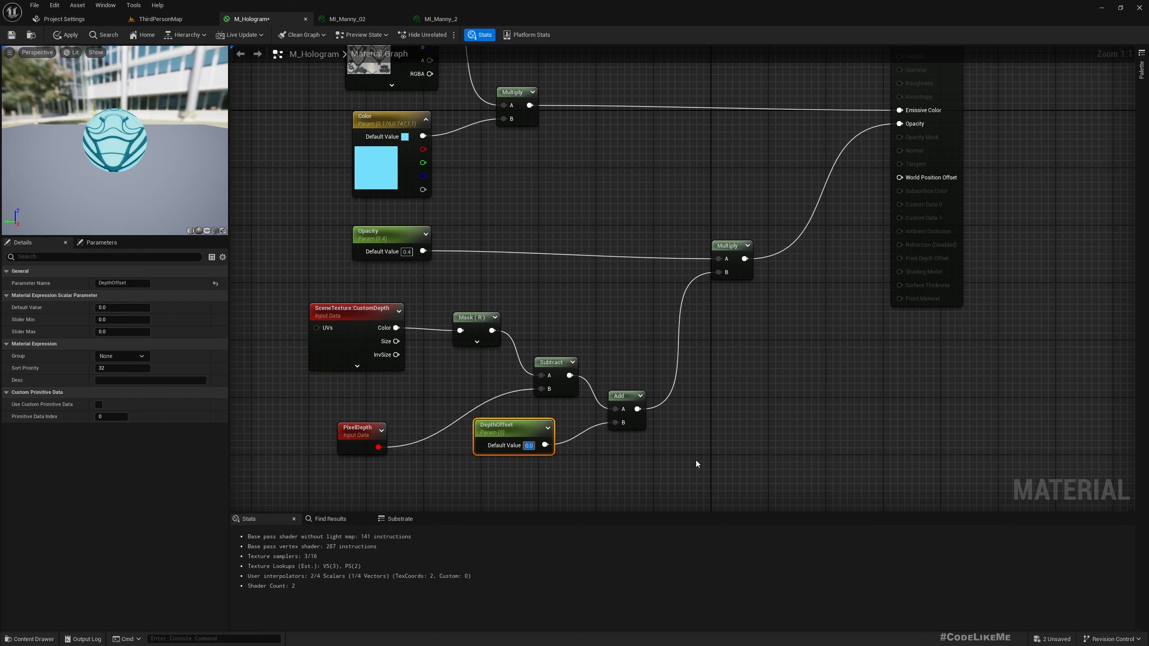
pyautogui.write('0.1')
pyautogui.press('Return')
pyautogui.click(70, 35)
# In ThirdPersonMap, examine how the mannequin's hologram renders with the depth offset, from close up and further away.
pyautogui.click(157, 19)
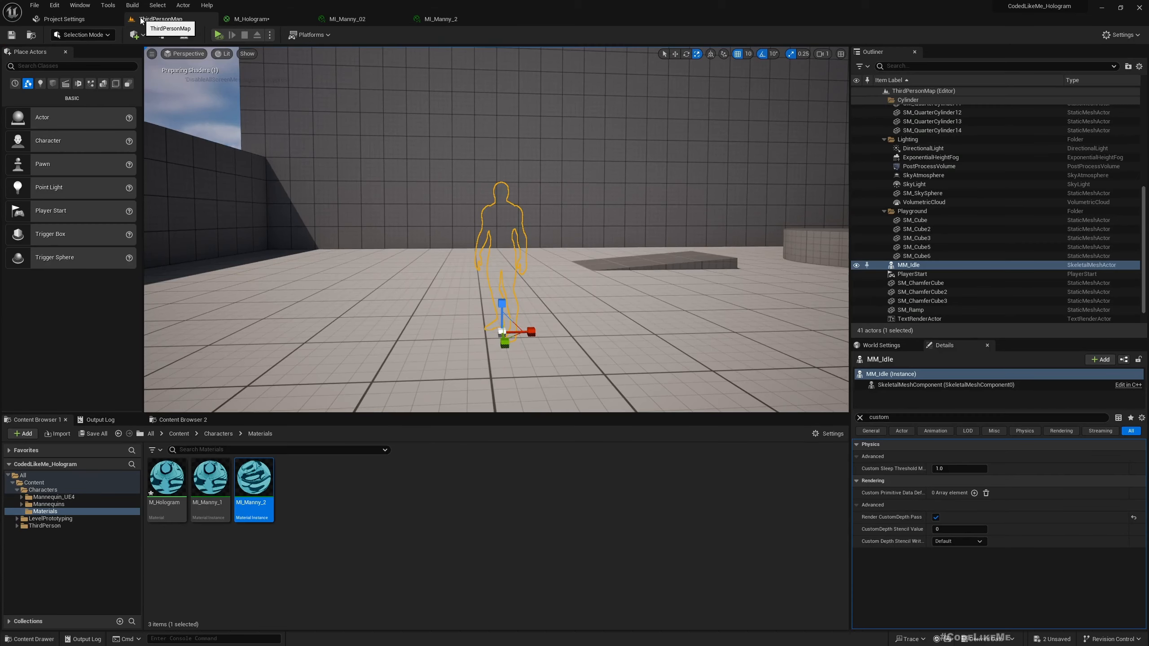
pyautogui.scroll(4, 541, 202)
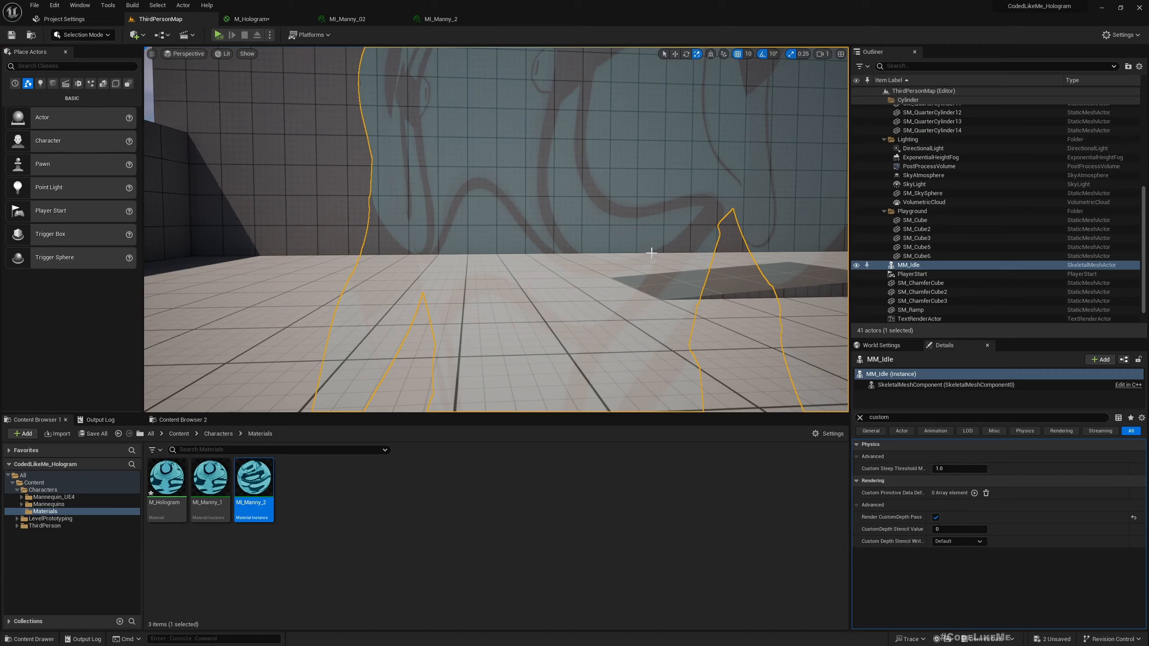
pyautogui.scroll(-2, 618, 249)
pyautogui.scroll(3, 618, 249)
pyautogui.moveTo(618, 249); pyautogui.dragTo(606, 170, button='right')
pyautogui.press('s')
pyautogui.press('a')
pyautogui.press('w')
pyautogui.press('s')
pyautogui.press('s')
pyautogui.press('d')
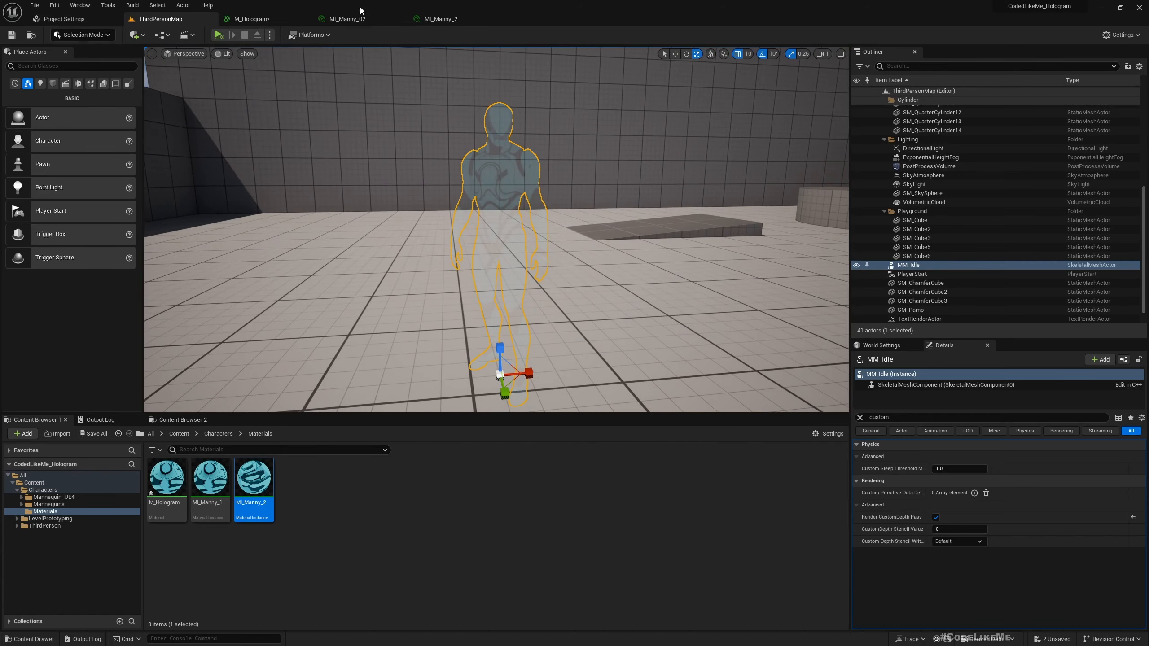
# In M_Hologram, set the V value of the Color parameter's default colour to 5 and apply the material.
pyautogui.click(264, 21)
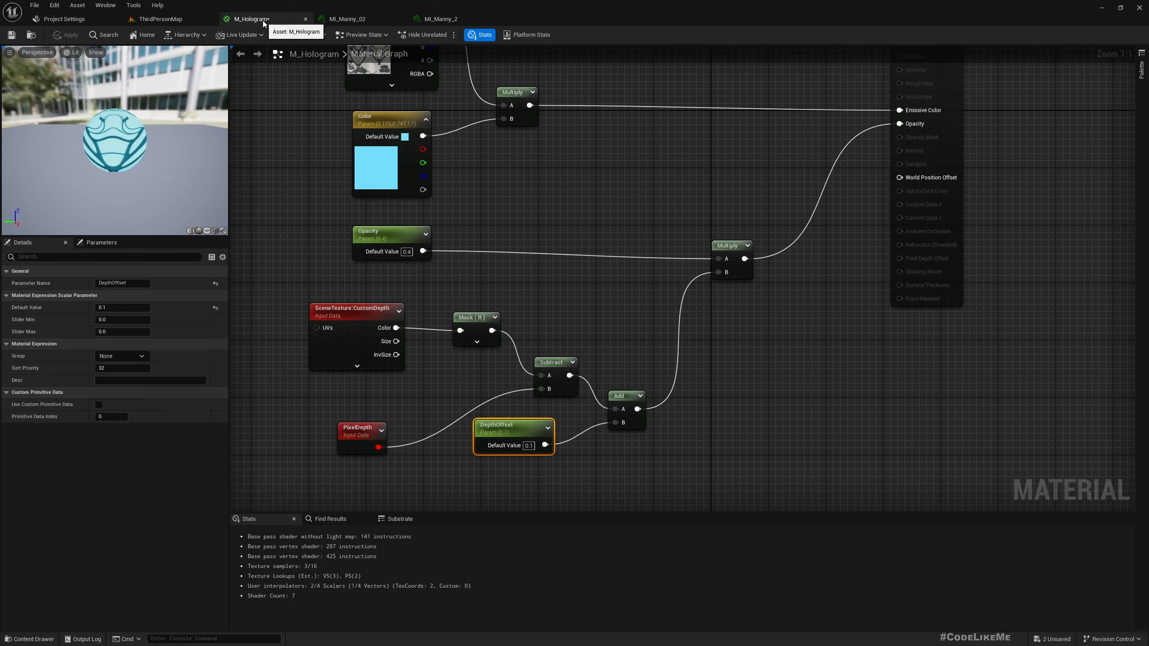
pyautogui.click(371, 163)
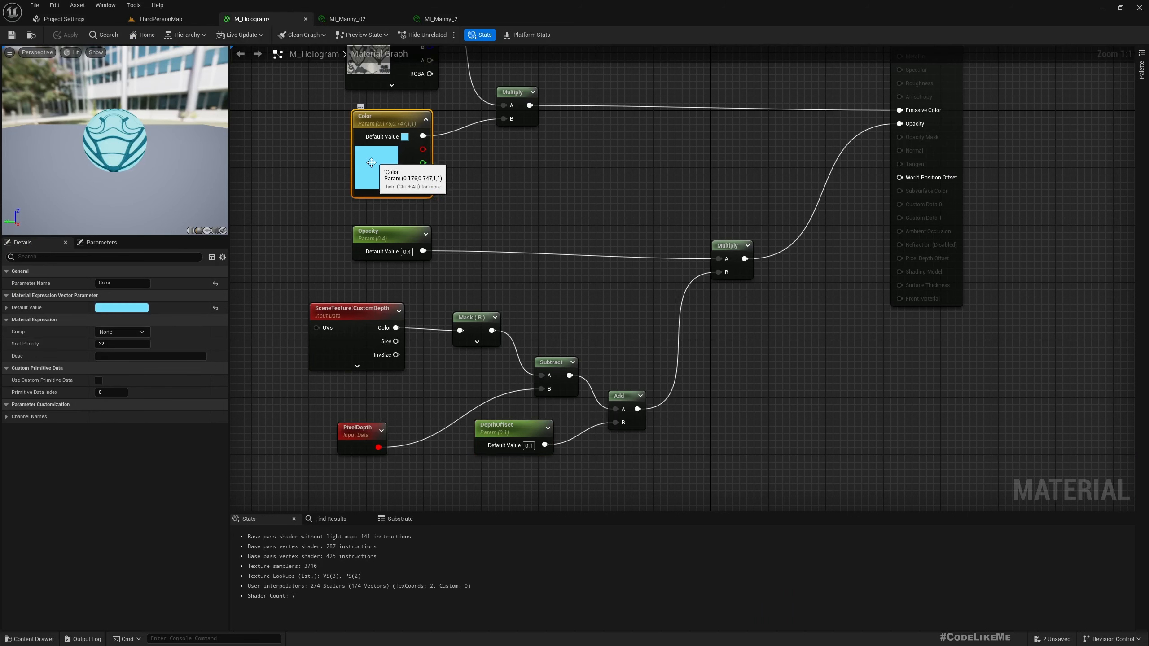
pyautogui.click(121, 309)
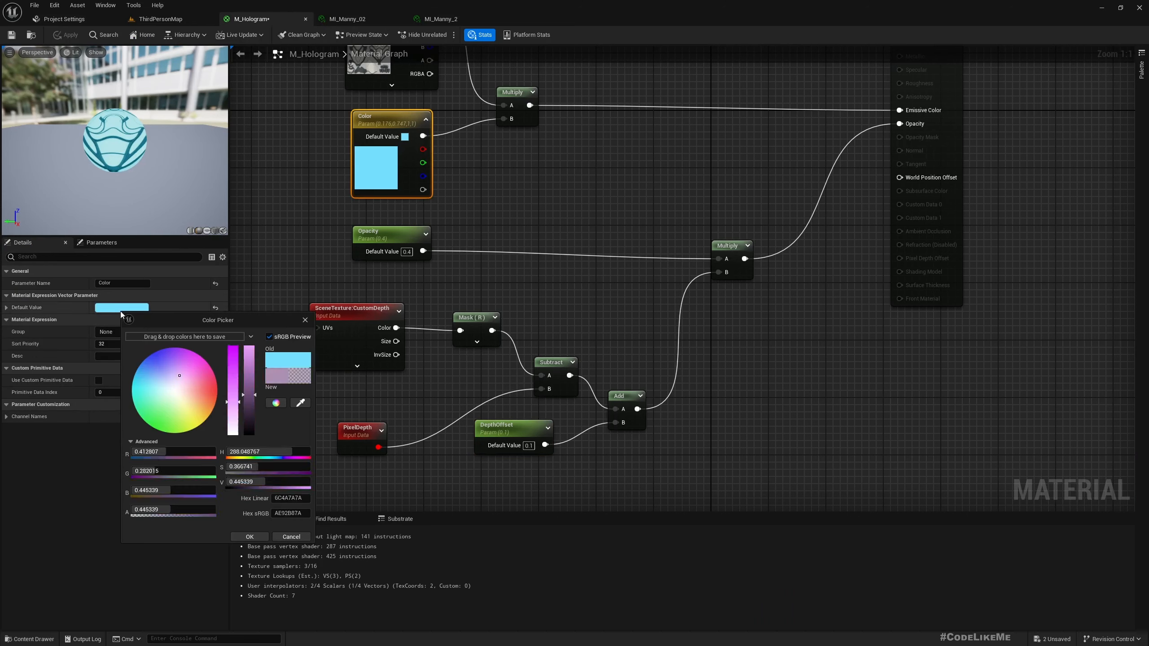
pyautogui.click(272, 481)
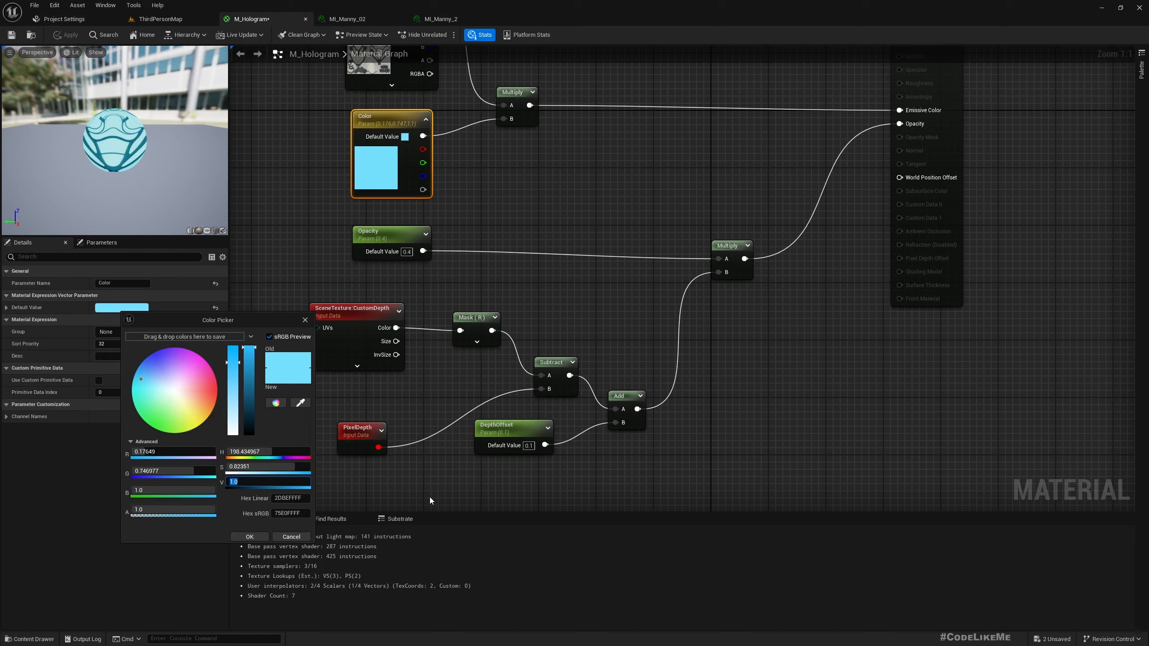
pyautogui.write('5')
pyautogui.press('Return')
pyautogui.click(65, 35)
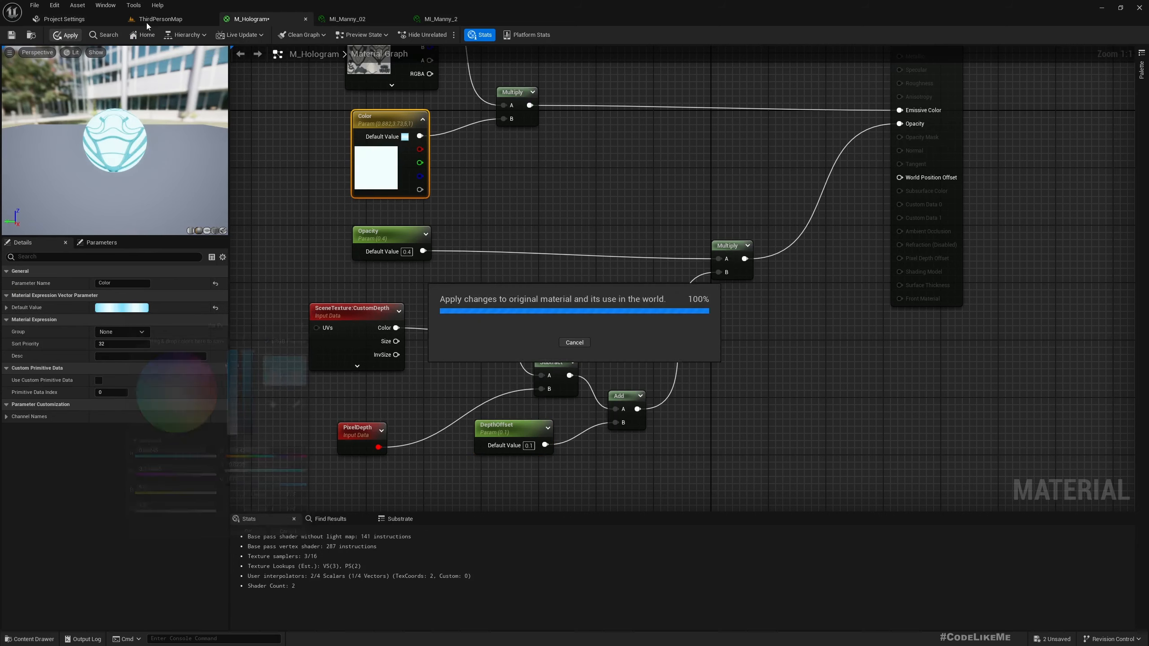
# In ThirdPersonMap, examine the brightened hologram on the mannequin's head, torso, arms and legs from several angles and distances.
pyautogui.click(160, 18)
pyautogui.press('w')
pyautogui.moveTo(519, 188); pyautogui.dragTo(452, 181, button='right')
pyautogui.press('s')
pyautogui.press('w')
pyautogui.press('d')
pyautogui.moveTo(575, 121); pyautogui.dragTo(556, 149, button='right')
pyautogui.press('e')
pyautogui.press('d')
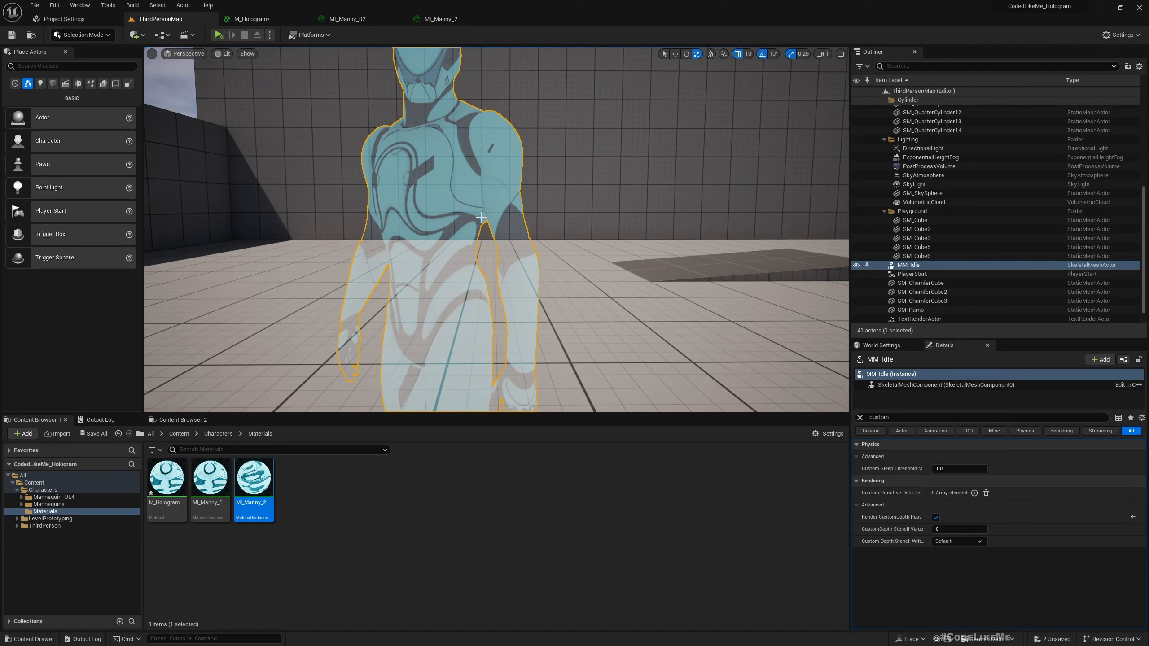
pyautogui.scroll(-5, 469, 217)
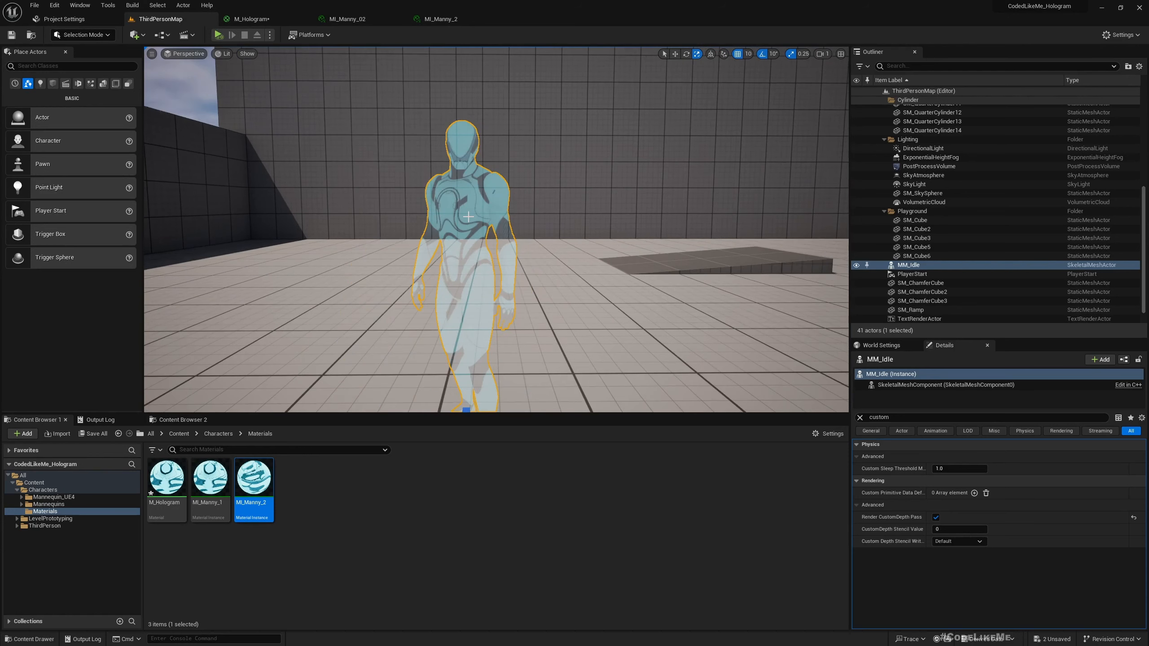
pyautogui.scroll(5, 469, 217)
pyautogui.moveTo(469, 217); pyautogui.dragTo(523, 217, button='right')
pyautogui.press('a')
pyautogui.press('s')
pyautogui.press('d')
pyautogui.press('w')
pyautogui.scroll(5, 523, 217)
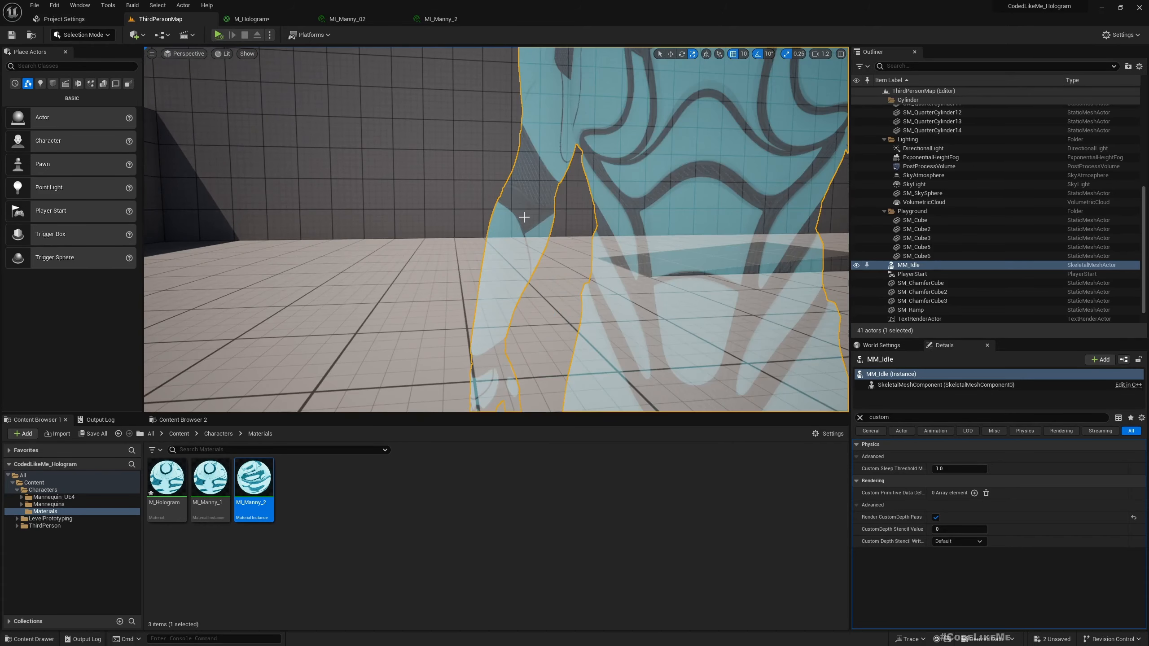
pyautogui.scroll(-5, 525, 217)
pyautogui.moveTo(524, 218); pyautogui.dragTo(550, 199, button='middle')
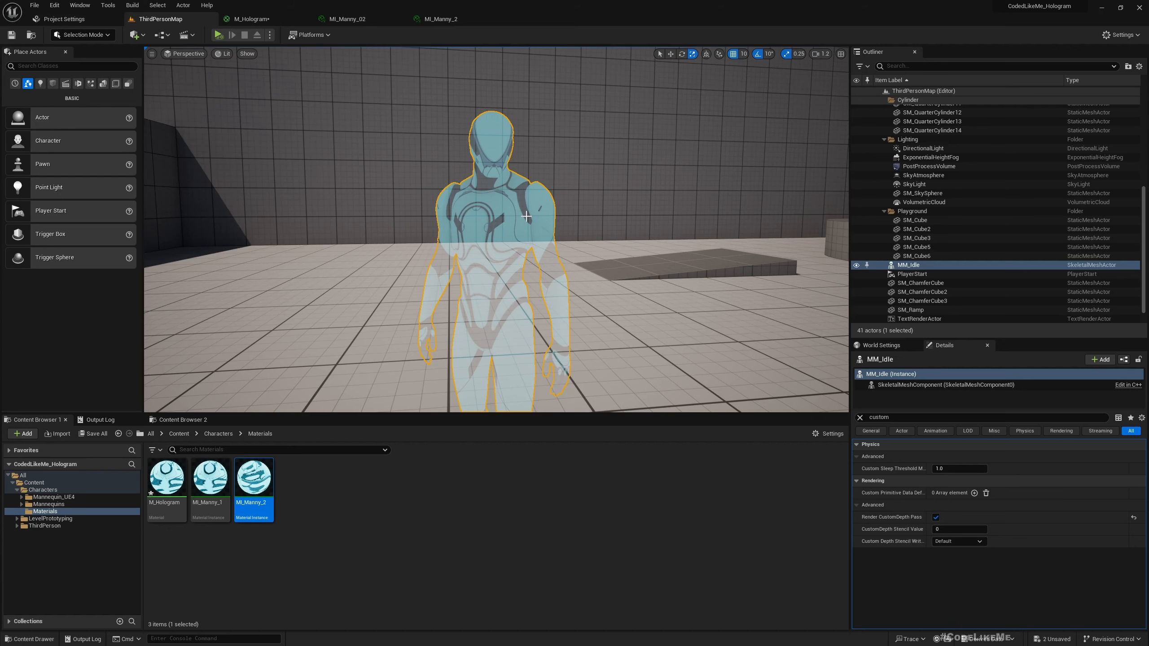
pyautogui.moveTo(544, 146); pyautogui.dragTo(549, 181, button='middle')
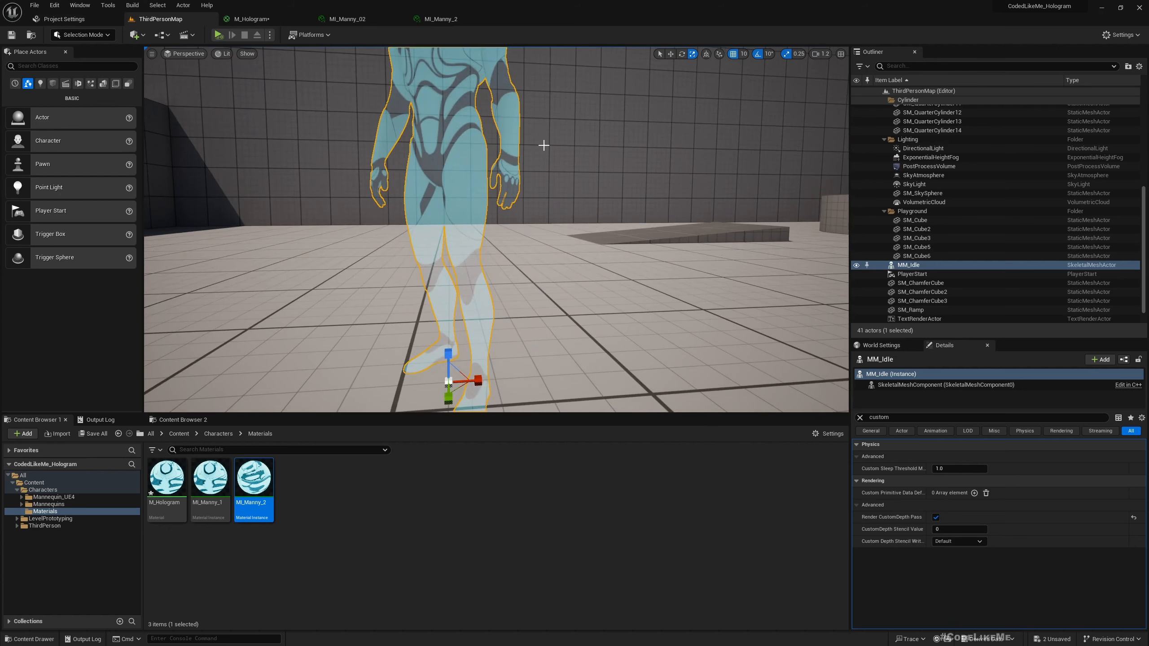
pyautogui.scroll(-4, 544, 146)
pyautogui.moveTo(581, 169); pyautogui.dragTo(581, 156, button='right')
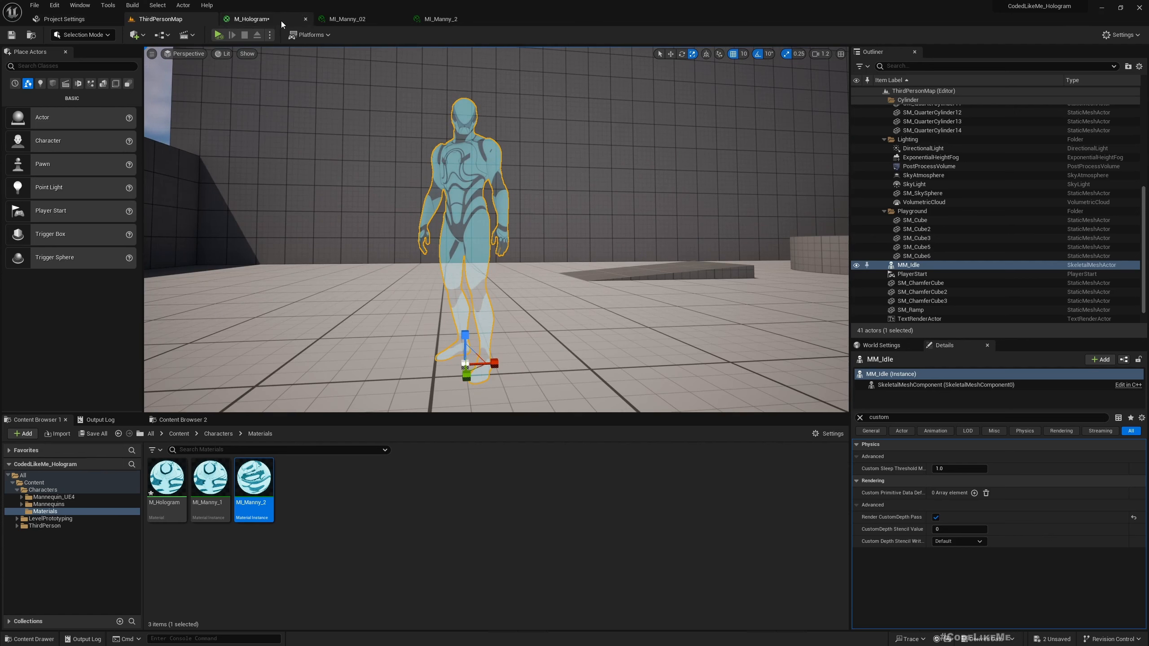
# Rearrange the M_Hologram graph, moving the opacity and custom depth nodes away from the material output to free up space.
pyautogui.click(252, 19)
pyautogui.scroll(-5, 559, 259)
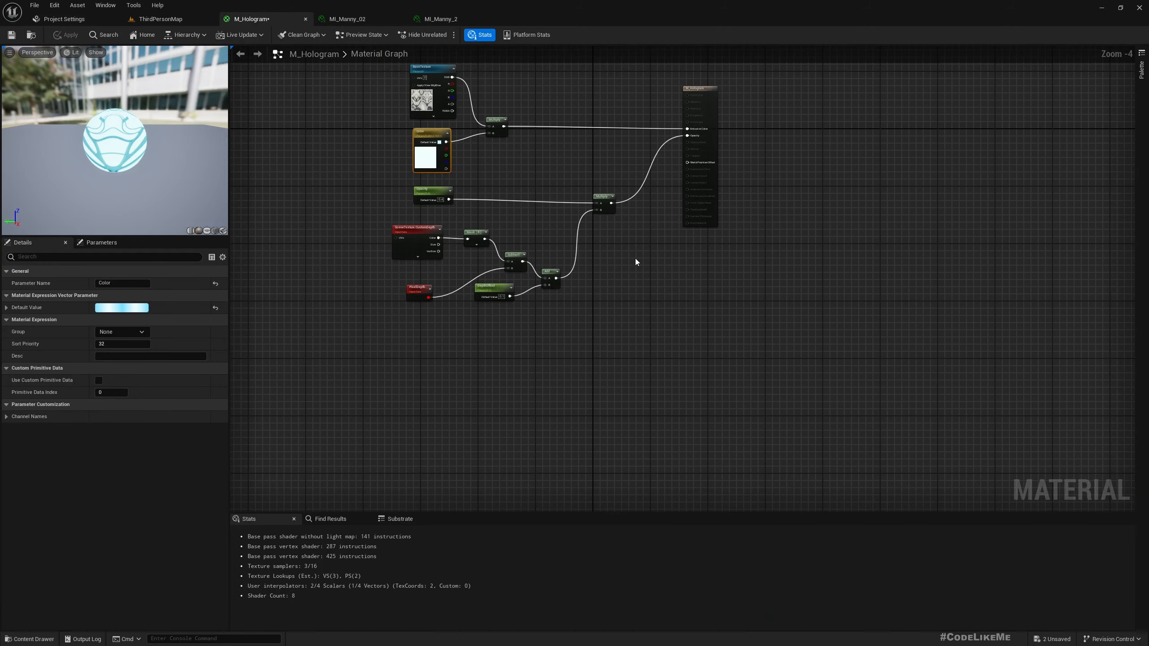
pyautogui.moveTo(385, 232); pyautogui.dragTo(628, 371)
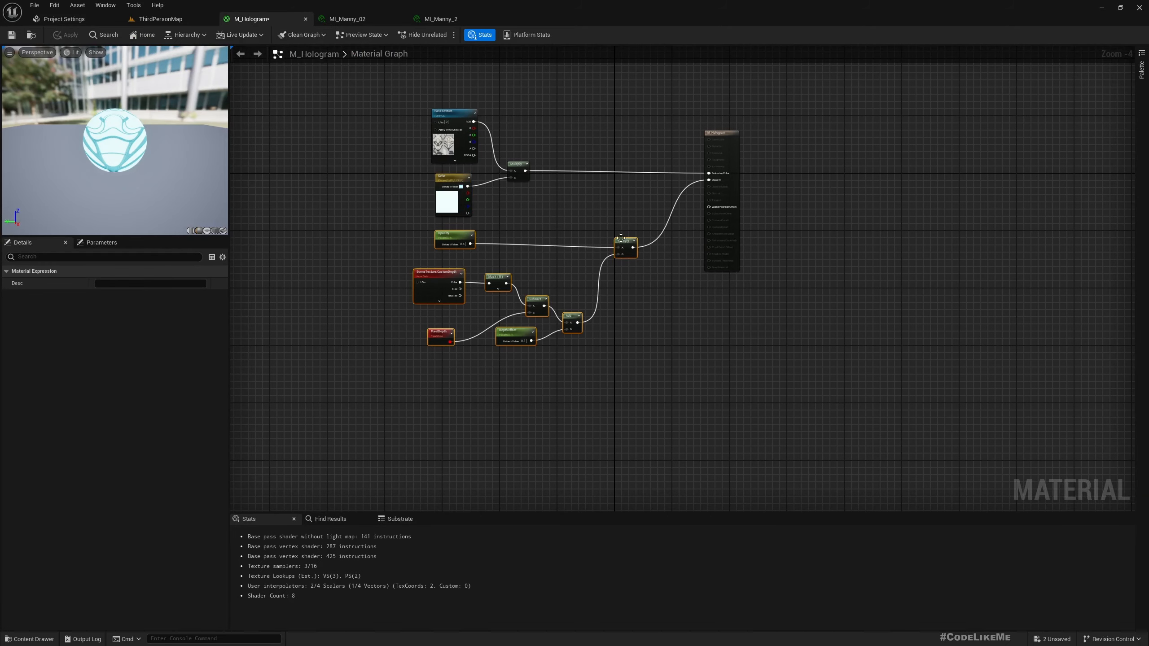
pyautogui.moveTo(625, 237); pyautogui.dragTo(470, 264)
pyautogui.moveTo(418, 120); pyautogui.dragTo(408, 152)
# Add an Absolute World Position node in the empty area below the opacity Multiply.
pyautogui.scroll(1, 545, 353)
pyautogui.scroll(1, 546, 351)
pyautogui.moveTo(546, 337); pyautogui.dragTo(519, 306, button='right')
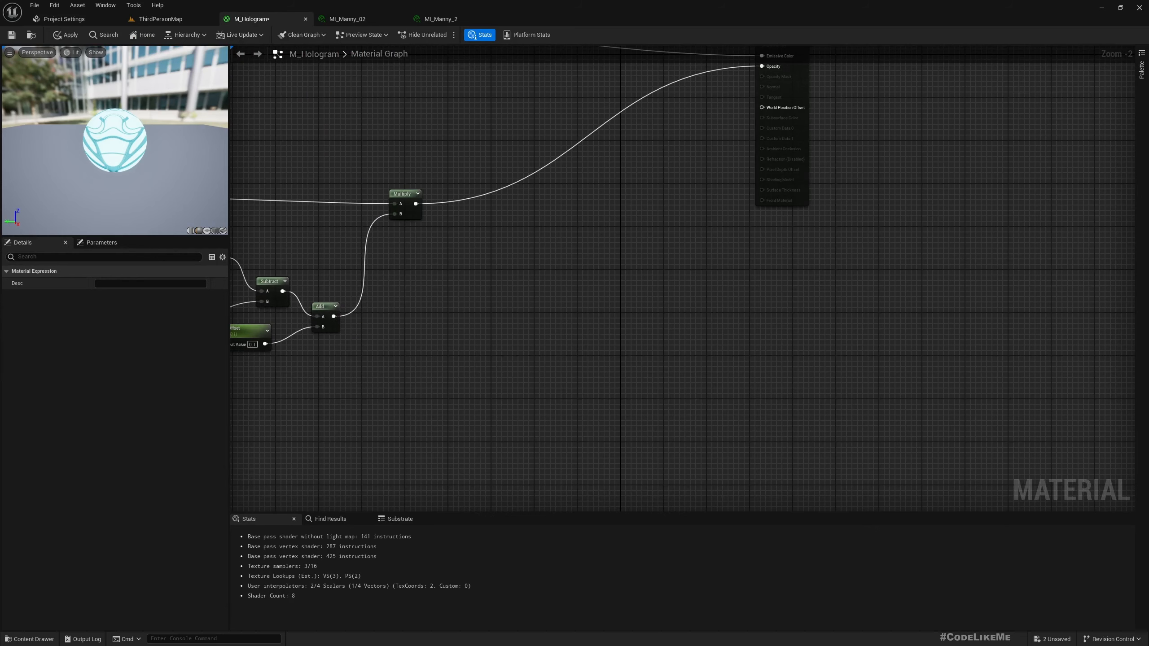
pyautogui.rightClick(520, 363)
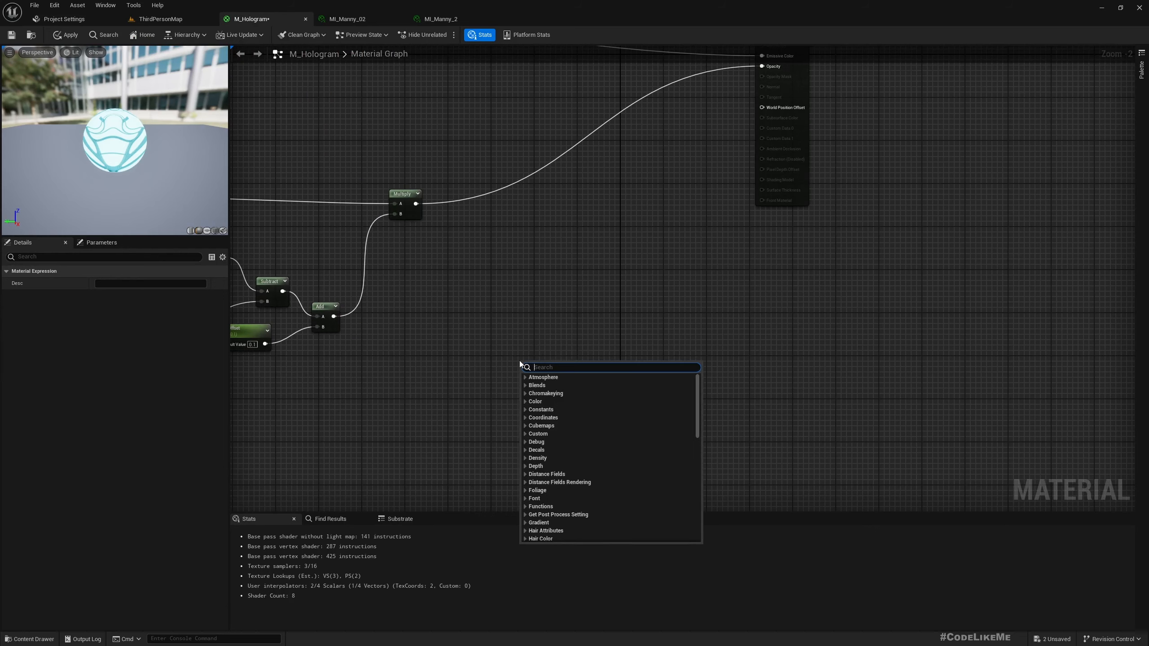
pyautogui.write('abso')
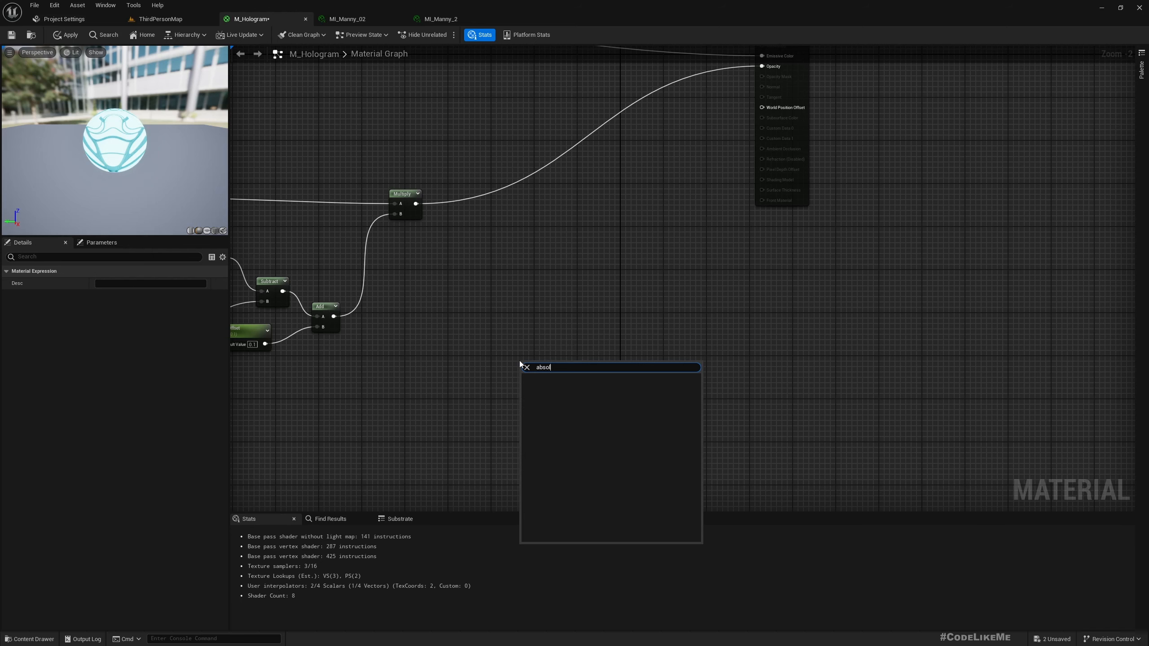
pyautogui.hotkey('ctrl', 'a')
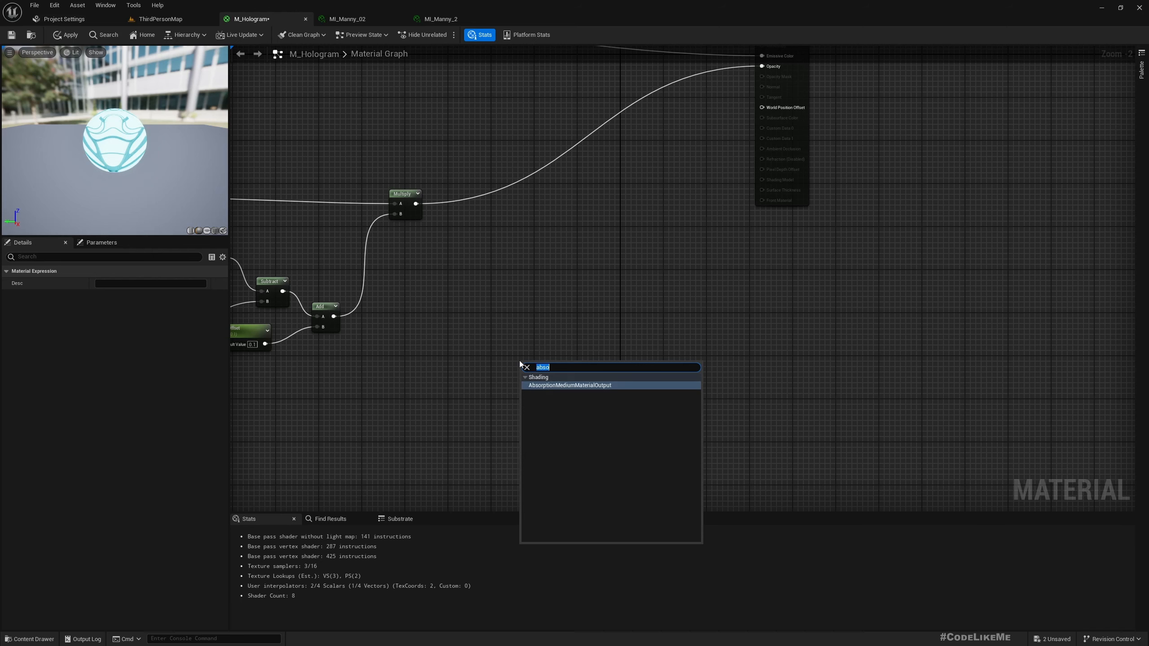
pyautogui.write('world')
pyautogui.press('Return')
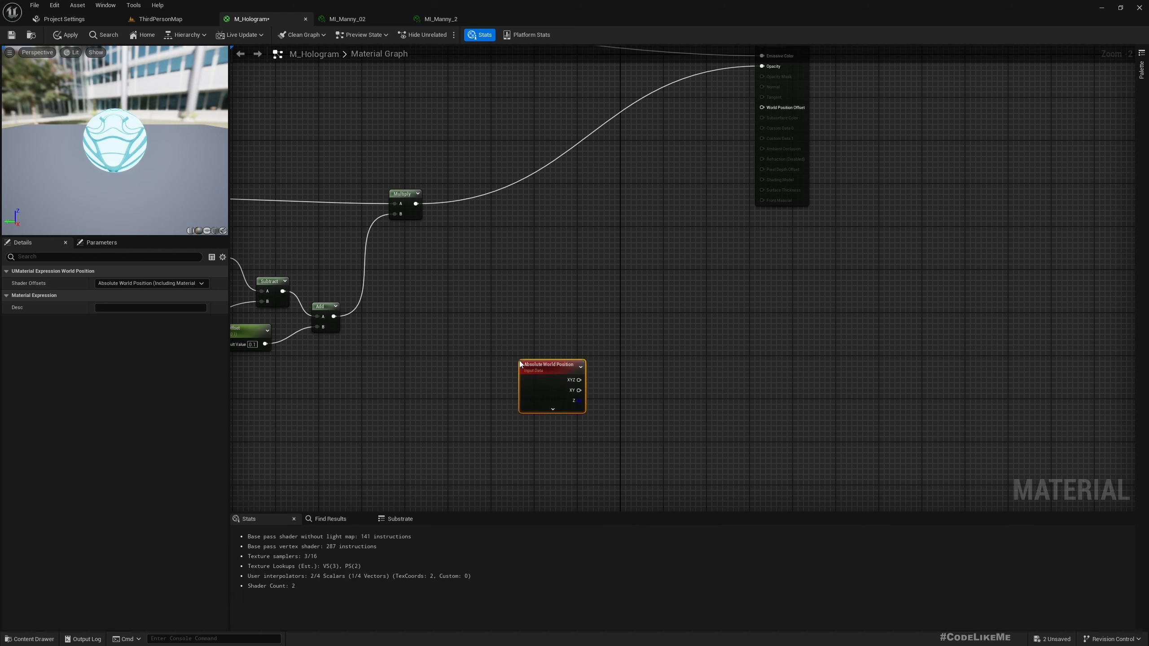
pyautogui.moveTo(526, 372); pyautogui.dragTo(465, 358)
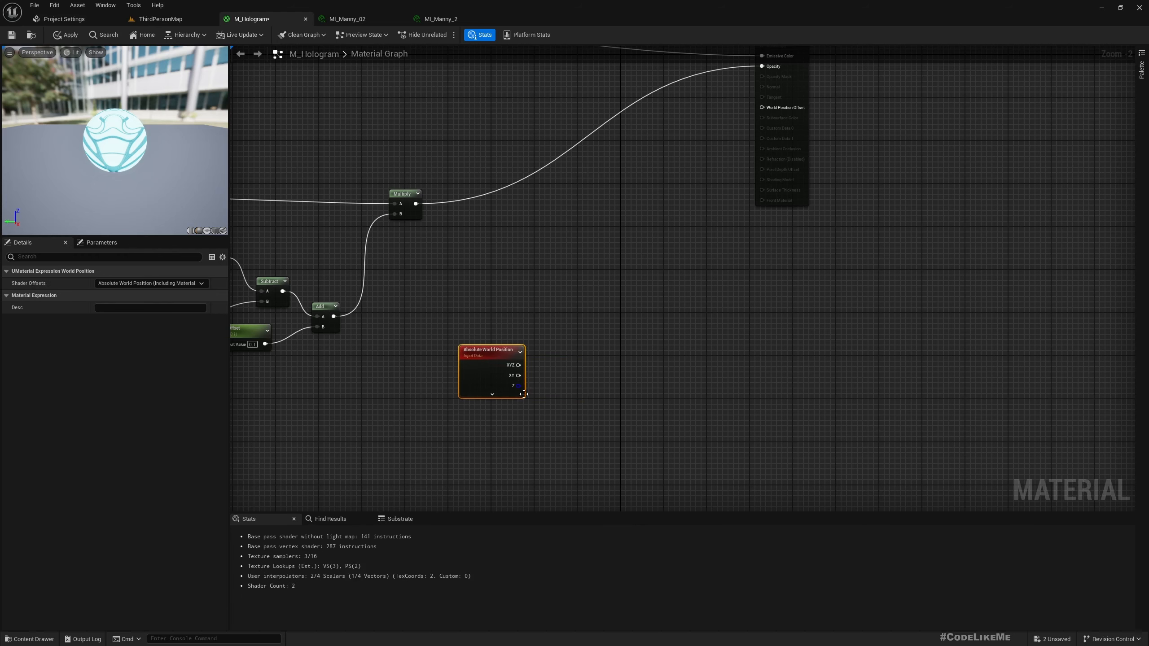
# Create a Subtract node fed through its A input by the Z output of Absolute World Position.
pyautogui.scroll(2, 524, 391)
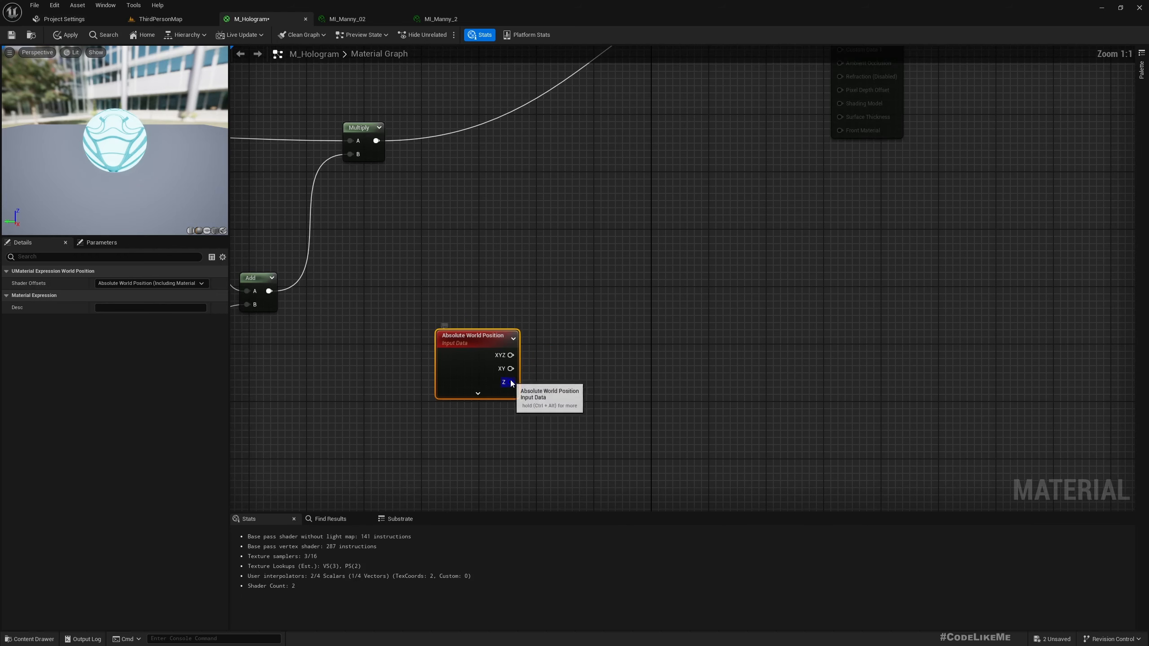
pyautogui.moveTo(511, 384); pyautogui.dragTo(582, 380)
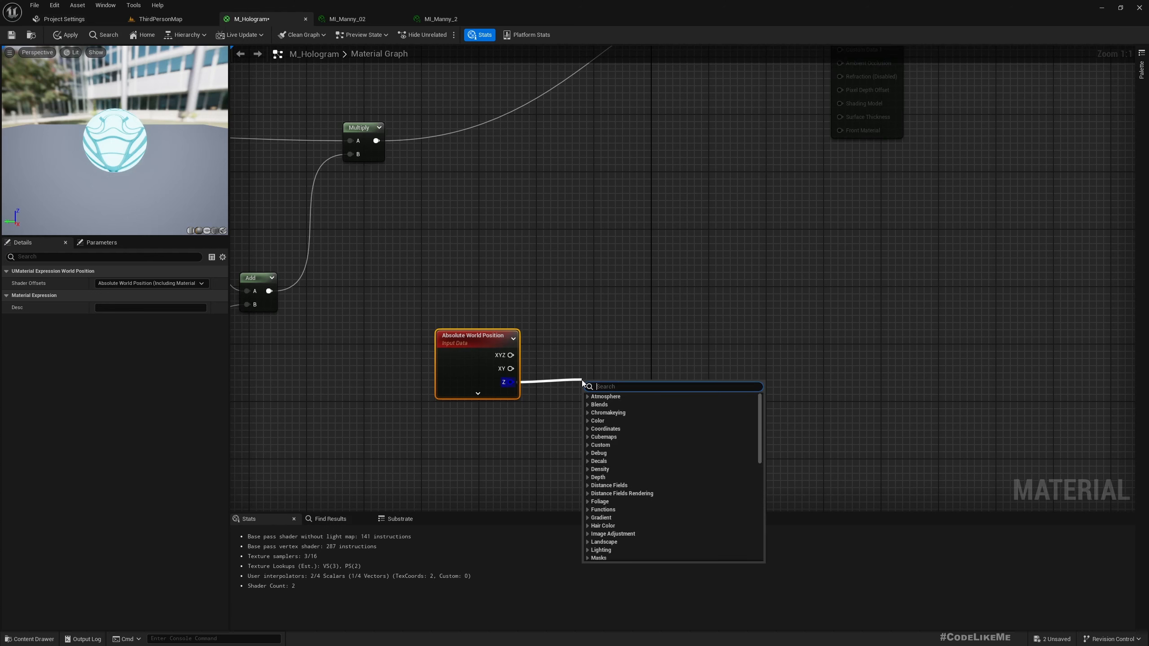
pyautogui.write('-')
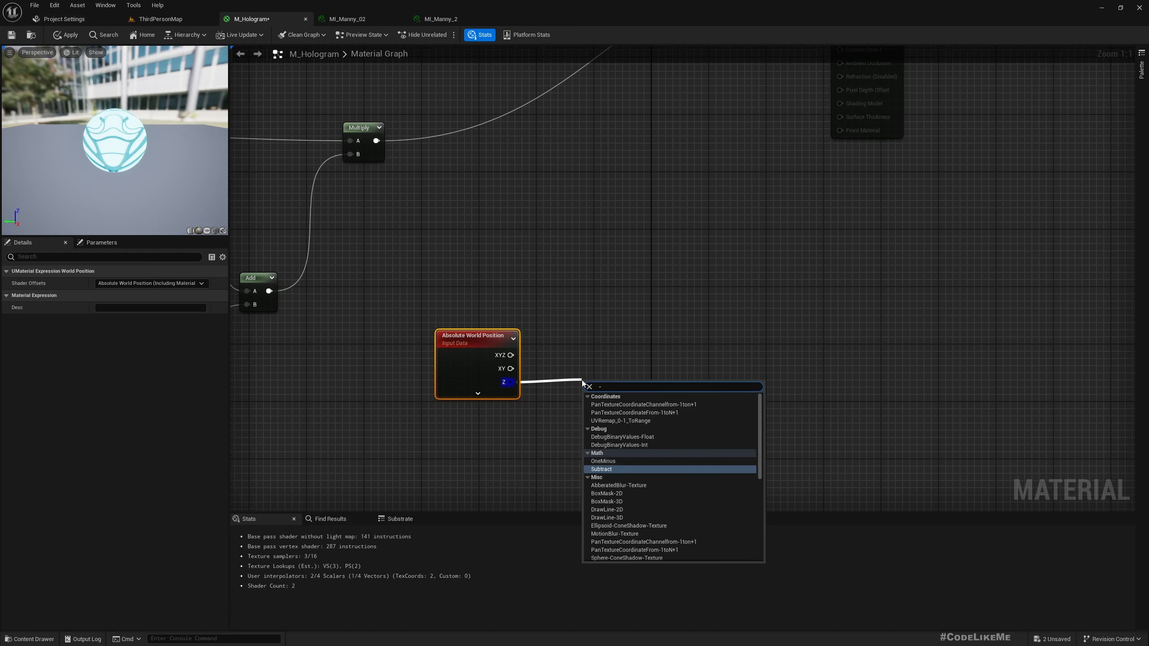
pyautogui.press('Return')
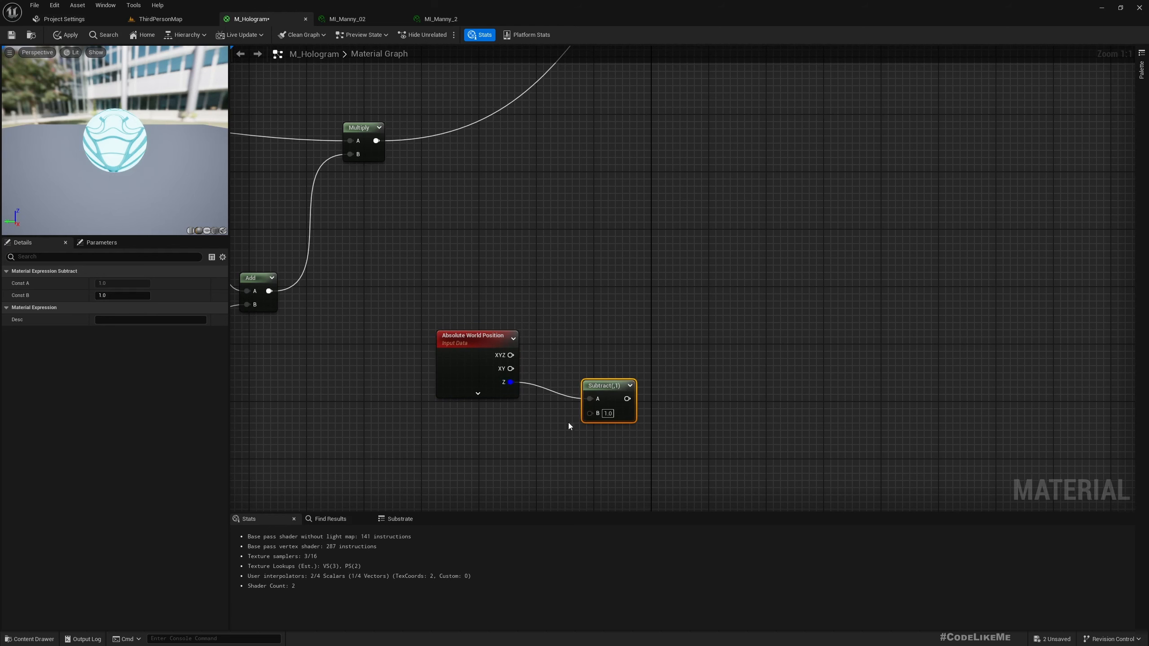
# Add an Object Position (Absolute) node, ObjectPositionWS, below the Absolute World Position node.
pyautogui.moveTo(535, 441); pyautogui.dragTo(559, 414, button='right')
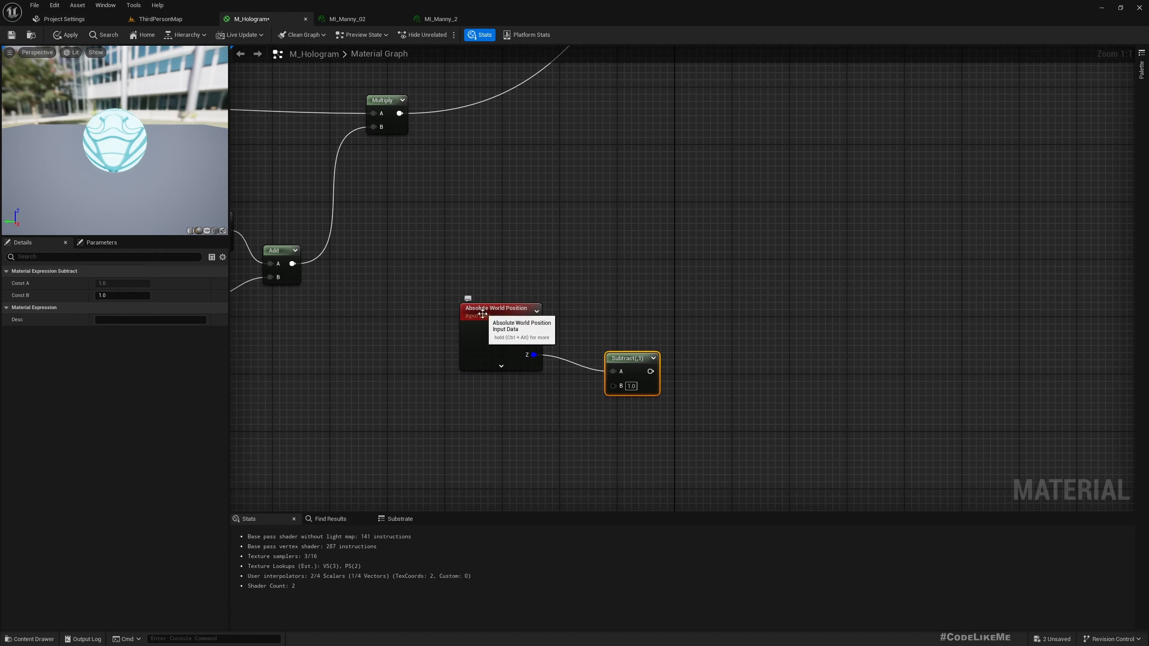
pyautogui.rightClick(468, 420)
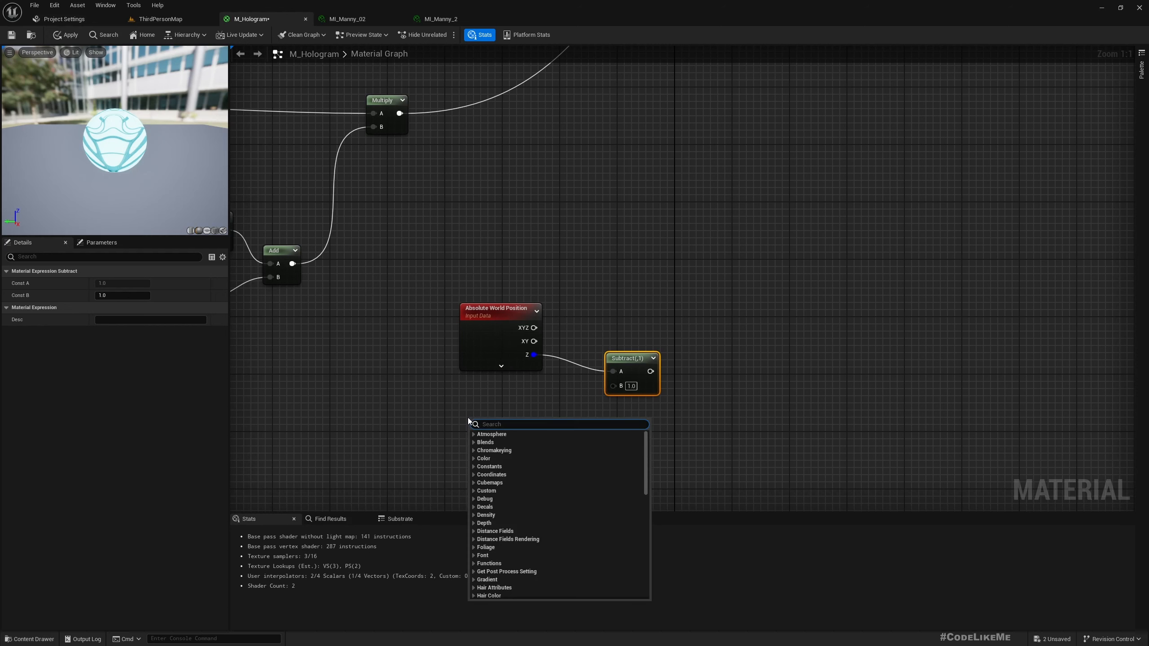
pyautogui.write('object')
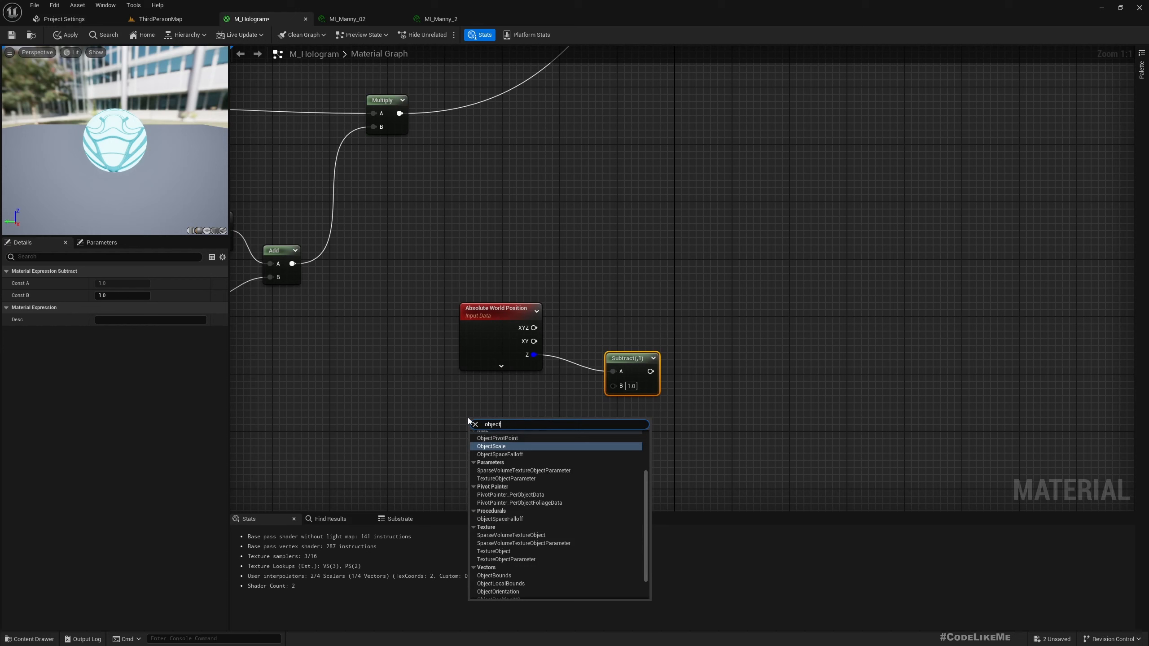
pyautogui.write(' pos')
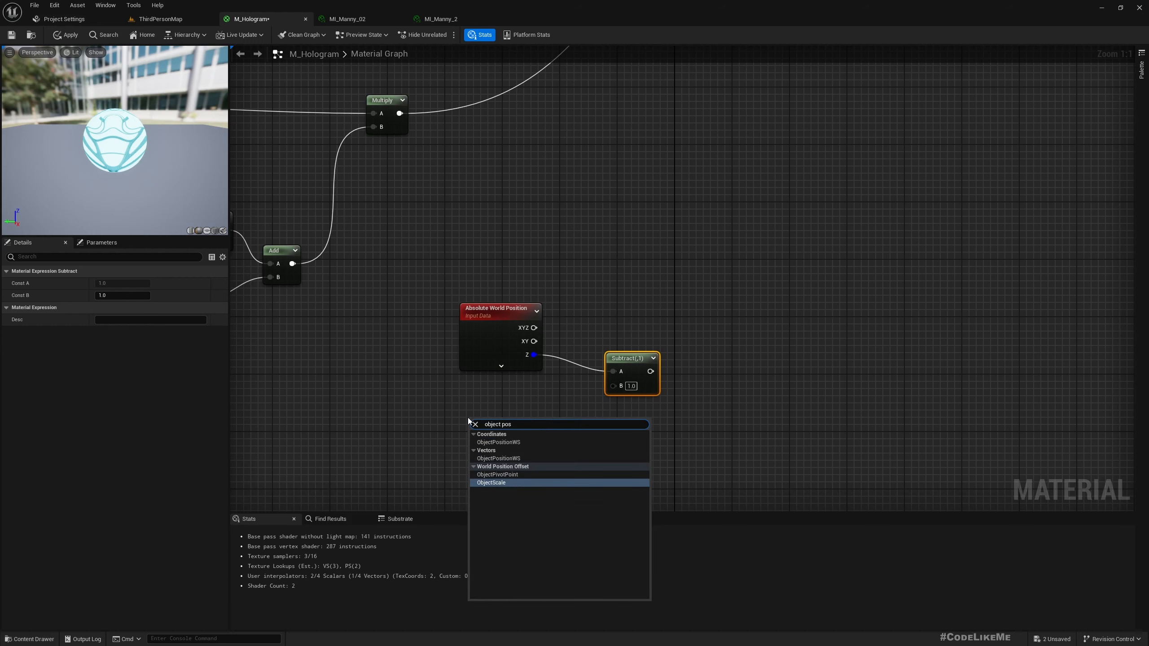
pyautogui.press('Up')
pyautogui.press('Up')
pyautogui.press('Up')
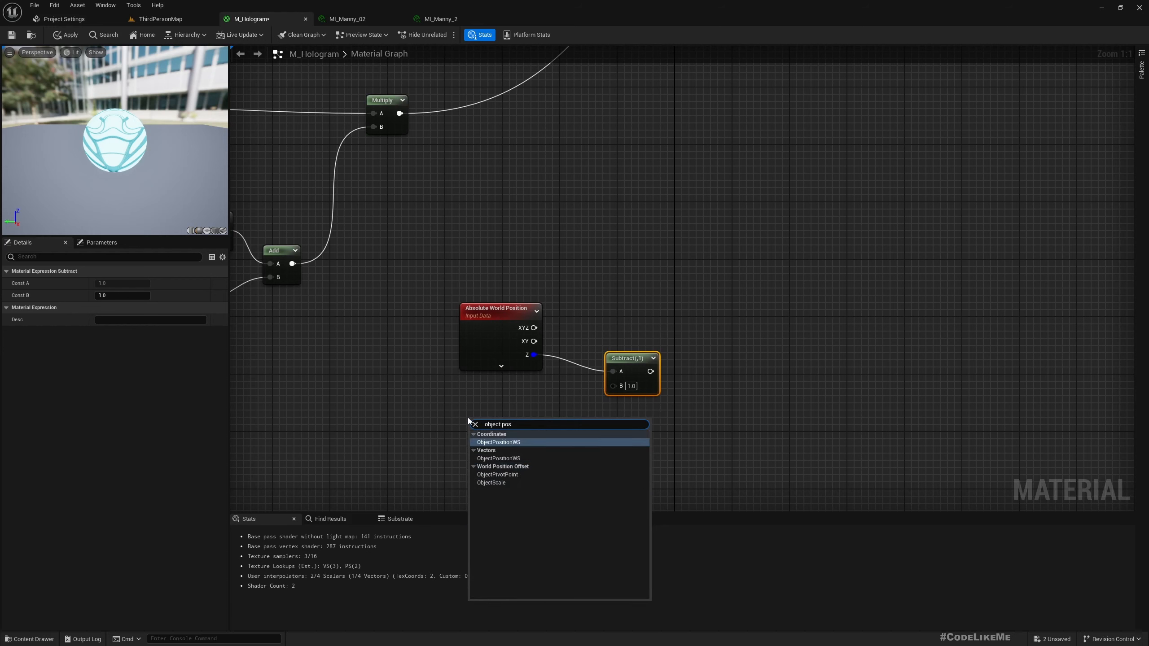
pyautogui.press('Return')
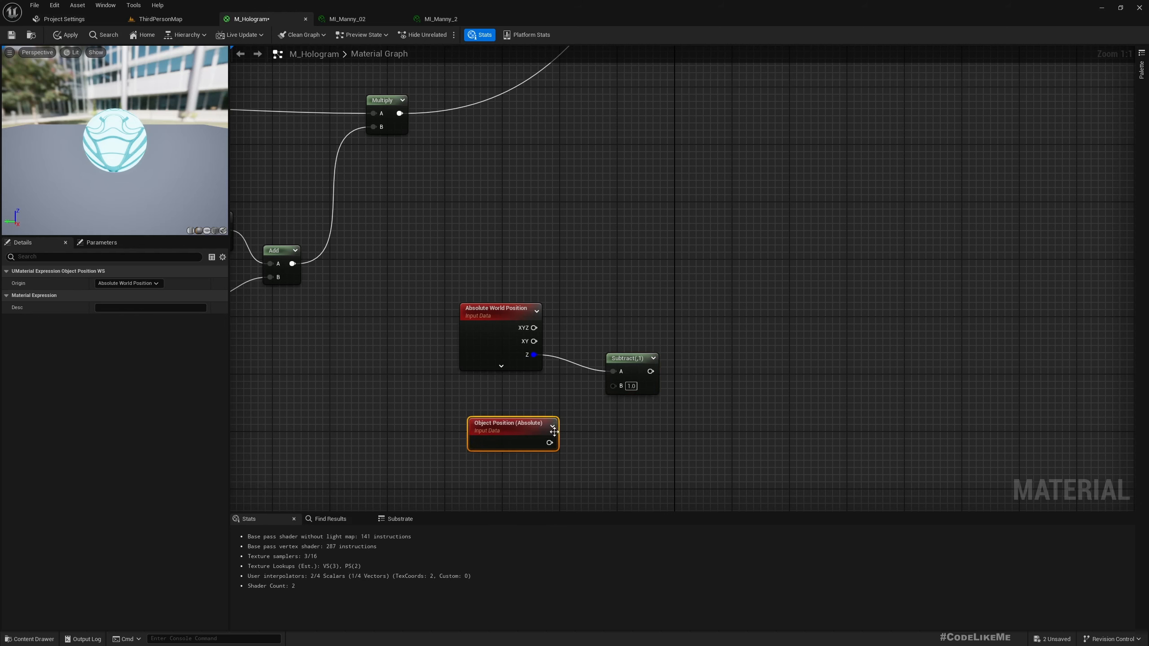
# Shift the Object Position (Absolute) node away from the Subtract node and create a ComponentMask node fed by its output.
pyautogui.moveTo(470, 423); pyautogui.dragTo(389, 408)
pyautogui.moveTo(469, 429); pyautogui.dragTo(505, 429)
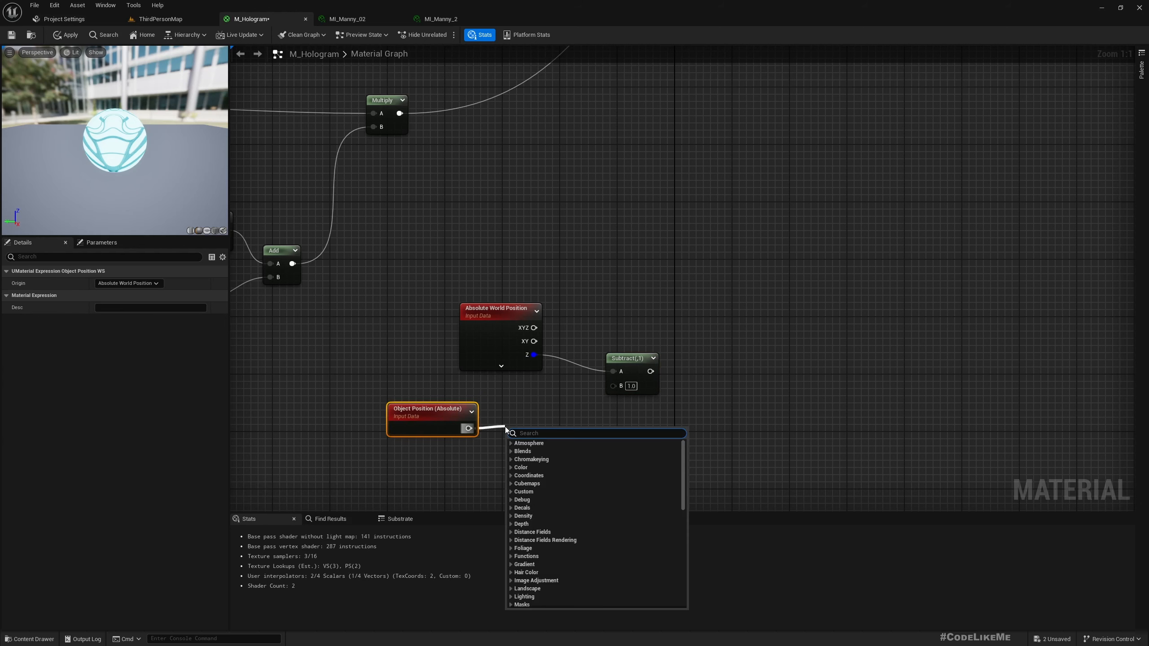
pyautogui.write('mas')
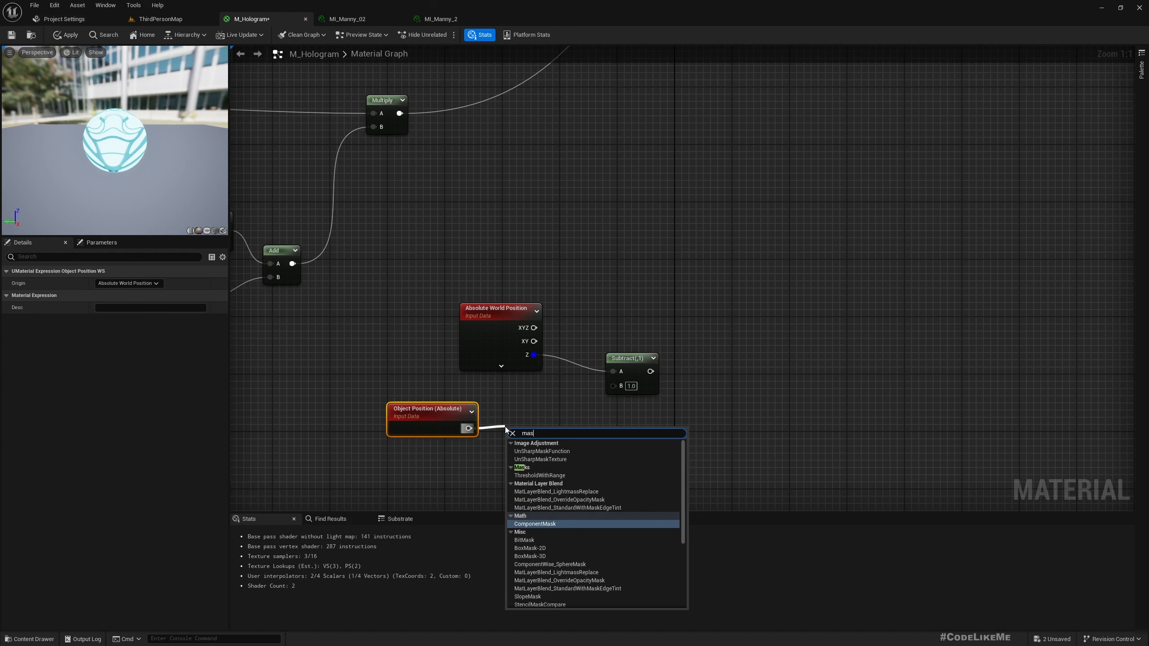
pyautogui.write('k')
pyautogui.press('Return')
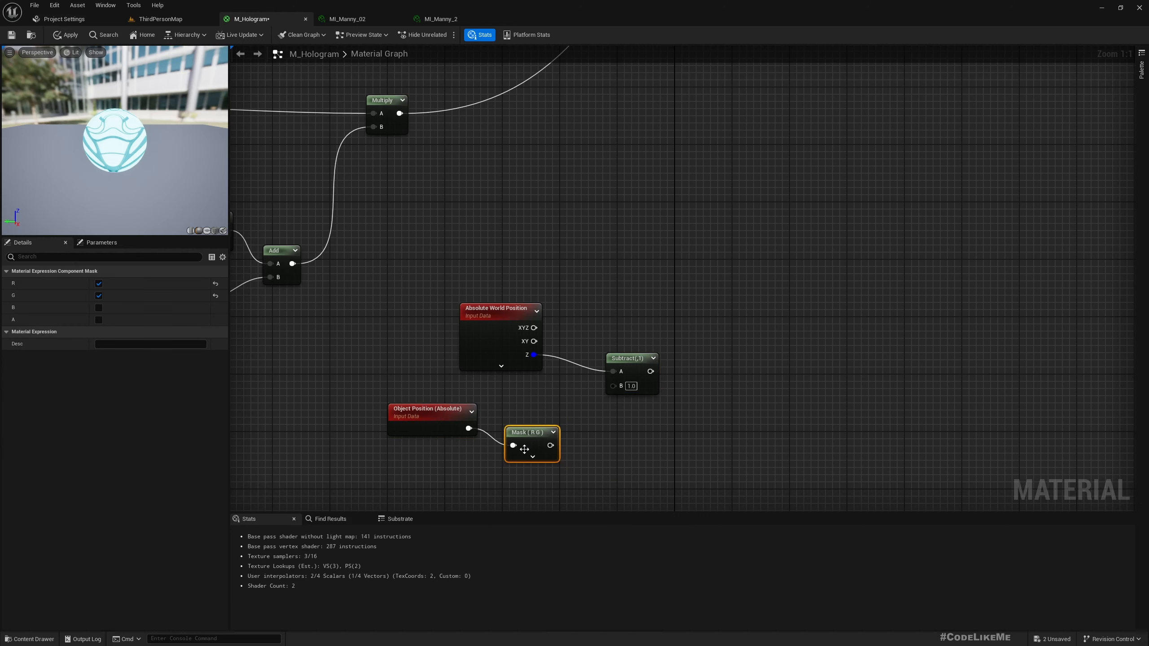
# Set the component mask to the B channel only and connect its output to the Subtract node's B input.
pyautogui.click(99, 283)
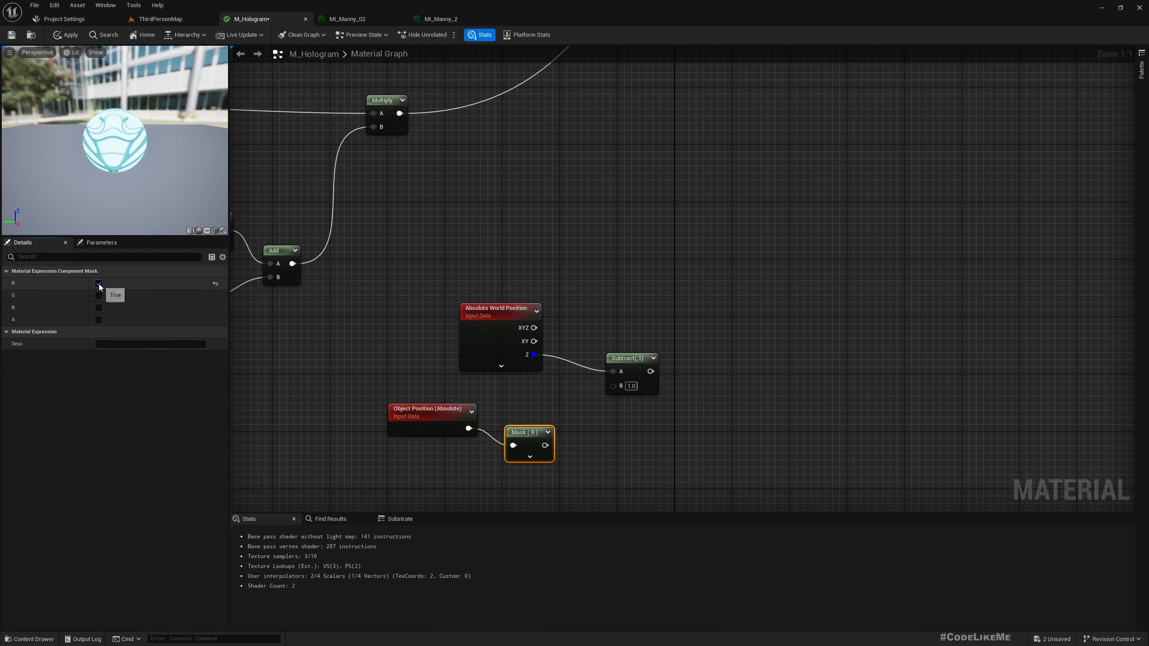
pyautogui.click(99, 296)
pyautogui.click(99, 307)
pyautogui.moveTo(536, 435); pyautogui.dragTo(618, 390)
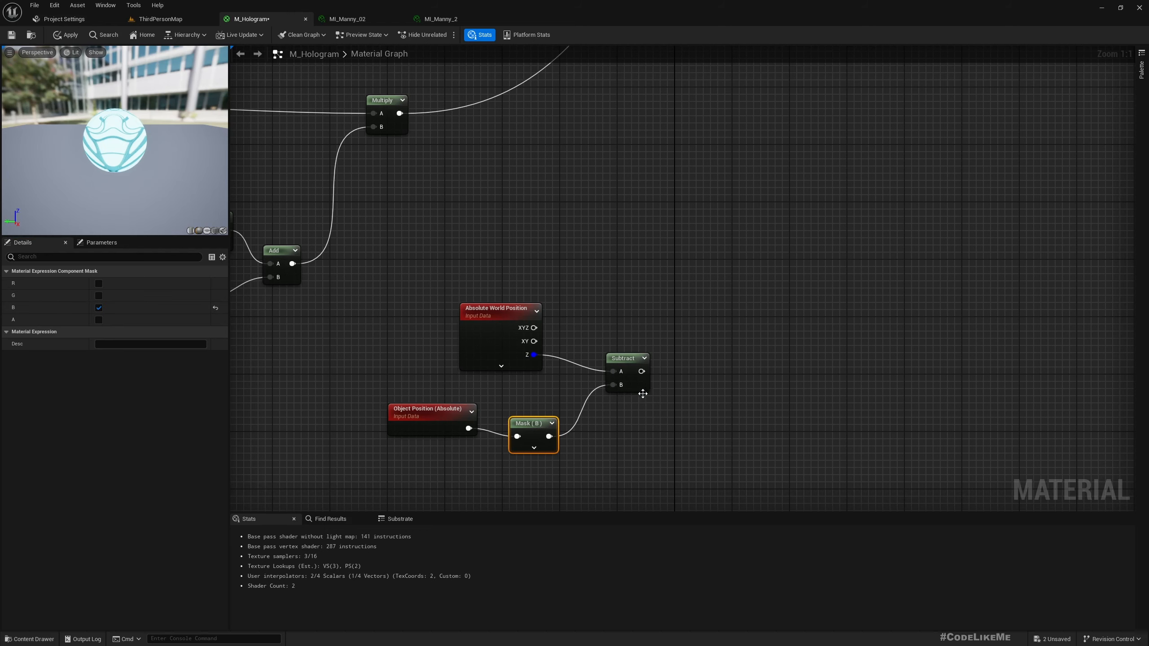
pyautogui.scroll(-2, 614, 432)
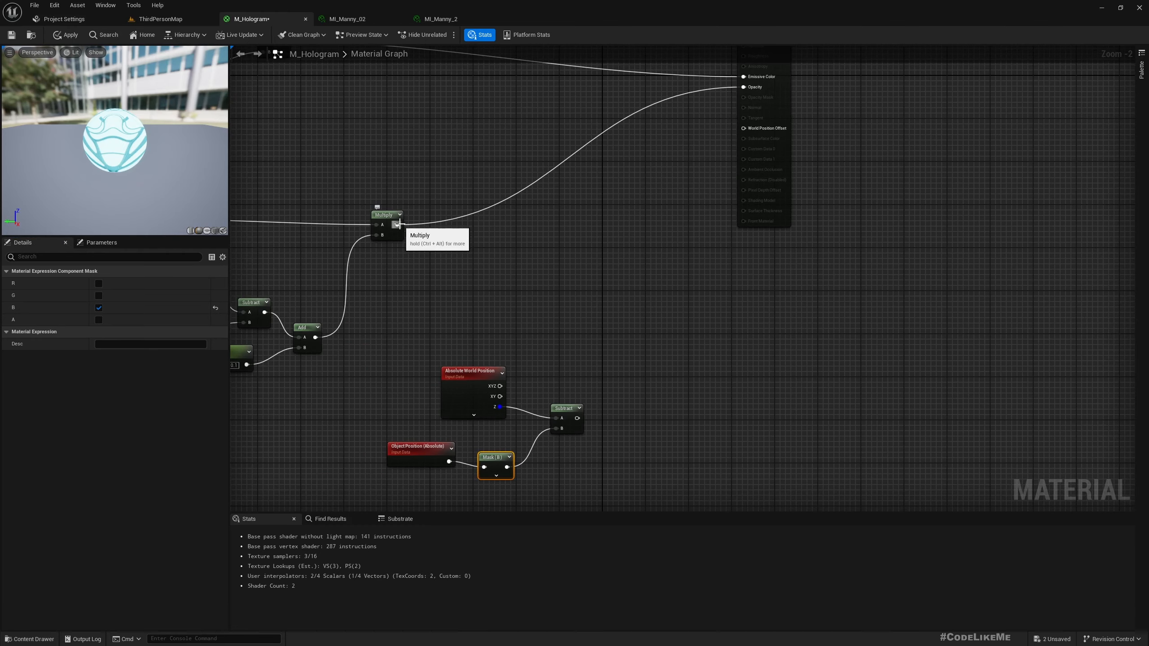
pyautogui.moveTo(399, 225); pyautogui.dragTo(633, 304)
pyautogui.write('*')
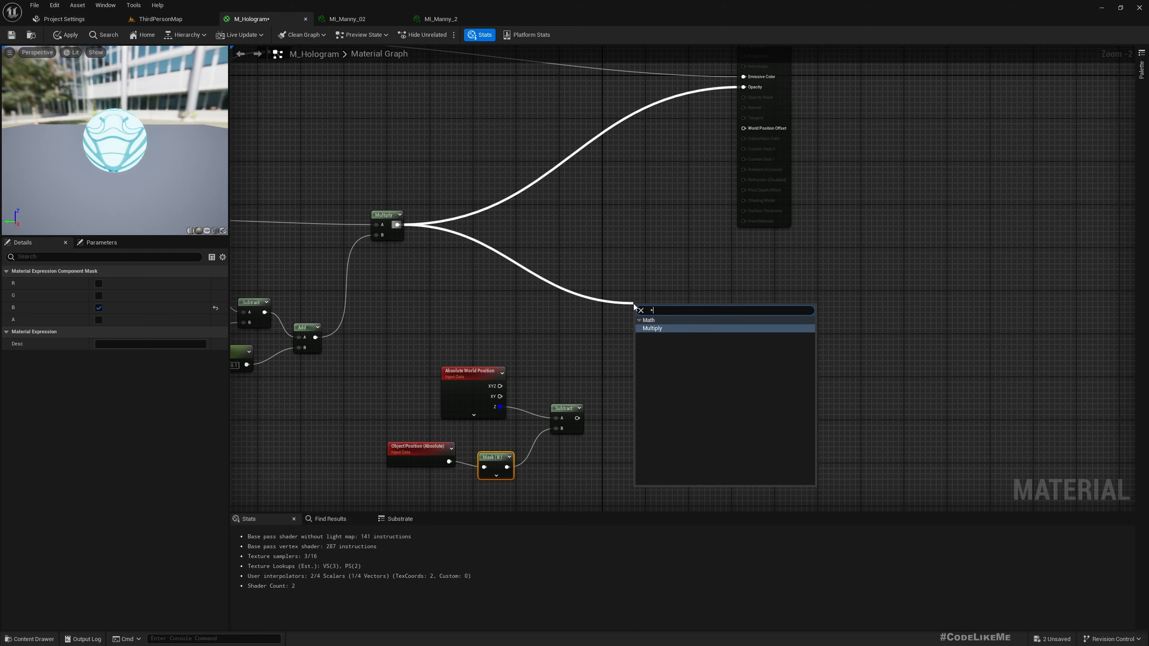
pyautogui.moveTo(587, 321); pyautogui.dragTo(499, 312, button='right')
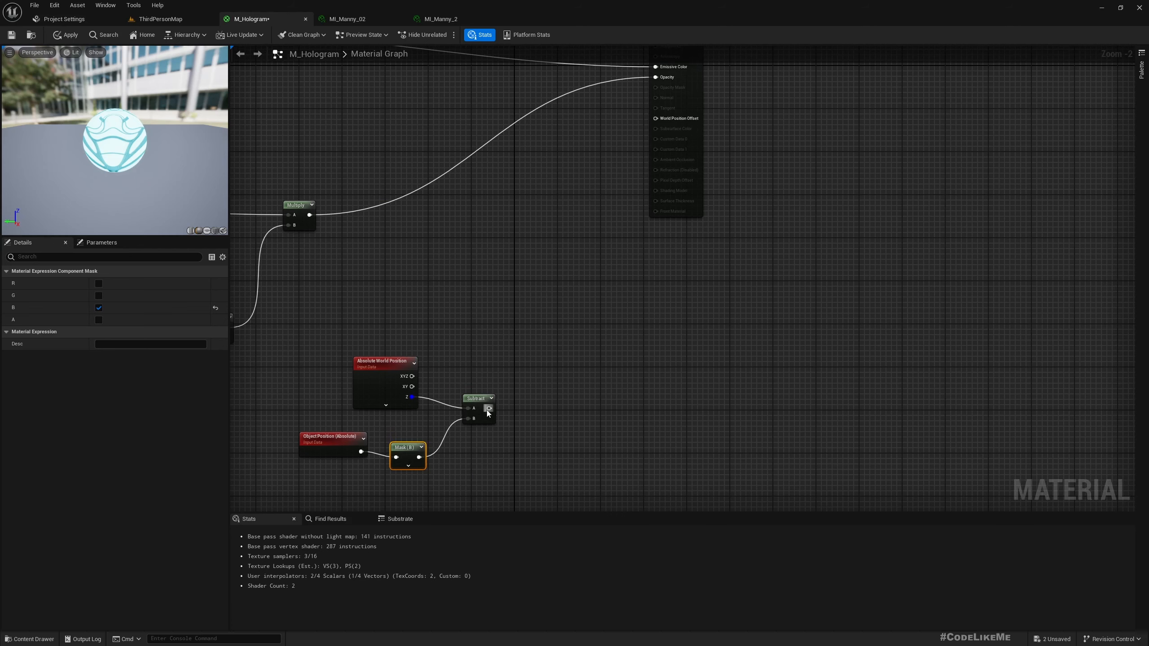
# Create a Clamp node fed by the output of the height Subtract node.
pyautogui.moveTo(488, 410); pyautogui.dragTo(561, 414)
pyautogui.write('clamp')
pyautogui.press('Return')
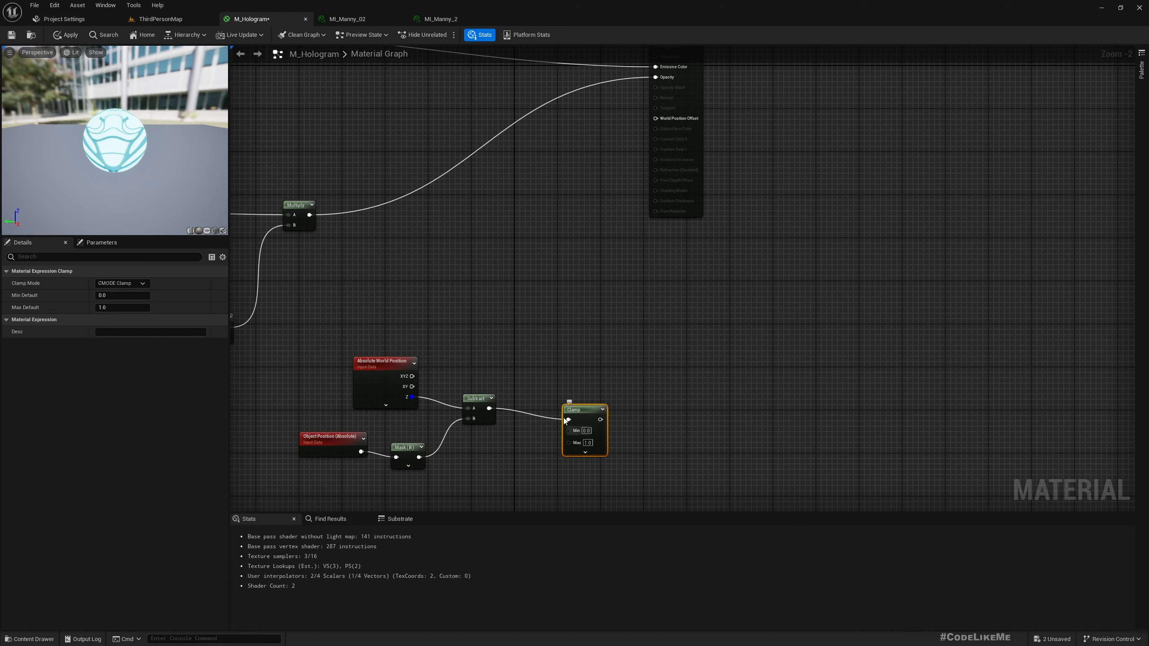
# Multiply the existing opacity Multiply result by the Clamp output and connect the product to the material's Opacity.
pyautogui.moveTo(309, 214); pyautogui.dragTo(607, 333)
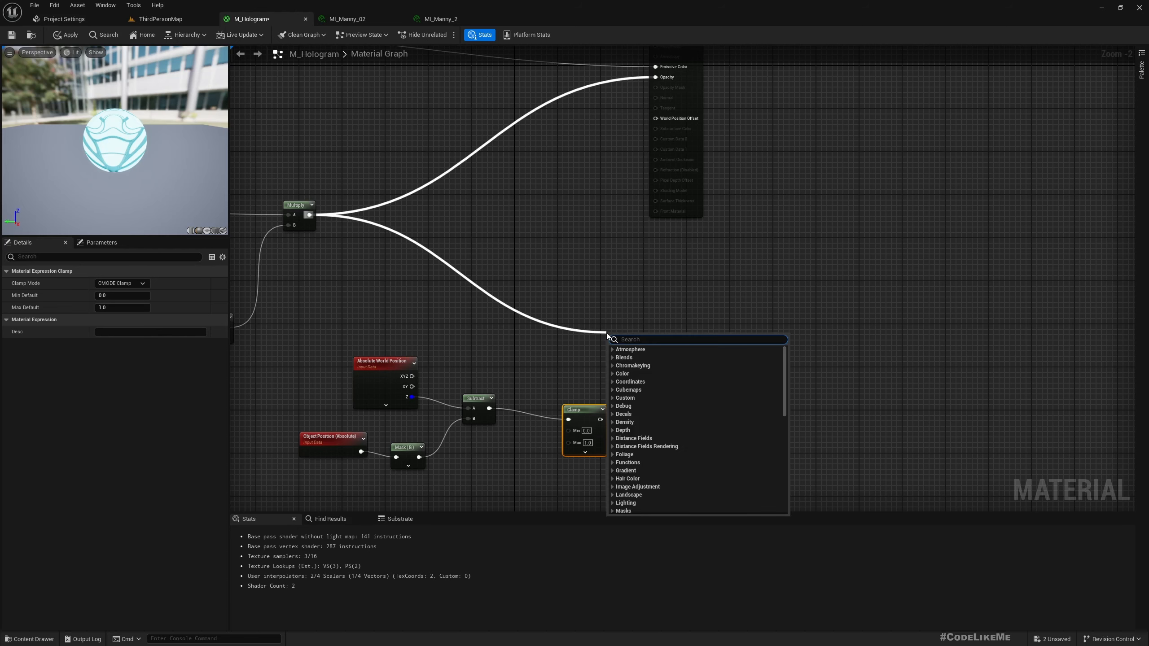
pyautogui.write('multiply')
pyautogui.press('Return')
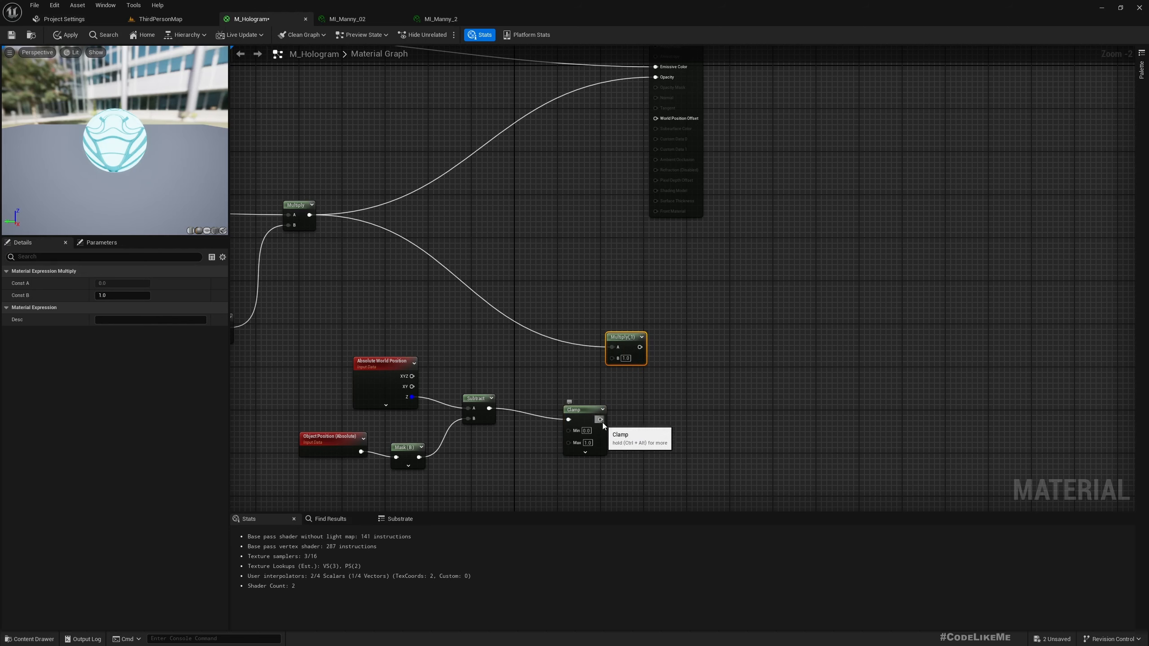
pyautogui.moveTo(600, 420); pyautogui.dragTo(656, 78)
# Rearrange the graph, moving the material output farther out, the new Multiply closer to it, and the height nodes lower.
pyautogui.moveTo(783, 230); pyautogui.dragTo(734, 322, button='right')
pyautogui.moveTo(609, 116); pyautogui.dragTo(743, 113)
pyautogui.moveTo(637, 97); pyautogui.dragTo(797, 89)
pyautogui.scroll(-2, 625, 264)
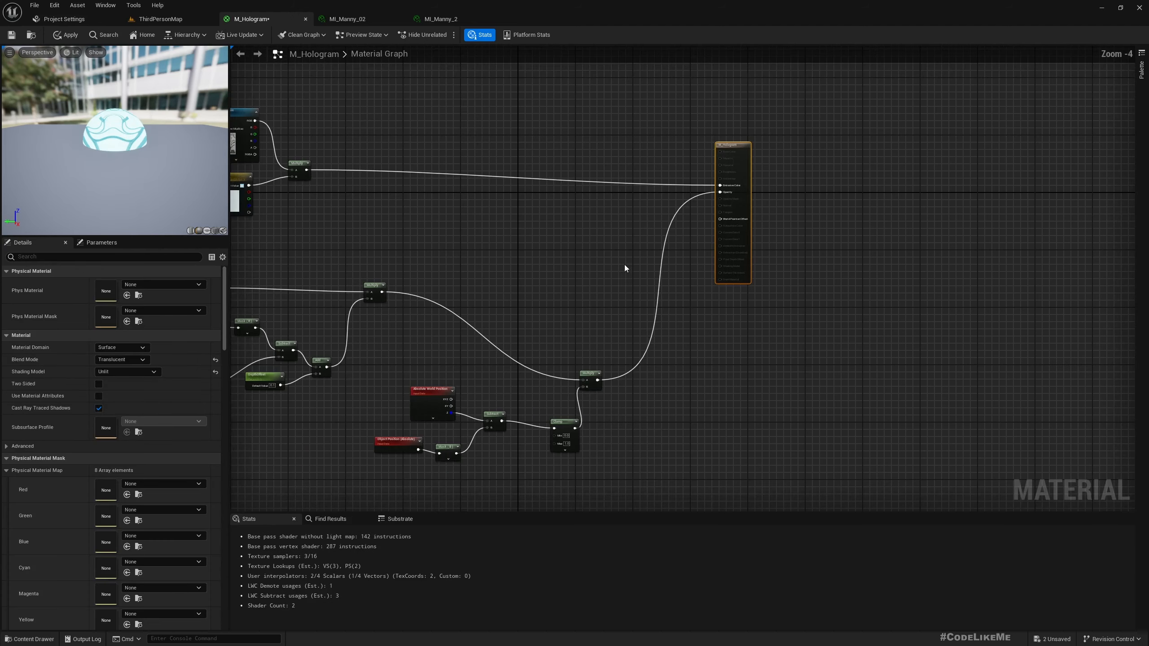
pyautogui.moveTo(588, 374); pyautogui.dragTo(616, 353)
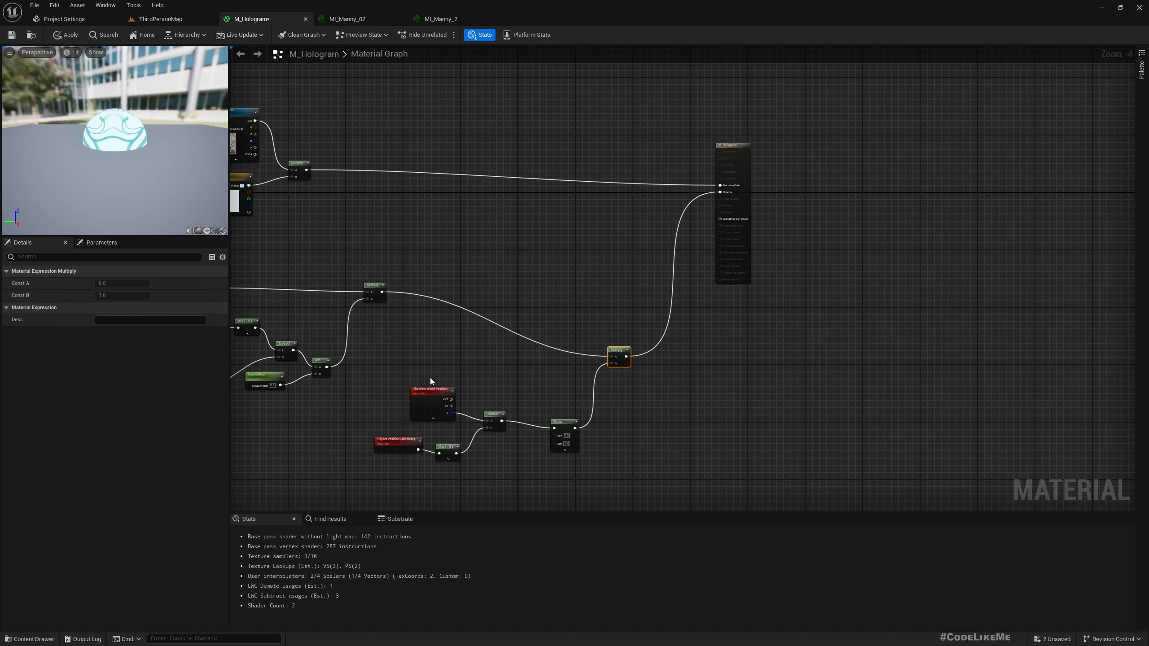
pyautogui.moveTo(391, 375); pyautogui.dragTo(589, 487)
pyautogui.moveTo(560, 421); pyautogui.dragTo(552, 439)
pyautogui.moveTo(516, 398); pyautogui.dragTo(619, 343, button='right')
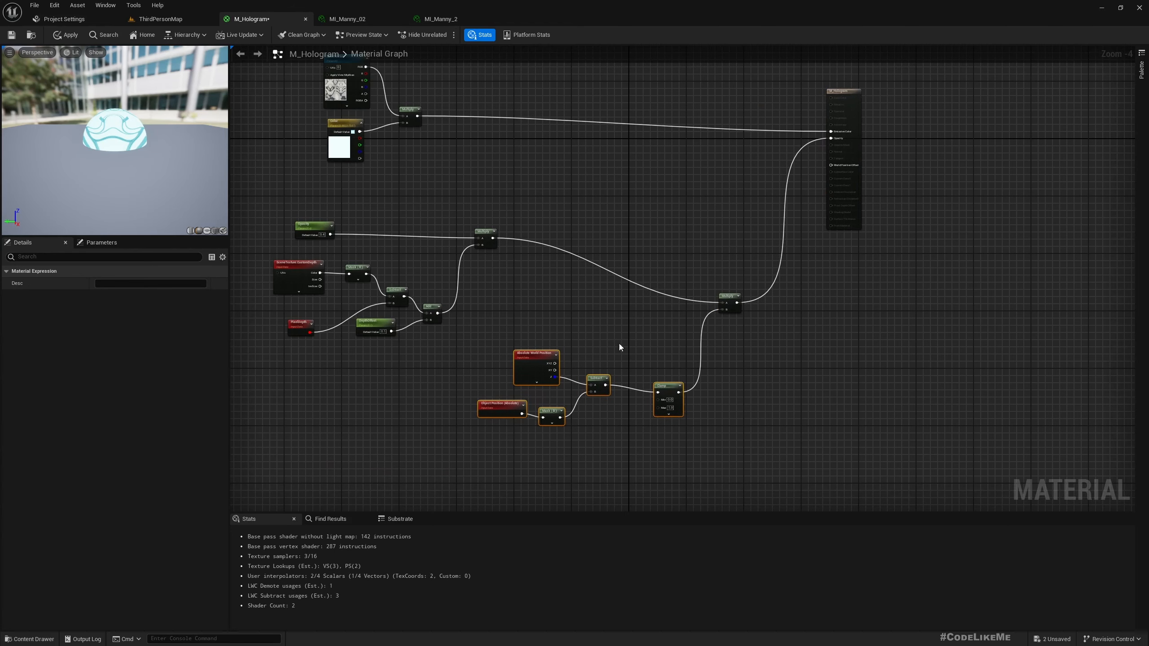
# Apply the material changes and select the mannequin in ThirdPersonMap to check the height cutoff against its outline.
pyautogui.click(68, 35)
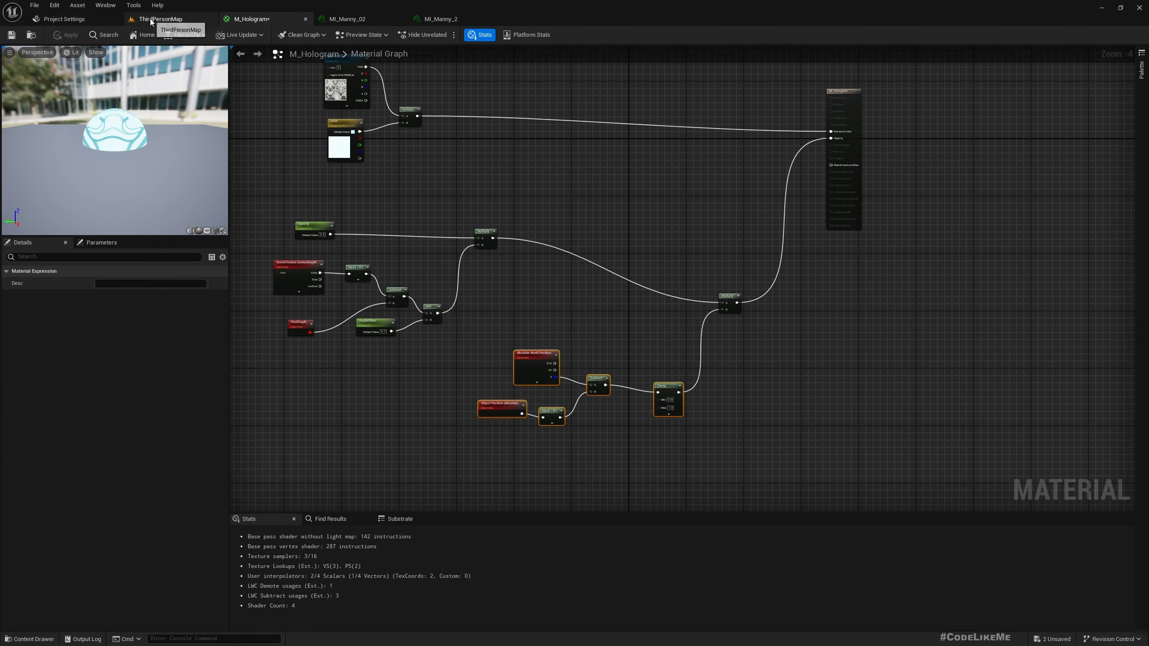
pyautogui.click(150, 18)
pyautogui.click(516, 219)
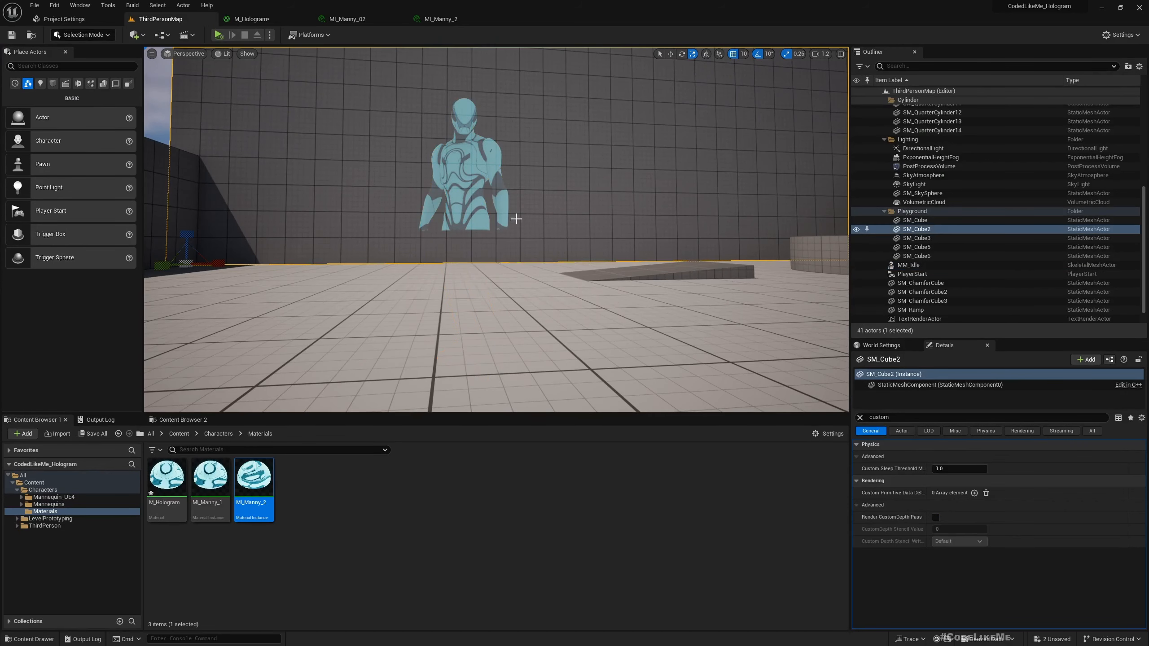
pyautogui.click(475, 213)
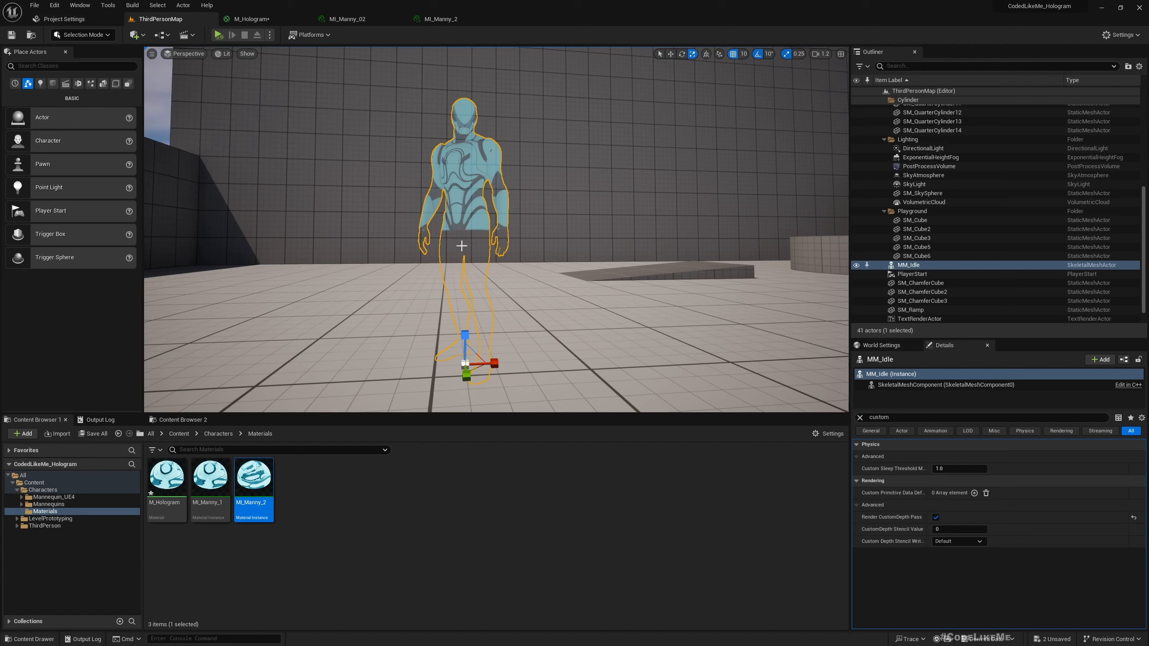
# In M_Hologram, move the height nodes away from Clamp and create an Add node fed through A by their Subtract output.
pyautogui.click(251, 18)
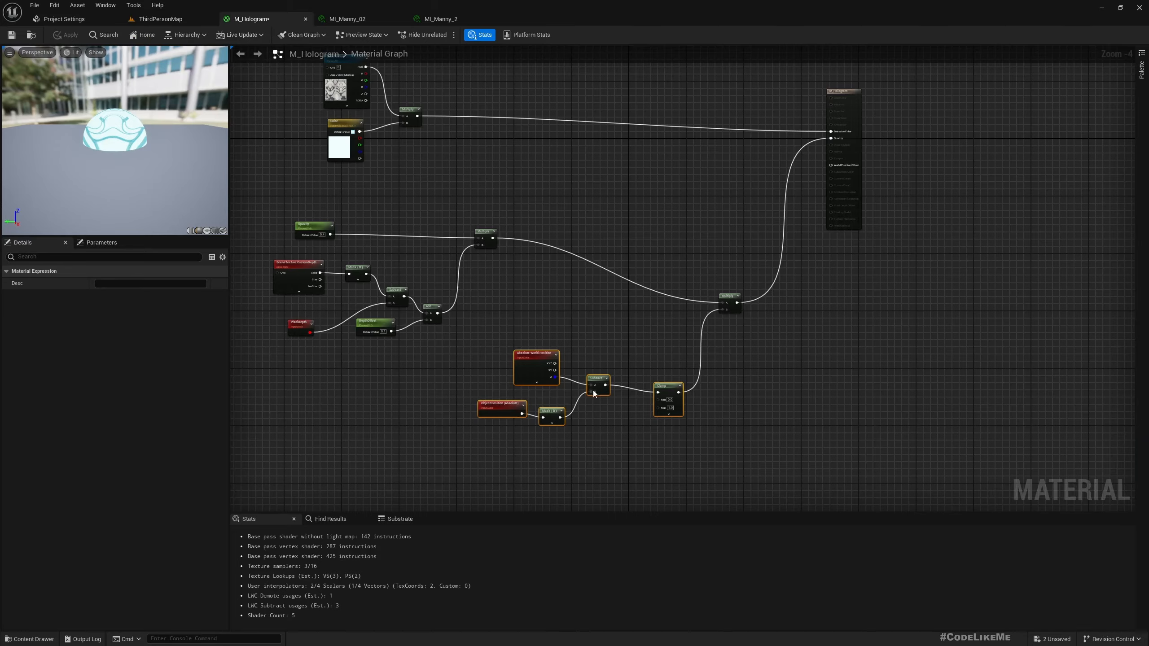
pyautogui.moveTo(660, 425); pyautogui.dragTo(690, 318, button='right')
pyautogui.scroll(3, 573, 299)
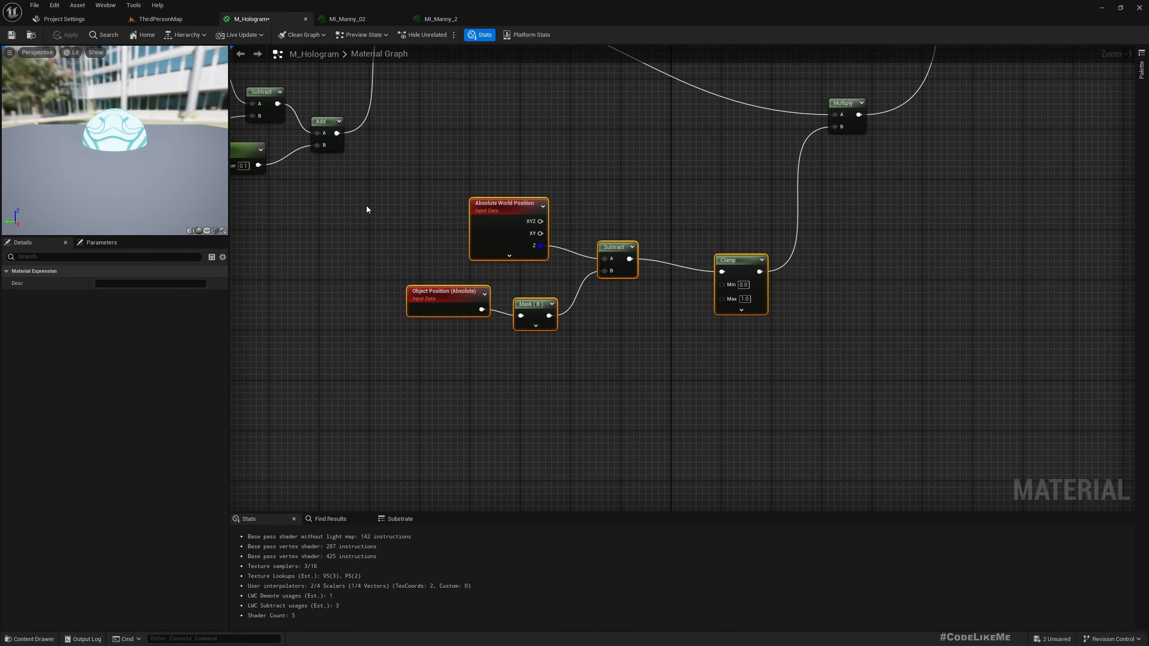
pyautogui.moveTo(366, 209); pyautogui.dragTo(642, 348)
pyautogui.moveTo(615, 250); pyautogui.dragTo(531, 257)
pyautogui.moveTo(629, 337); pyautogui.dragTo(567, 329, button='right')
pyautogui.write('add')
pyautogui.press('Return')
# Add a scalar parameter named FadeDistance on the new Add node's B input, with a default value of 70.
pyautogui.rightClick(542, 330)
pyautogui.click(565, 351)
pyautogui.write('FadeDistance')
pyautogui.moveTo(484, 258); pyautogui.dragTo(449, 373)
pyautogui.press('Return')
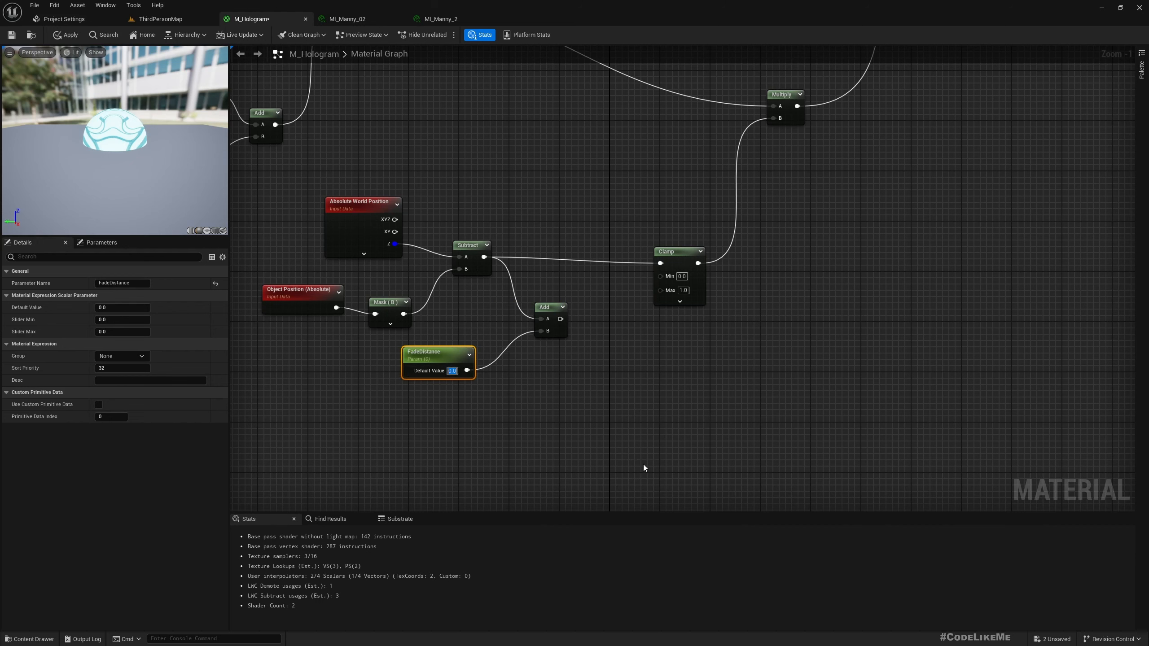
pyautogui.write('70')
pyautogui.press('Return')
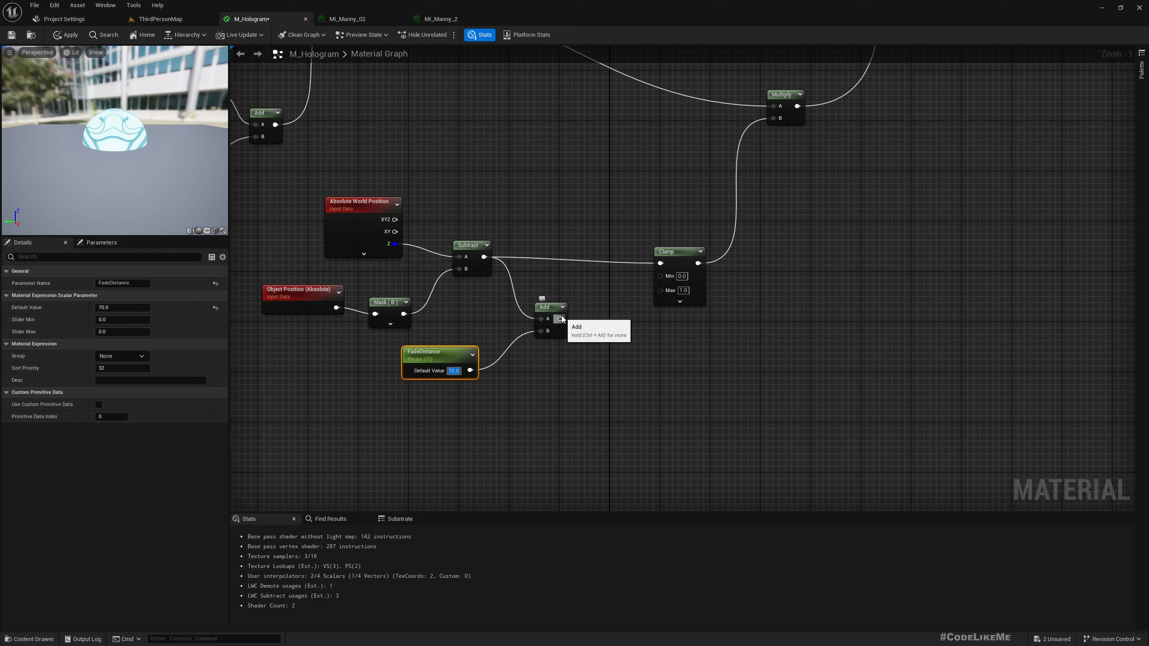
# Create a Divide node that divides the new Add node's result by FadeDistance.
pyautogui.moveTo(561, 319); pyautogui.dragTo(601, 319)
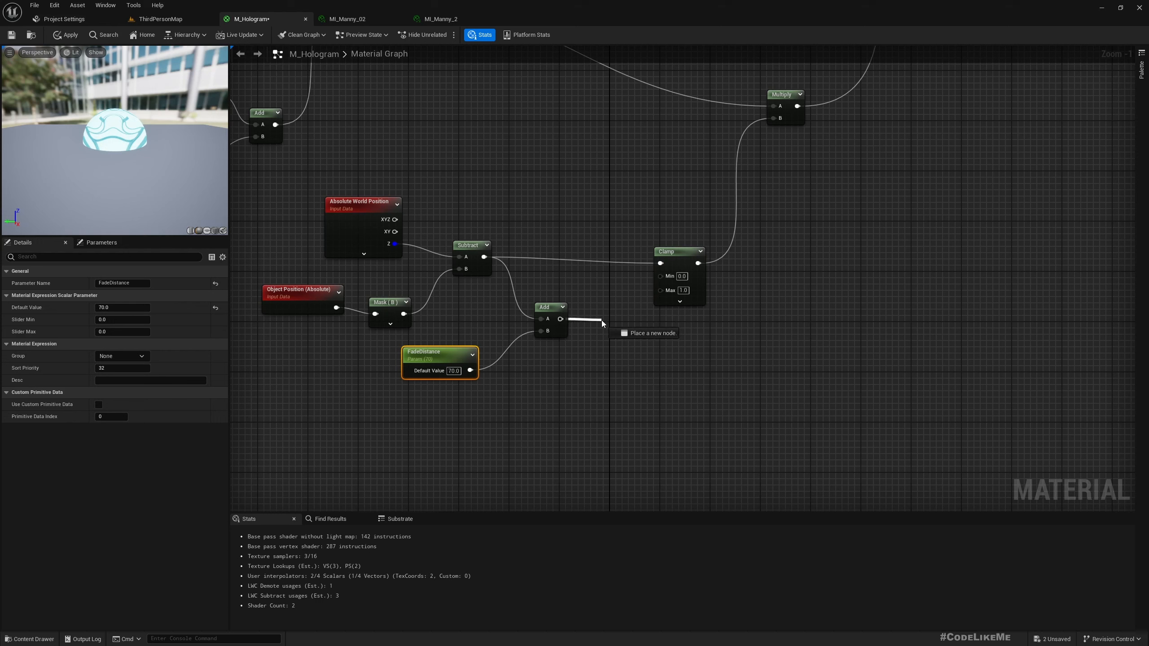
pyautogui.moveTo(602, 319); pyautogui.dragTo(601, 320)
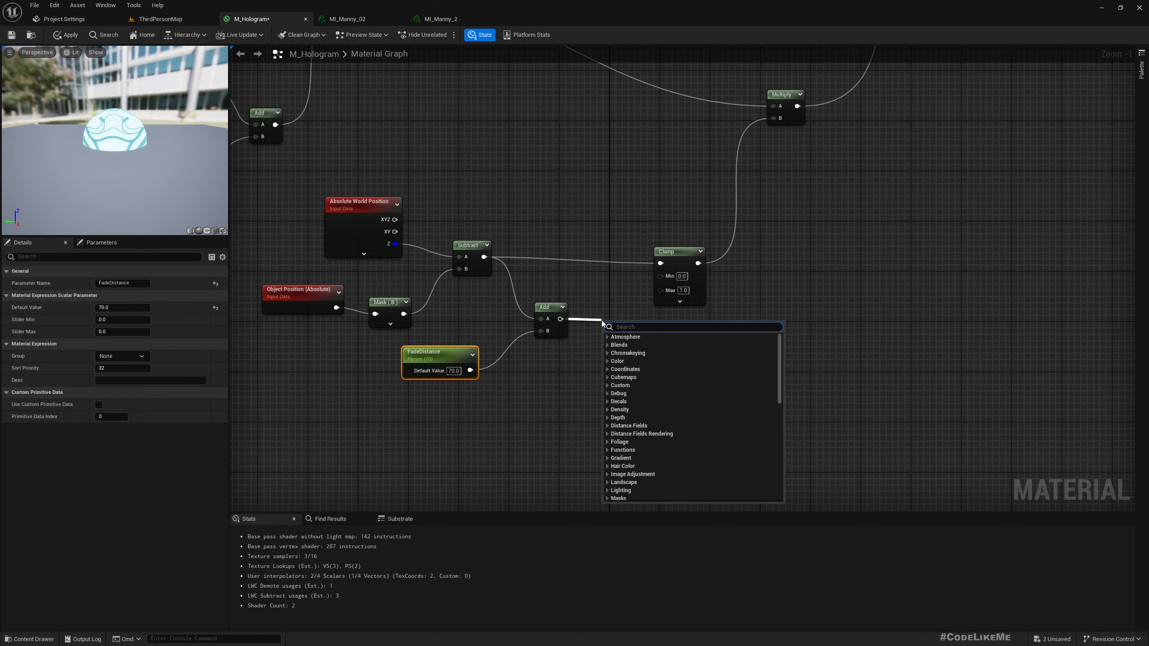
pyautogui.write('/')
pyautogui.press('Return')
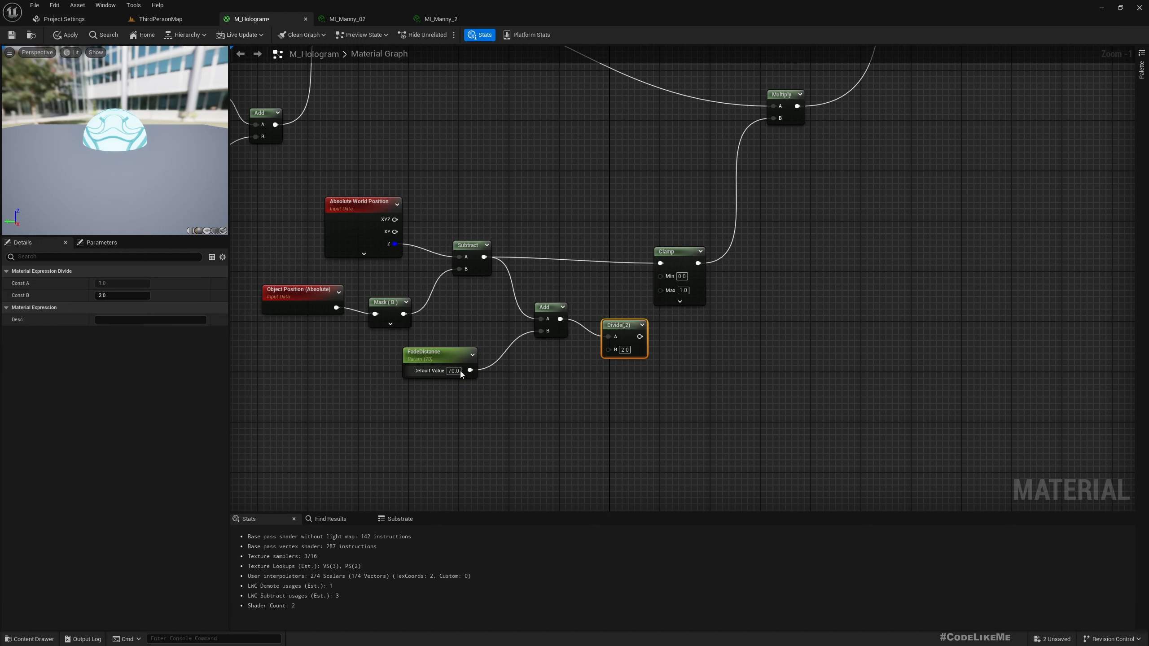
pyautogui.moveTo(615, 351)
pyautogui.mouseDown()
pyautogui.moveTo(466, 375)
pyautogui.moveTo(612, 351)
pyautogui.mouseUp()
# Place the Clamp node beside Divide with the Divide result as its input, and apply the material changes.
pyautogui.rightClick(609, 378)
pyautogui.moveTo(688, 352); pyautogui.dragTo(642, 379, button='right')
pyautogui.moveTo(582, 364); pyautogui.dragTo(677, 340)
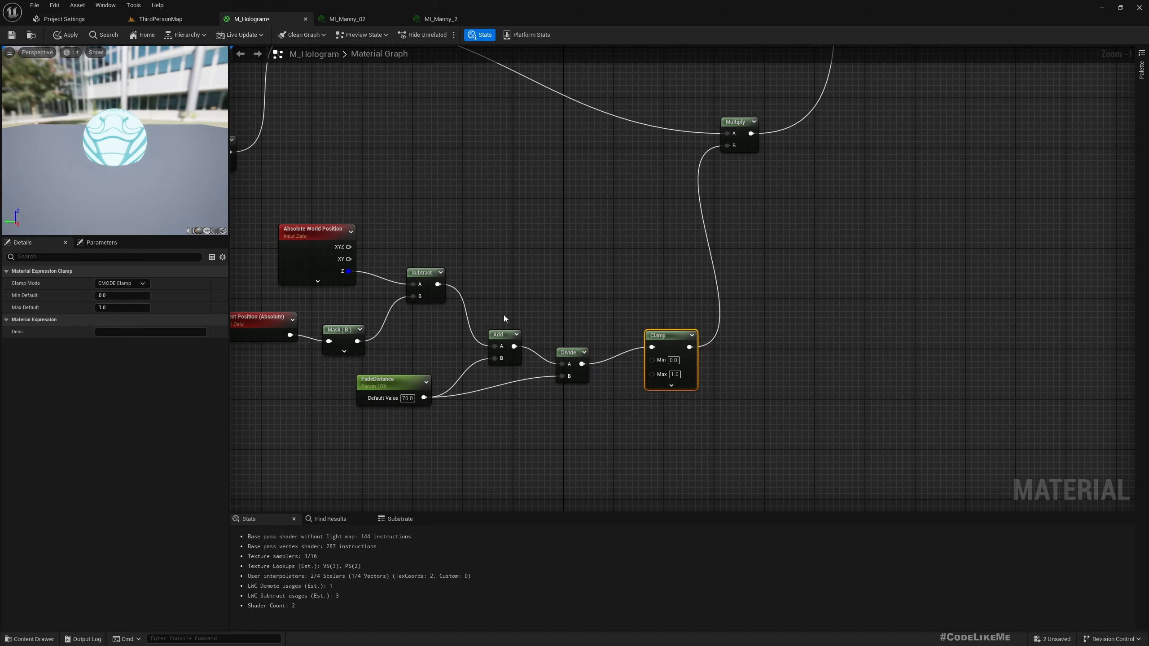
pyautogui.click(72, 36)
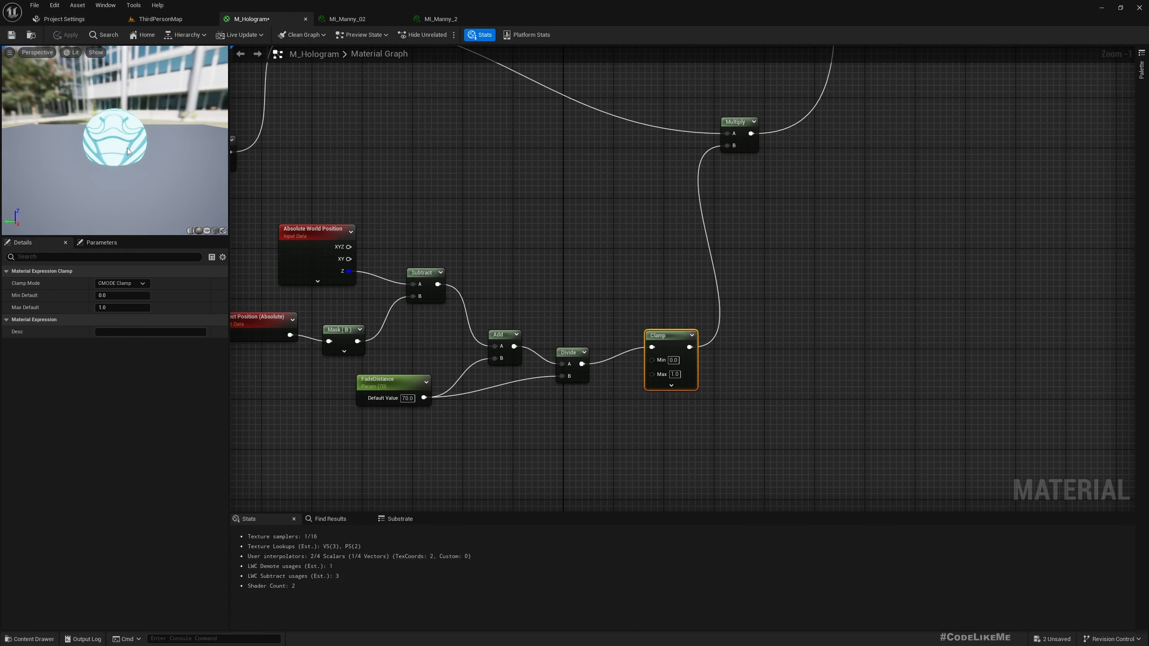
# Inspect the mannequin's fade toward the feet in ThirdPersonMap from several heights and distances.
pyautogui.click(159, 20)
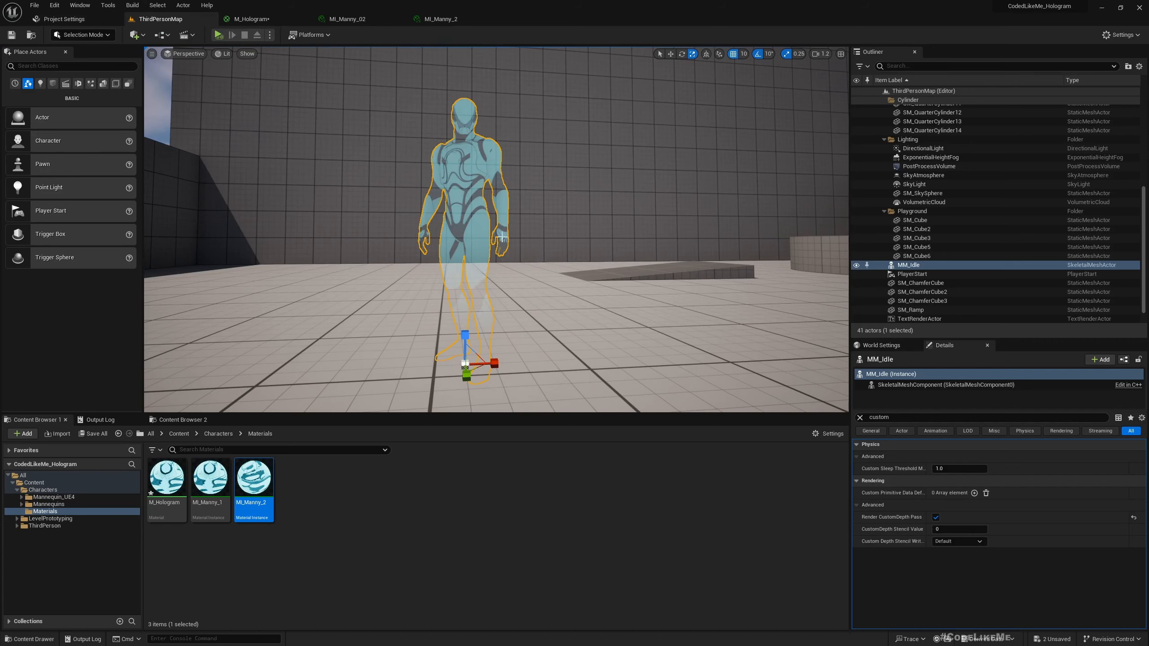
pyautogui.click(570, 249)
pyautogui.press('q')
pyautogui.moveTo(486, 284); pyautogui.dragTo(463, 294, button='right')
pyautogui.press('e')
pyautogui.press('q')
pyautogui.press('e')
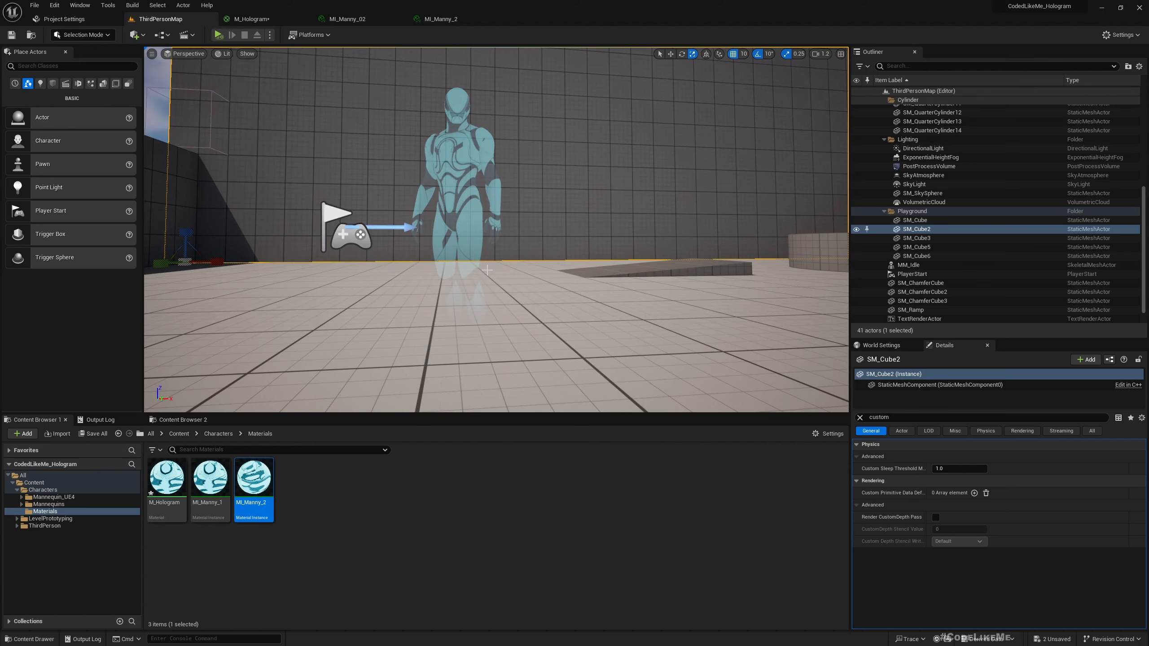
pyautogui.moveTo(520, 280)
pyautogui.mouseDown(button='middle')
pyautogui.moveTo(494, 213)
pyautogui.moveTo(445, 204)
pyautogui.moveTo(515, 281)
pyautogui.moveTo(540, 270)
pyautogui.mouseUp(button='middle')
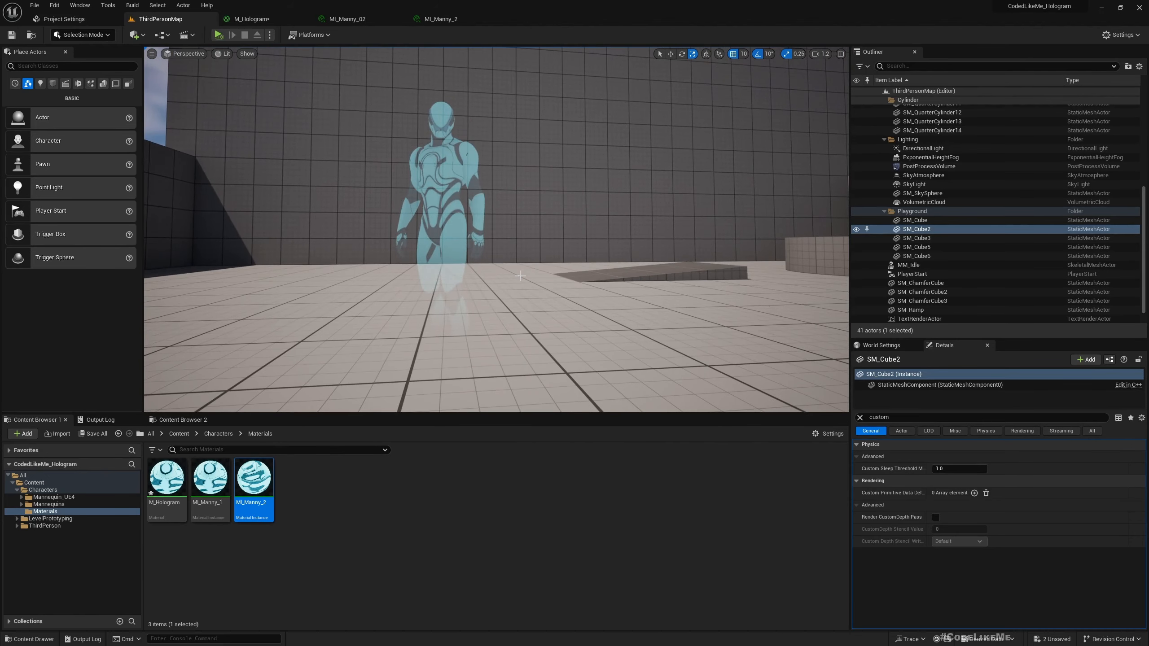
pyautogui.moveTo(520, 276); pyautogui.dragTo(534, 294, button='right')
pyautogui.press('w')
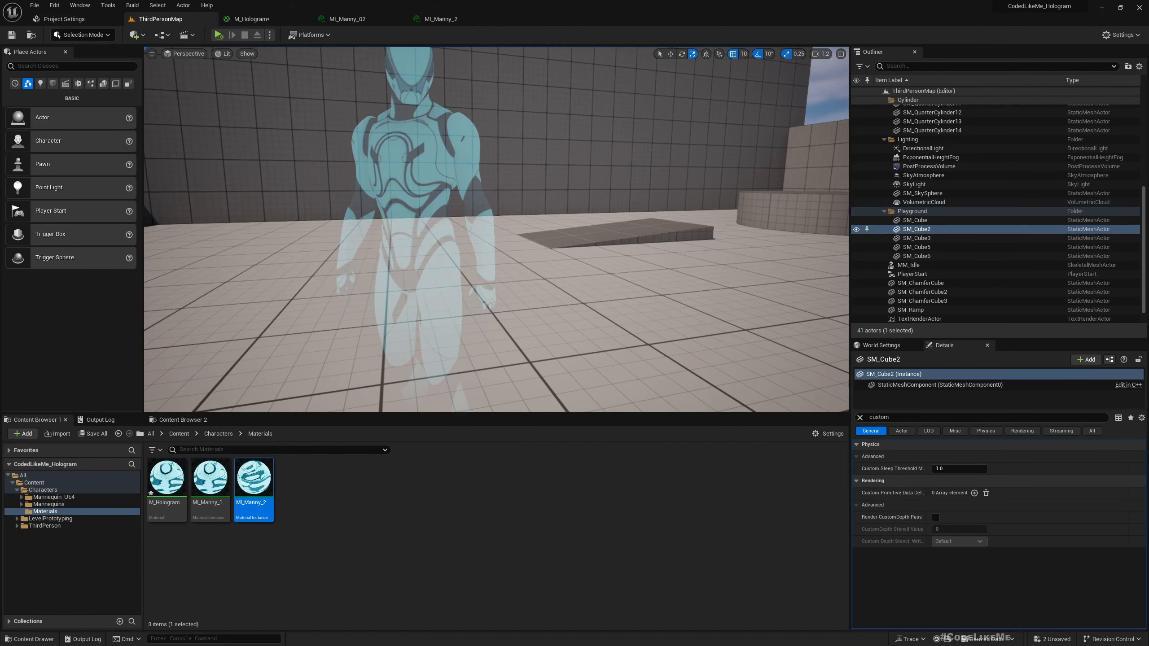
pyautogui.moveTo(507, 254); pyautogui.dragTo(476, 224, button='right')
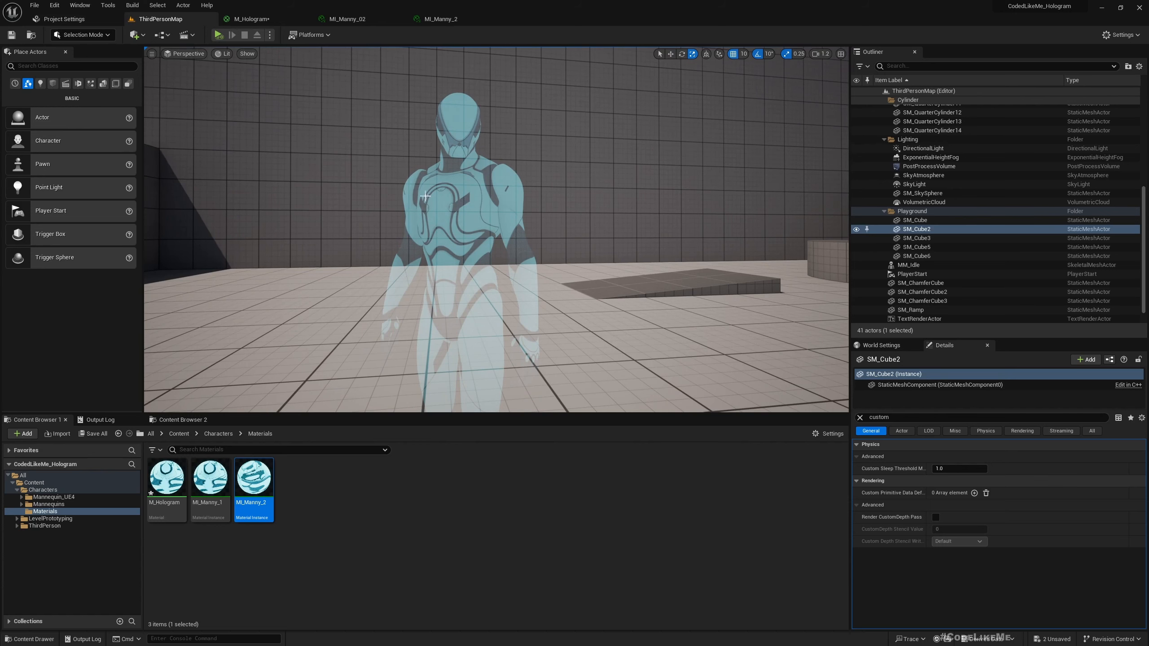
pyautogui.scroll(-4, 606, 198)
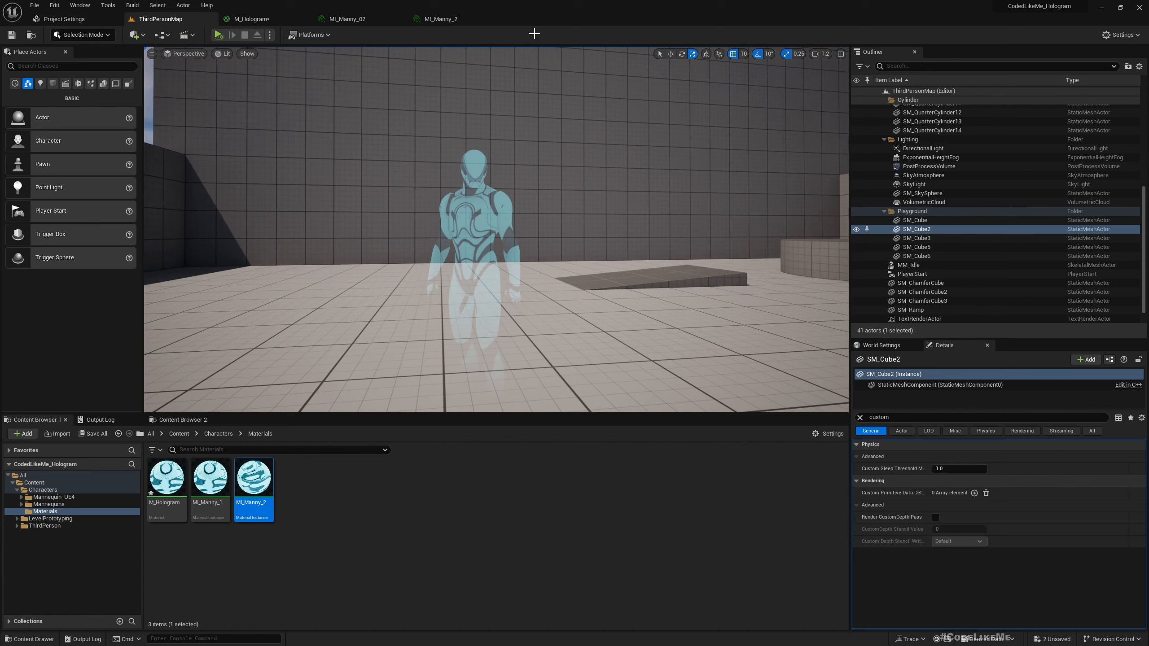
# In M_Hologram, group the height fade nodes from Absolute World Position through Clamp in a comment titled "Bottom Fade".
pyautogui.click(276, 18)
pyautogui.scroll(-3, 490, 234)
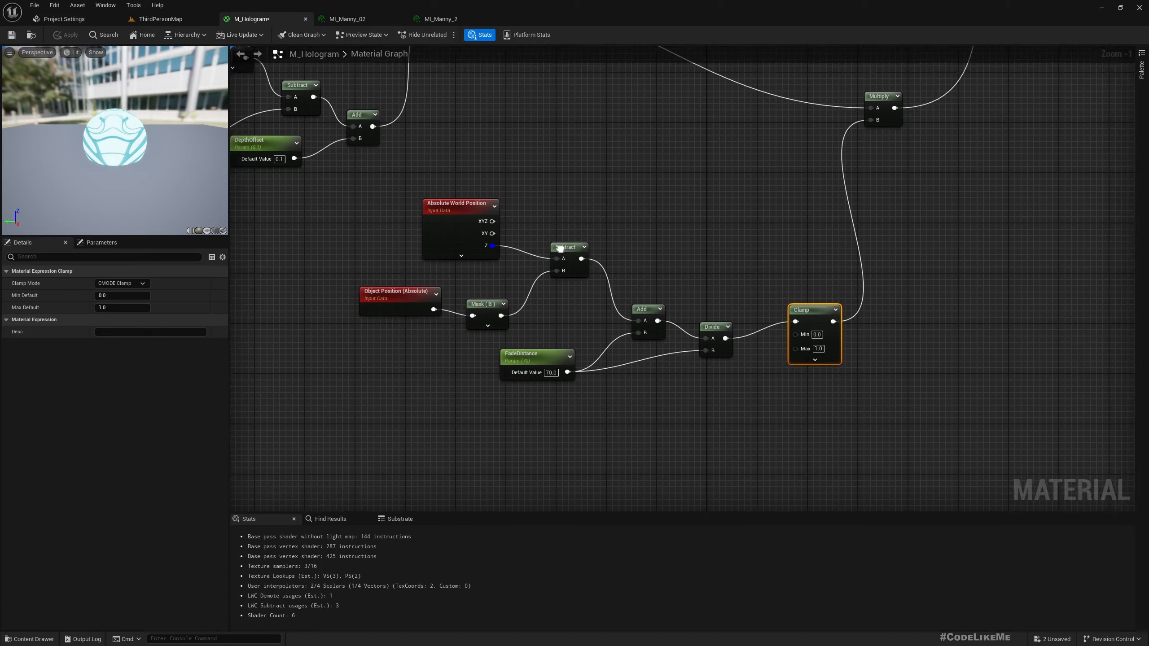
pyautogui.moveTo(491, 215); pyautogui.dragTo(782, 341)
pyautogui.press('c')
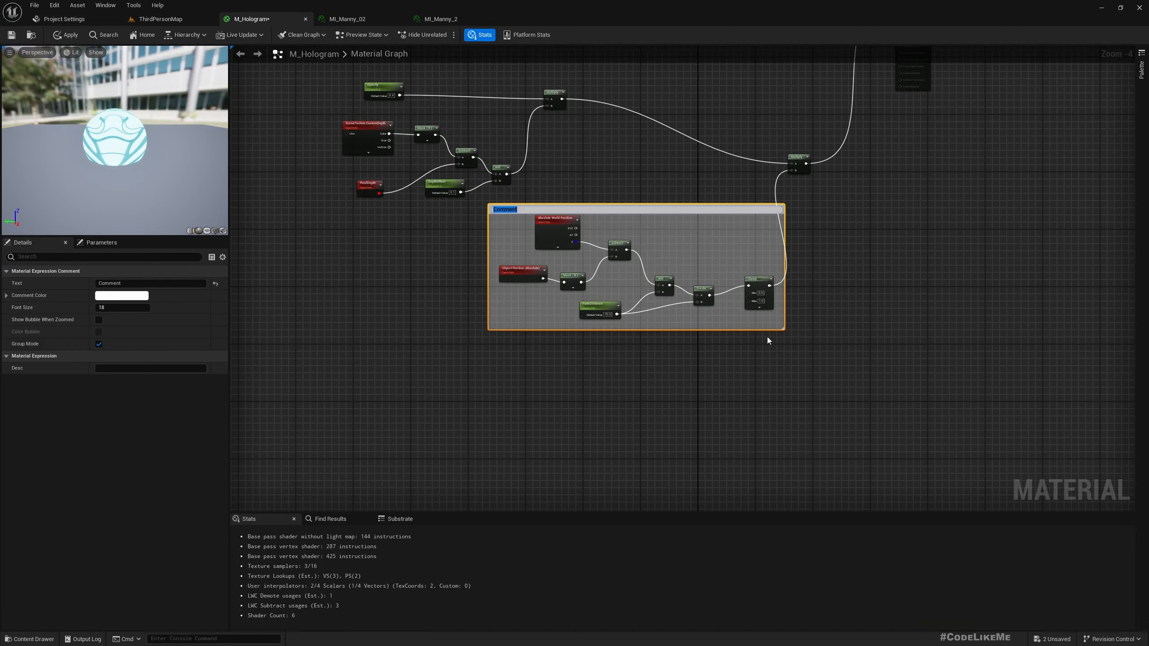
pyautogui.write('Fade')
pyautogui.press('Home')
pyautogui.write('Bottom')
pyautogui.press('Return')
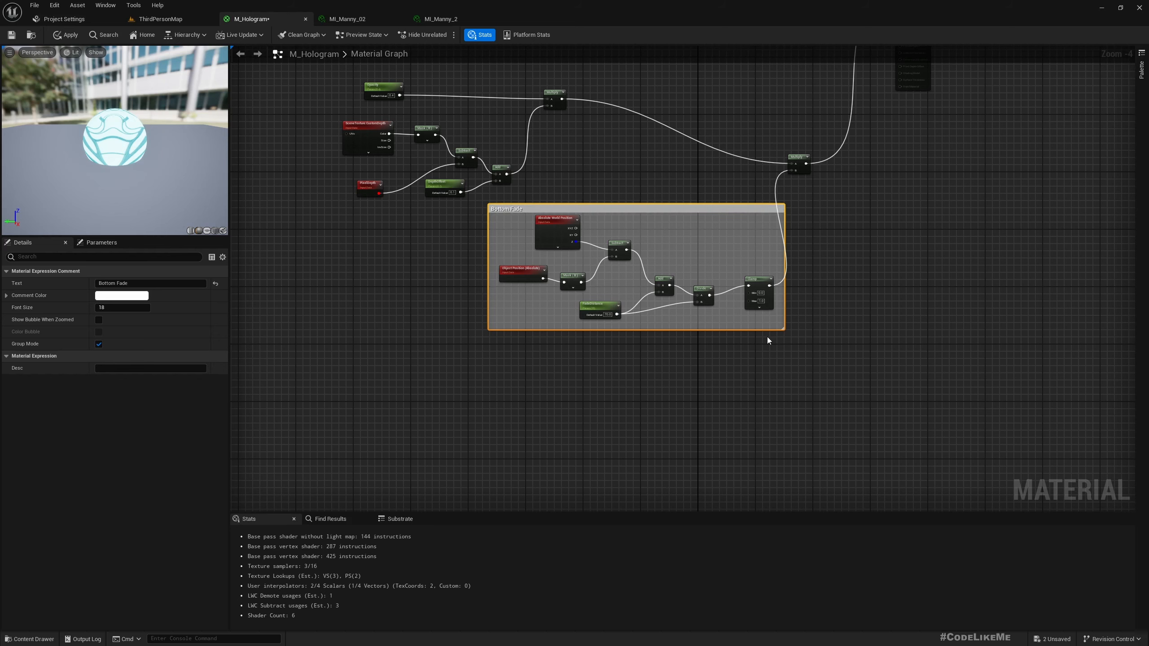
# Shift the opacity and custom depth nodes away from the Bottom Fade group and enclose them in a comment titled "Inner face culling".
pyautogui.moveTo(608, 223); pyautogui.dragTo(652, 272, button='right')
pyautogui.moveTo(378, 158); pyautogui.dragTo(623, 288)
pyautogui.moveTo(632, 199); pyautogui.dragTo(462, 200)
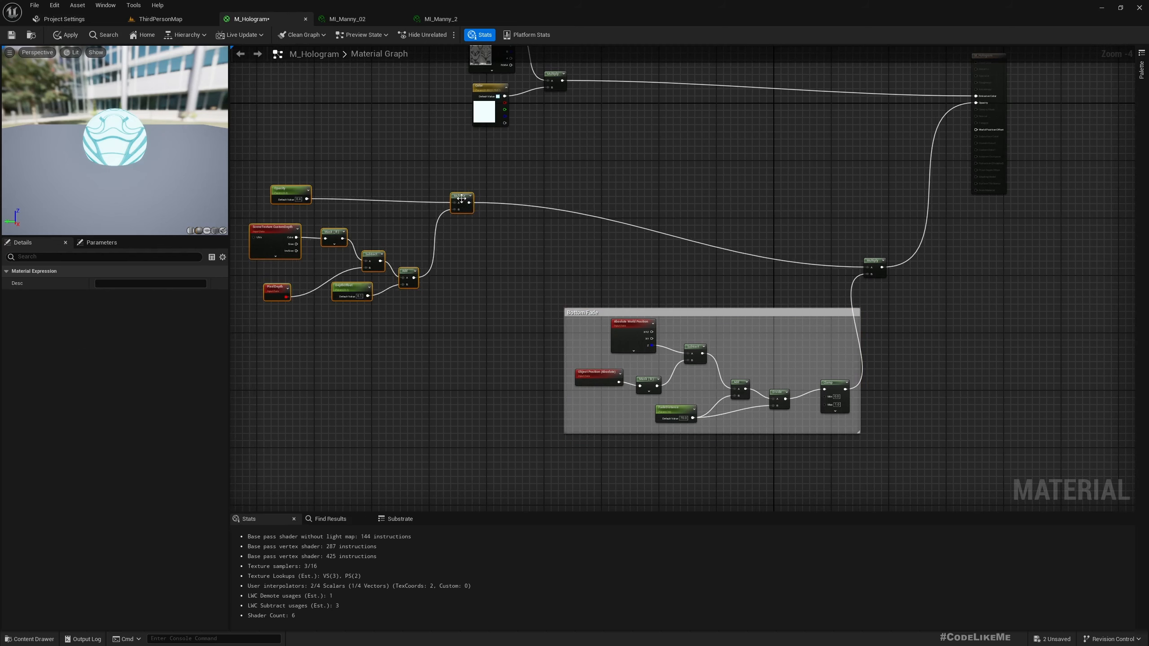
pyautogui.moveTo(470, 252); pyautogui.dragTo(549, 281, button='right')
pyautogui.press('c')
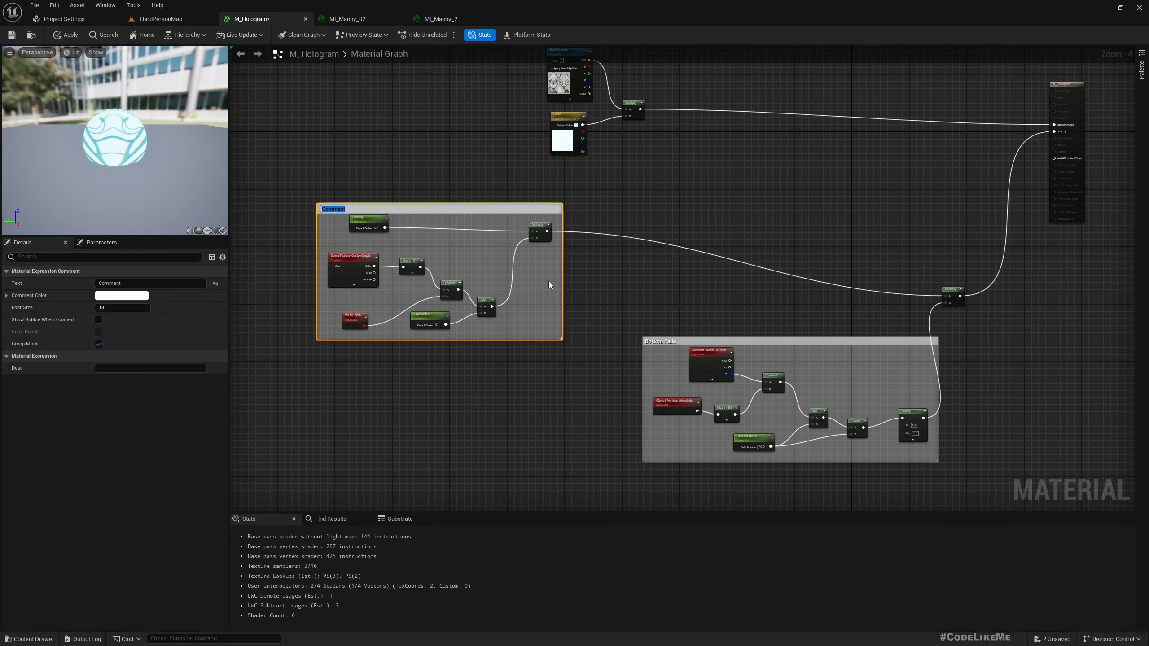
pyautogui.write('Inner face culling')
pyautogui.press('Return')
pyautogui.scroll(2, 519, 272)
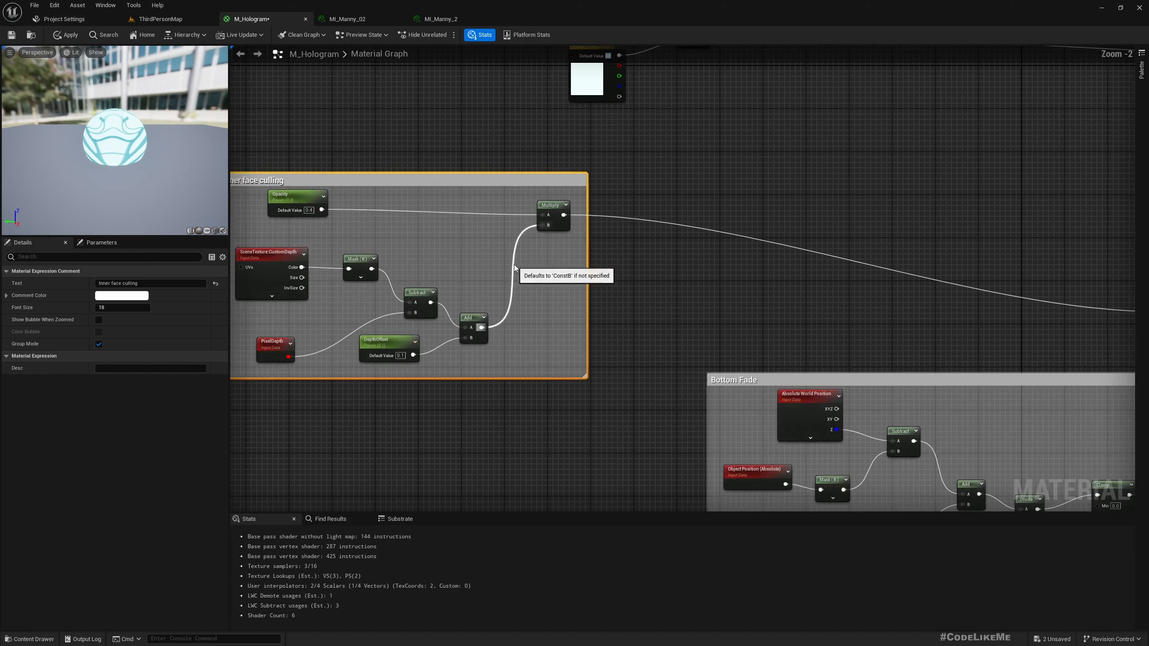
pyautogui.scroll(-3, 518, 270)
# Add an Absolute World Position node in the empty graph area below the Inner face culling group.
pyautogui.moveTo(405, 421); pyautogui.dragTo(541, 385, button='right')
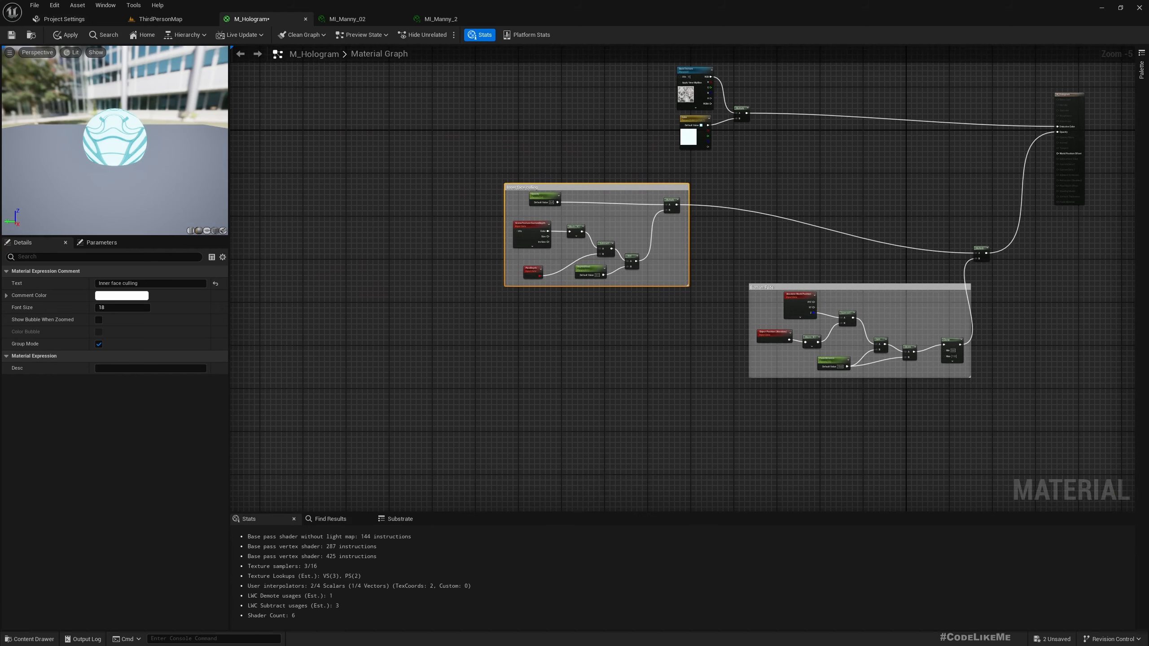
pyautogui.rightClick(473, 354)
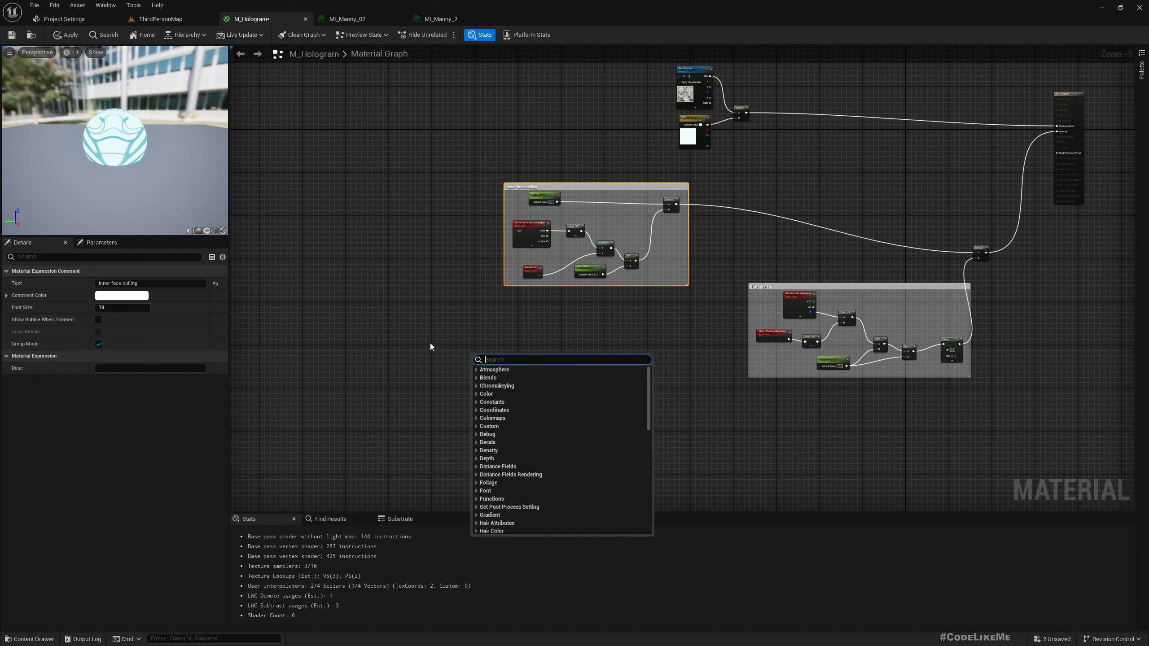
pyautogui.rightClick(428, 345)
pyautogui.write('workd')
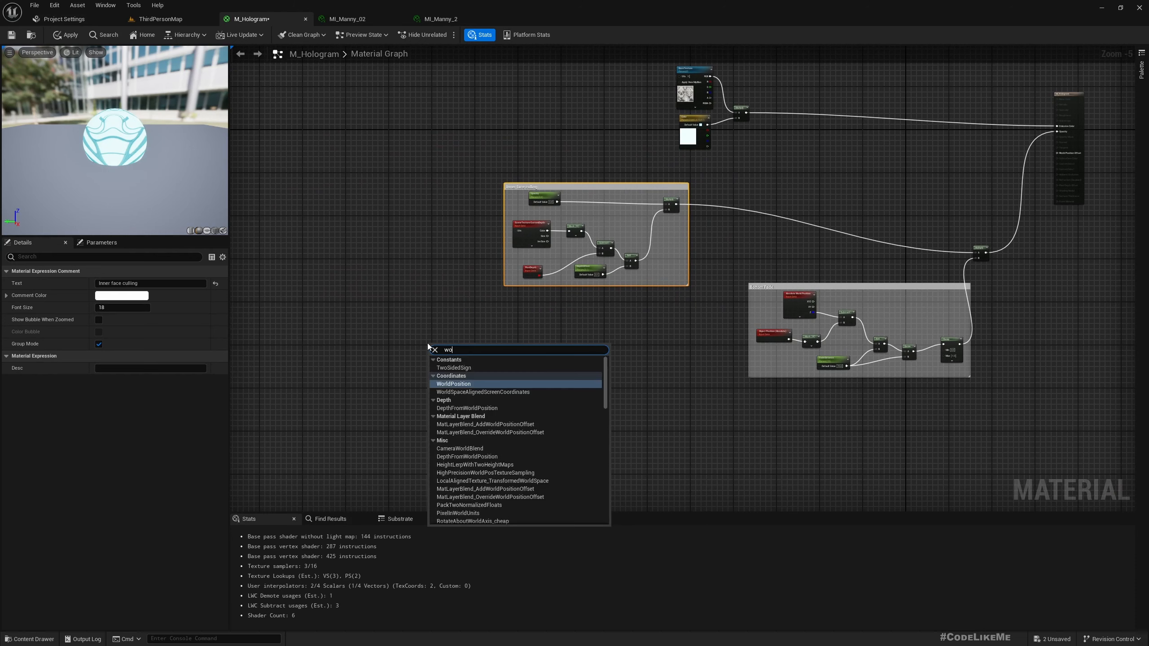
pyautogui.press('BackSpace')
pyautogui.press('BackSpace')
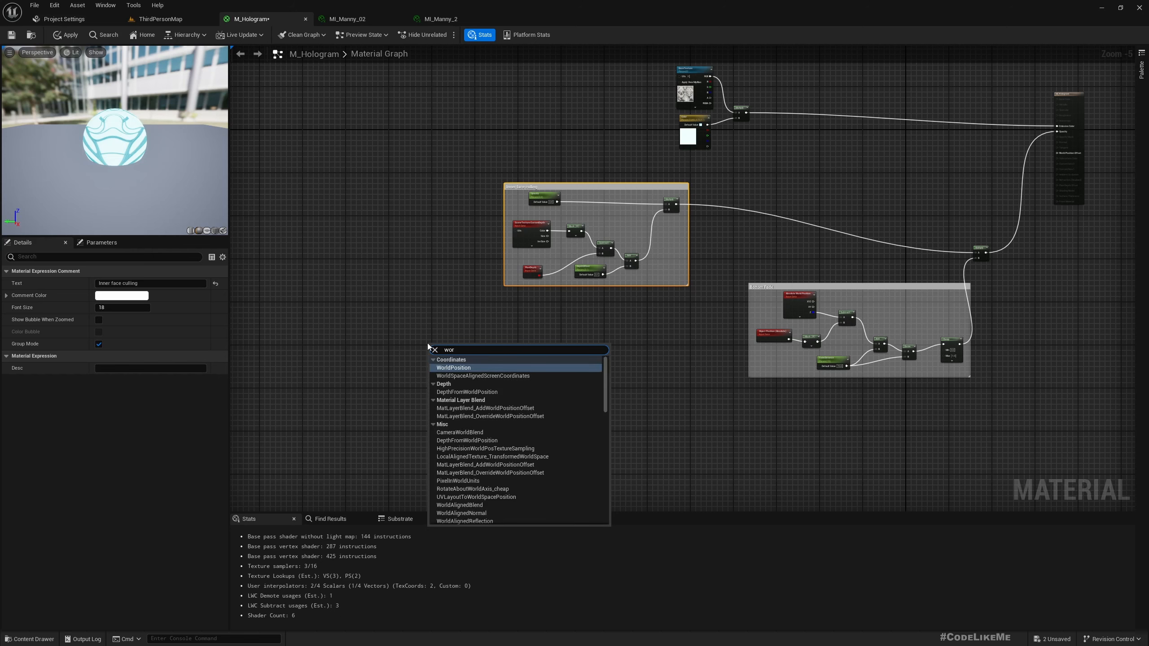
pyautogui.write('ldpo')
pyautogui.press('Return')
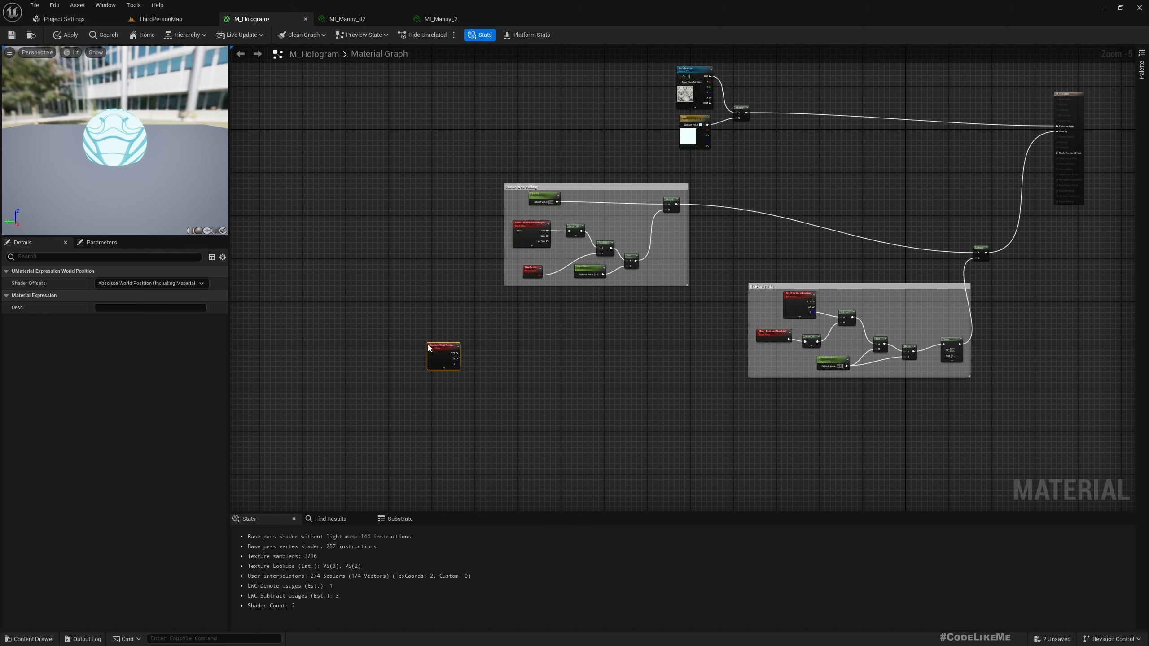
# Create an Fmod node with the new Absolute World Position node's Z output as input A, and align it with that output.
pyautogui.scroll(4, 428, 347)
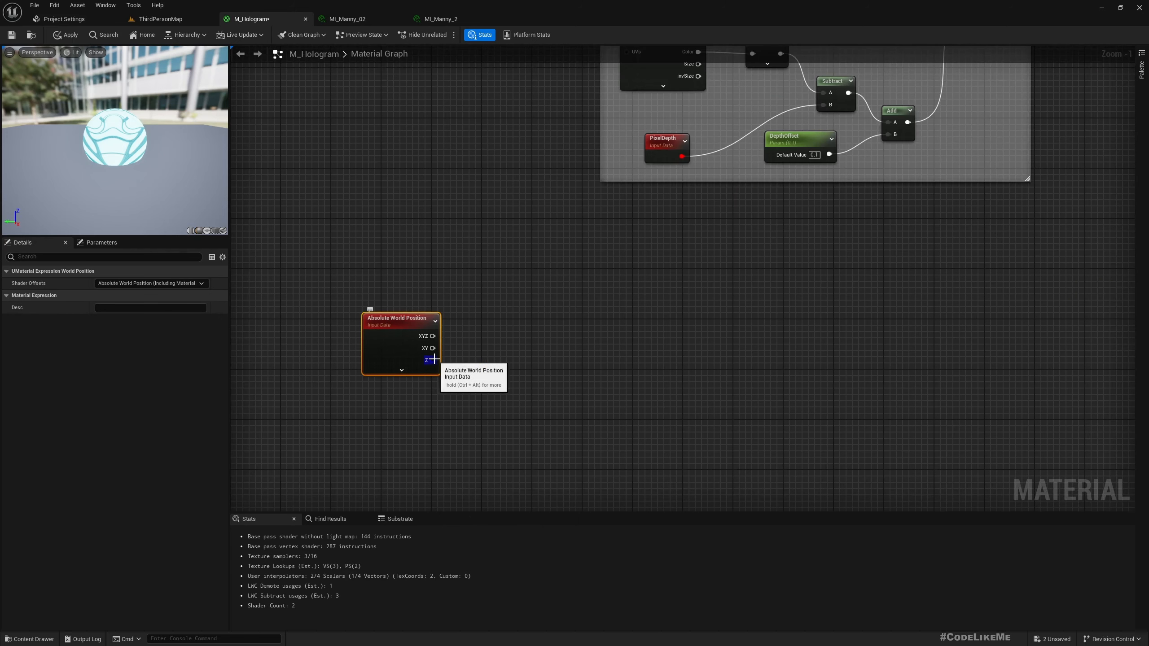
pyautogui.moveTo(433, 359); pyautogui.dragTo(507, 366)
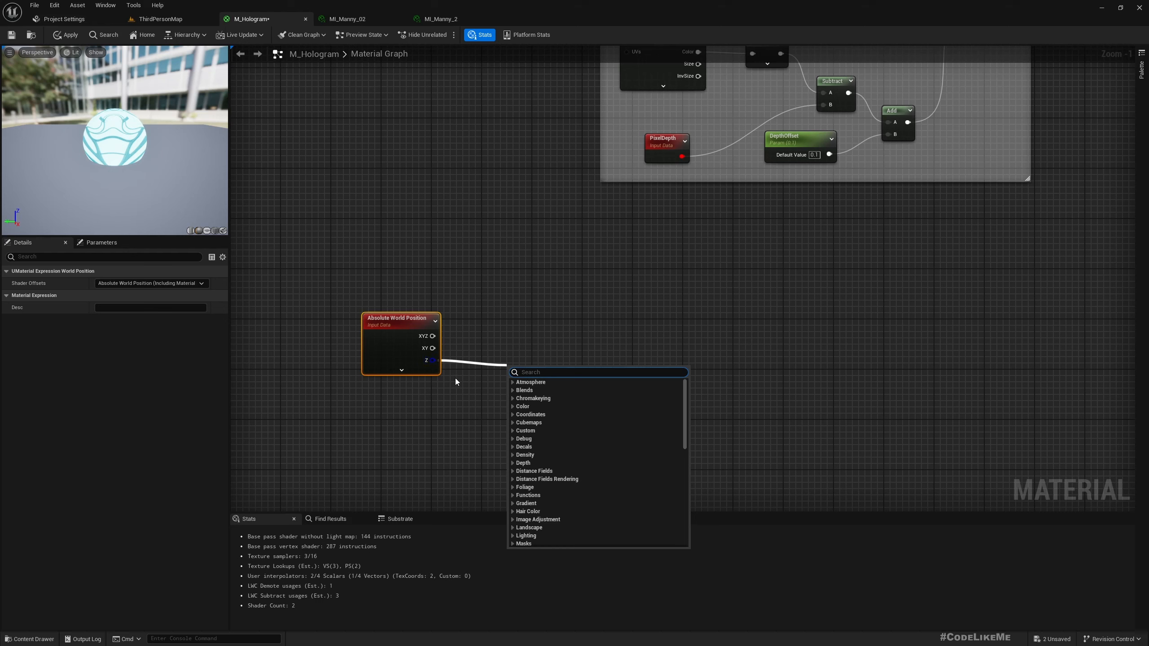
pyautogui.write('f')
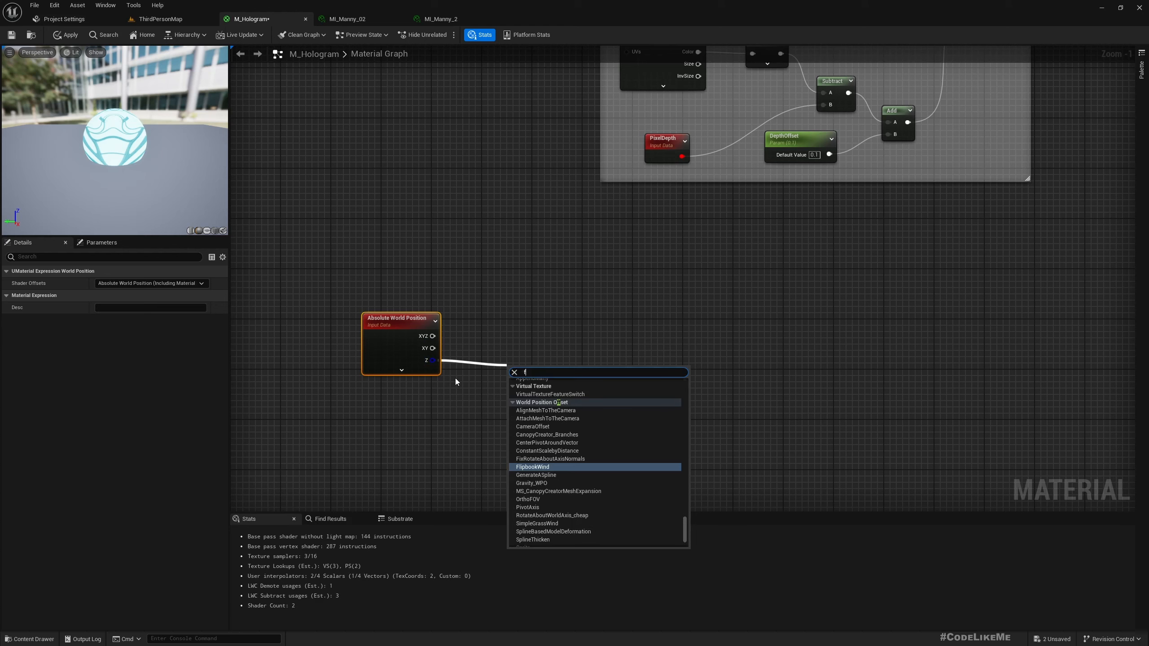
pyautogui.write('mod')
pyautogui.press('Return')
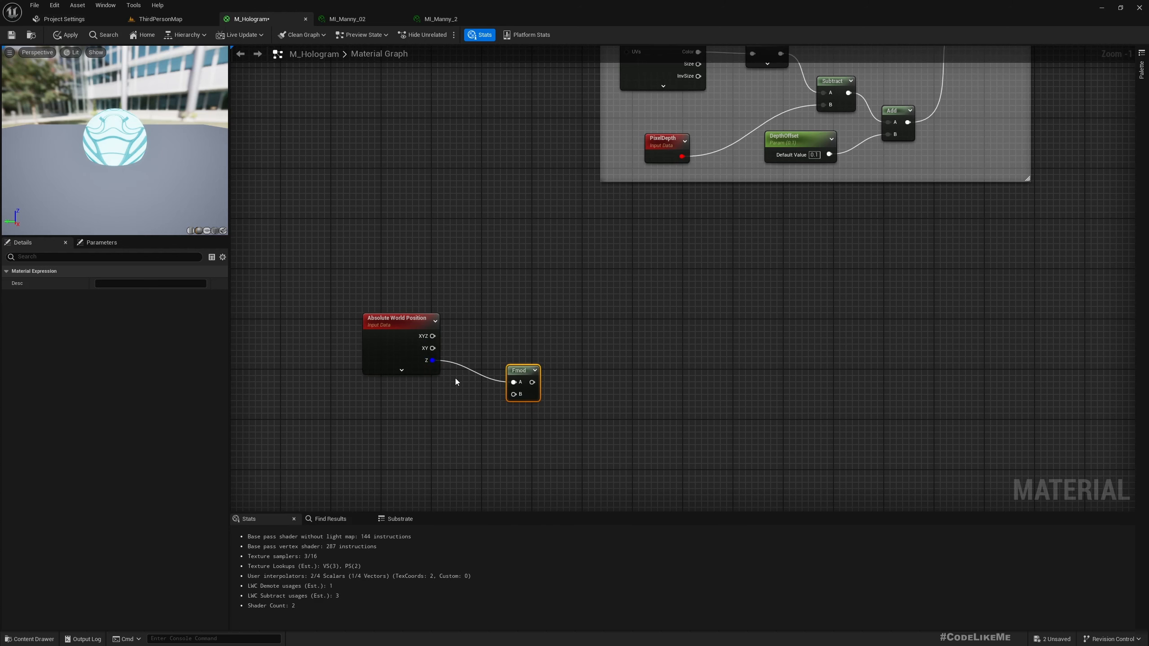
pyautogui.moveTo(518, 370); pyautogui.dragTo(537, 348)
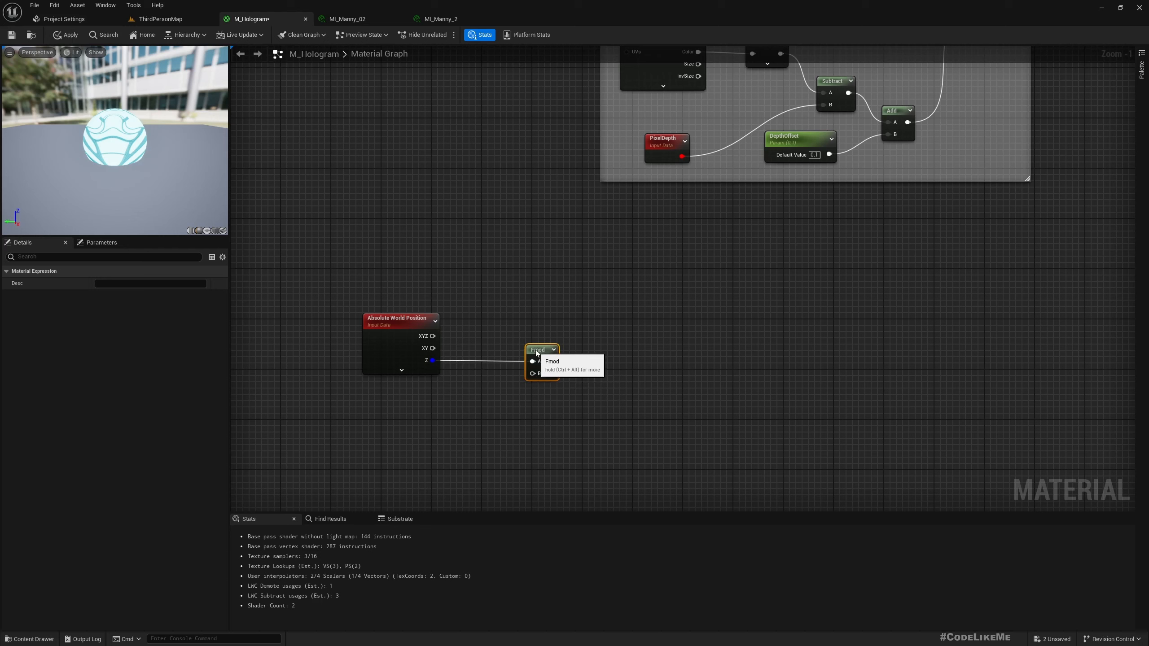
# Promote Fmod's B input to a parameter named StripeWidth with default value 1, placed below Absolute World Position.
pyautogui.rightClick(532, 373)
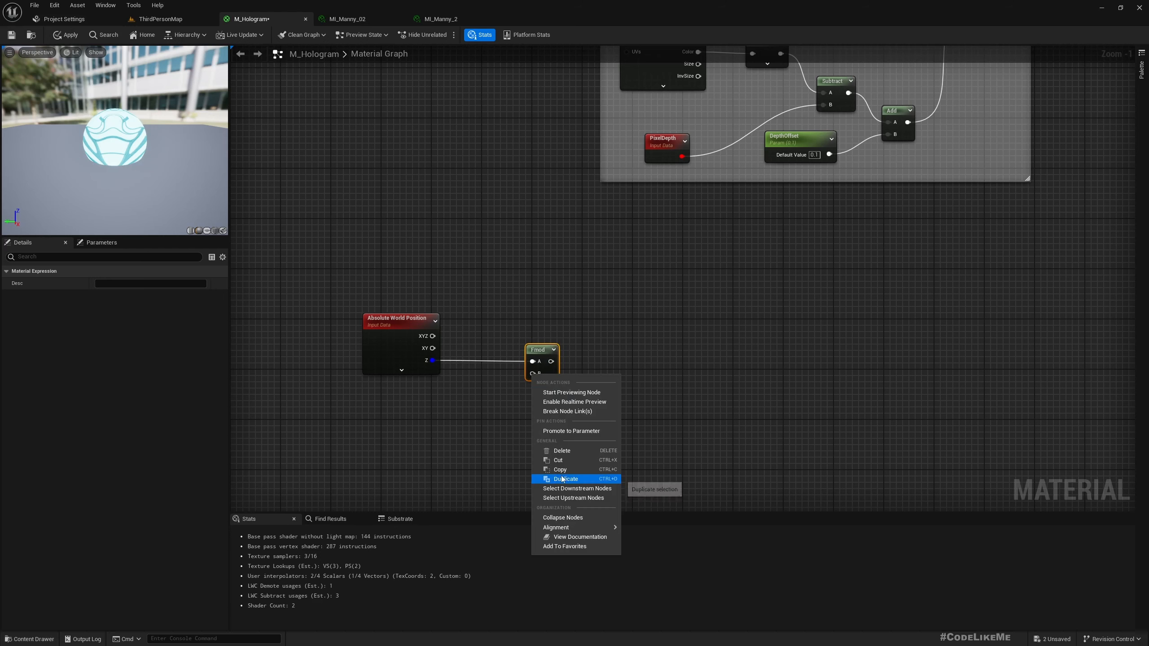
pyautogui.click(562, 431)
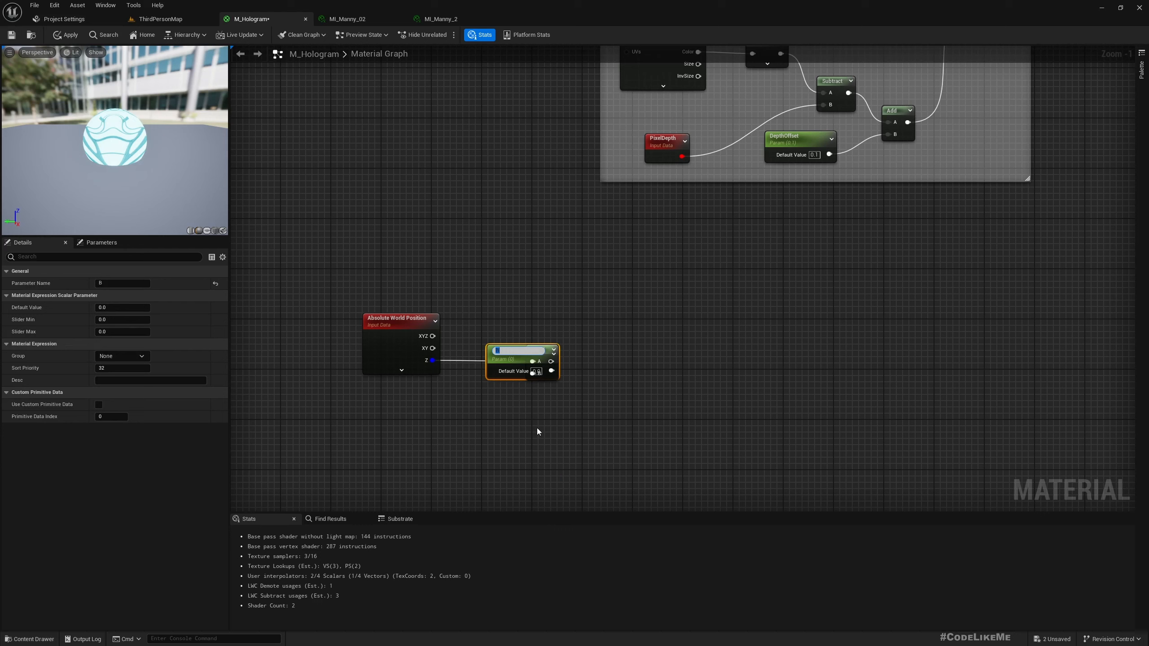
pyautogui.write('StripeWidth')
pyautogui.press('Return')
pyautogui.moveTo(493, 369); pyautogui.dragTo(404, 413)
pyautogui.click(437, 418)
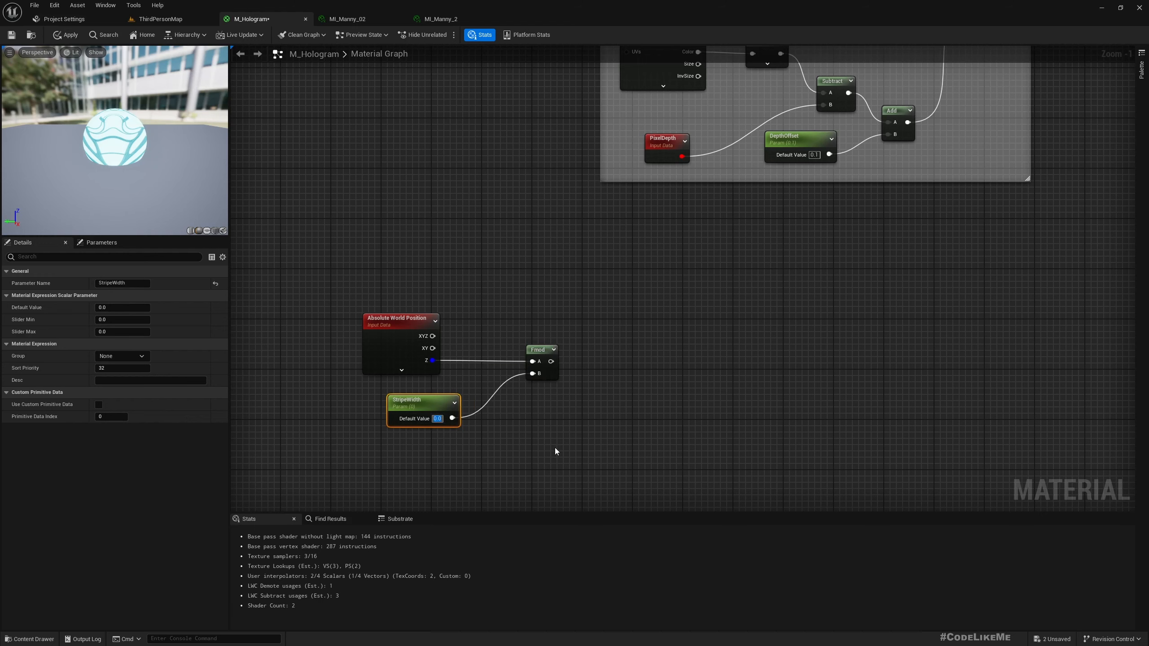
pyautogui.write('1')
pyautogui.press('Return')
# Create an If node that takes the Fmod result as input A and line it up with Fmod.
pyautogui.moveTo(600, 375); pyautogui.dragTo(538, 376, button='right')
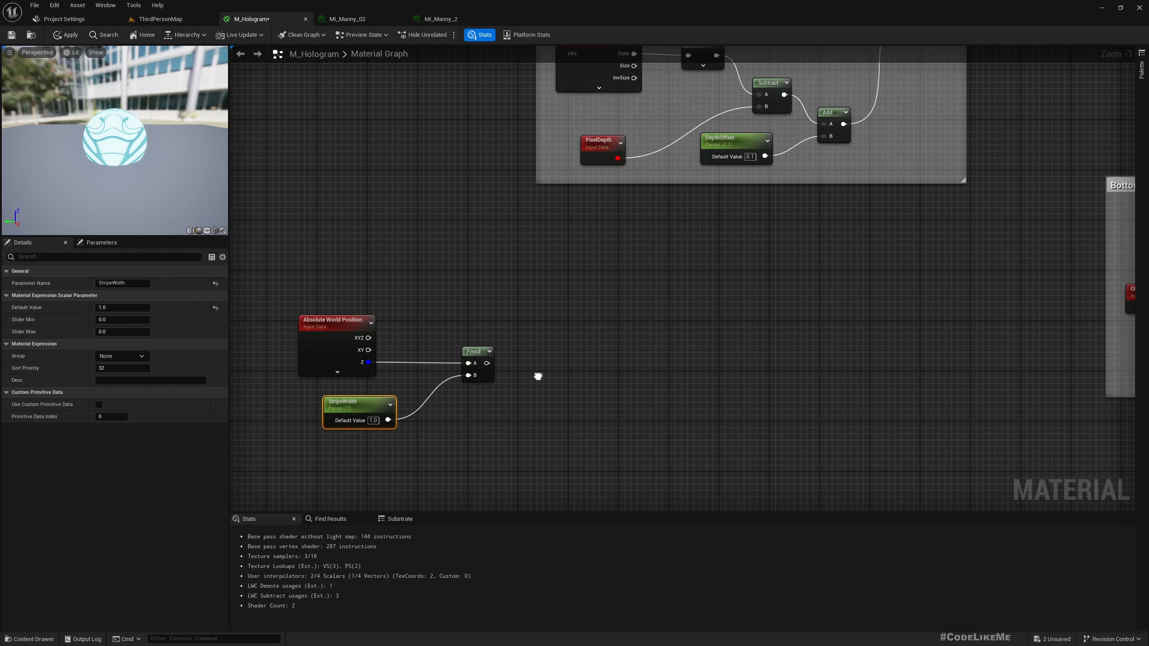
pyautogui.moveTo(537, 376); pyautogui.dragTo(494, 371, button='right')
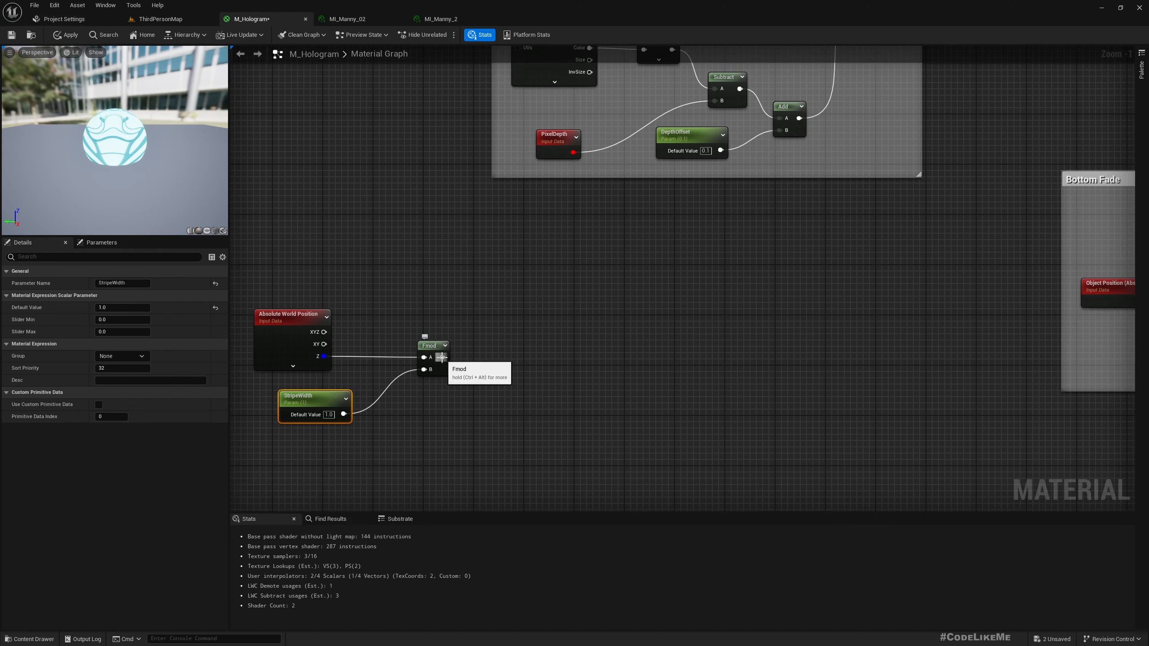
pyautogui.moveTo(443, 358); pyautogui.dragTo(562, 358)
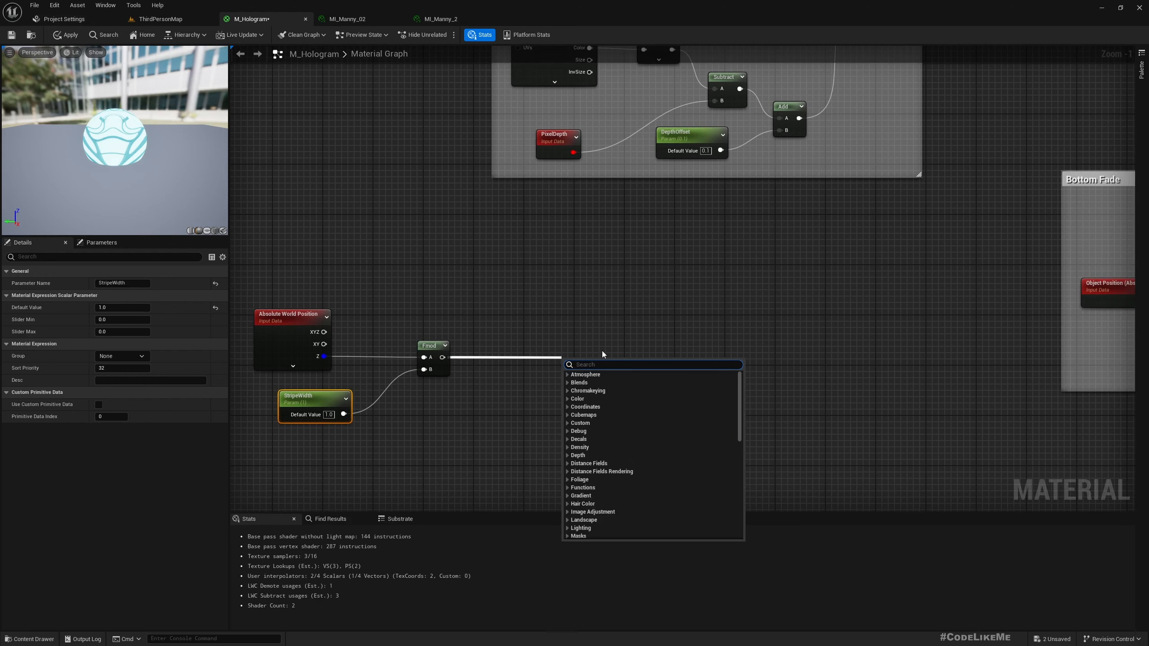
pyautogui.write('if')
pyautogui.press('Return')
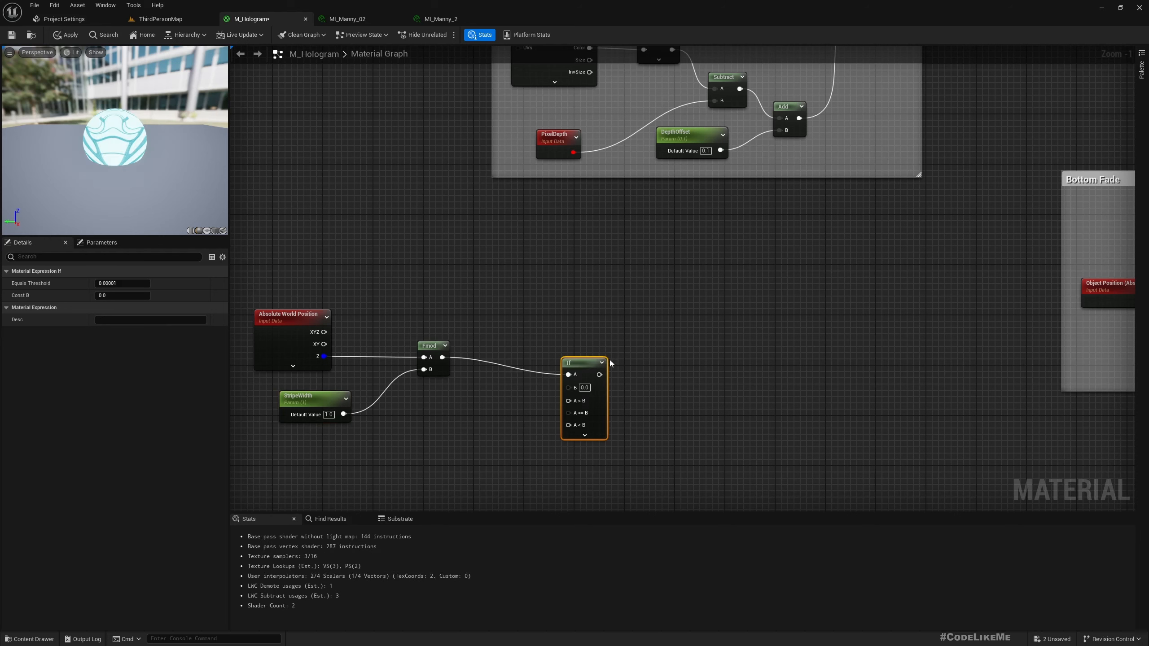
pyautogui.moveTo(587, 365); pyautogui.dragTo(589, 347)
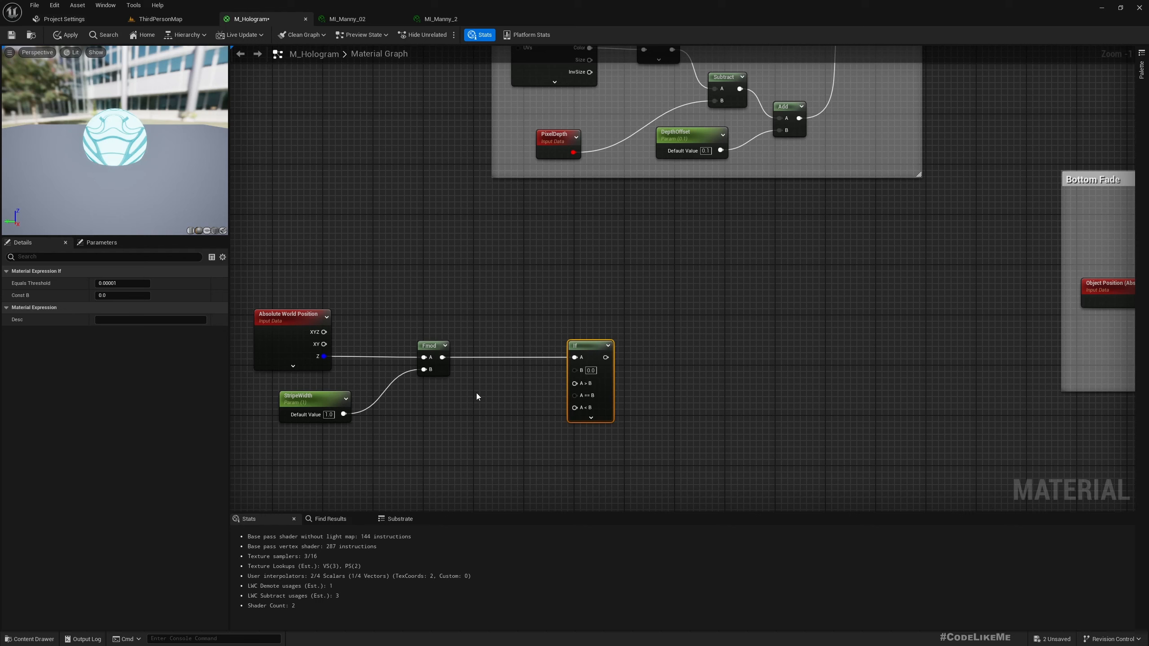
# Divide StripeWidth by 2 with a Divide node placed below Fmod, and feed the result into If's B input.
pyautogui.moveTo(450, 390); pyautogui.dragTo(448, 381, button='right')
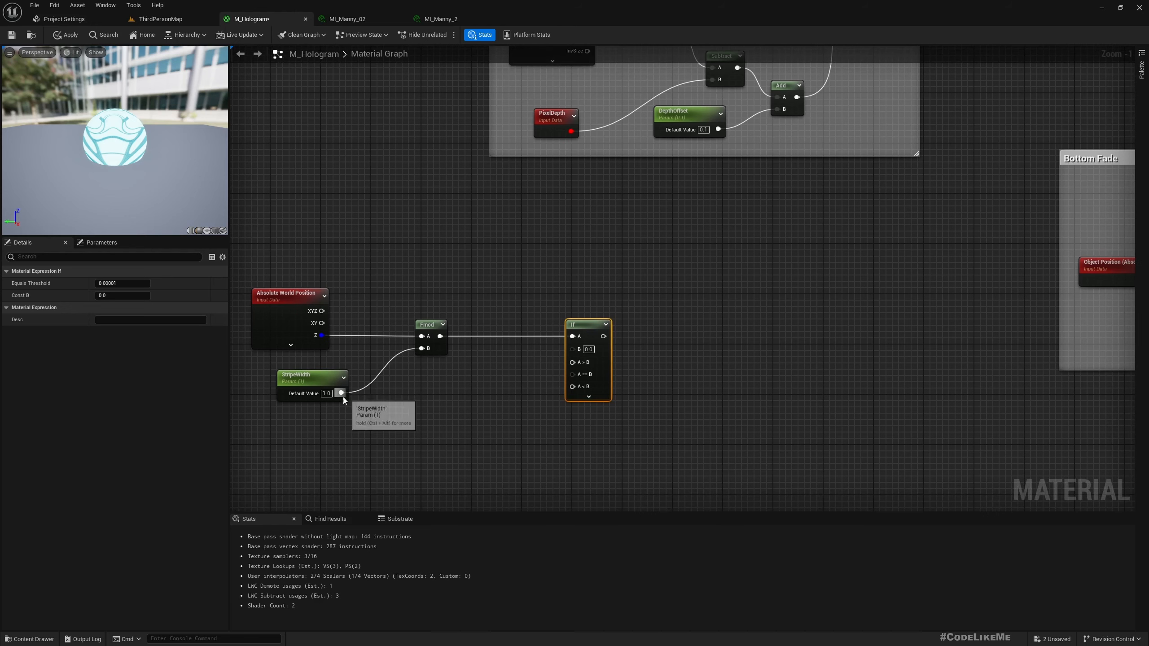
pyautogui.moveTo(341, 392); pyautogui.dragTo(457, 392)
pyautogui.write('/')
pyautogui.press('Return')
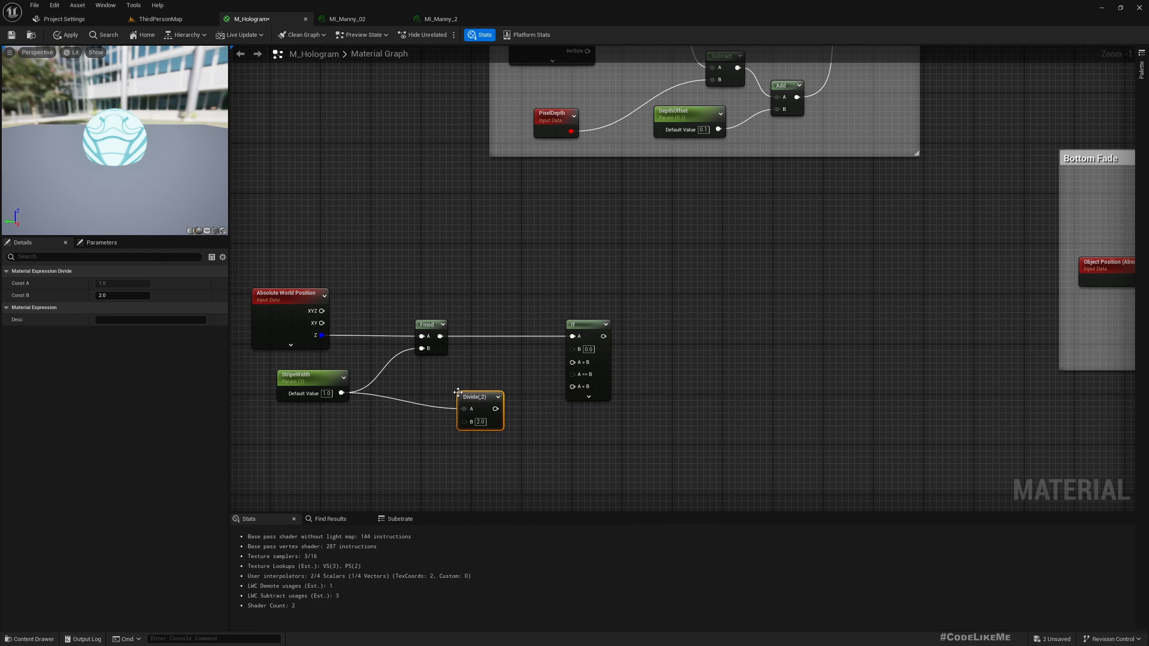
pyautogui.moveTo(483, 391); pyautogui.dragTo(477, 441)
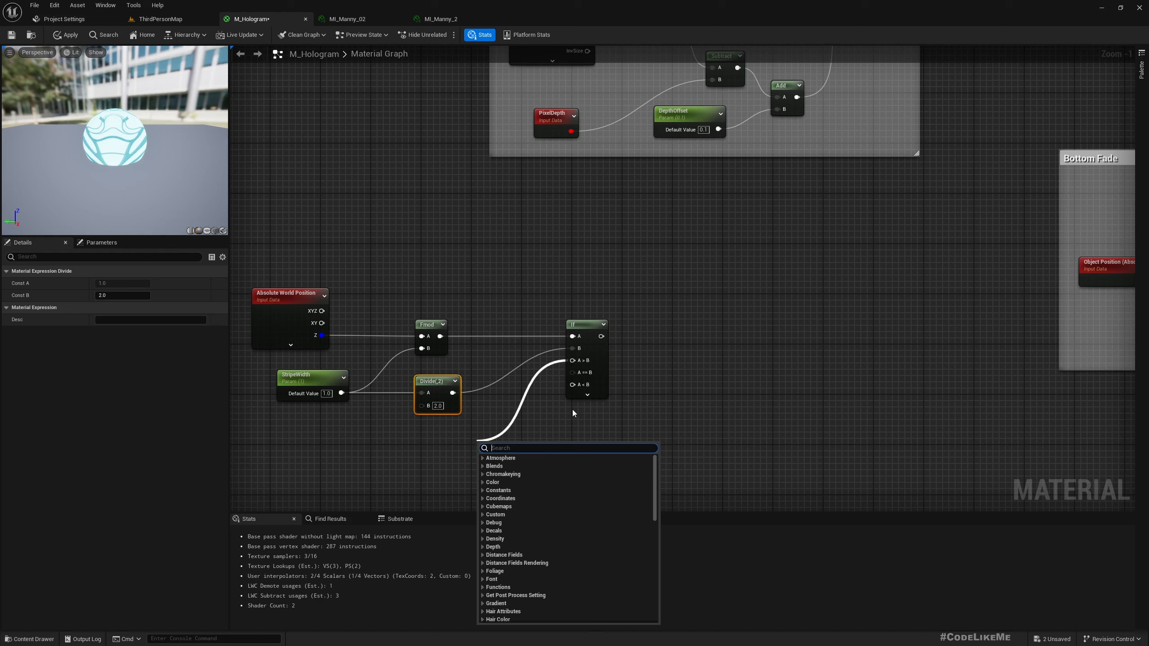
pyautogui.rightClick(584, 366)
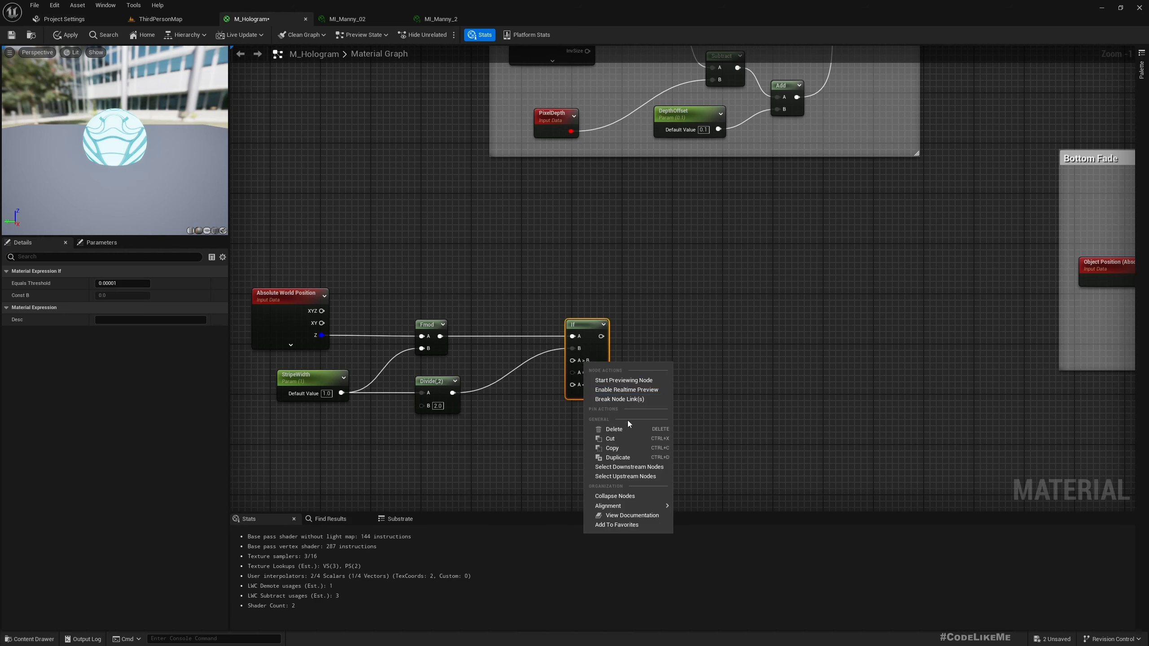
pyautogui.moveTo(634, 507)
pyautogui.click(515, 418)
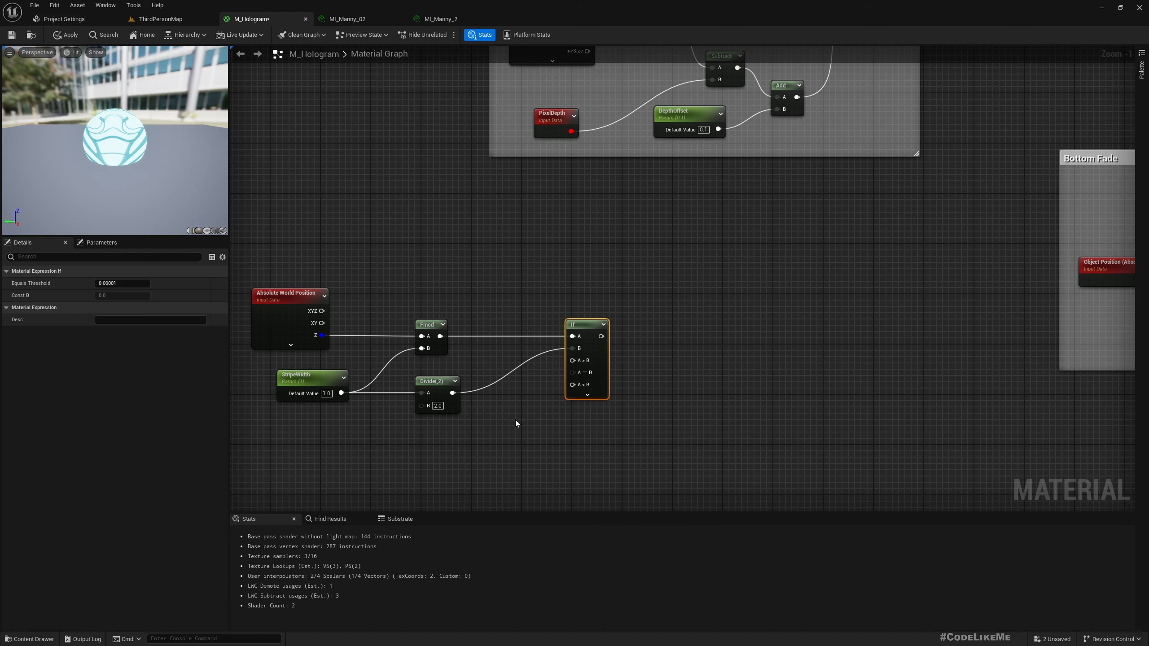
pyautogui.click(516, 418)
# Add a Constant of 0.6 below the Divide node as the If node's A > B input.
pyautogui.moveTo(573, 360); pyautogui.dragTo(458, 449)
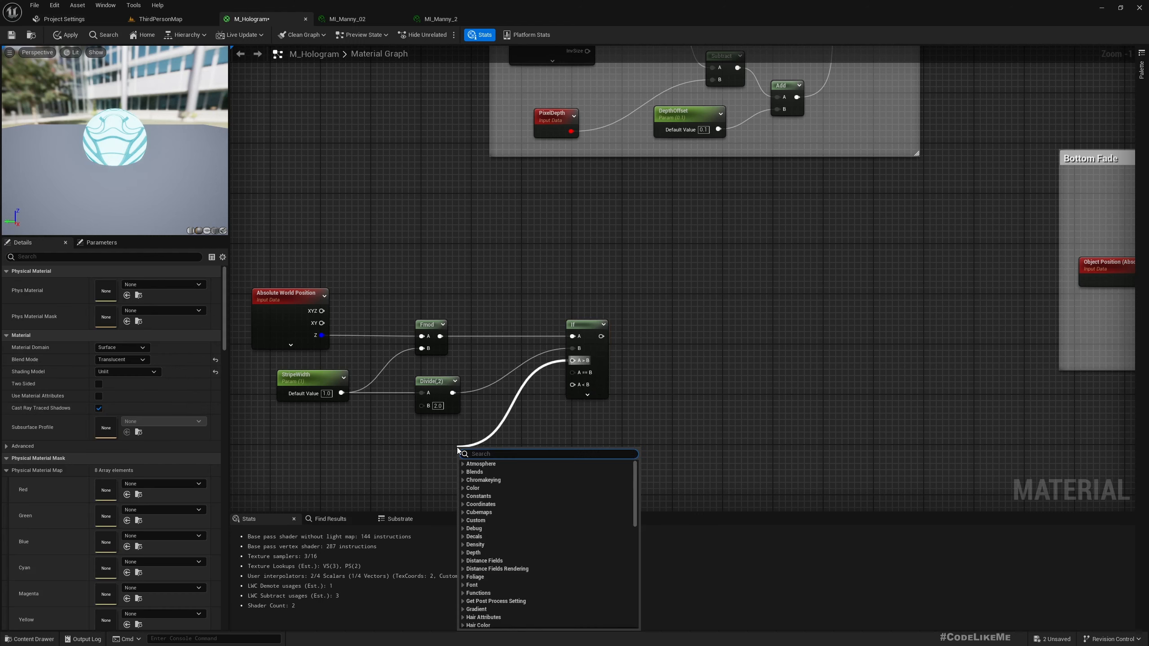
pyautogui.write('cons')
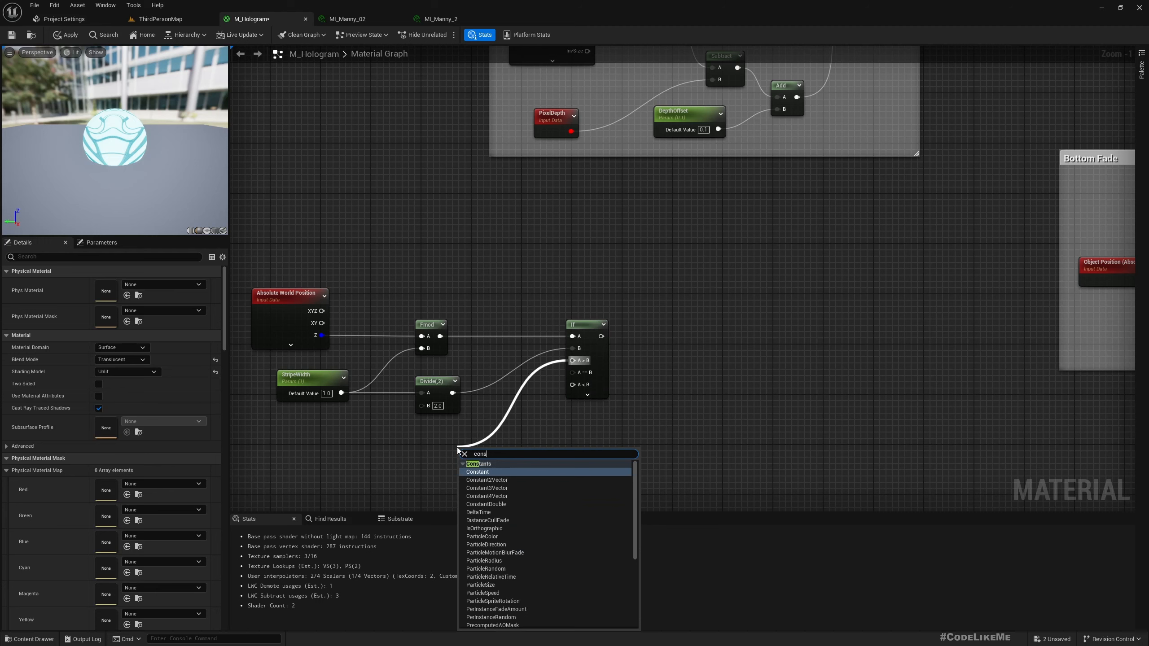
pyautogui.press('Return')
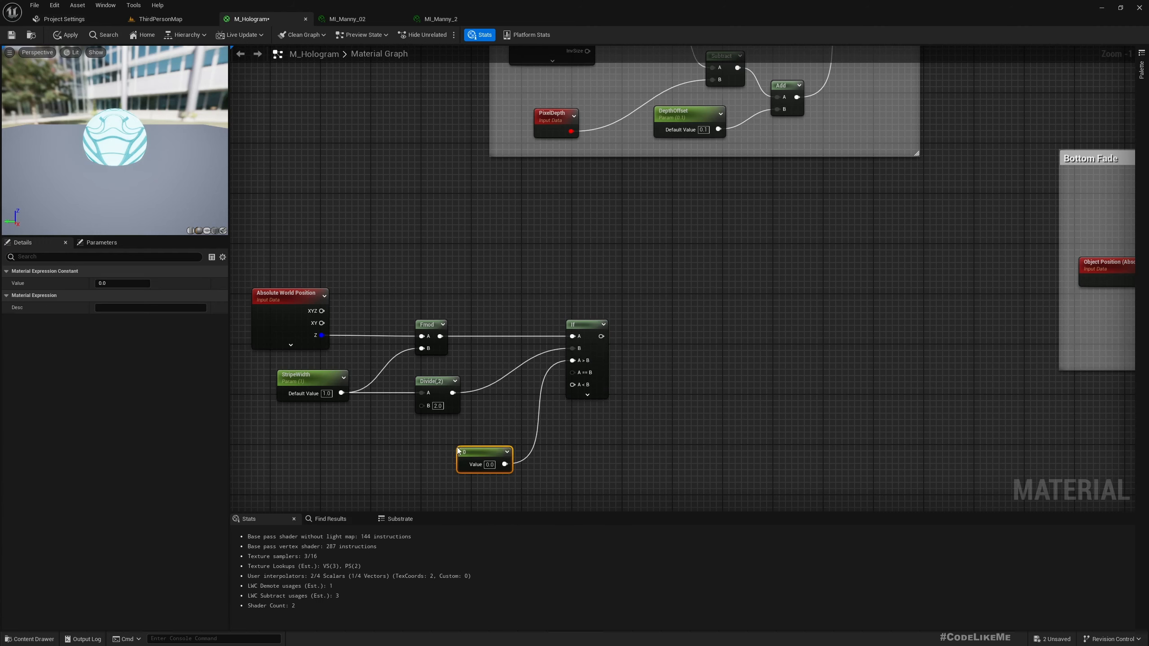
pyautogui.moveTo(459, 455); pyautogui.dragTo(423, 435)
pyautogui.click(453, 444)
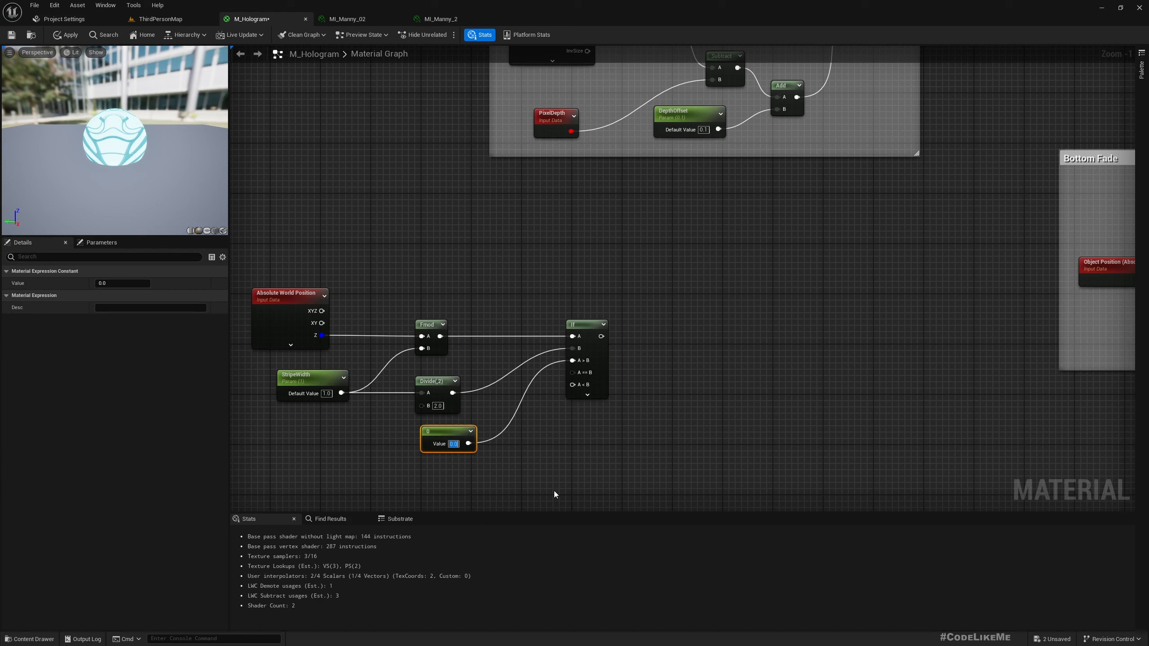
pyautogui.write('0.6')
pyautogui.press('Return')
# Add a Constant of 1 below the 0.6 constant and connect it to the If node's A < B and A == B inputs.
pyautogui.moveTo(573, 384); pyautogui.dragTo(484, 481)
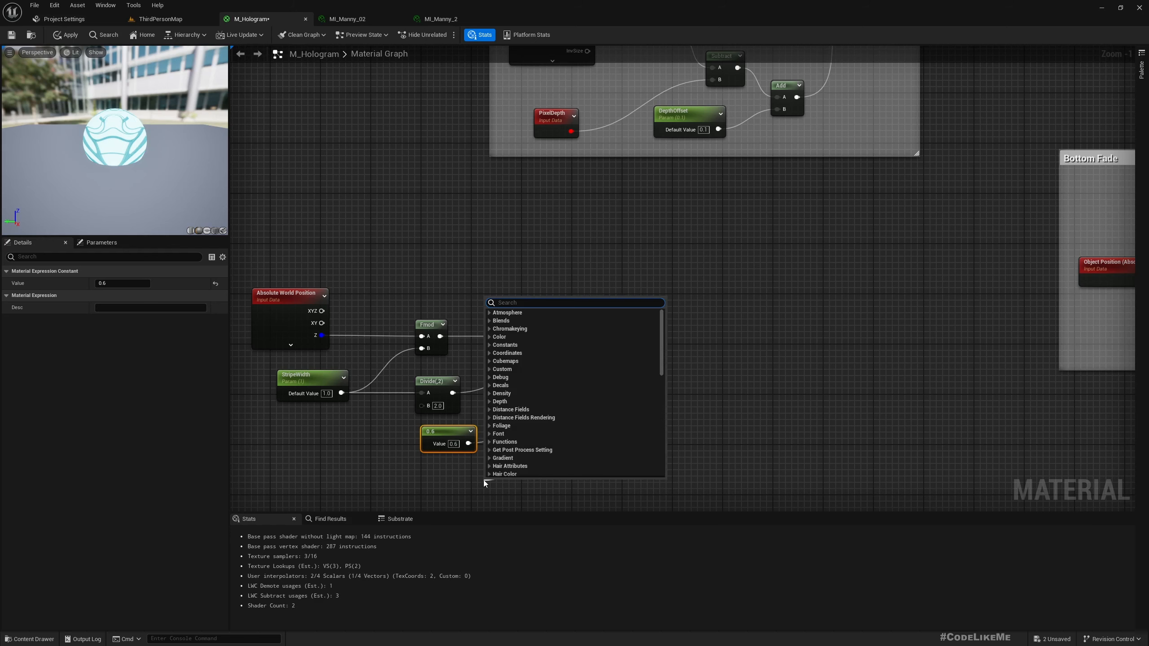
pyautogui.write('const')
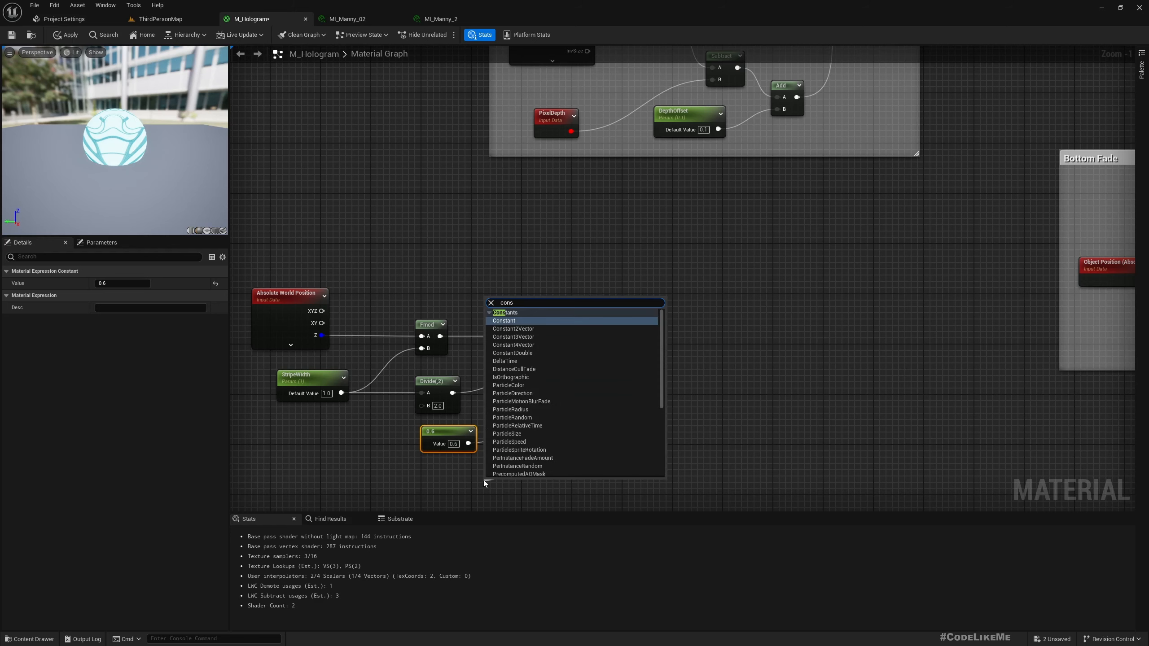
pyautogui.press('Return')
pyautogui.moveTo(519, 488); pyautogui.dragTo(463, 466)
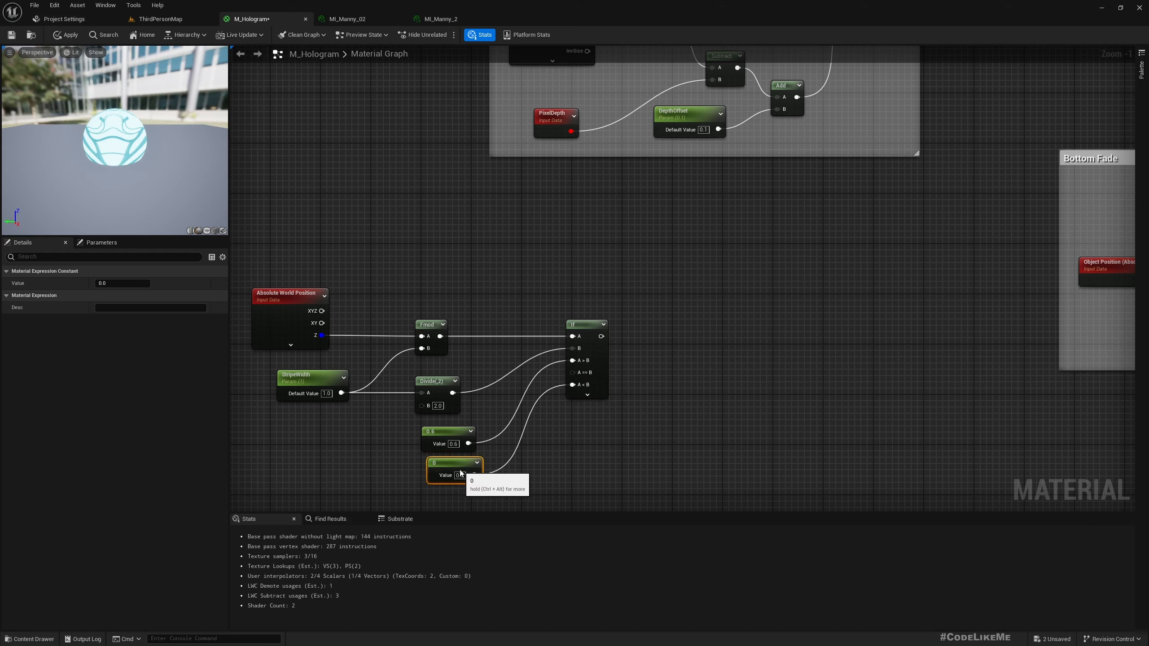
pyautogui.click(460, 476)
pyautogui.write('1')
pyautogui.press('Return')
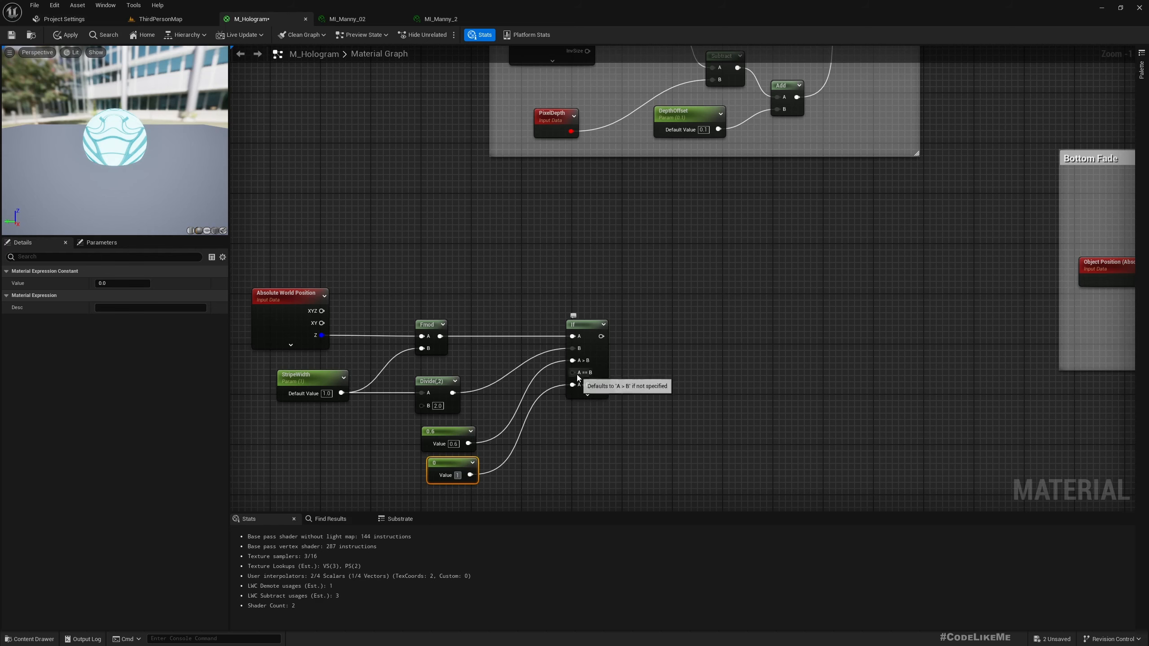
pyautogui.moveTo(573, 373); pyautogui.dragTo(475, 475)
pyautogui.scroll(-2, 597, 437)
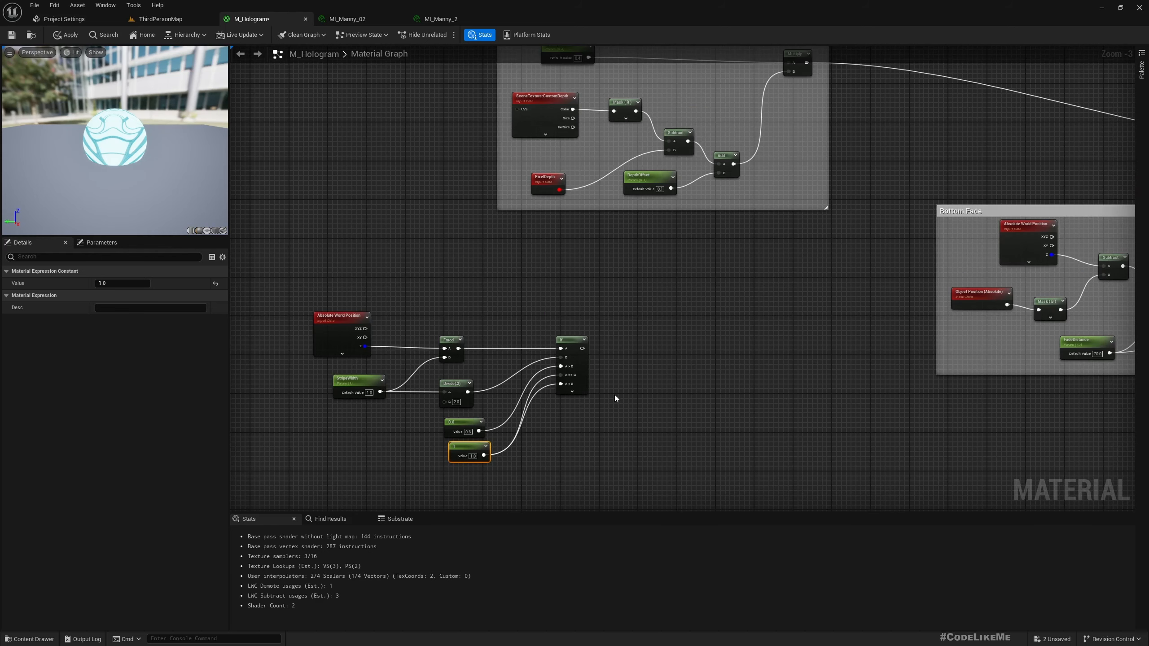
# Combine the inner face culling Multiply with the If output in an Add node, and feed it into input A of the Multiply driving Opacity.
pyautogui.moveTo(729, 346); pyautogui.dragTo(509, 418, button='right')
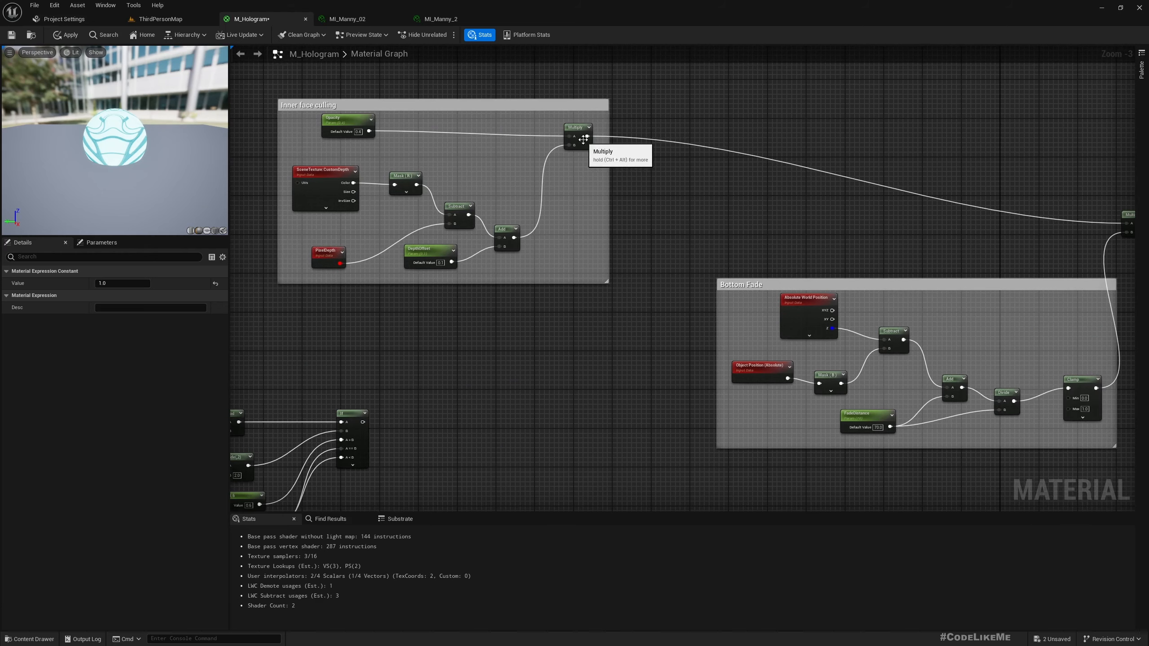
pyautogui.moveTo(586, 136); pyautogui.dragTo(696, 187)
pyautogui.write('+')
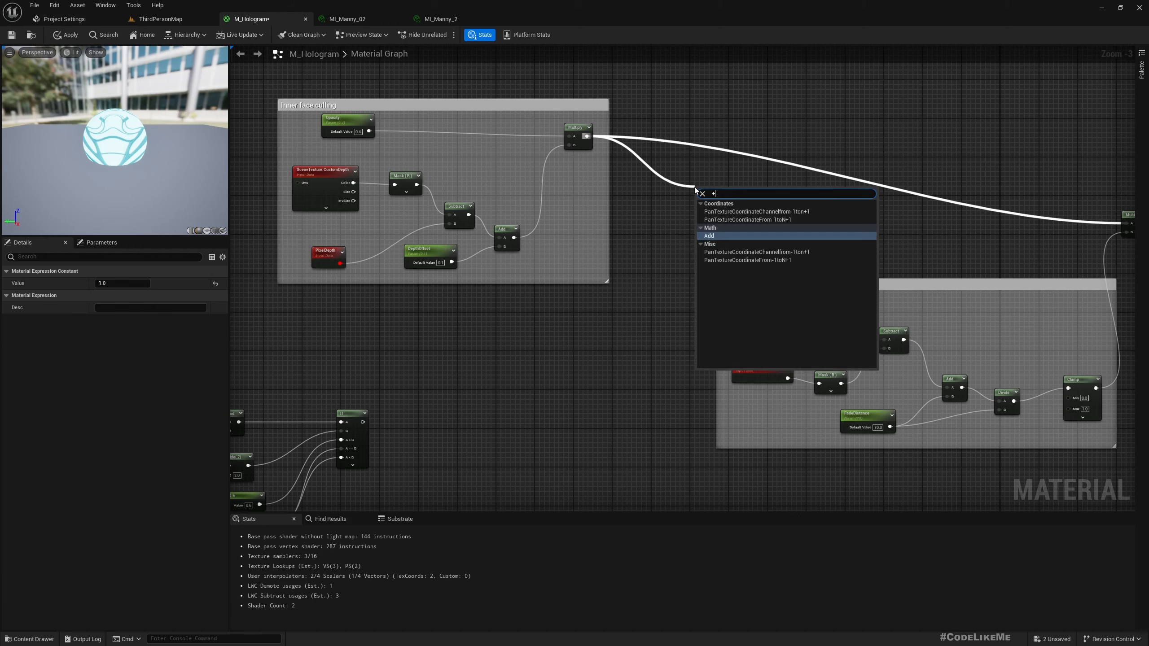
pyautogui.press('Return')
pyautogui.moveTo(508, 387); pyautogui.dragTo(546, 355, button='right')
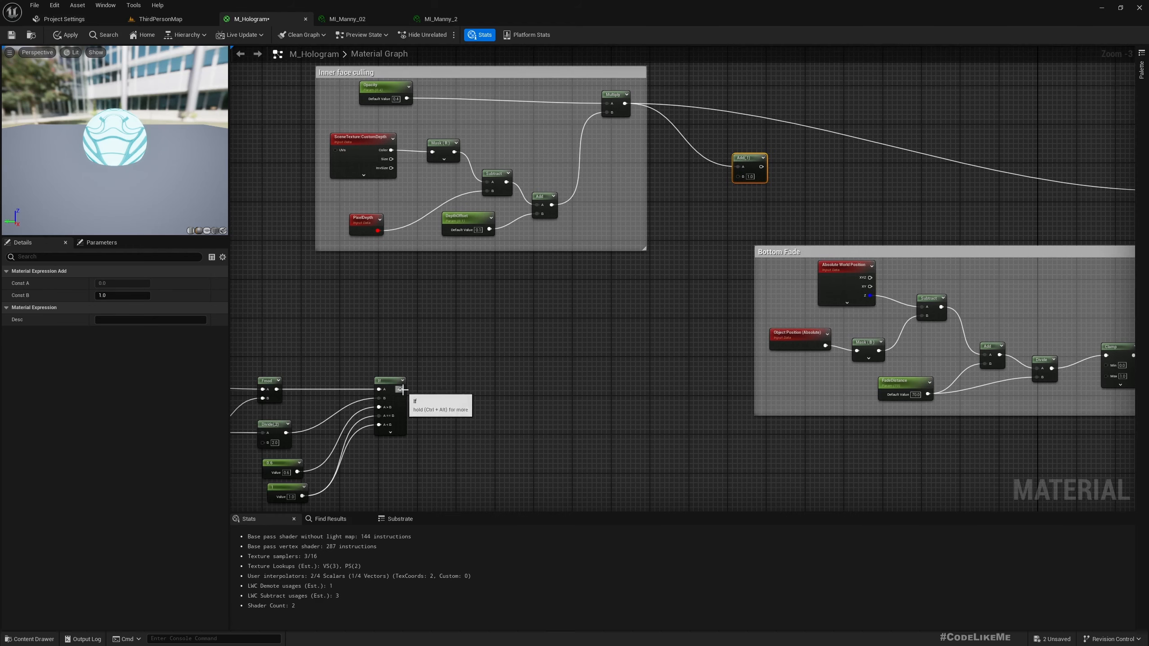
pyautogui.moveTo(400, 389); pyautogui.dragTo(742, 177)
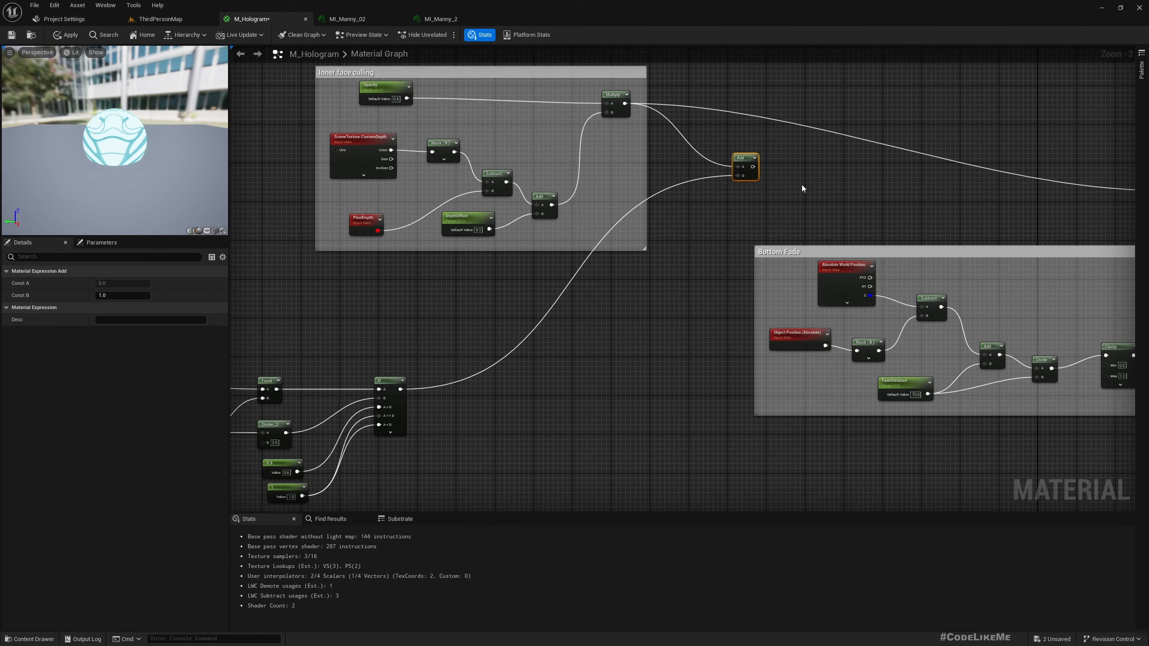
pyautogui.moveTo(803, 188); pyautogui.dragTo(544, 307, button='right')
pyautogui.moveTo(497, 294); pyautogui.dragTo(912, 311)
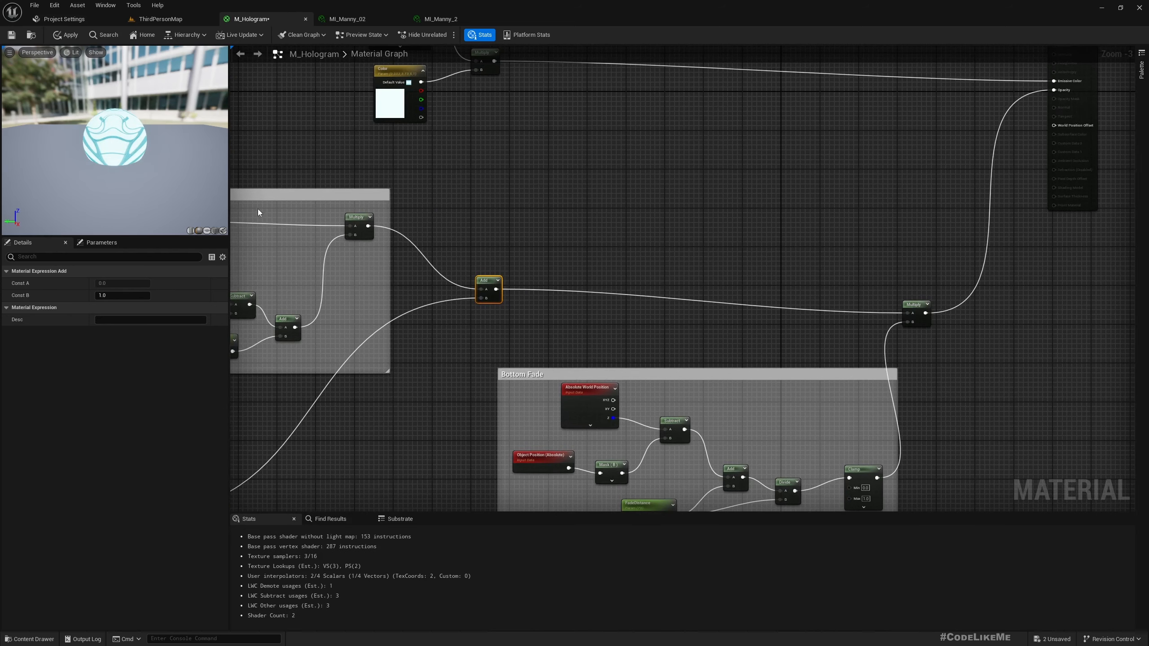
# Apply the material and examine the horizontal stripes on the preview sphere and up close on the mannequin in ThirdPersonMap.
pyautogui.scroll(3, 172, 181)
pyautogui.scroll(5, 171, 180)
pyautogui.scroll(-8, 172, 181)
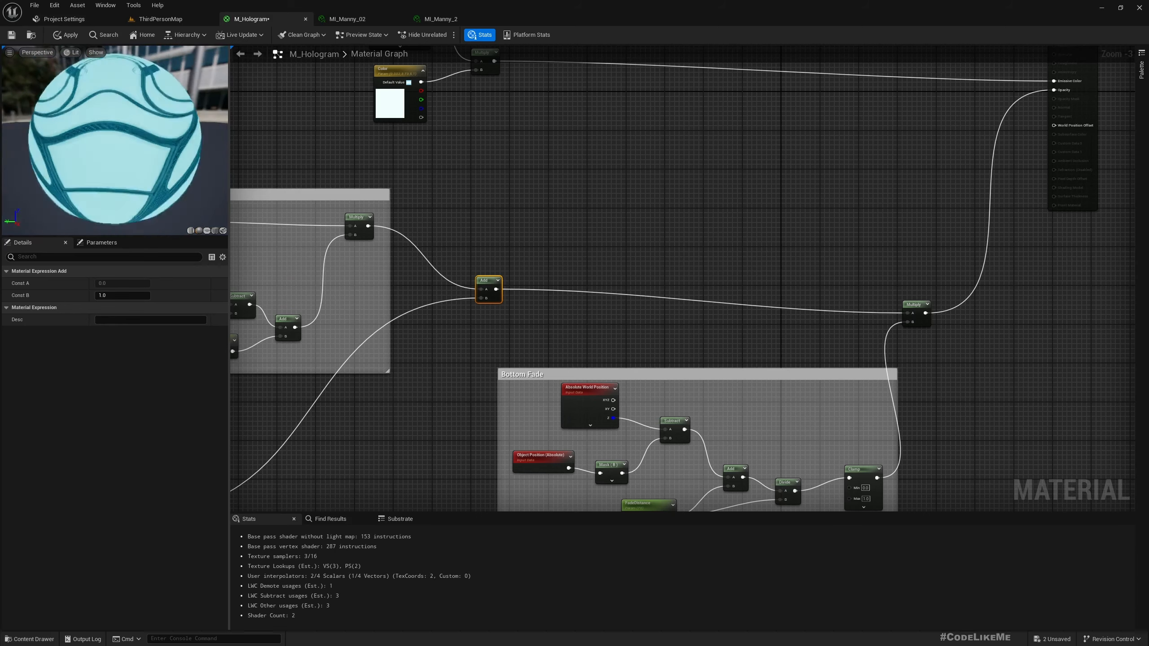
pyautogui.moveTo(382, 385); pyautogui.dragTo(792, 178, button='right')
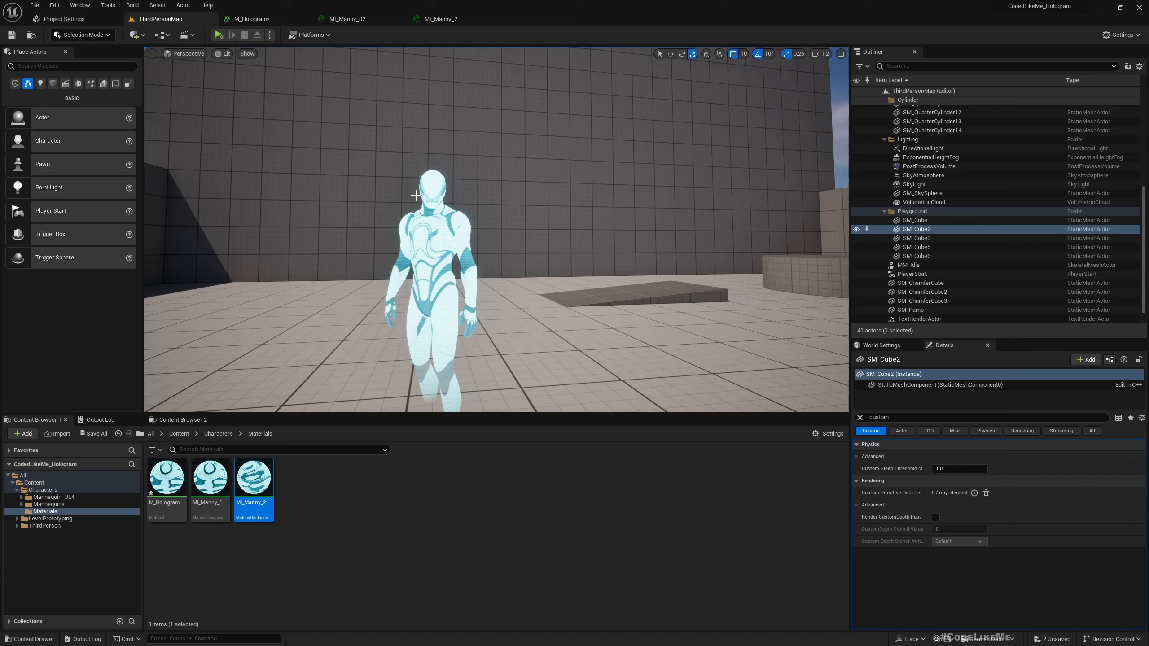
pyautogui.scroll(10, 413, 192)
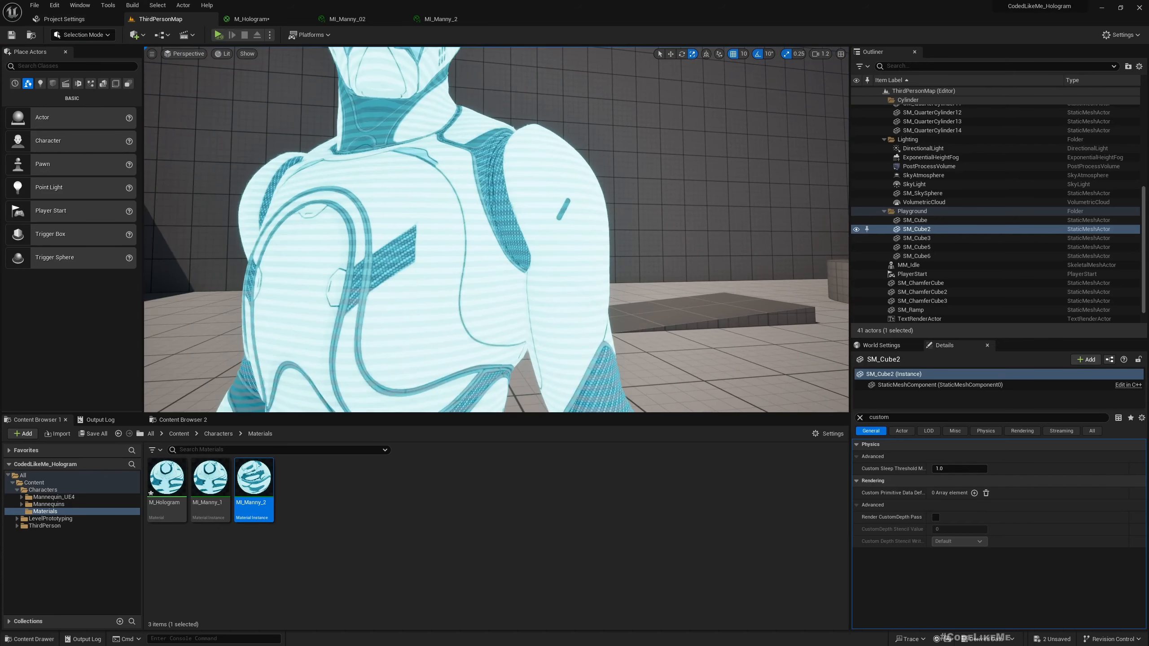
pyautogui.scroll(-10, 358, 215)
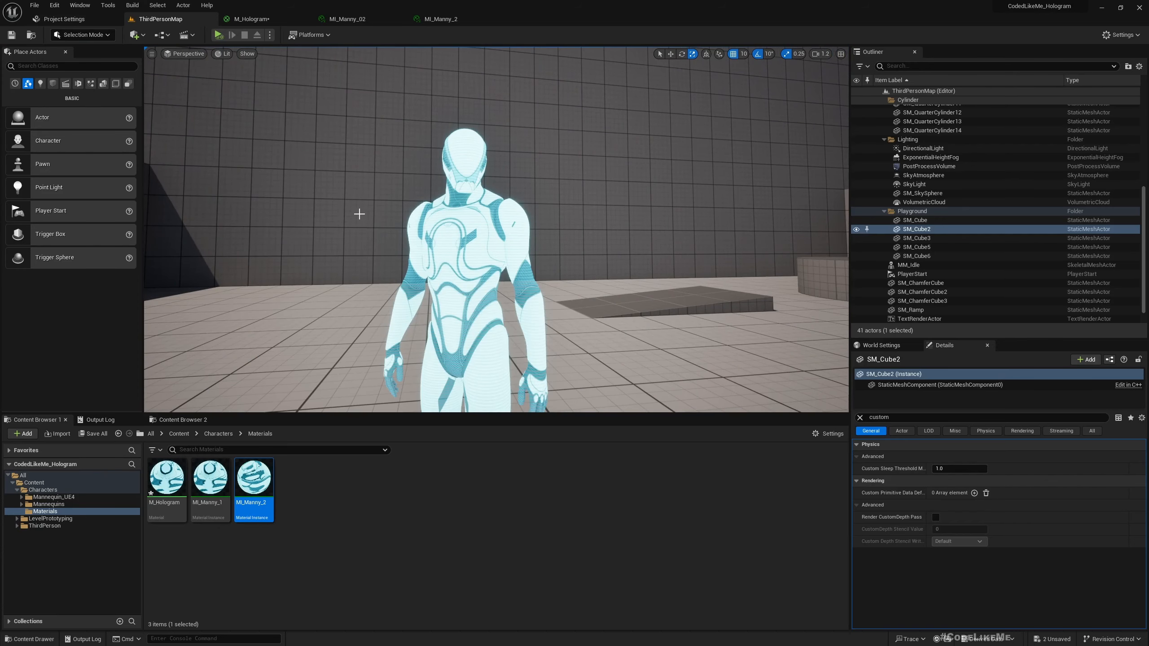
pyautogui.scroll(10, 359, 213)
pyautogui.scroll(-15, 359, 214)
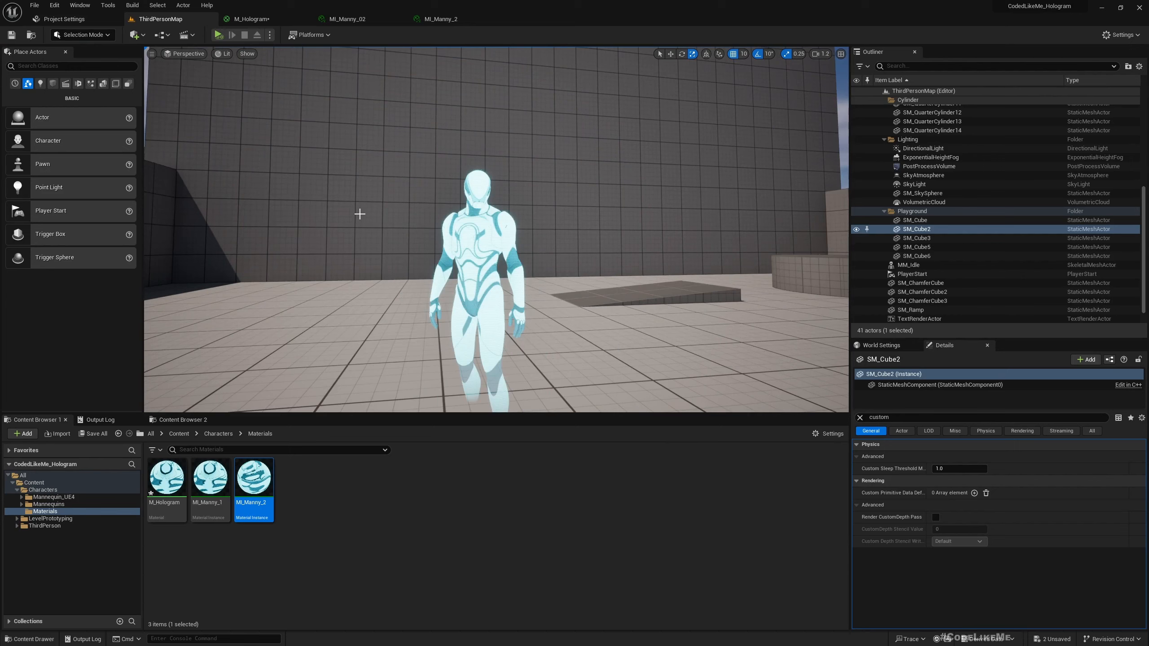
pyautogui.scroll(5, 359, 213)
pyautogui.scroll(10, 359, 214)
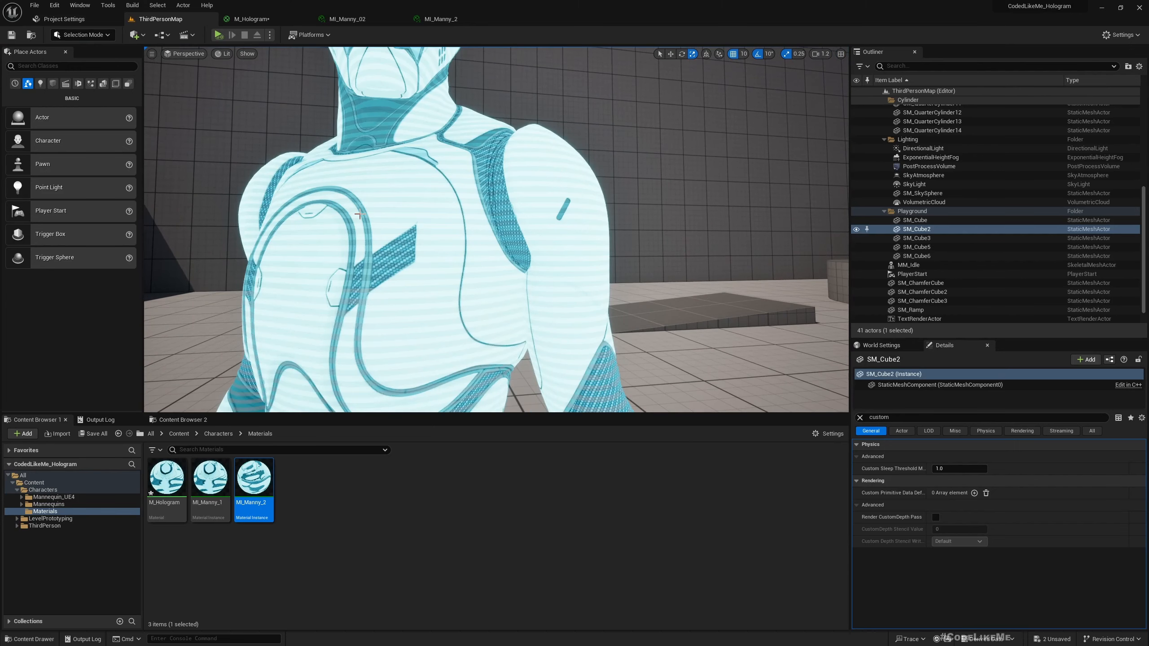
pyautogui.scroll(-10, 359, 215)
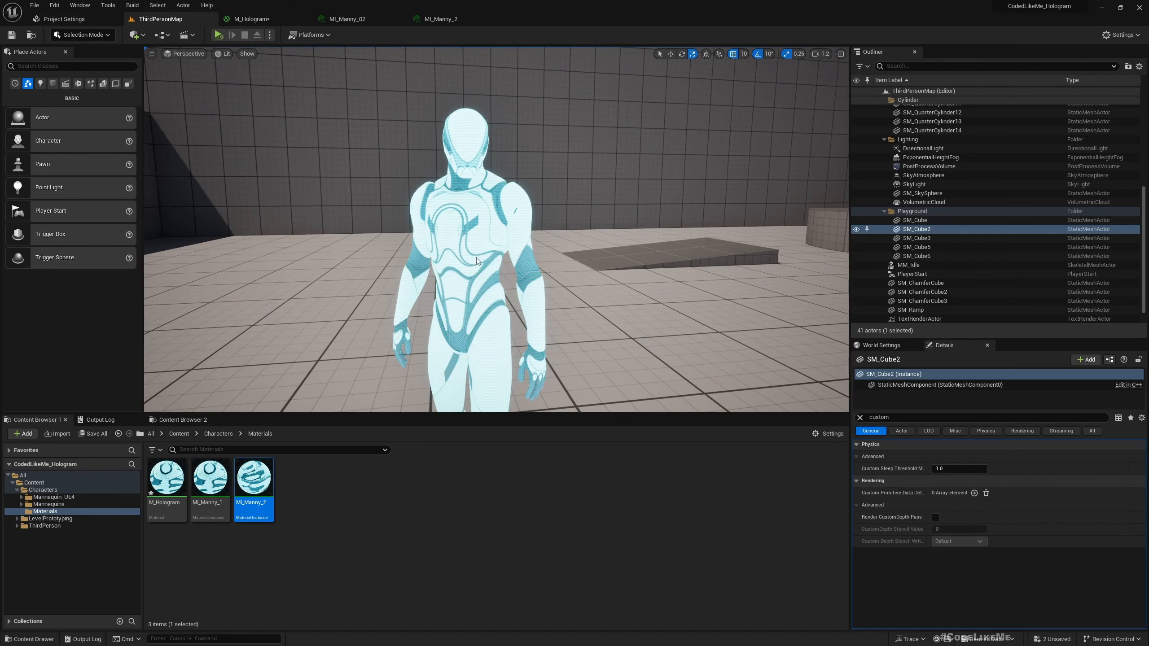
# Set the Opacity parameter's default value to 0.2 in M_Hologram, apply the material, and check the mannequin in the level.
pyautogui.click(252, 20)
pyautogui.moveTo(547, 207); pyautogui.dragTo(490, 289, button='right')
pyautogui.scroll(4, 713, 173)
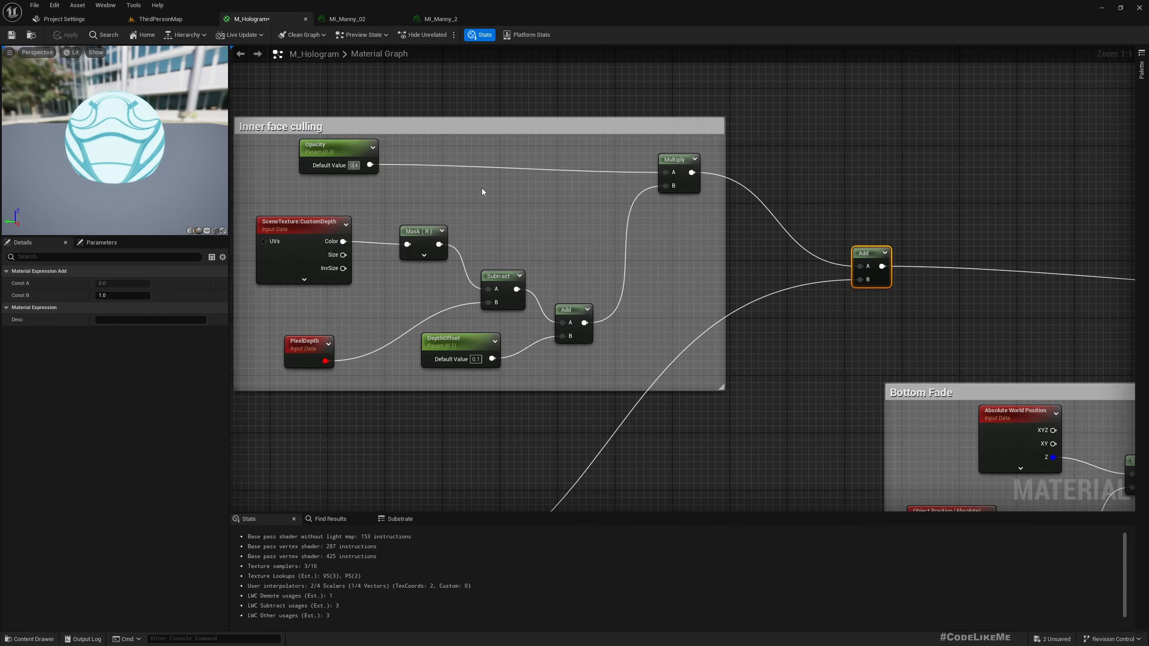
pyautogui.write('0.2')
pyautogui.press('Return')
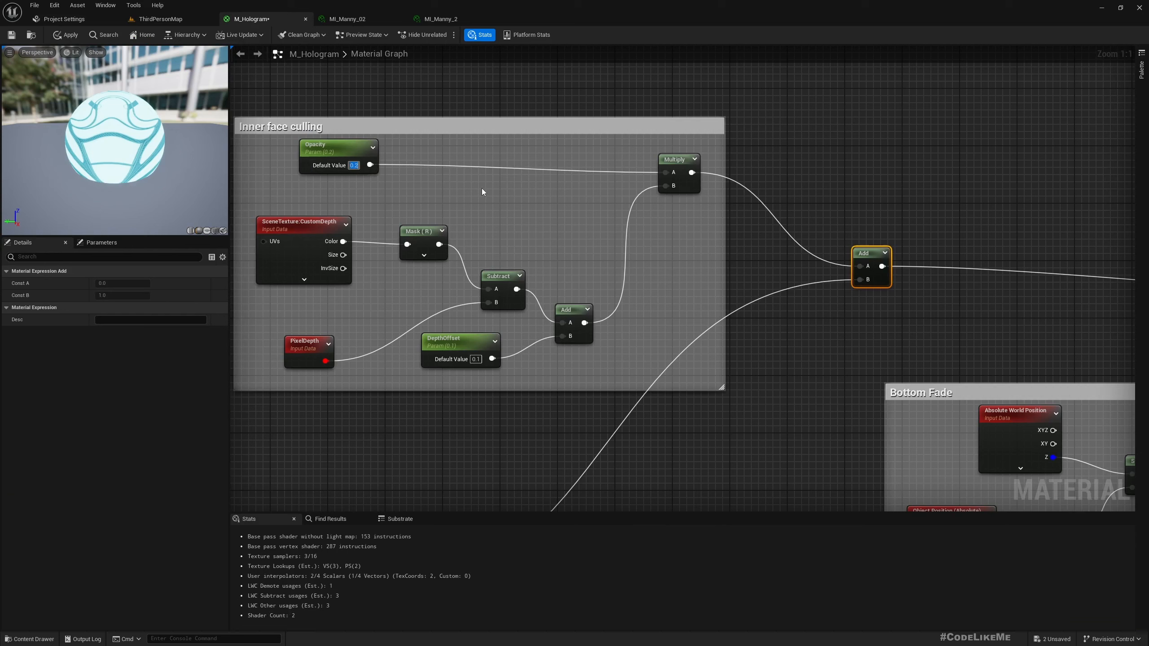
pyautogui.moveTo(76, 113); pyautogui.dragTo(76, 67, button='right')
pyautogui.click(63, 34)
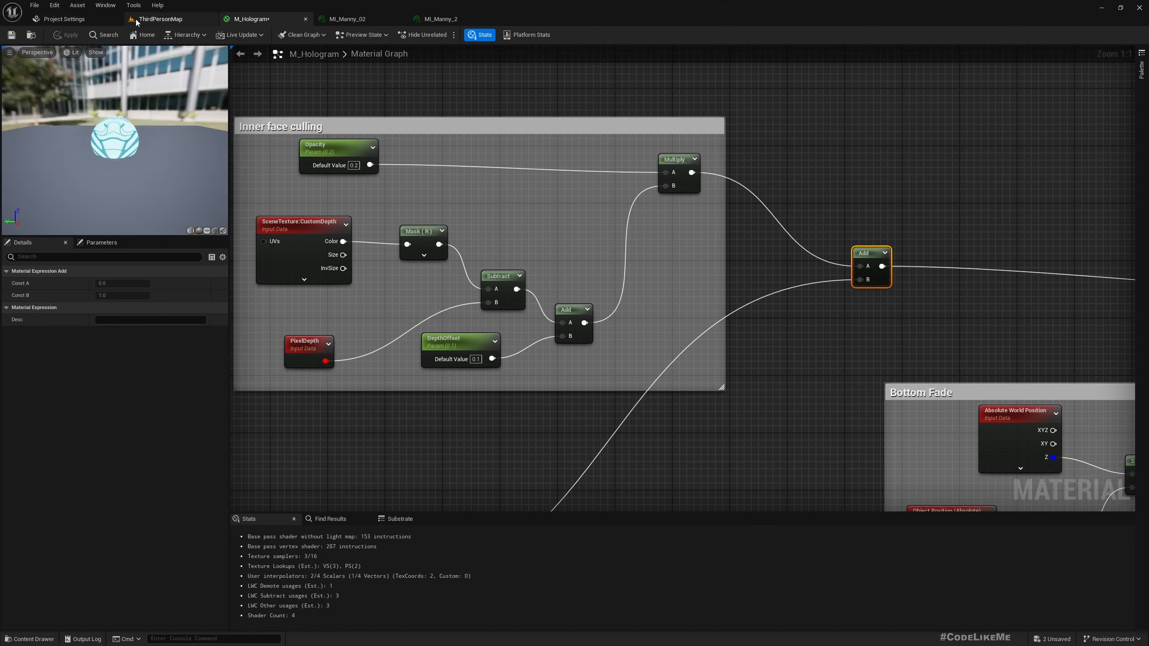
pyautogui.click(172, 19)
pyautogui.scroll(3, 475, 187)
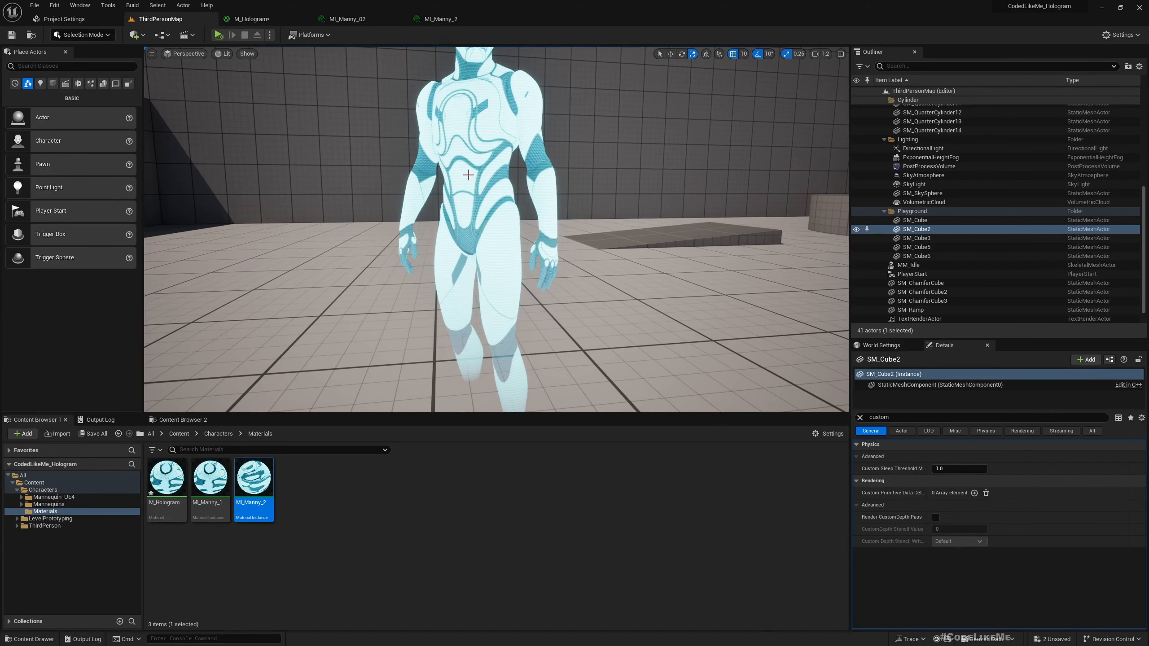
pyautogui.moveTo(468, 174); pyautogui.dragTo(541, 187, button='middle')
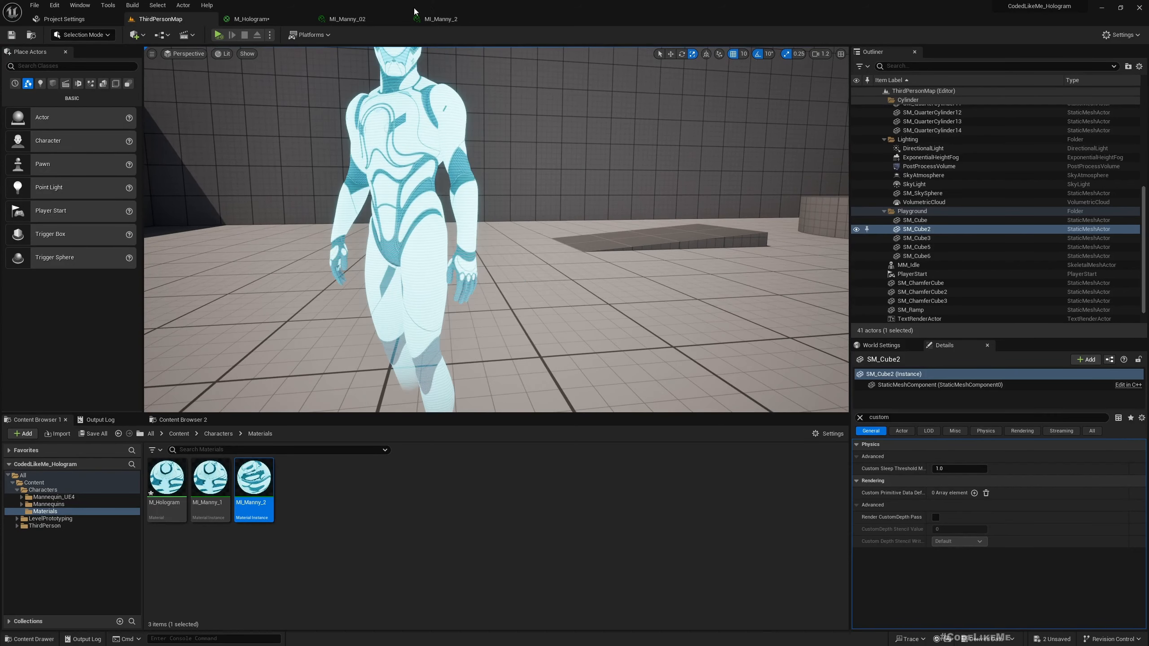
# Set the If node's A > B constant to 0.4 and the other constant to 0.1, and line up the two constant nodes.
pyautogui.click(250, 19)
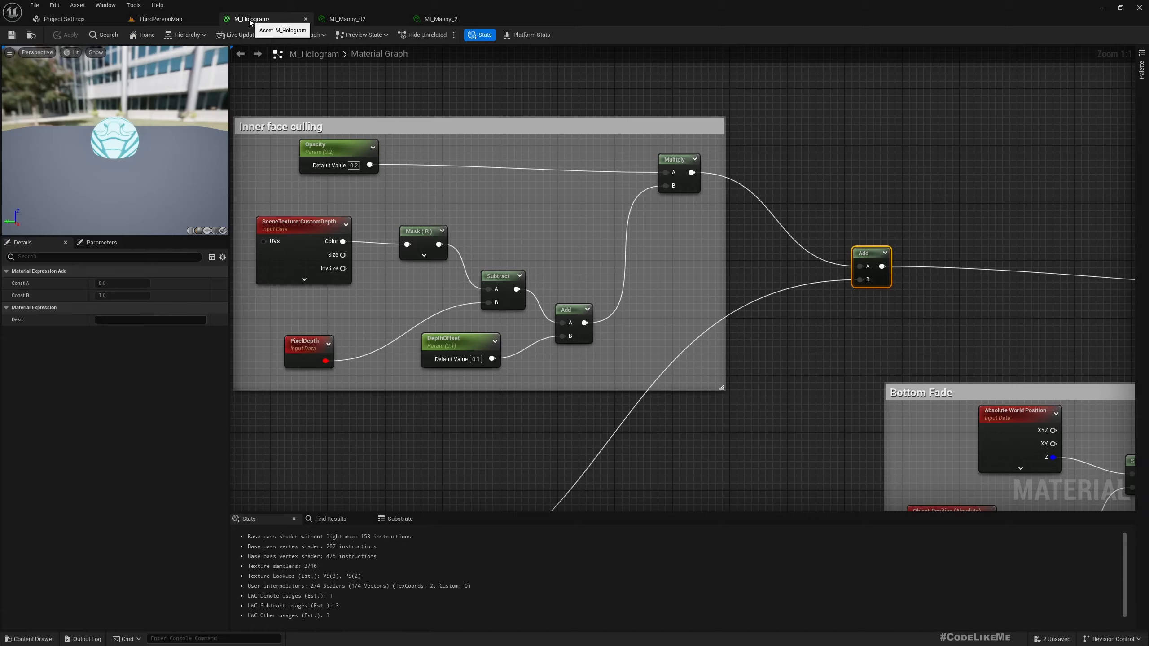
pyautogui.scroll(-5, 545, 219)
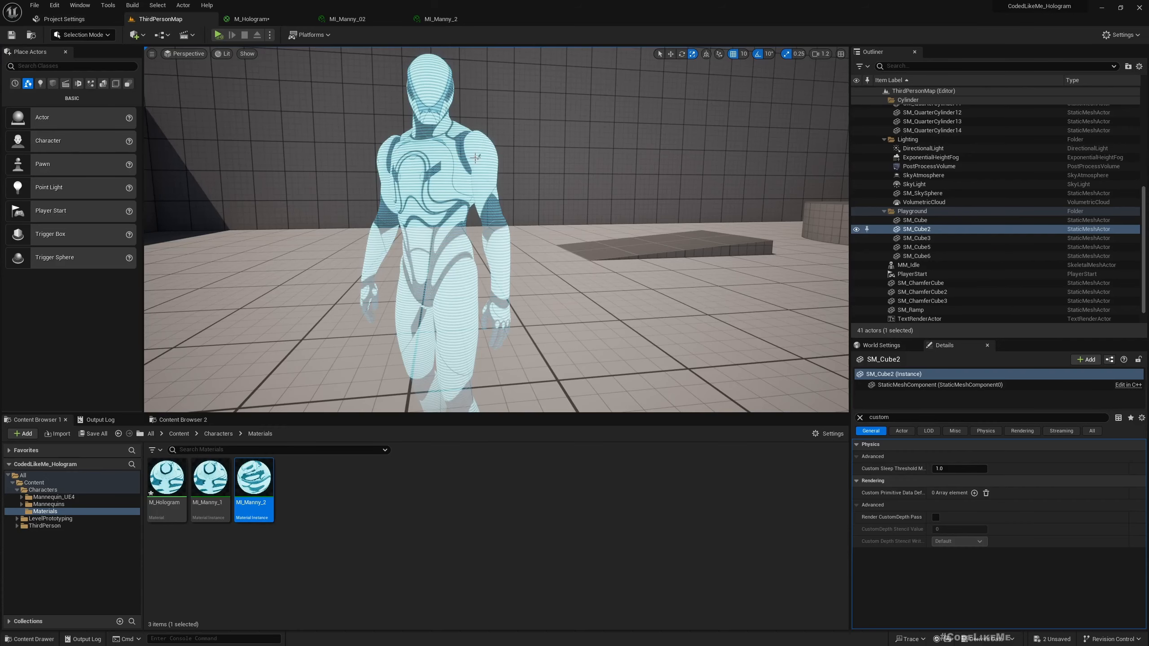
pyautogui.click(250, 19)
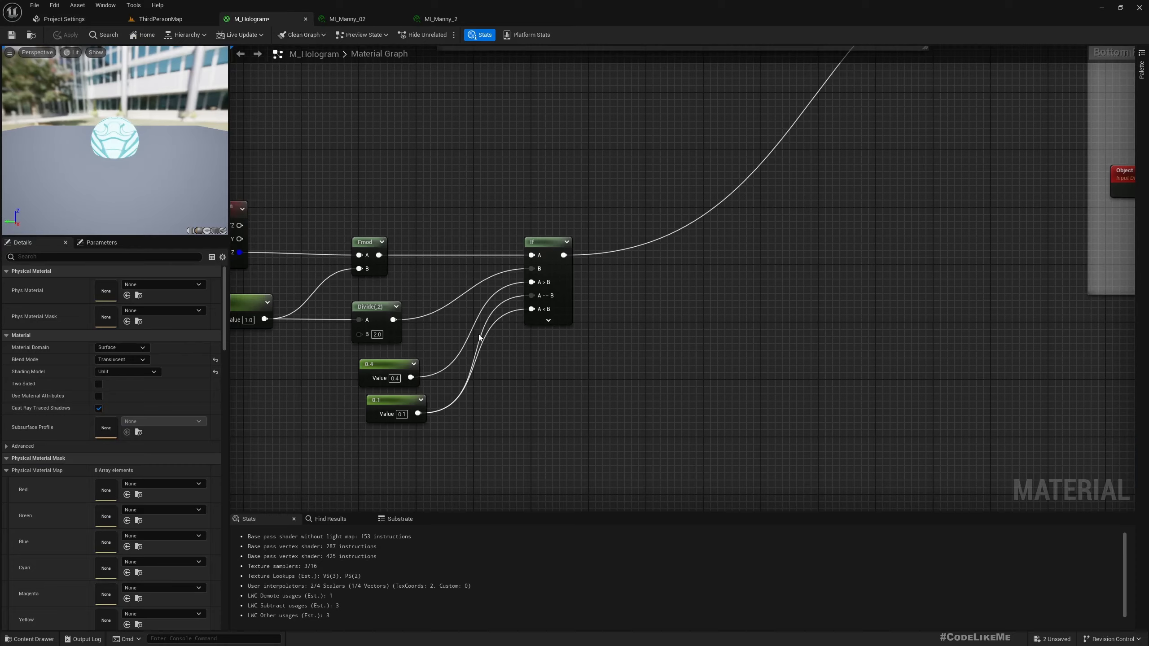
pyautogui.moveTo(479, 337); pyautogui.dragTo(552, 270, button='right')
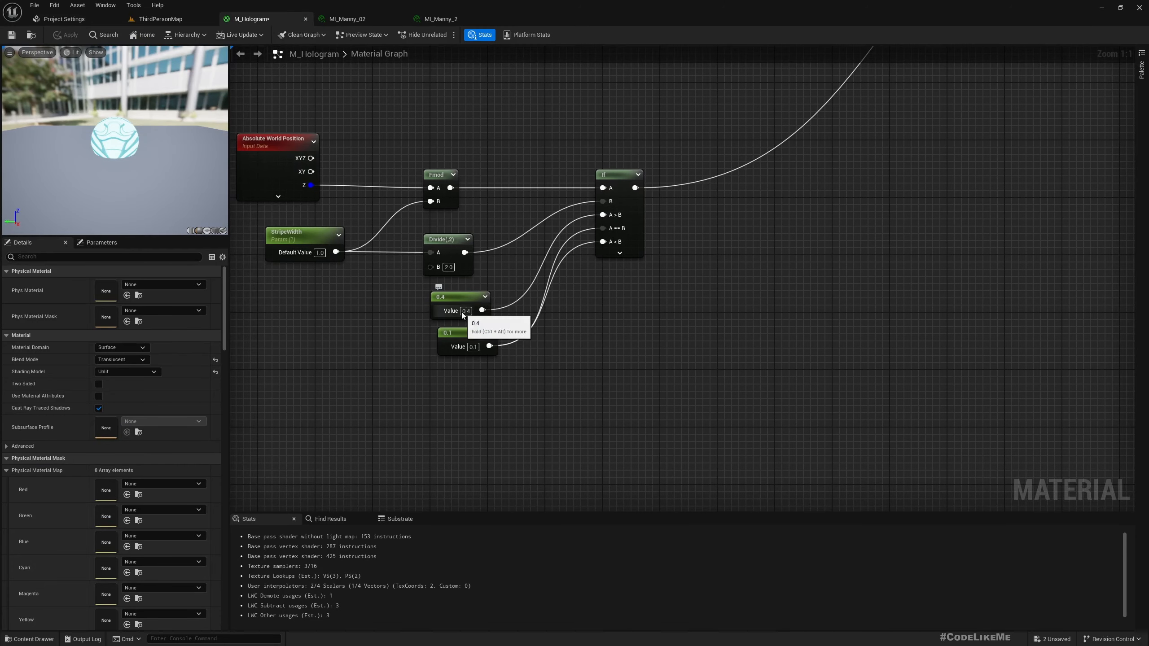
pyautogui.moveTo(474, 346); pyautogui.dragTo(466, 347)
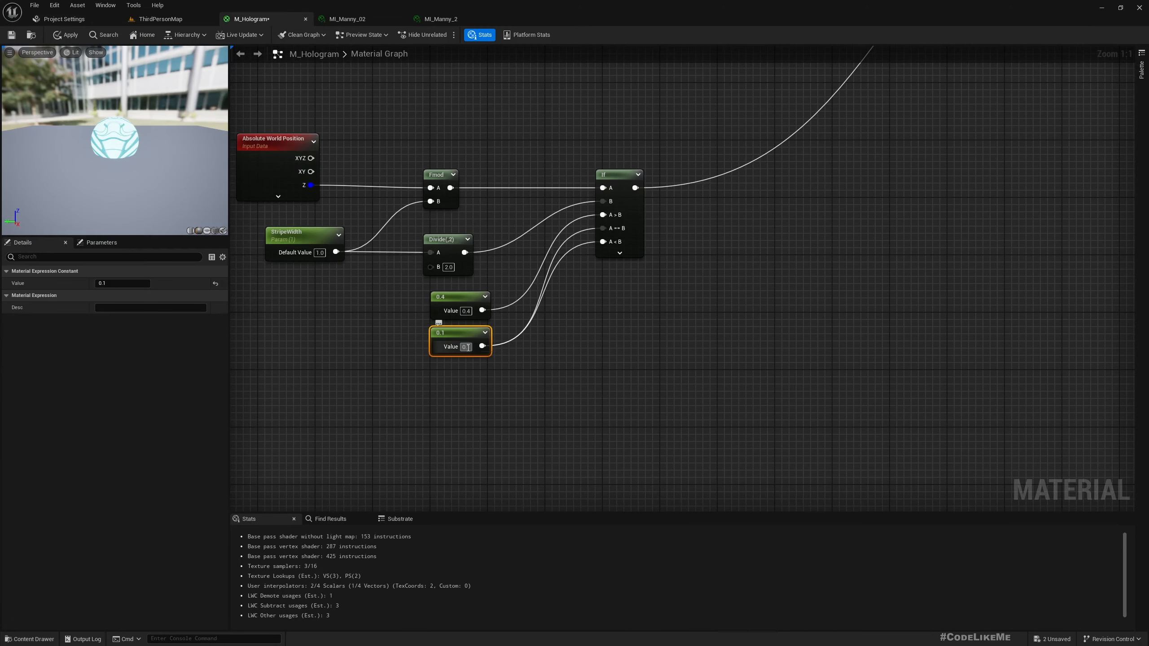
# Examine the stripe contrast on the mannequin in the level from near and far.
pyautogui.click(161, 19)
pyautogui.moveTo(461, 157); pyautogui.dragTo(464, 151, button='right')
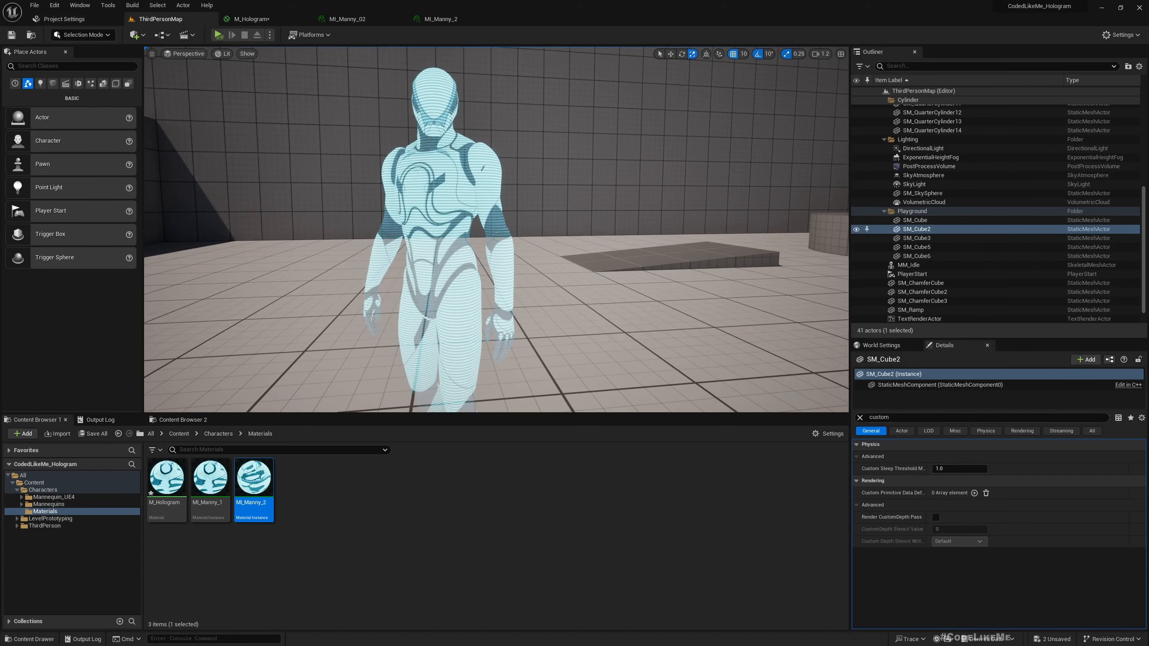
pyautogui.scroll(-5, 466, 156)
pyautogui.scroll(3, 466, 155)
pyautogui.scroll(3, 465, 154)
# Move the Absolute World Position node further away from Fmod and connect its Z output to input A of a new Add node.
pyautogui.click(268, 19)
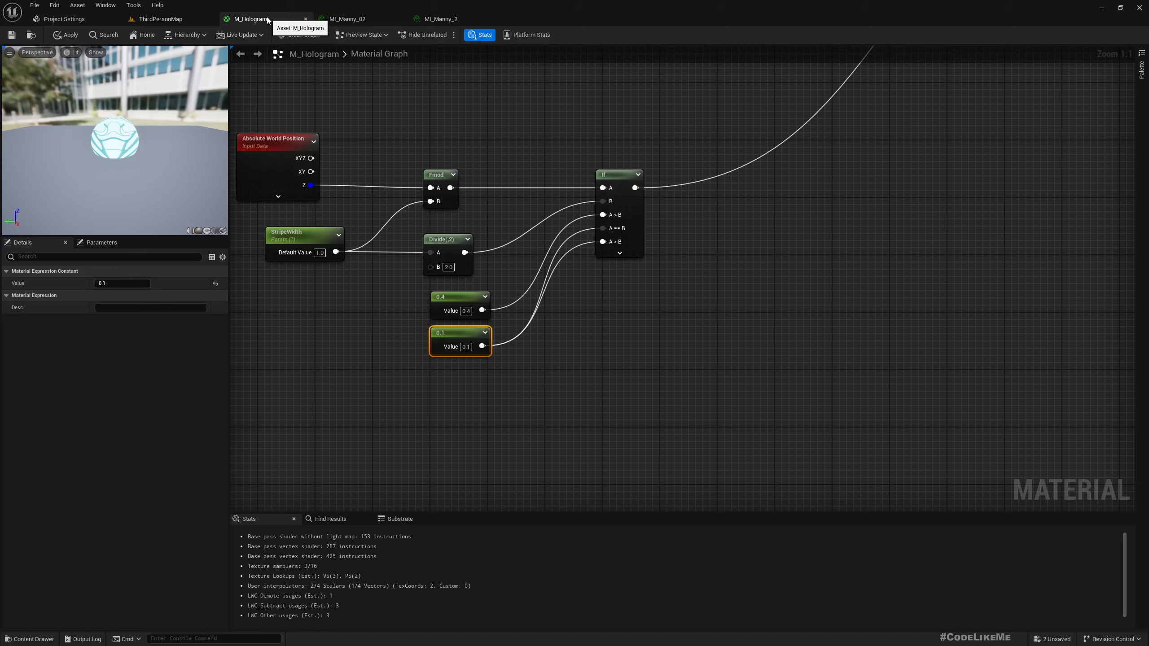
pyautogui.moveTo(385, 282); pyautogui.dragTo(654, 286, button='right')
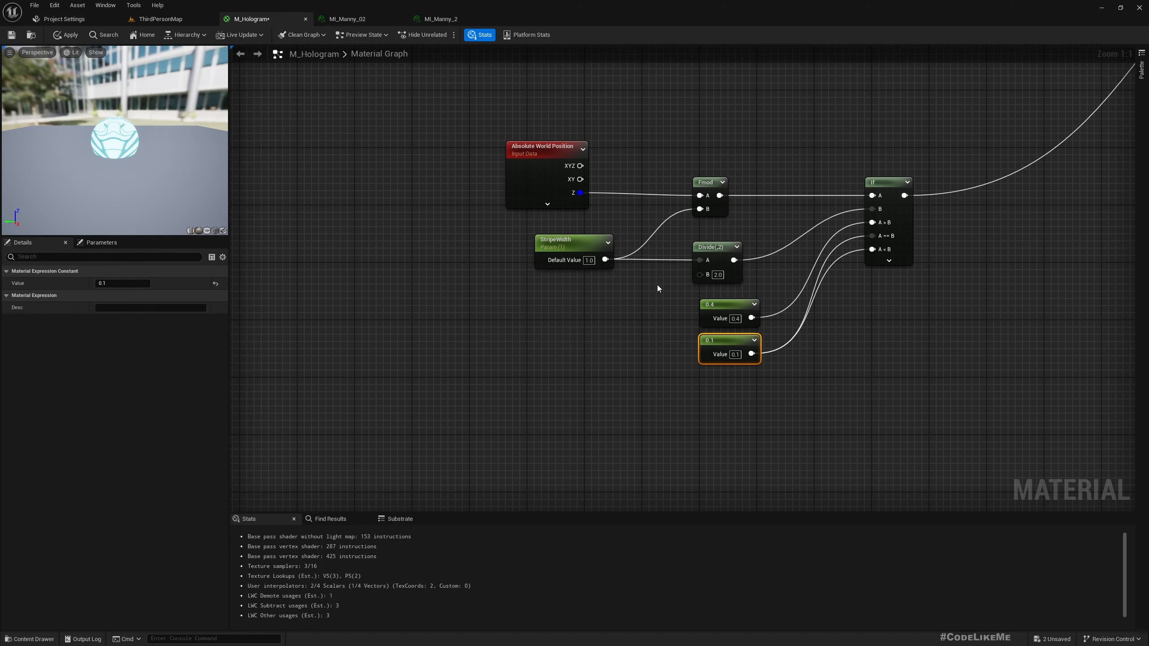
pyautogui.scroll(-2, 521, 286)
pyautogui.moveTo(589, 338); pyautogui.dragTo(684, 384, button='right')
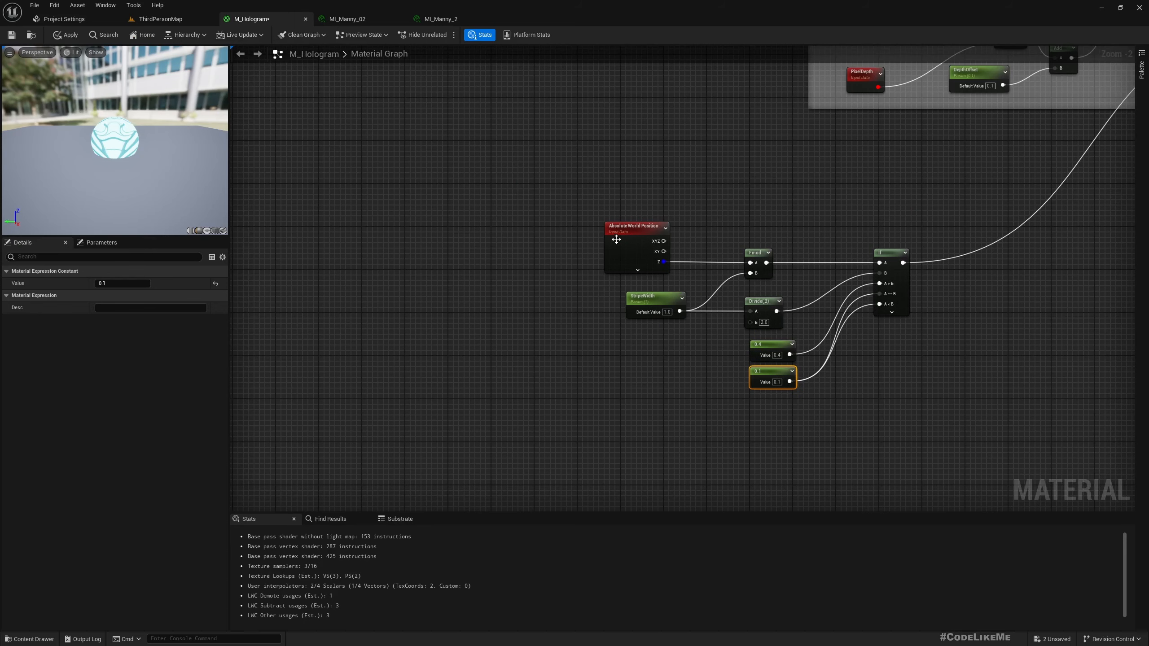
pyautogui.moveTo(644, 251); pyautogui.dragTo(450, 352)
pyautogui.write('add')
pyautogui.press('Return')
# Feed a Time node into the Add node's B input, and route the Add output into Fmod's A input.
pyautogui.write('time')
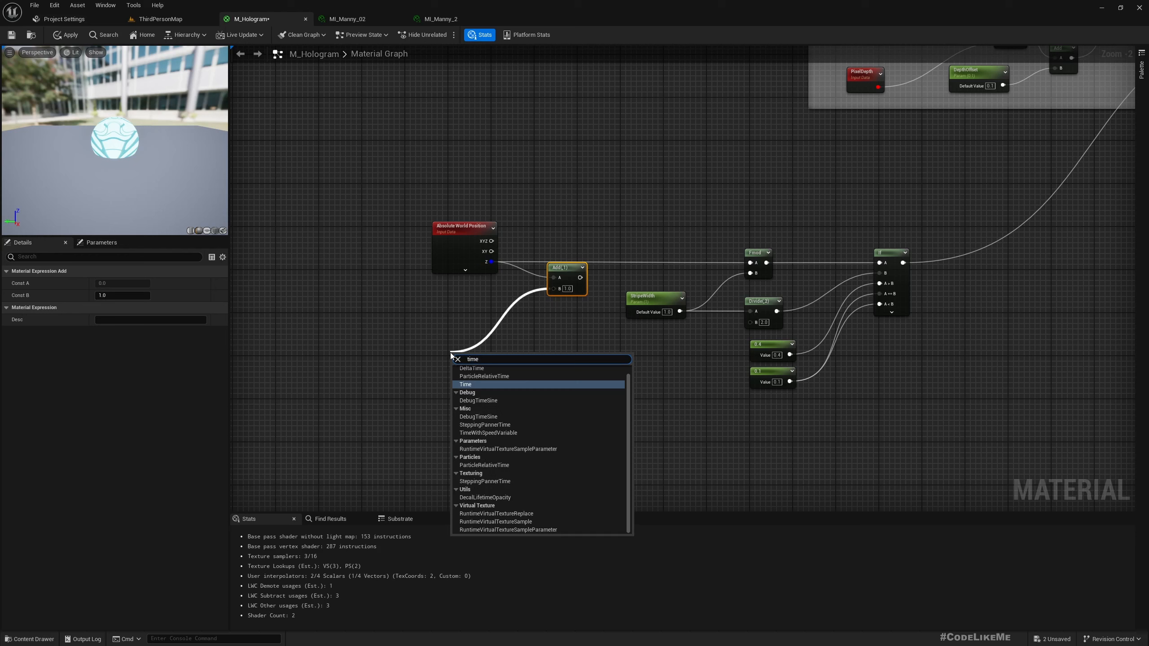
pyautogui.press('Return')
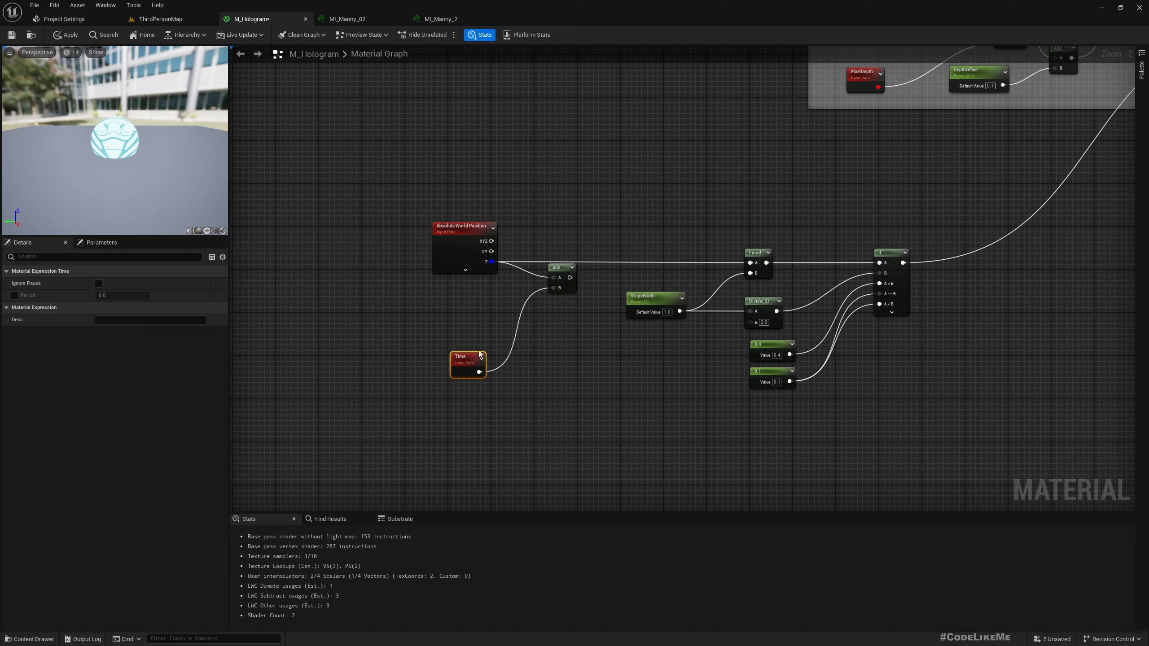
pyautogui.moveTo(571, 277); pyautogui.dragTo(750, 262)
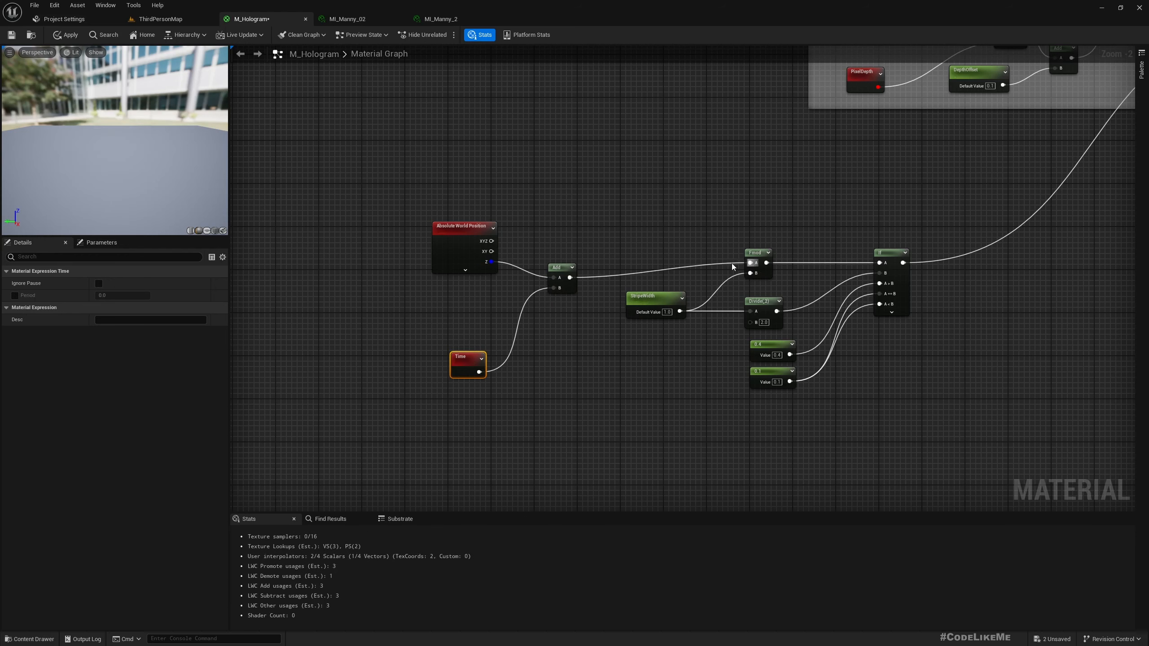
pyautogui.moveTo(561, 268); pyautogui.dragTo(569, 260)
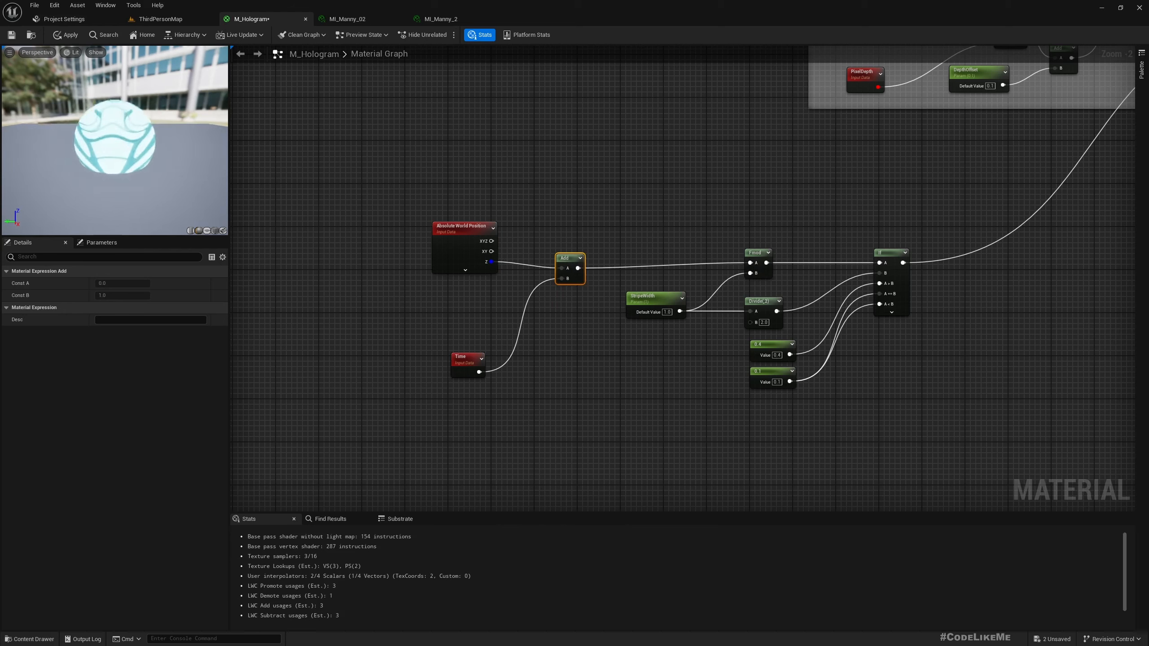
# Apply the material and play the level to check the stripe movement on the mannequin, returning to M_Hologram when done.
pyautogui.scroll(-5, 101, 138)
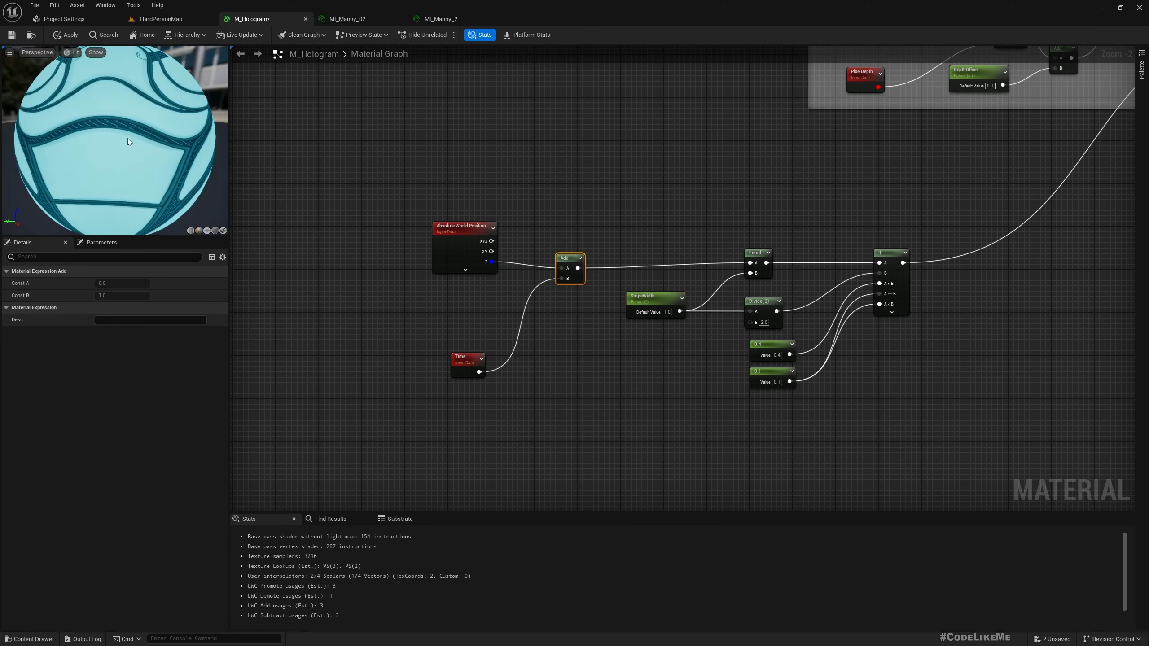
pyautogui.scroll(-2, 129, 139)
pyautogui.click(66, 35)
pyautogui.click(160, 18)
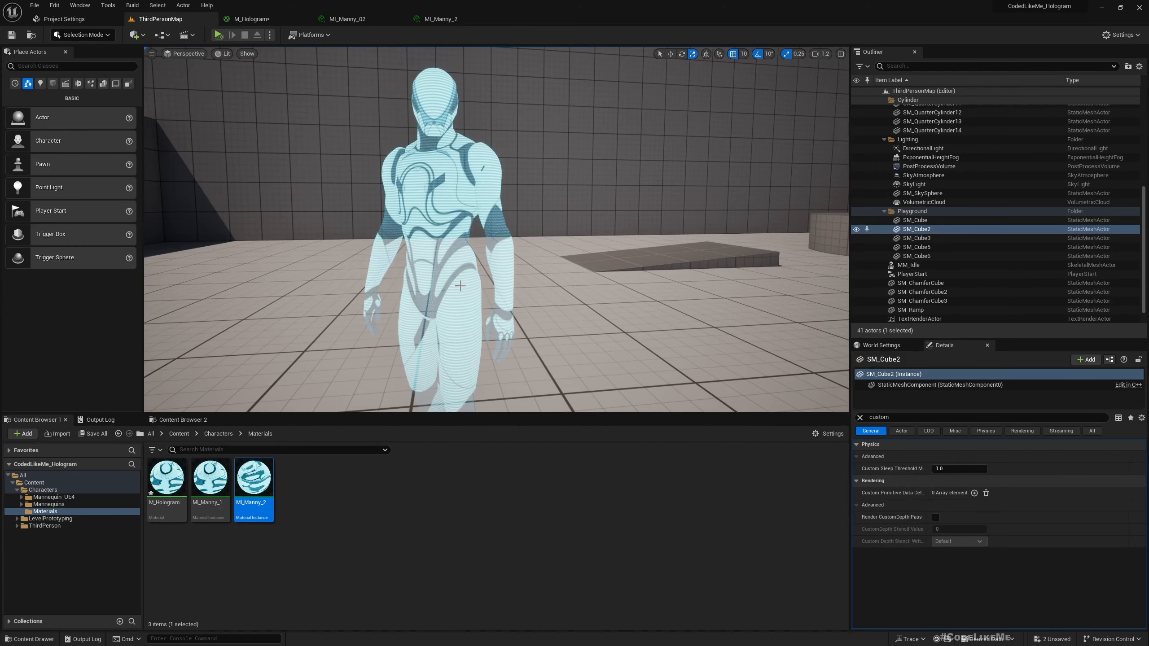
pyautogui.scroll(-4, 538, 230)
pyautogui.scroll(5, 538, 229)
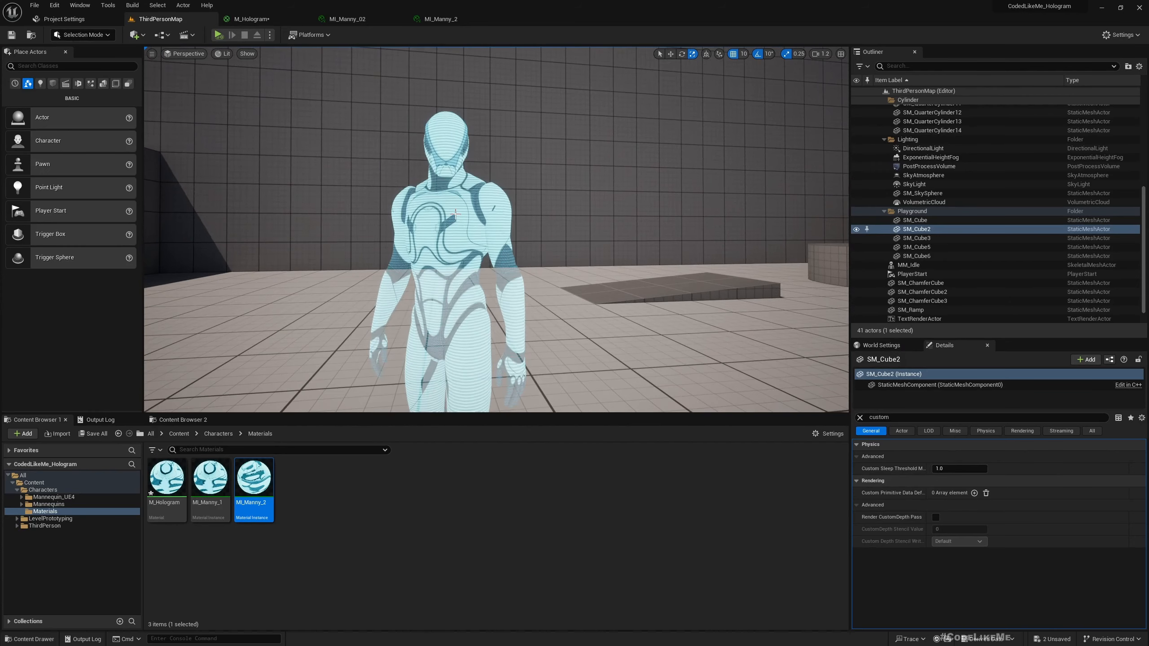
pyautogui.hotkey('alt', 'p')
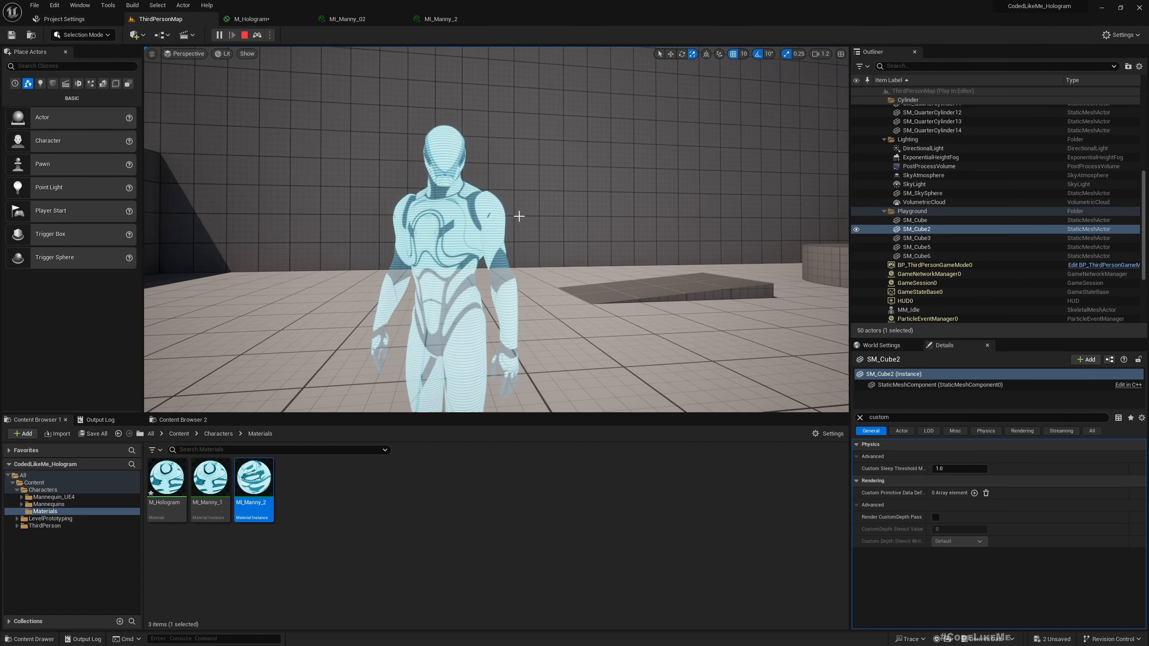
pyautogui.click(276, 18)
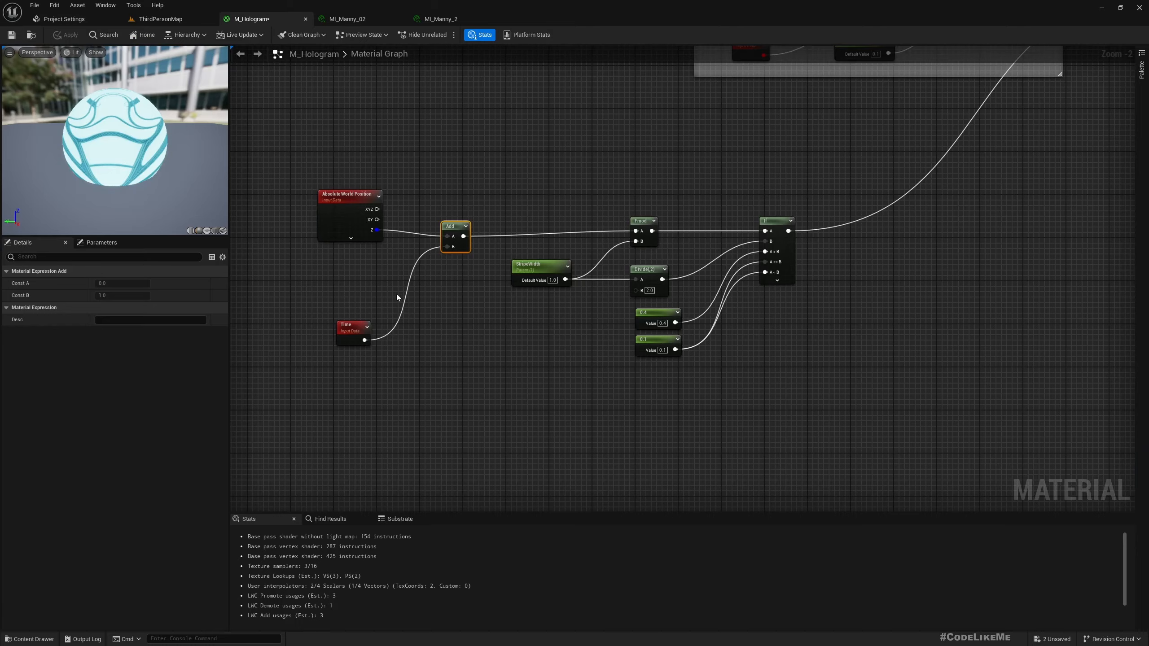
# Add a Texture Sample node below the stripe nodes and assign the LowResBlurredNoise texture to it.
pyautogui.moveTo(397, 293); pyautogui.dragTo(375, 221, button='right')
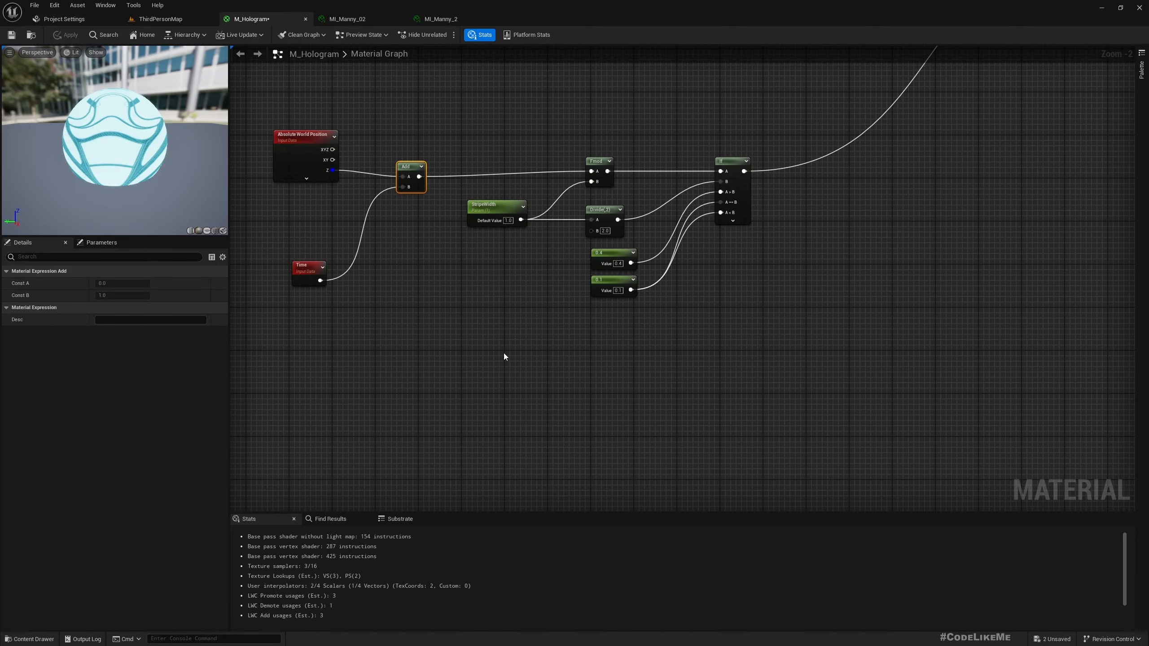
pyautogui.moveTo(504, 353); pyautogui.dragTo(463, 354, button='right')
pyautogui.scroll(-4, 505, 398)
pyautogui.scroll(3, 510, 414)
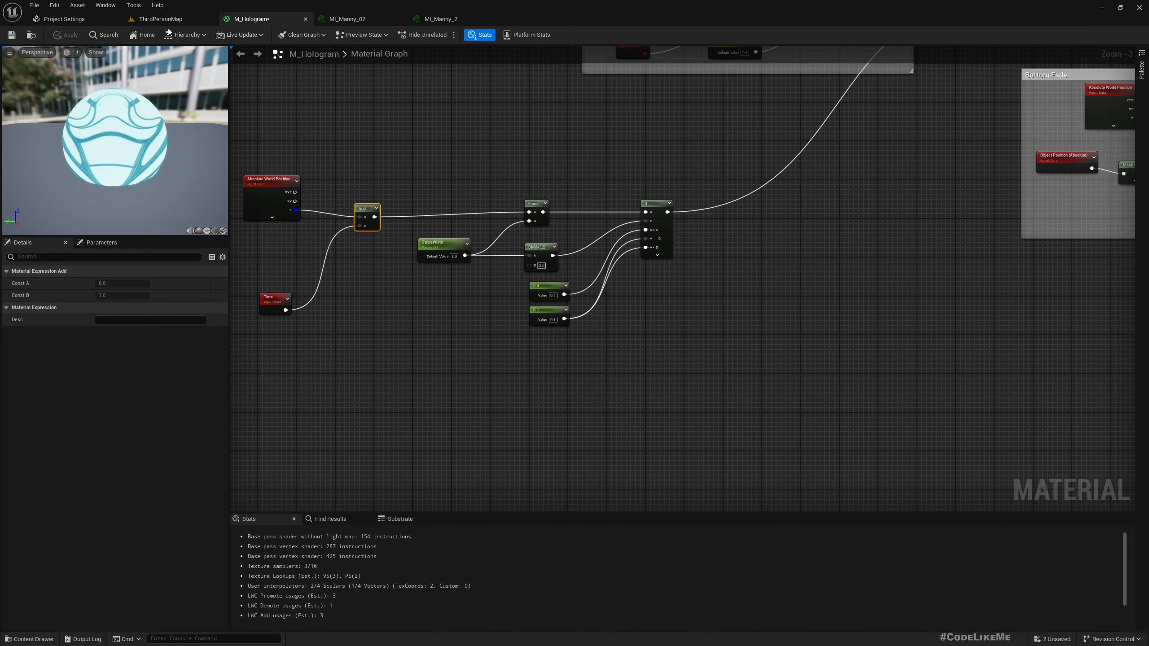
pyautogui.rightClick(474, 380)
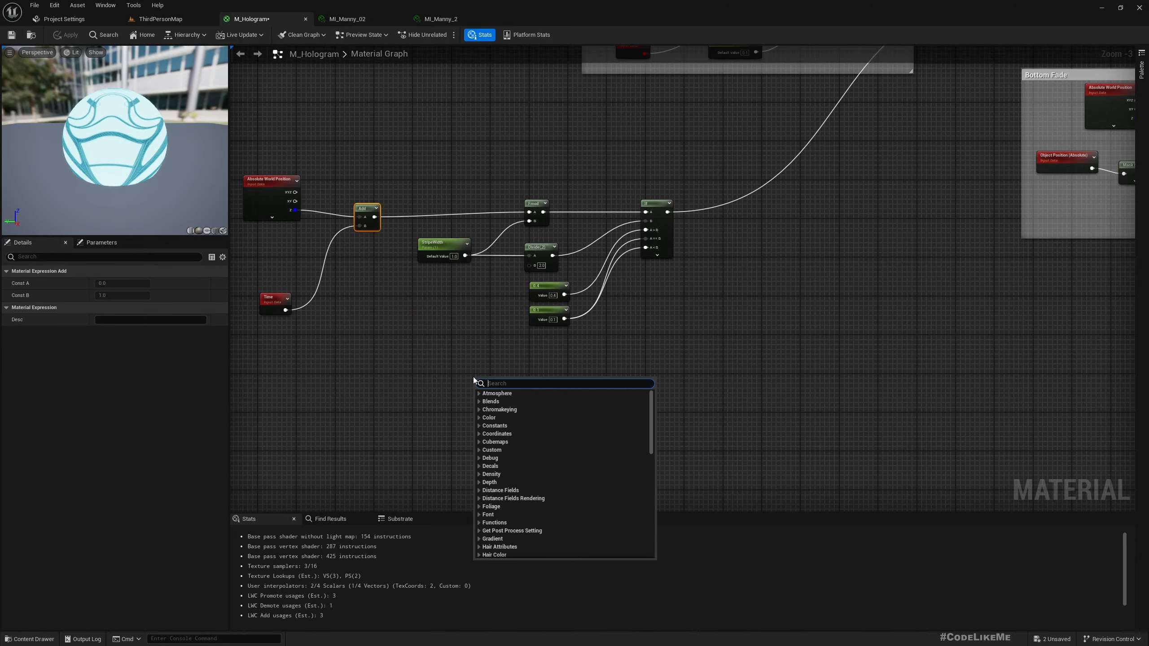
pyautogui.write('texture')
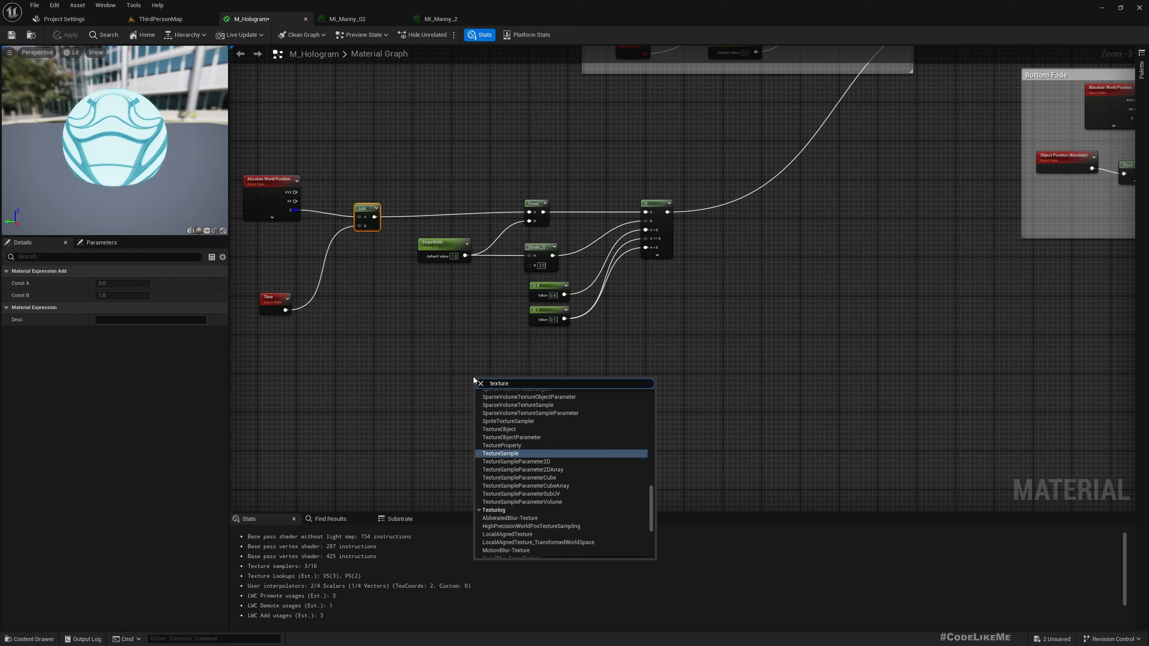
pyautogui.press('Return')
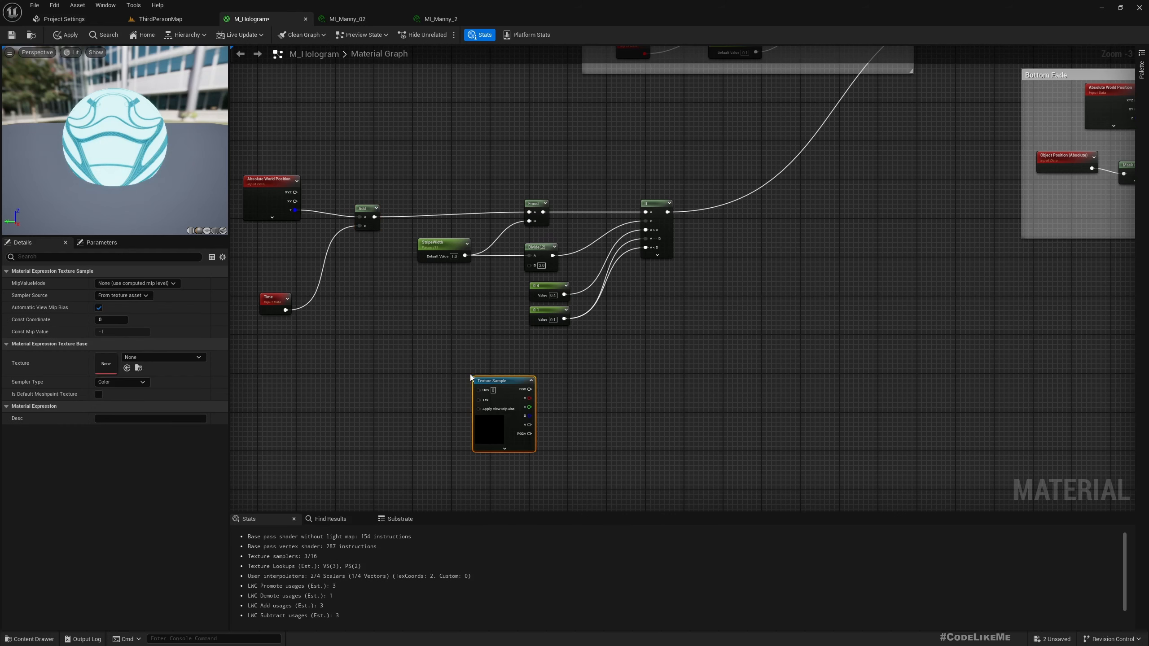
pyautogui.click(181, 357)
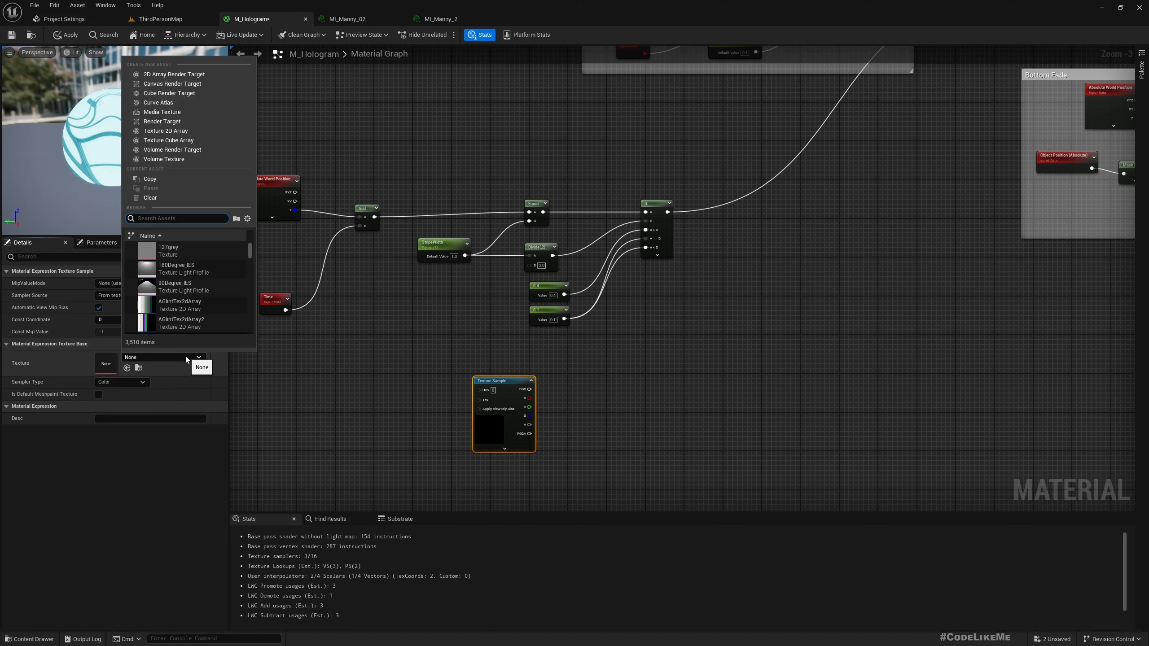
pyautogui.write('noise')
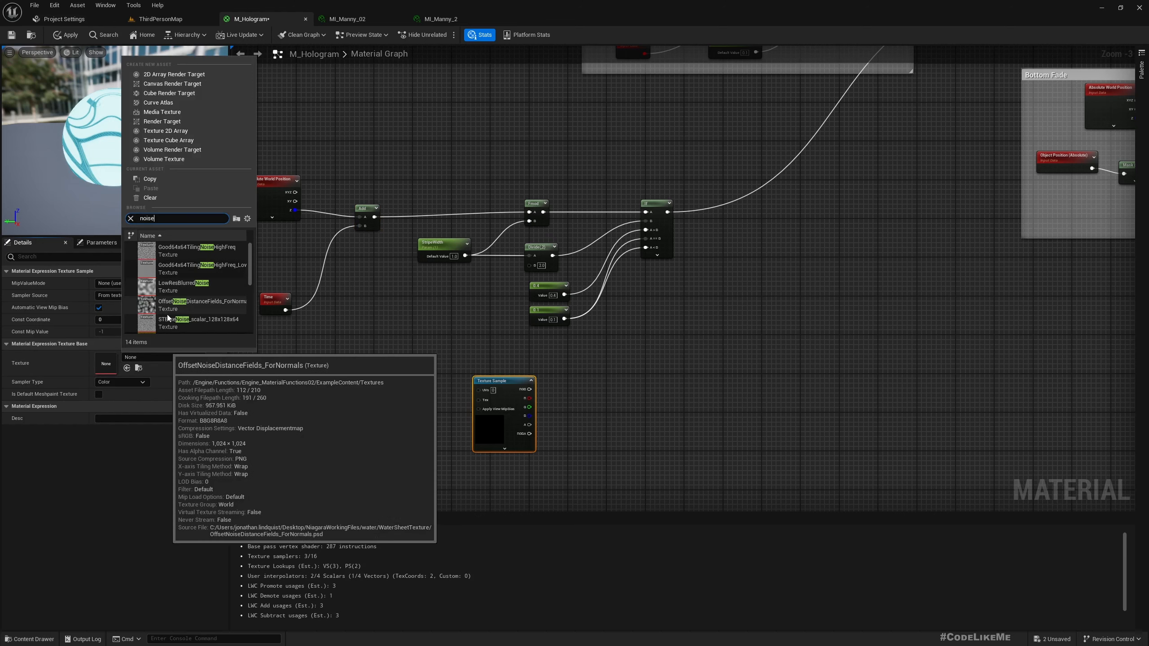
pyautogui.click(170, 288)
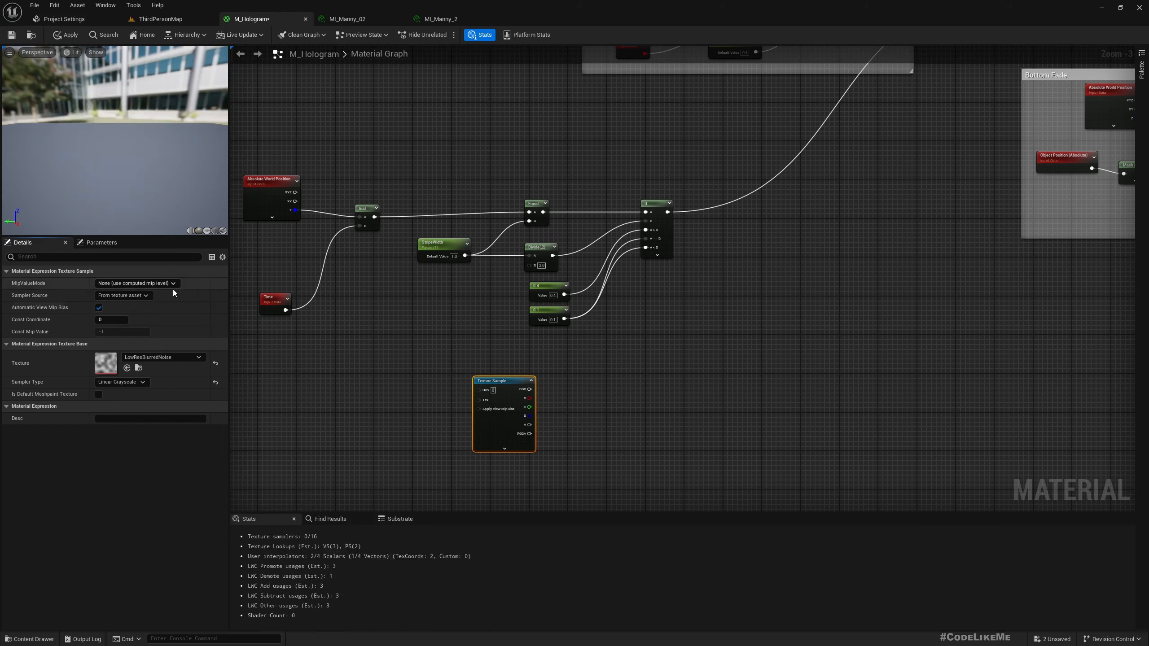
pyautogui.moveTo(587, 385); pyautogui.dragTo(513, 364, button='right')
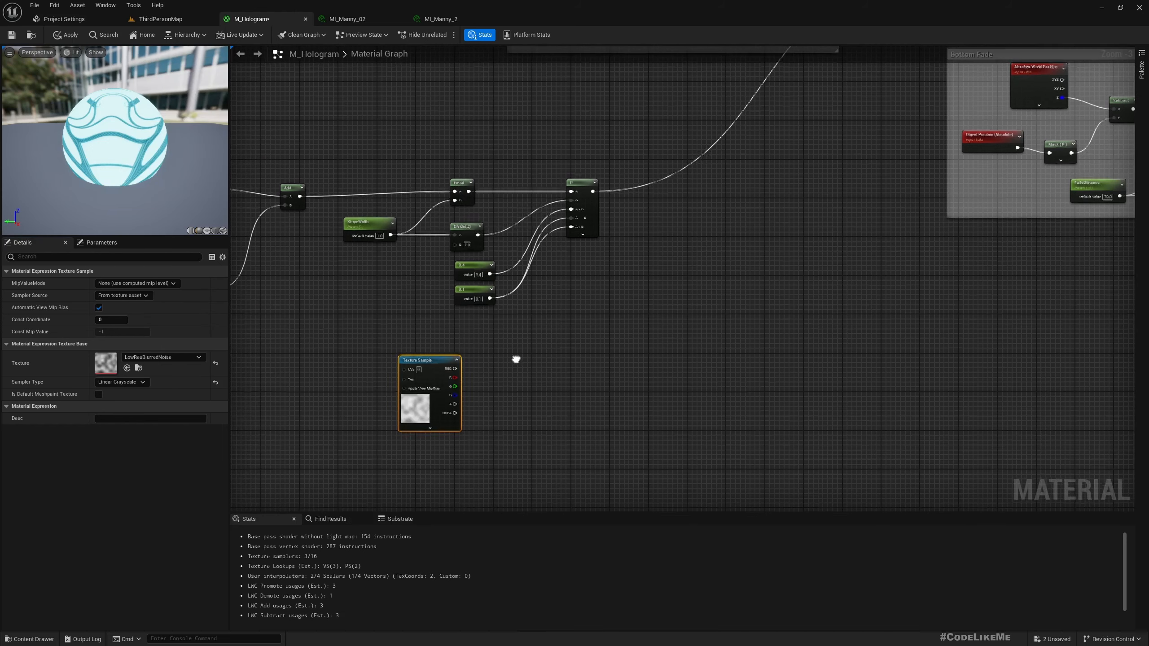
pyautogui.moveTo(460, 355); pyautogui.dragTo(497, 367)
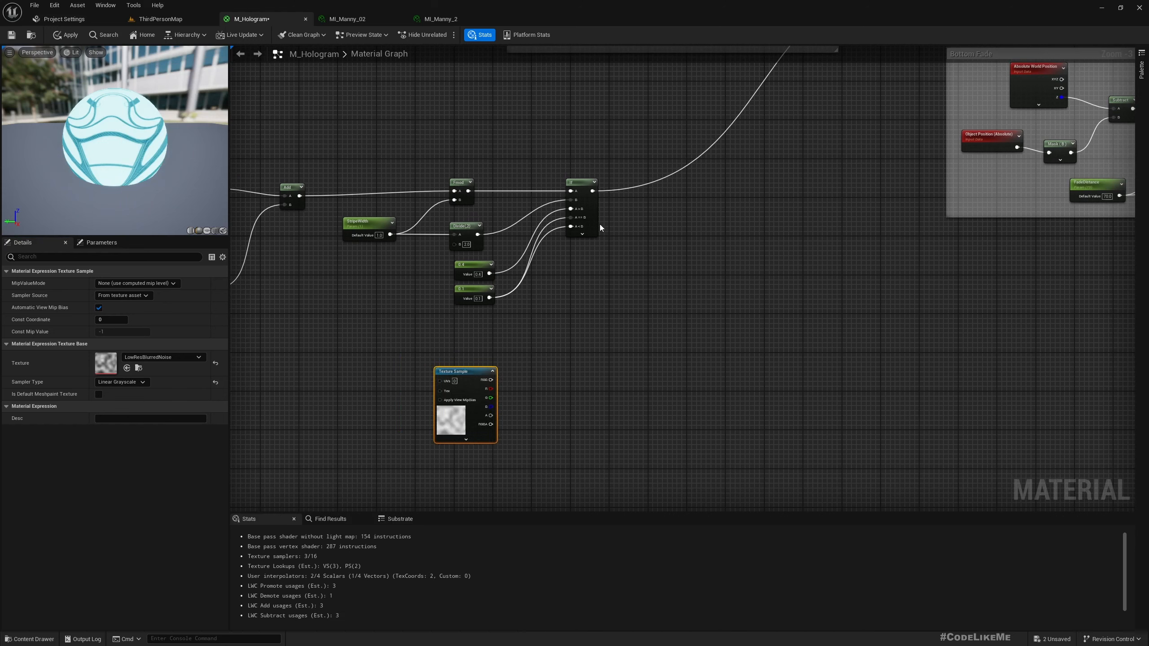
# Multiply the If output by the Texture Sample's RGB output and route the product into the B input of the downstream Add node.
pyautogui.moveTo(593, 193); pyautogui.dragTo(646, 264)
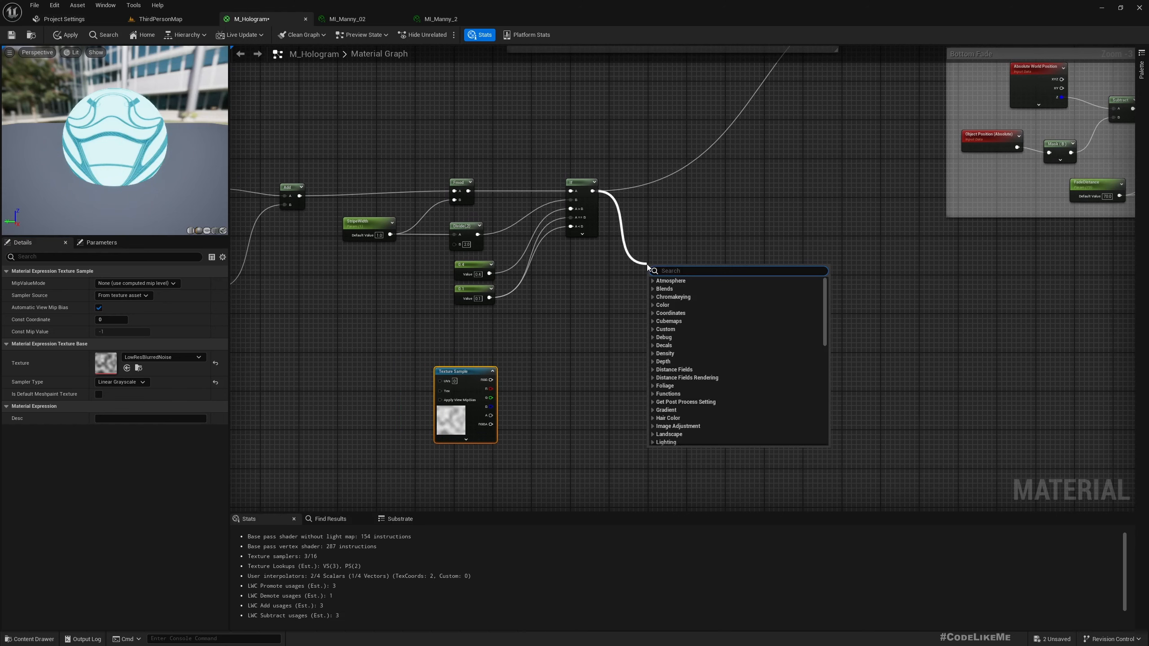
pyautogui.write('*')
pyautogui.press('Return')
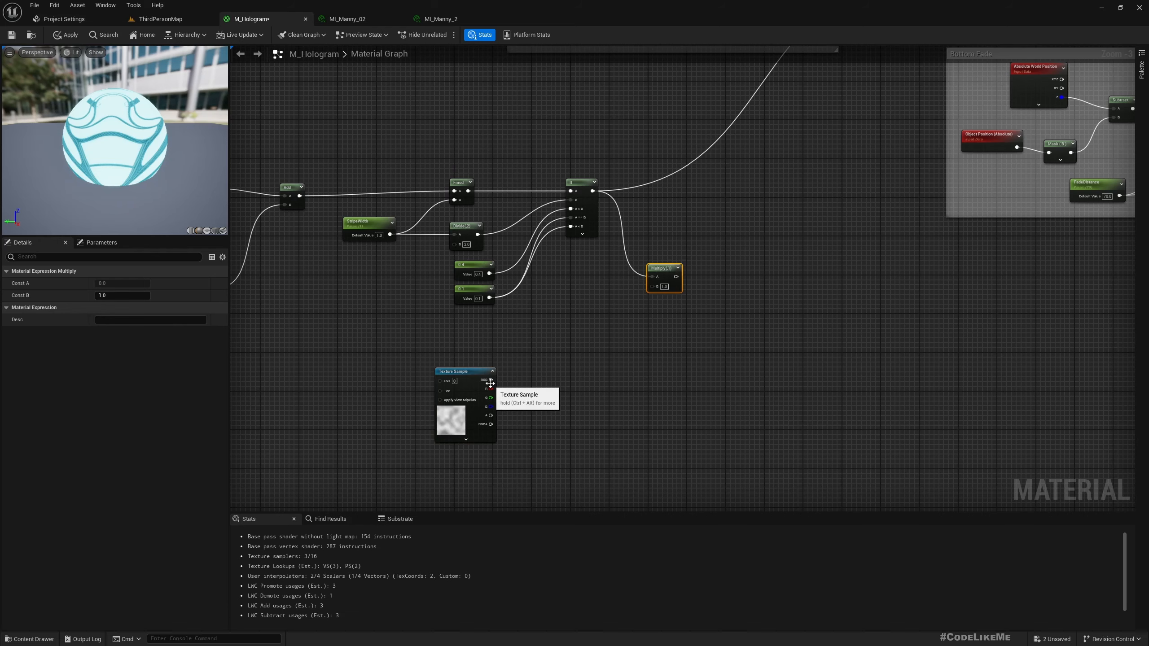
pyautogui.moveTo(491, 380); pyautogui.dragTo(657, 290)
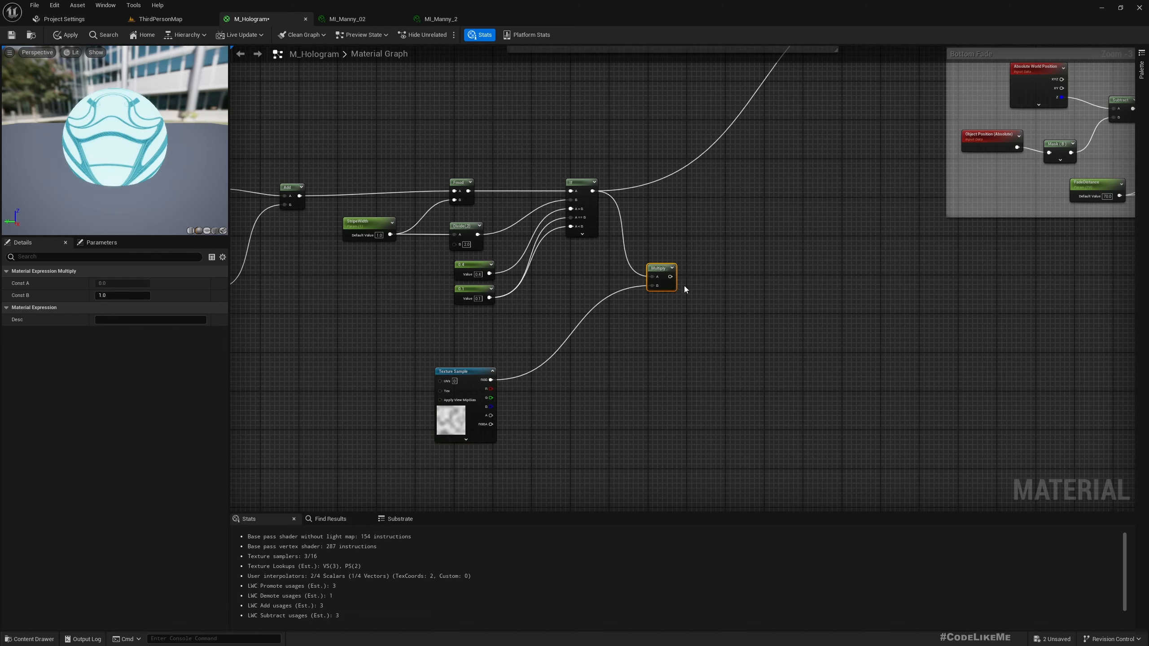
pyautogui.moveTo(684, 285); pyautogui.dragTo(662, 360, button='right')
pyautogui.scroll(-5, 663, 360)
pyautogui.scroll(5, 584, 402)
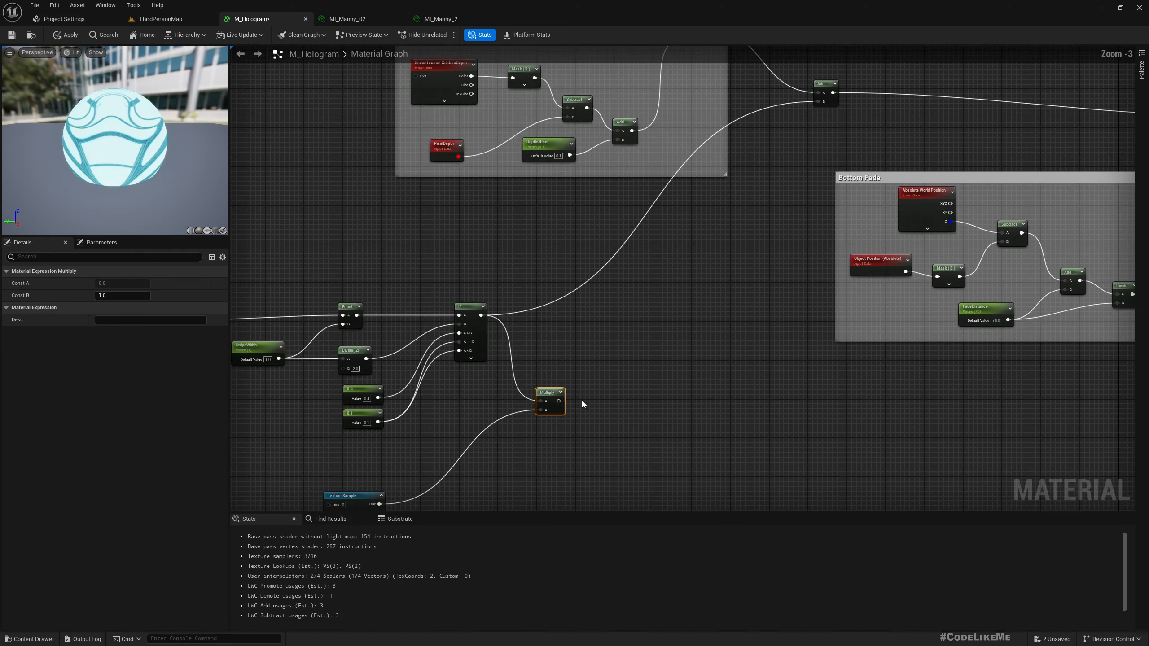
pyautogui.moveTo(560, 401); pyautogui.dragTo(817, 103)
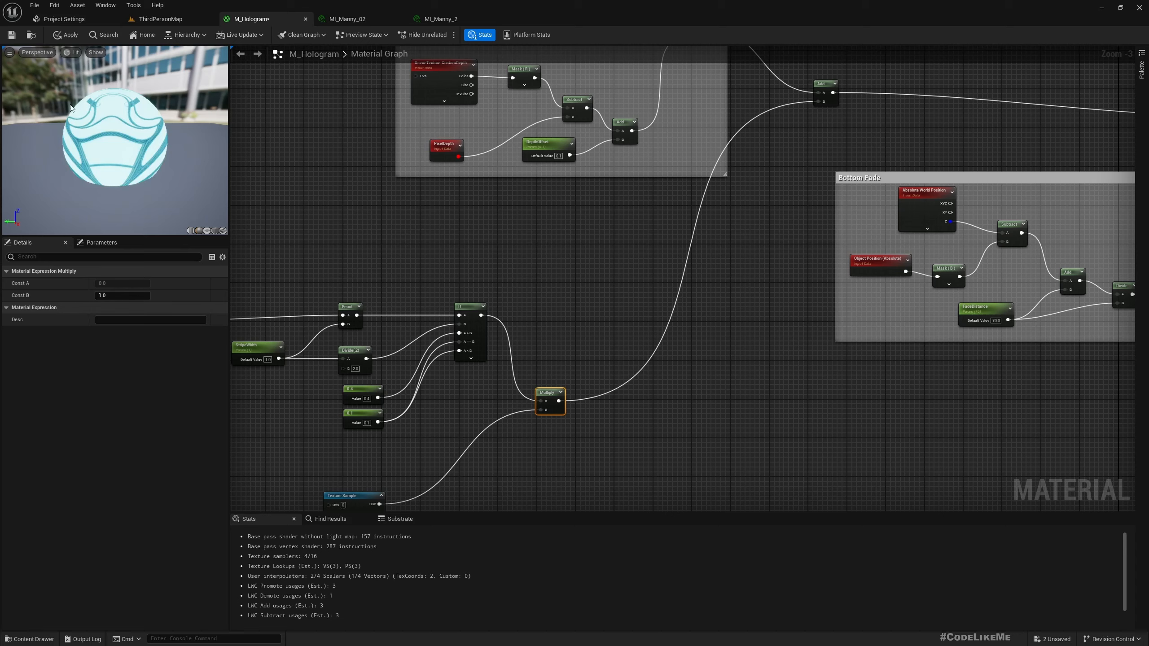
# Apply the material and inspect the noise on the mannequin in ThirdPersonMap from near and far, returning to M_Hologram when done.
pyautogui.click(71, 36)
pyautogui.click(156, 19)
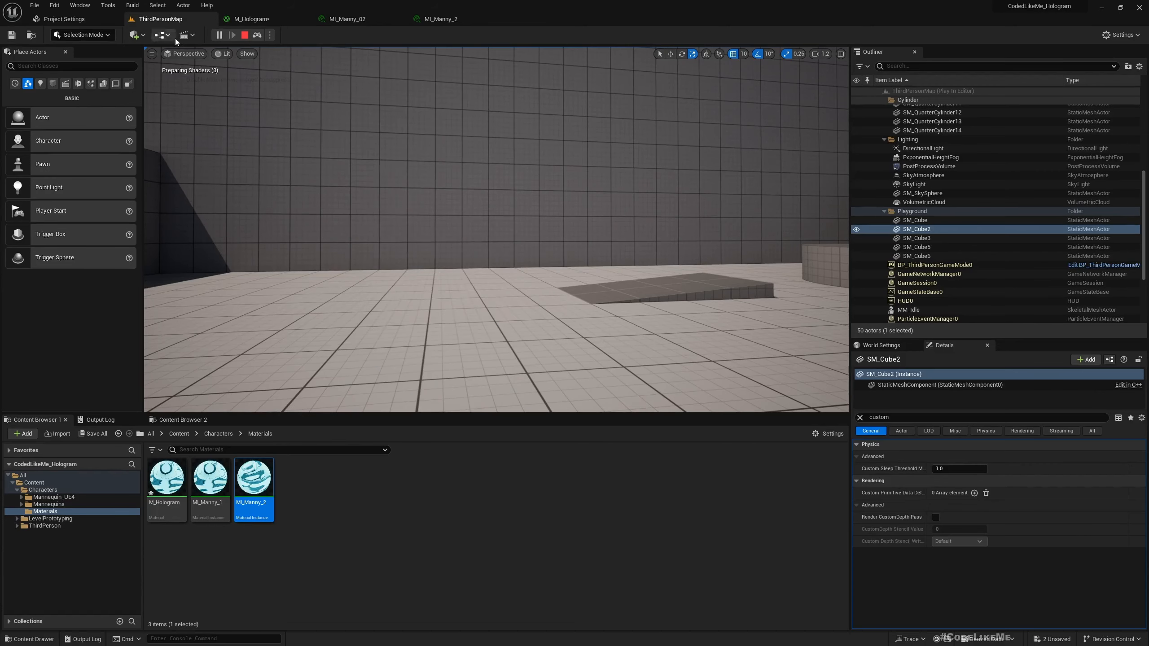
pyautogui.scroll(-6, 425, 220)
pyautogui.scroll(8, 425, 220)
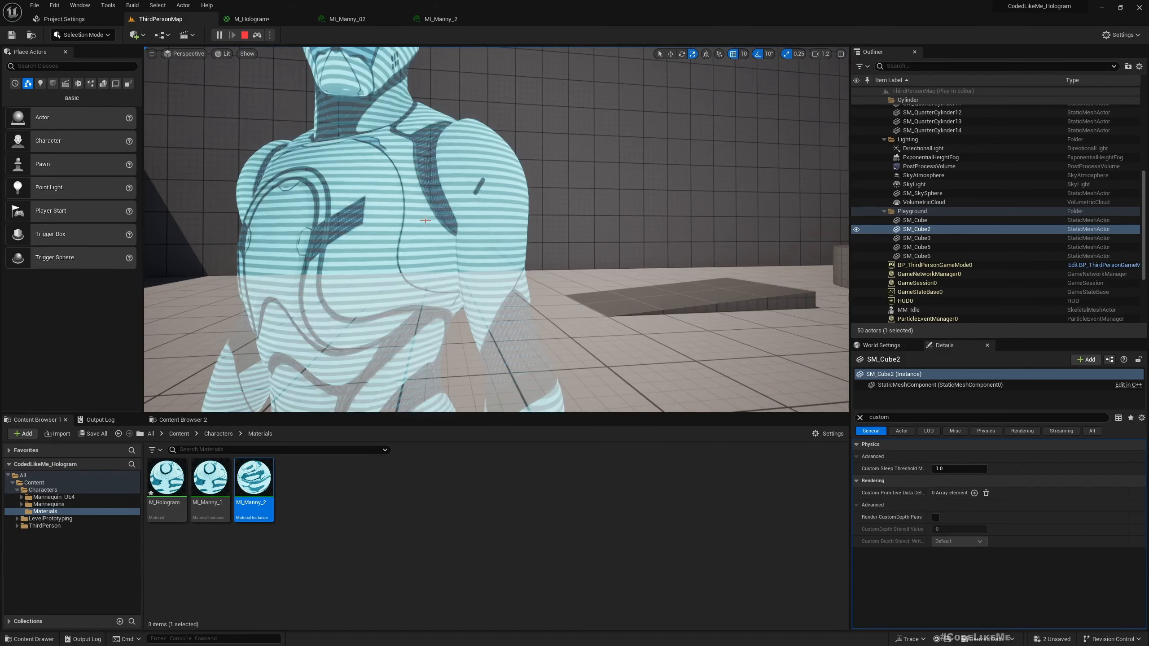
pyautogui.scroll(-2, 425, 221)
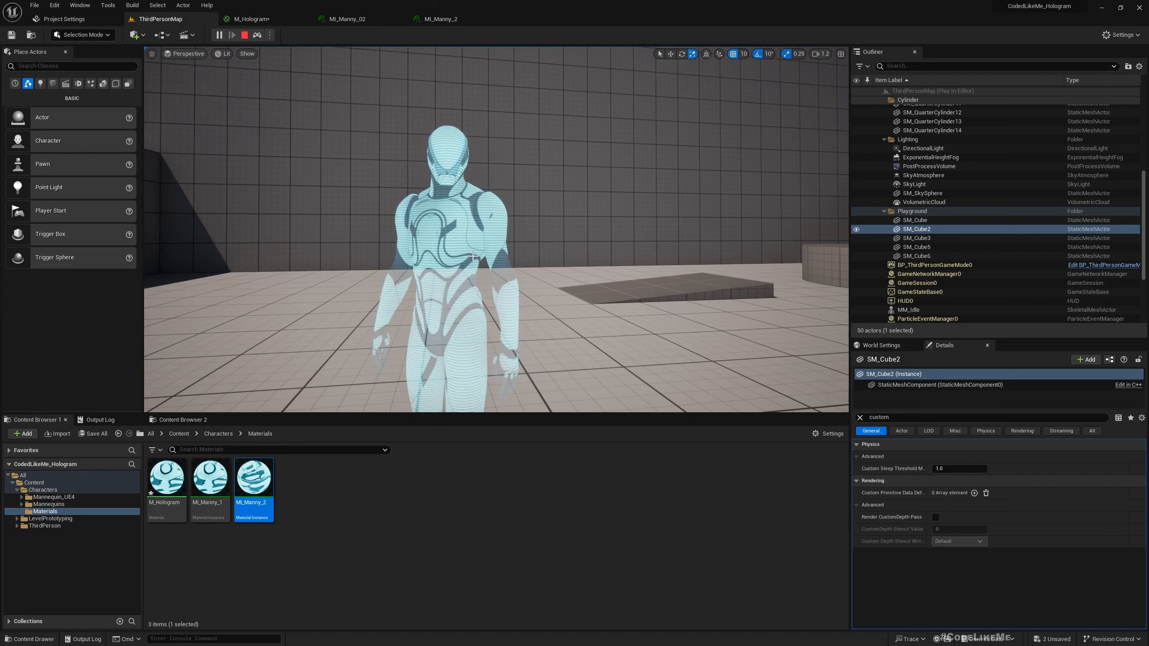
pyautogui.click(262, 21)
# Move the Texture Sample node slightly and replace its texture with STBlueNoise_scalar_128x128x64.
pyautogui.moveTo(441, 428); pyautogui.dragTo(510, 290, button='right')
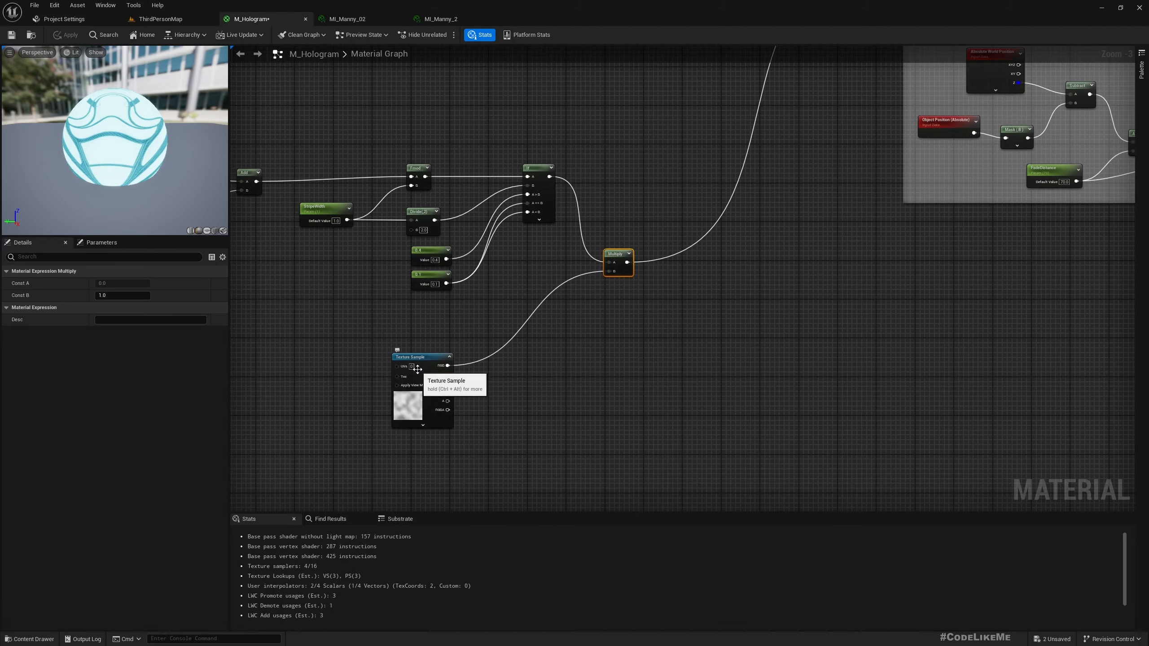
pyautogui.moveTo(416, 368); pyautogui.dragTo(440, 352)
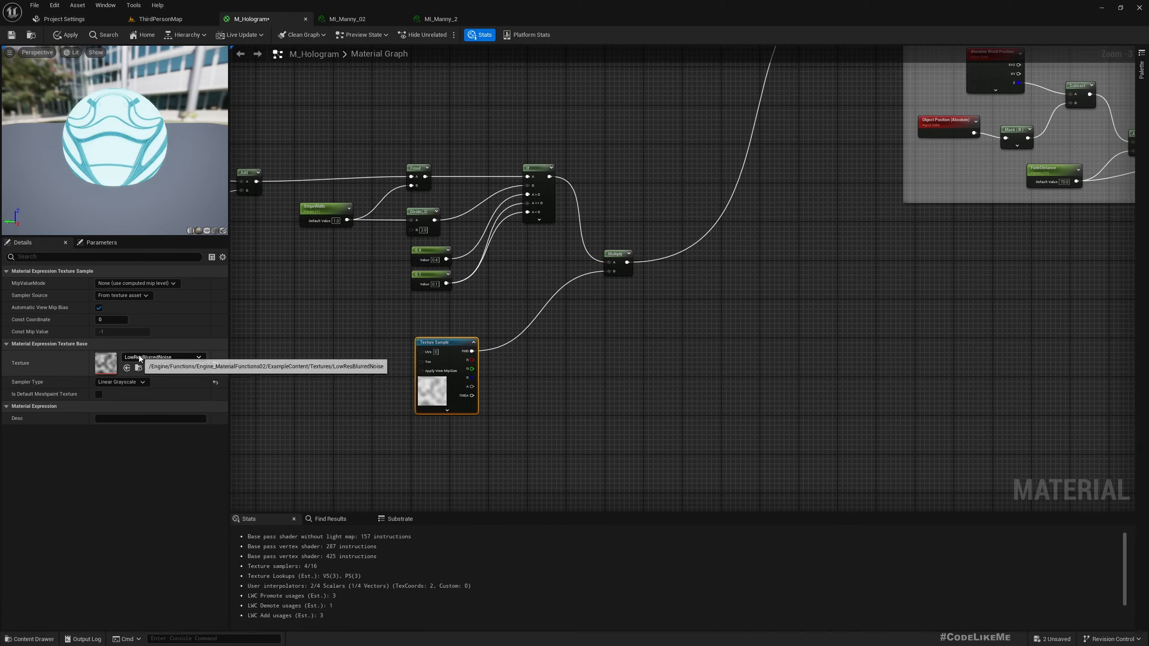
pyautogui.click(159, 358)
pyautogui.scroll(1, 172, 308)
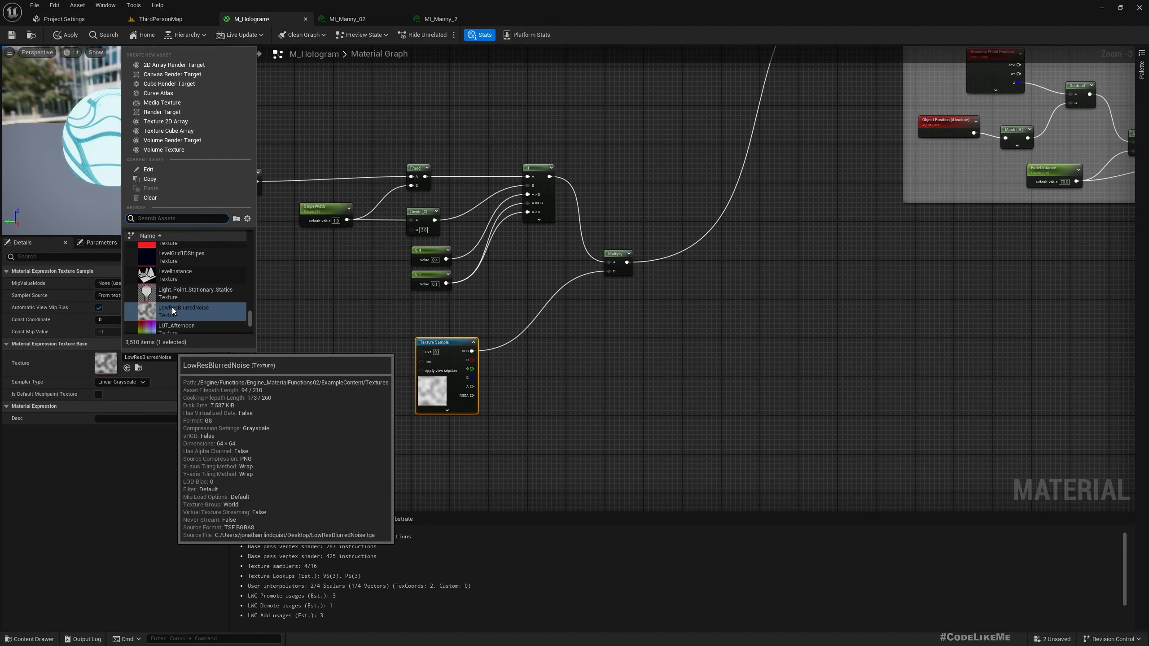
pyautogui.write('noise')
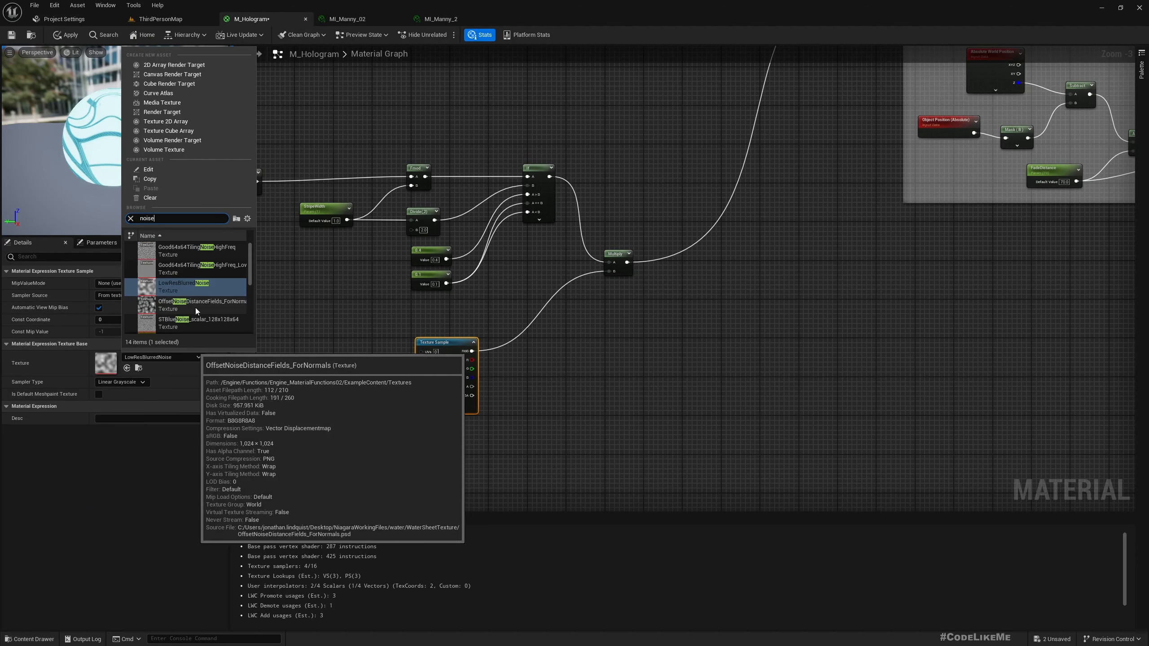
pyautogui.scroll(-3, 191, 309)
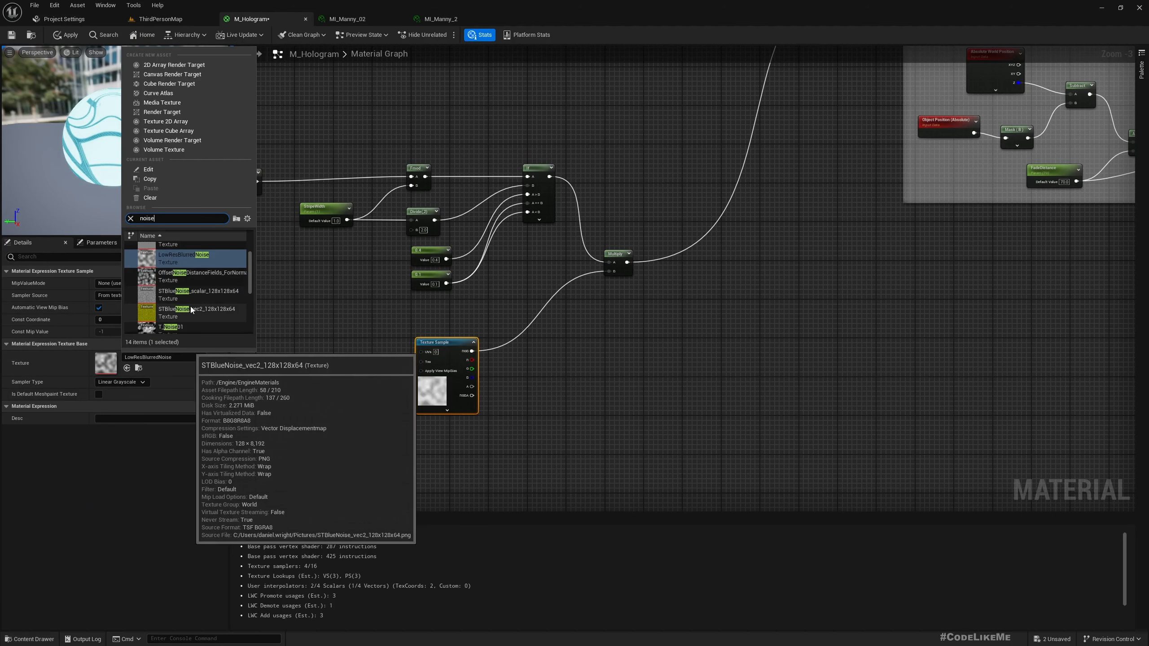
pyautogui.scroll(2, 191, 307)
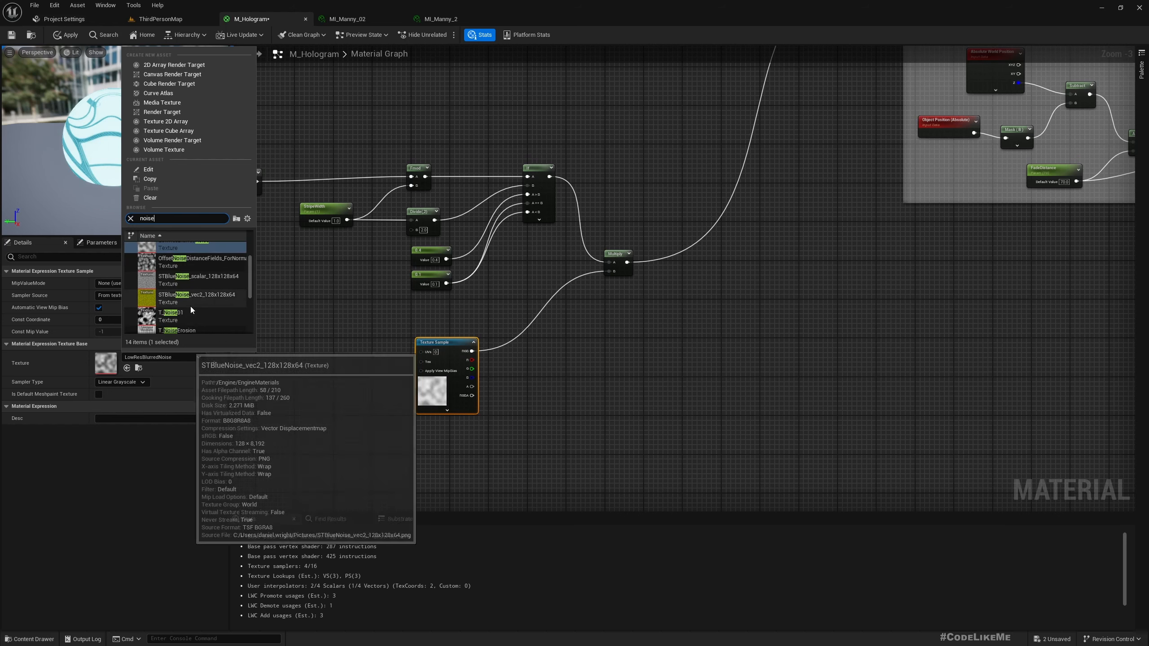
pyautogui.click(180, 295)
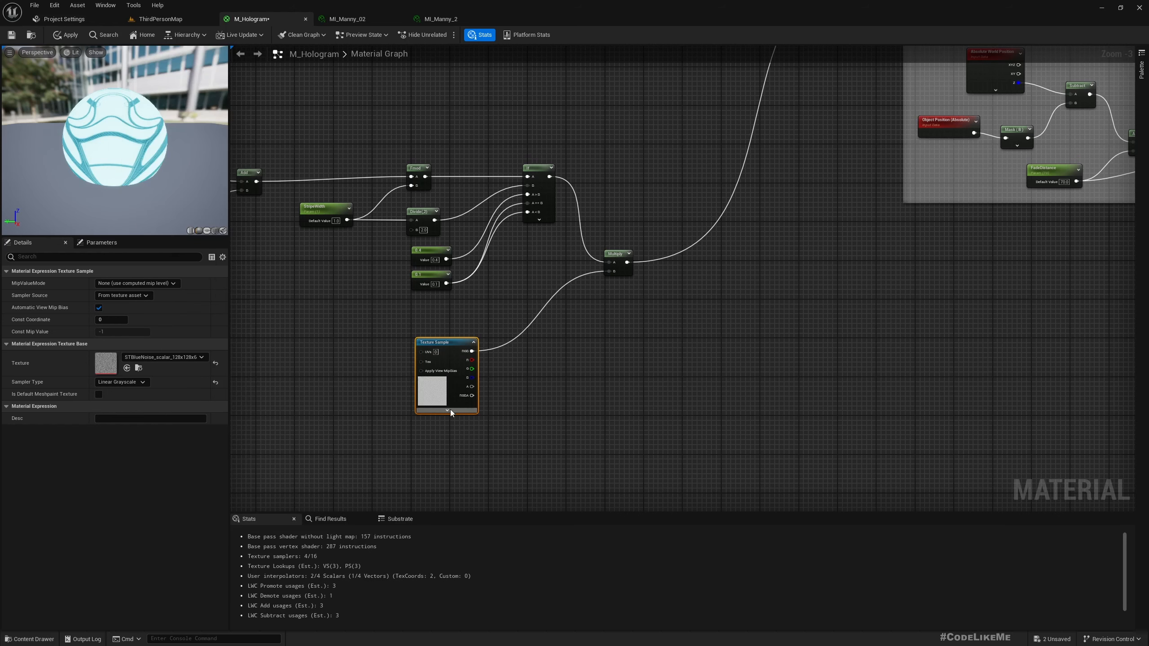
# Apply the new noise texture and check the mannequin in the level, returning to the M_Hologram graph when done.
pyautogui.click(66, 35)
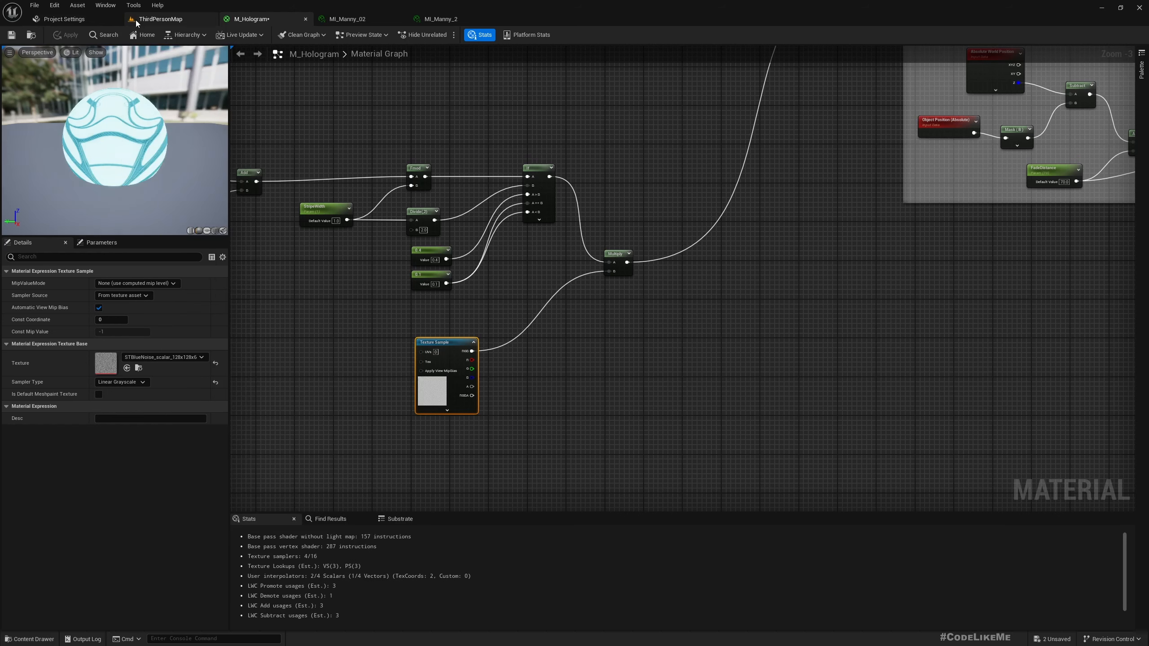
pyautogui.click(160, 19)
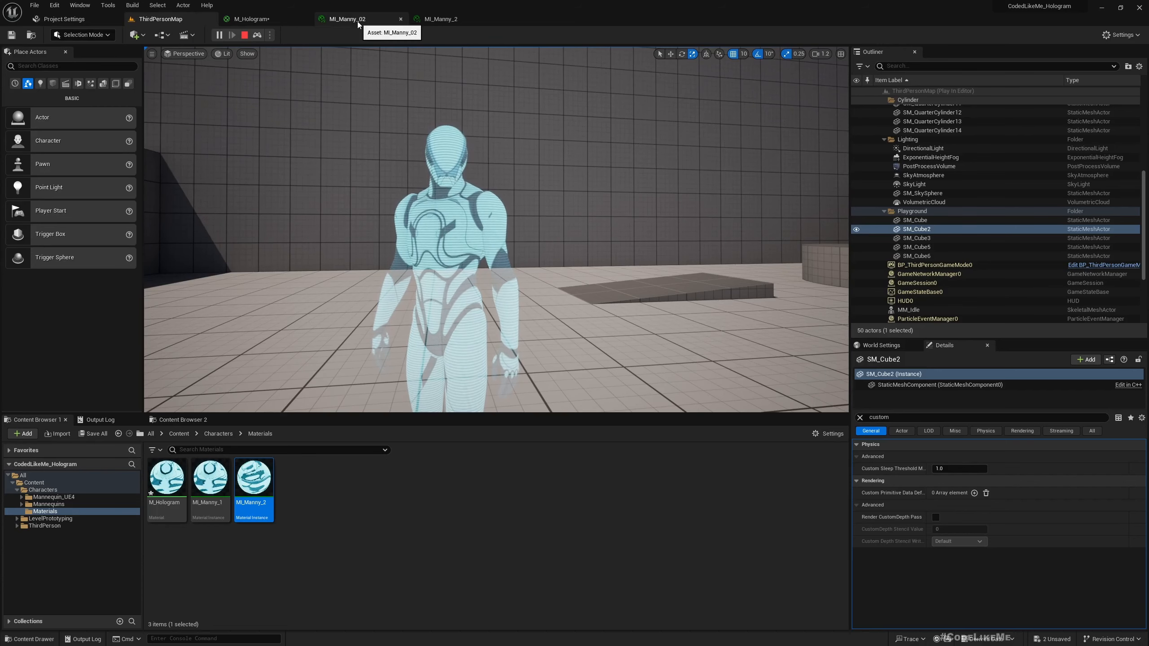
pyautogui.click(251, 19)
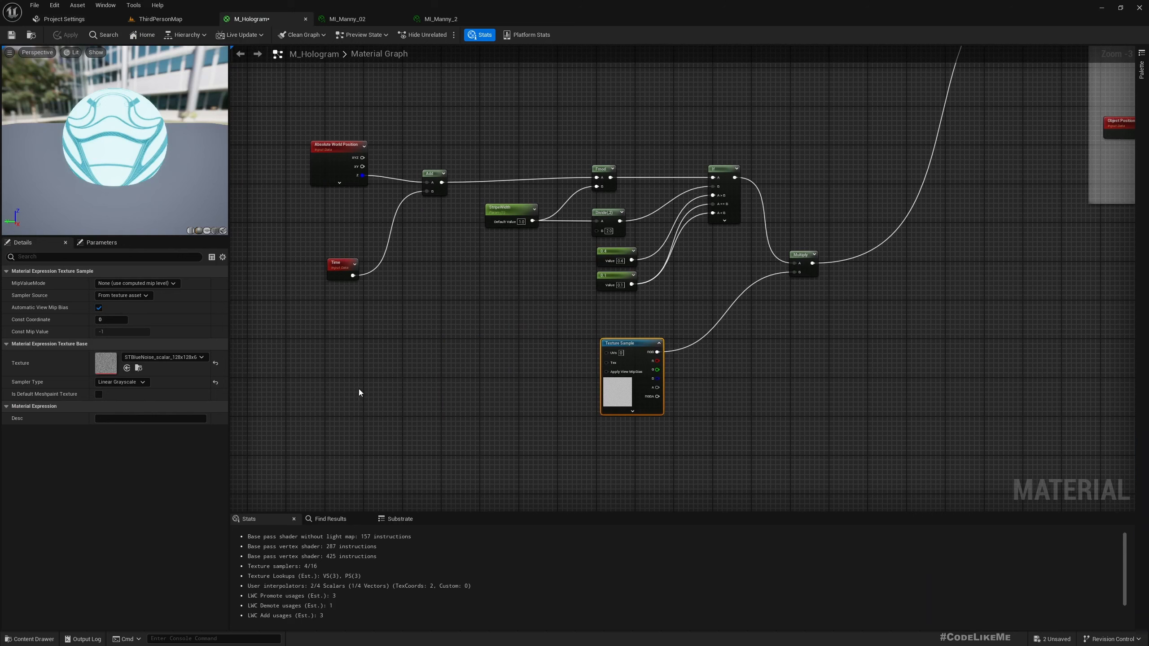
# Create a Texture Coordinate node below the Time node.
pyautogui.rightClick(309, 355)
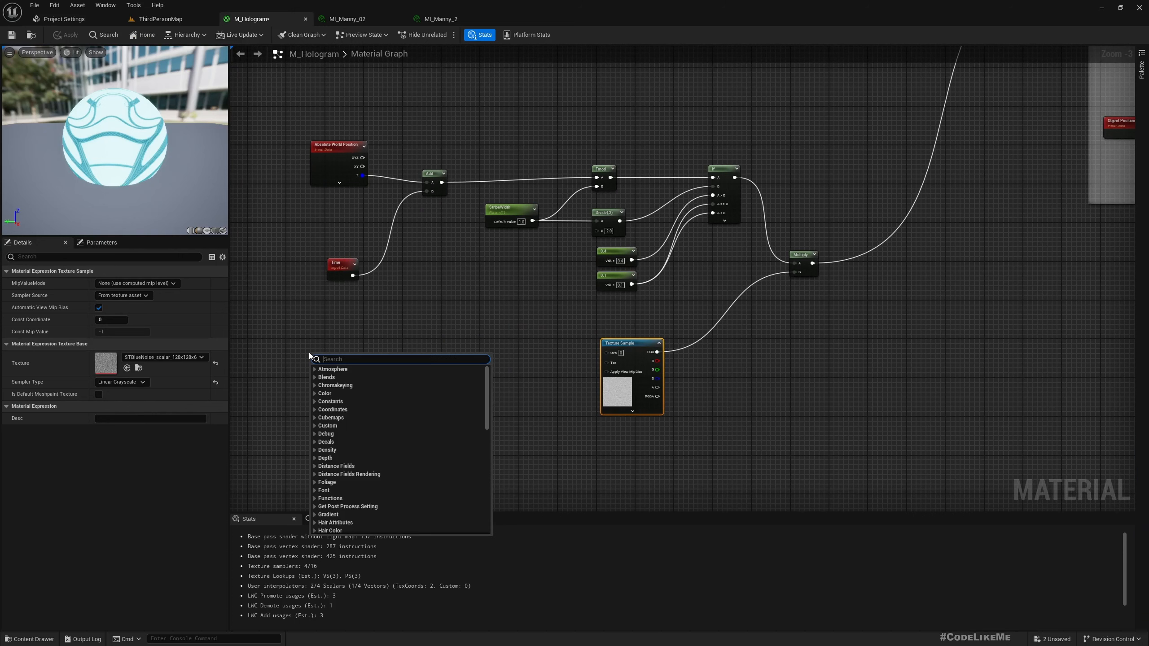
pyautogui.write('texturec')
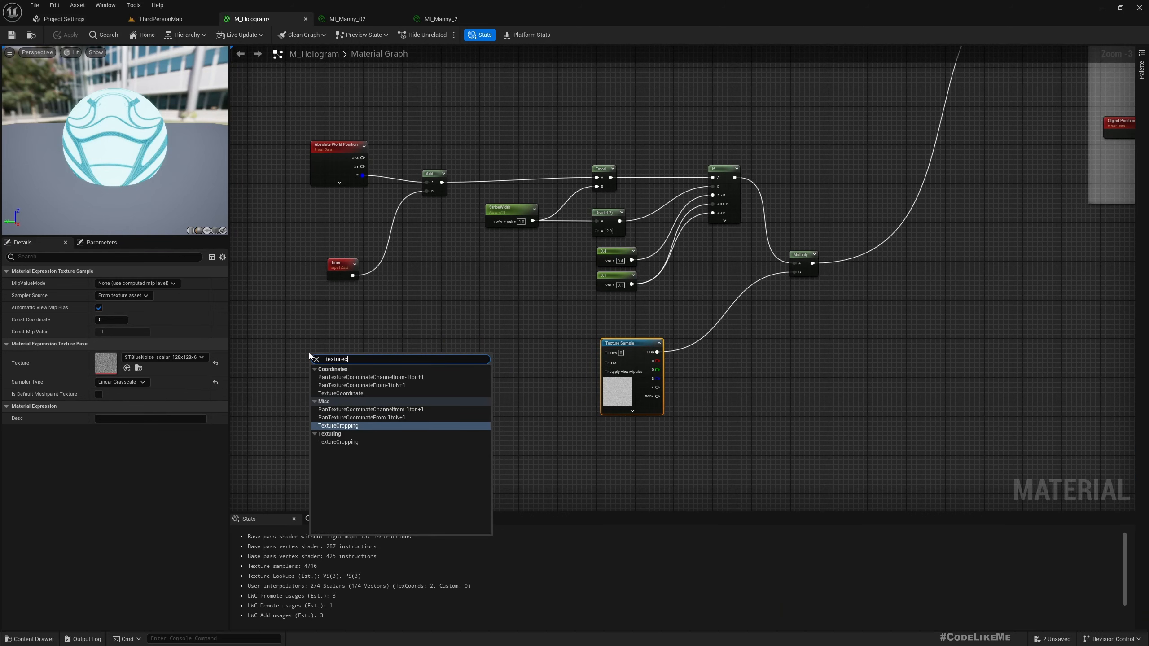
pyautogui.write('oor')
pyautogui.press('Return')
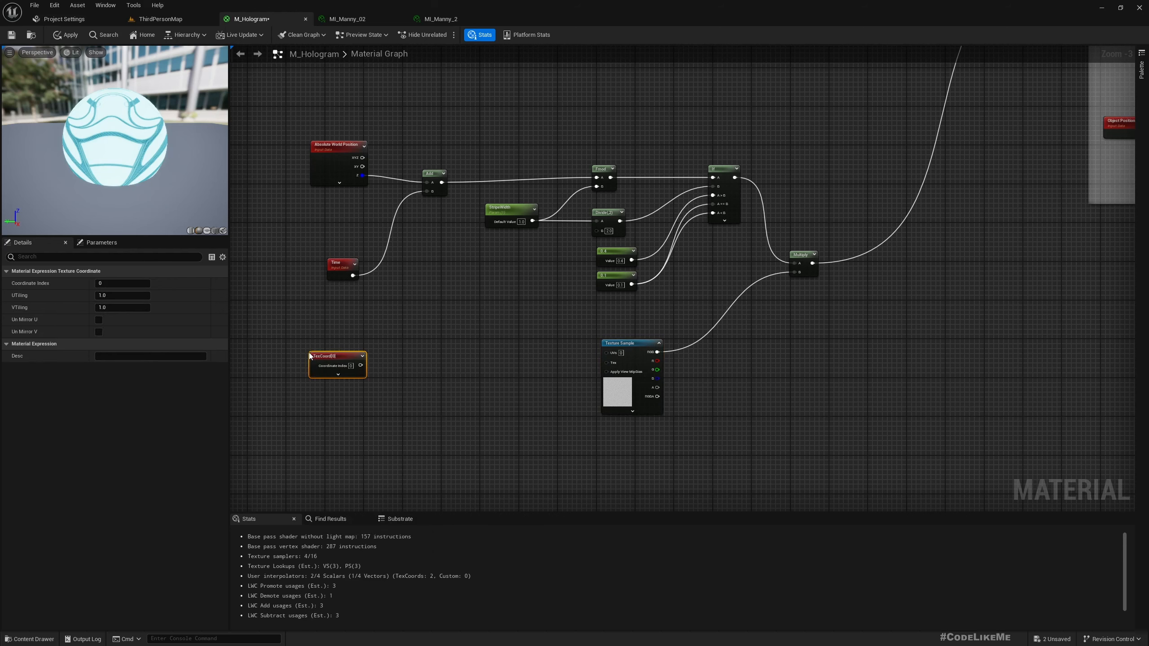
# Sum the texture coordinates and Time in a new Add node, and feed its output into the Texture Sample's UVs.
pyautogui.scroll(2, 332, 385)
pyautogui.moveTo(361, 360); pyautogui.dragTo(442, 364)
pyautogui.write('add')
pyautogui.press('Return')
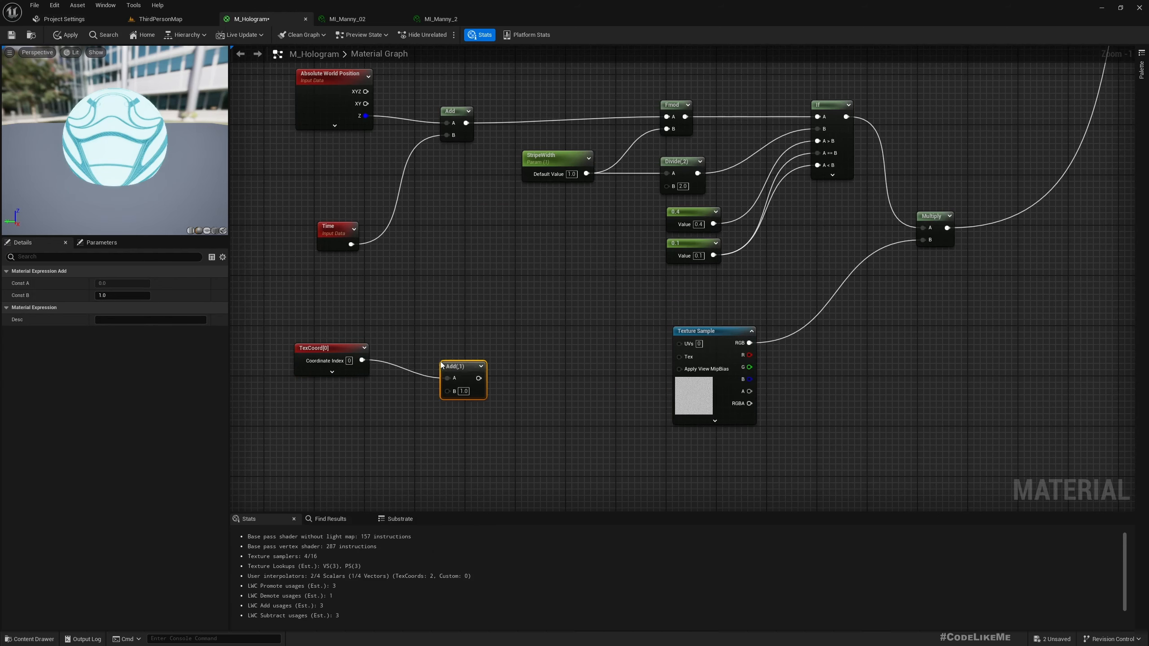
pyautogui.moveTo(351, 244); pyautogui.dragTo(679, 343)
pyautogui.moveTo(458, 367); pyautogui.dragTo(489, 357)
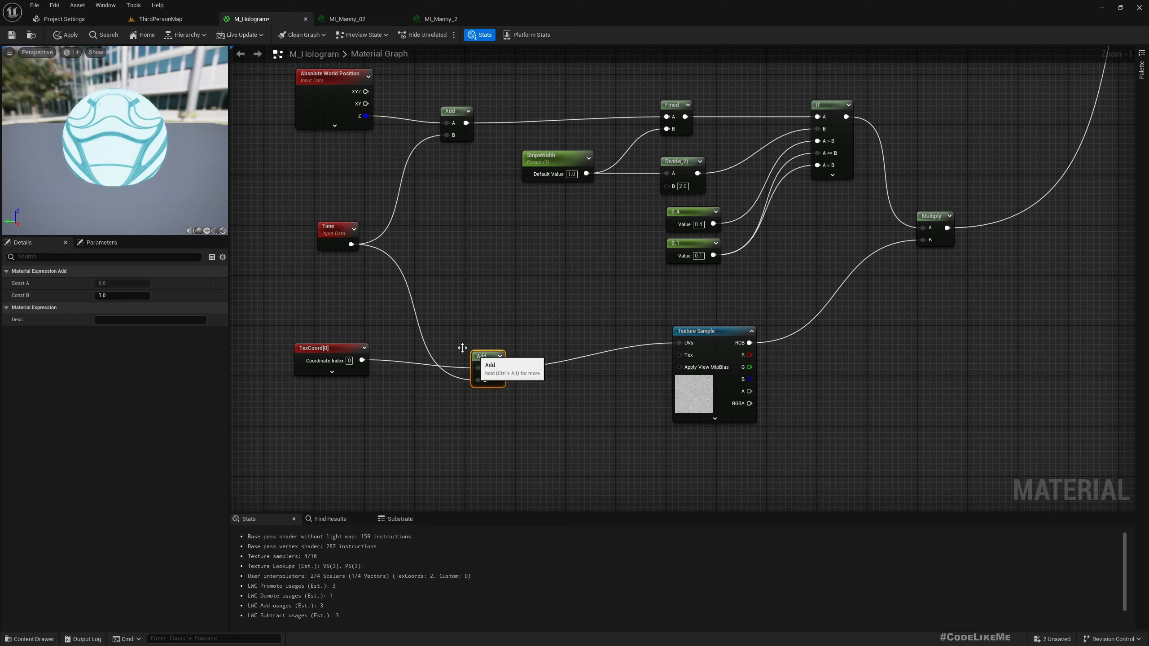
# Apply the material and check the time-animated noise on the mannequin in ThirdPersonMap.
pyautogui.click(71, 36)
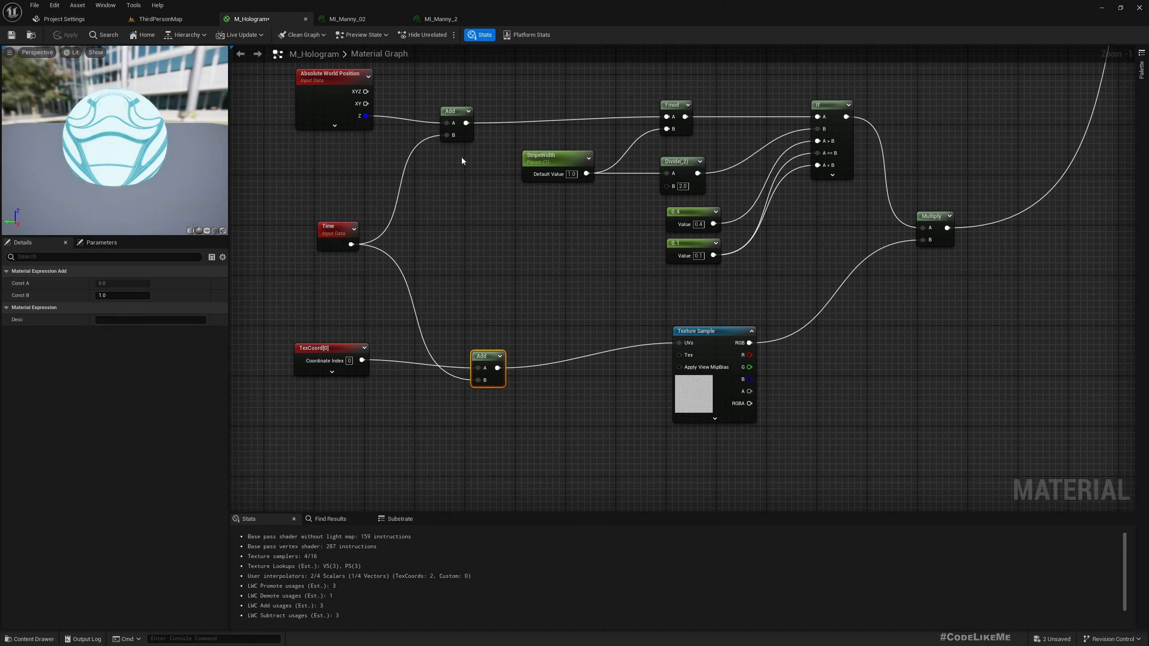
pyautogui.click(148, 22)
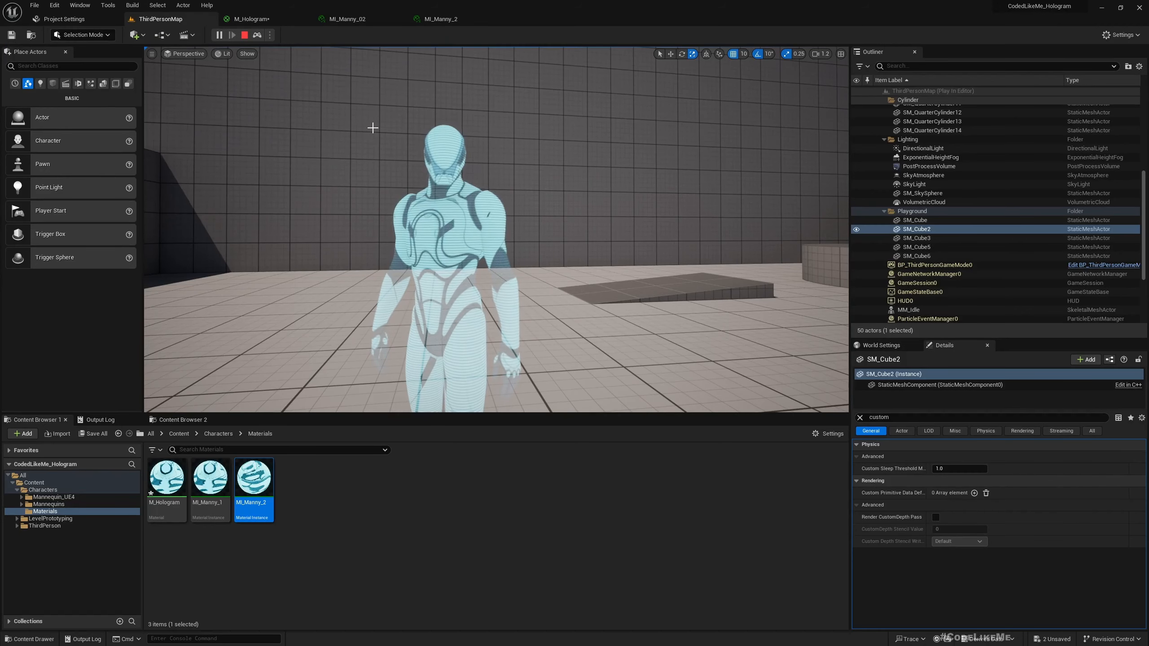
# Replace the Texture Sample's texture in M_Hologram with the OffsetNoiseDistanceFields noise texture.
pyautogui.click(251, 19)
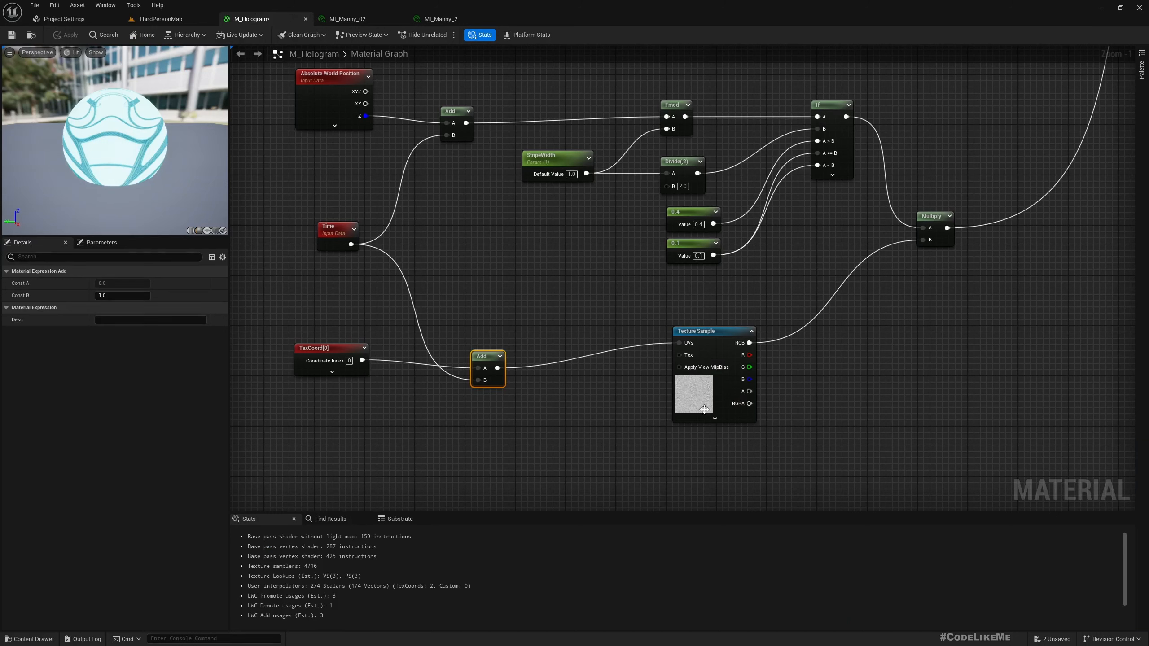
pyautogui.click(675, 371)
pyautogui.click(163, 357)
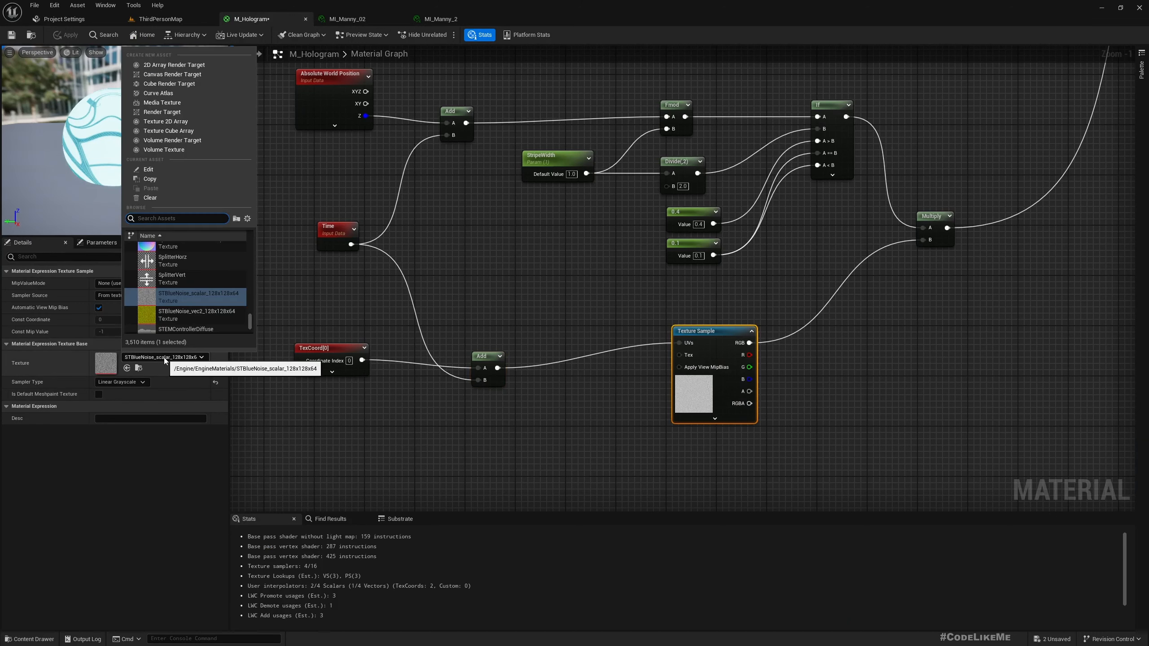
pyautogui.write('noise')
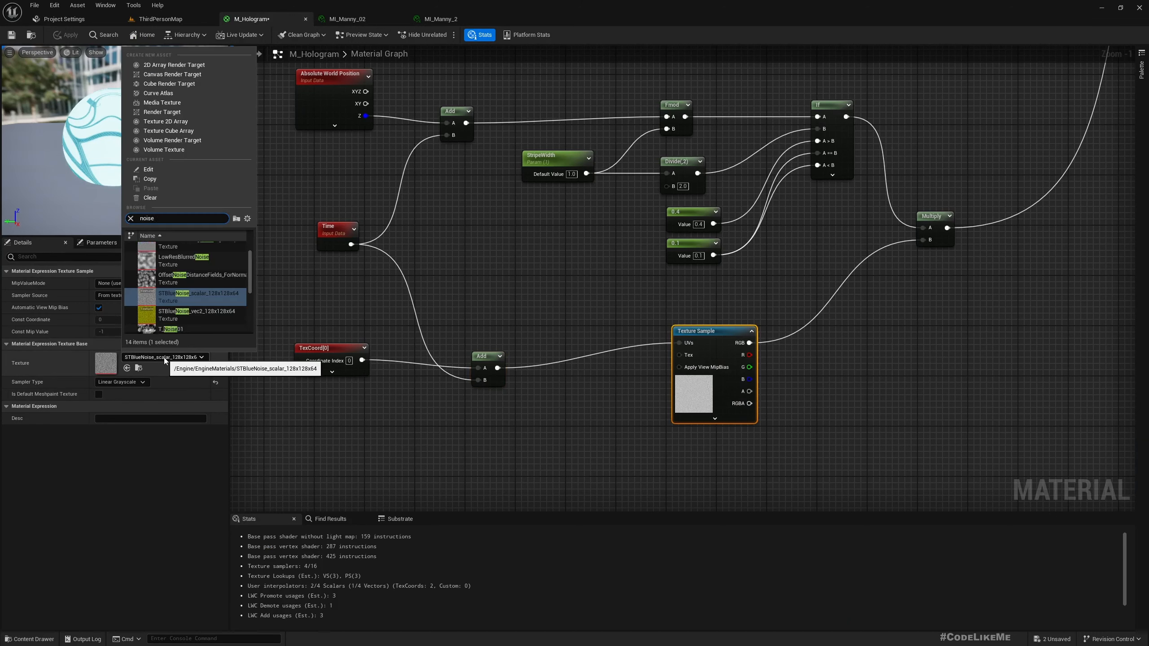
pyautogui.click(188, 277)
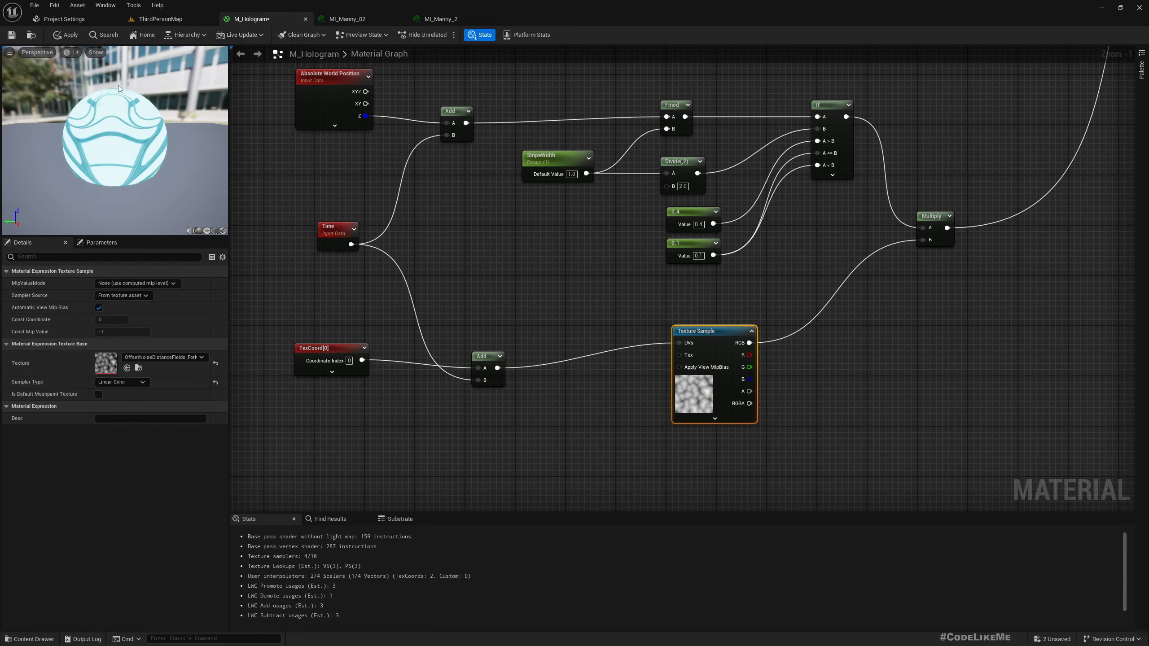
# Check the offset noise texture on the mannequin in ThirdPersonMap from different distances, returning to the M_Hologram graph when done.
pyautogui.click(161, 19)
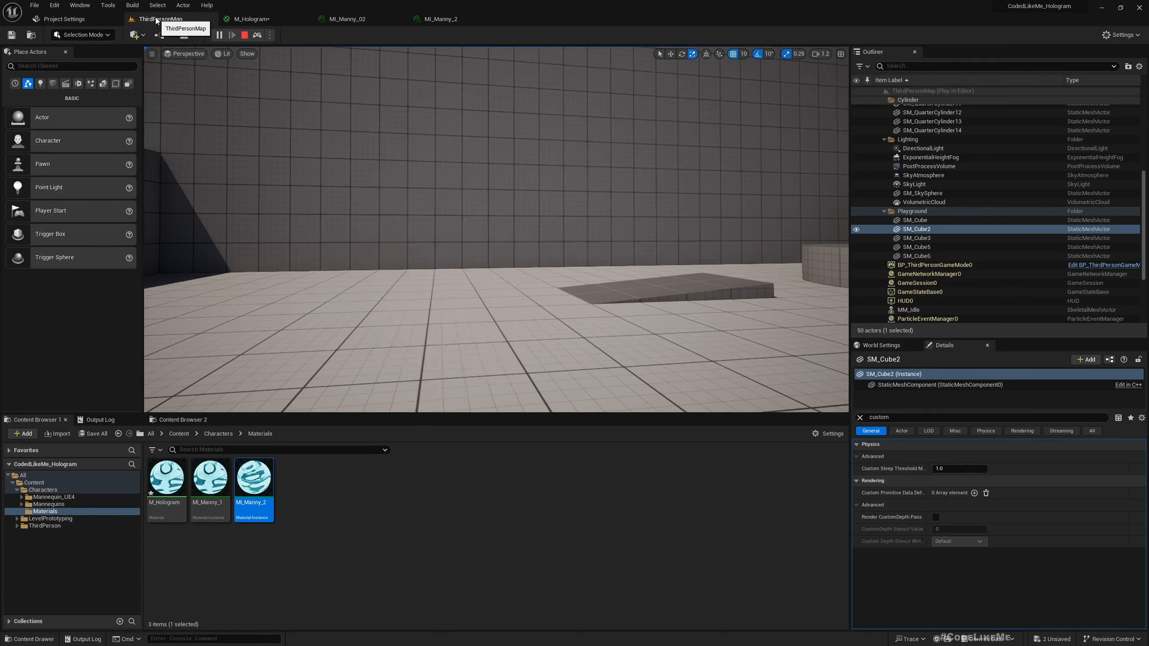
pyautogui.scroll(-4, 435, 206)
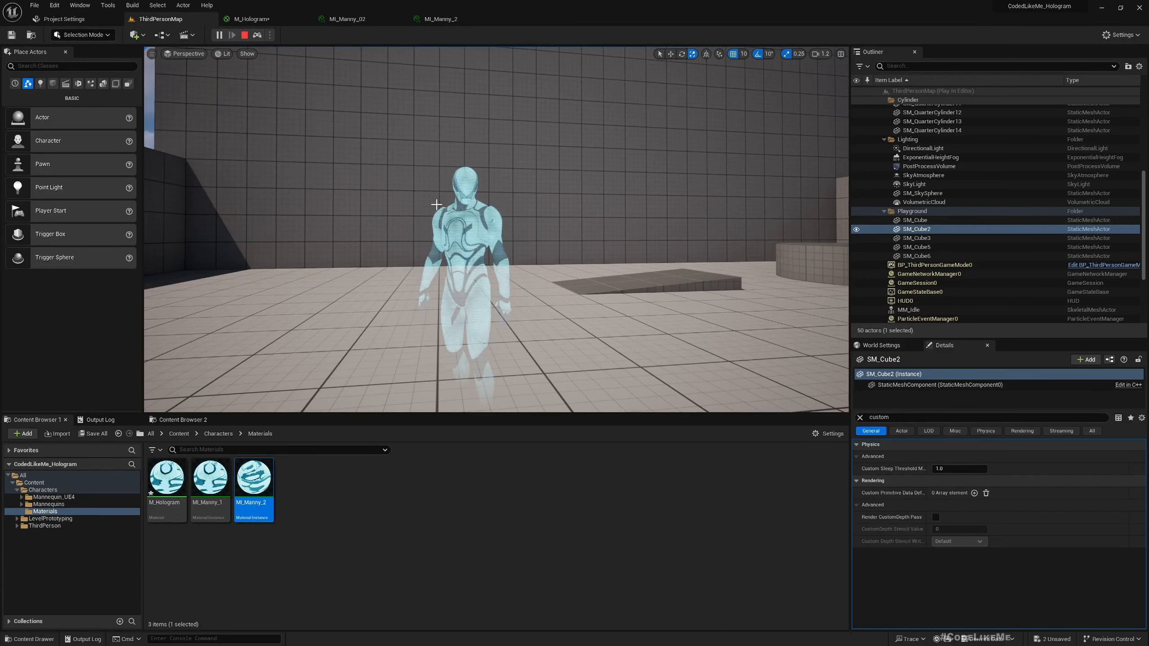
pyautogui.moveTo(436, 205); pyautogui.dragTo(470, 253, button='middle')
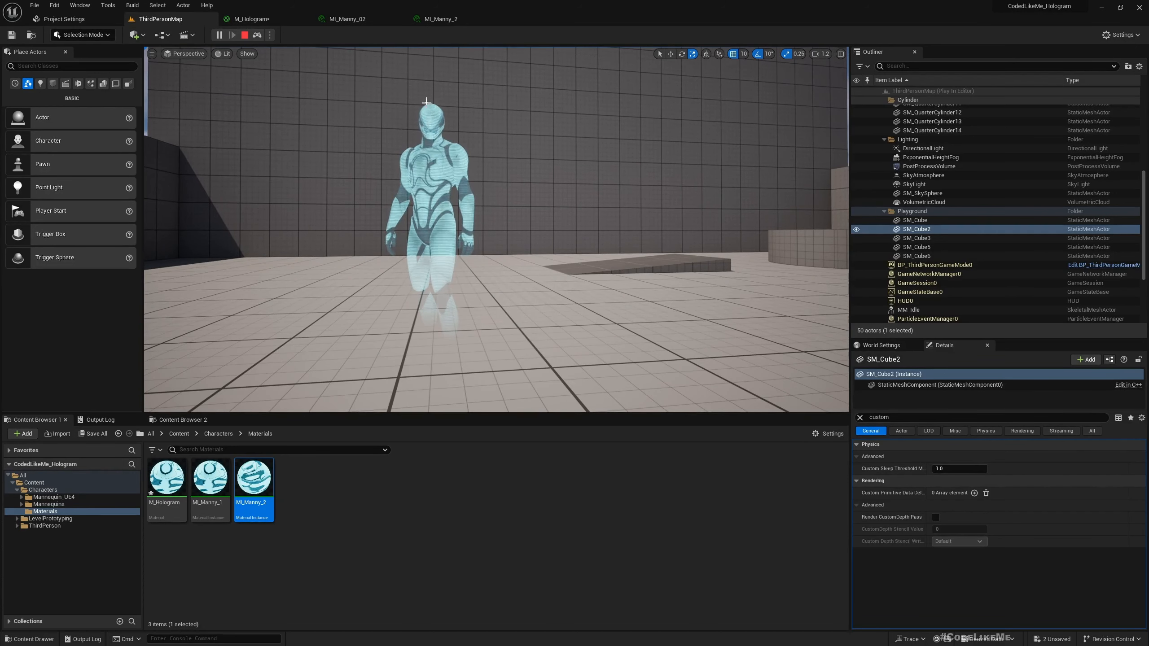
pyautogui.click(255, 17)
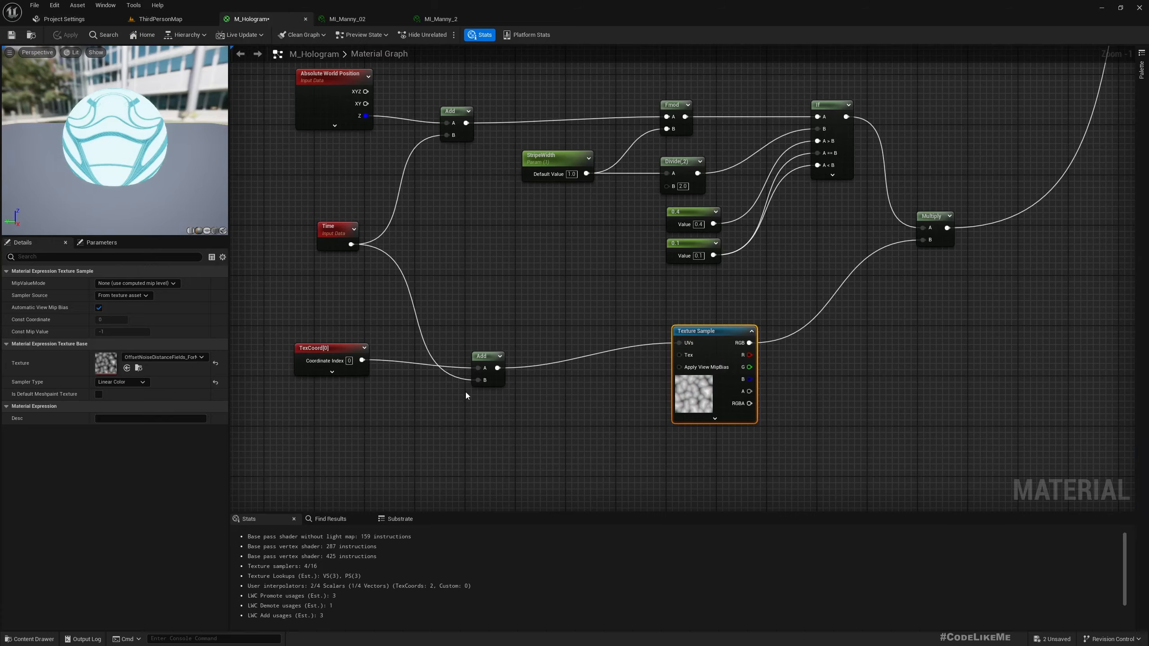
# Insert a Multiply node between Time and the B input of the Add node that offsets the texture coordinates.
pyautogui.moveTo(466, 395); pyautogui.dragTo(538, 319, button='right')
pyautogui.click(348, 286)
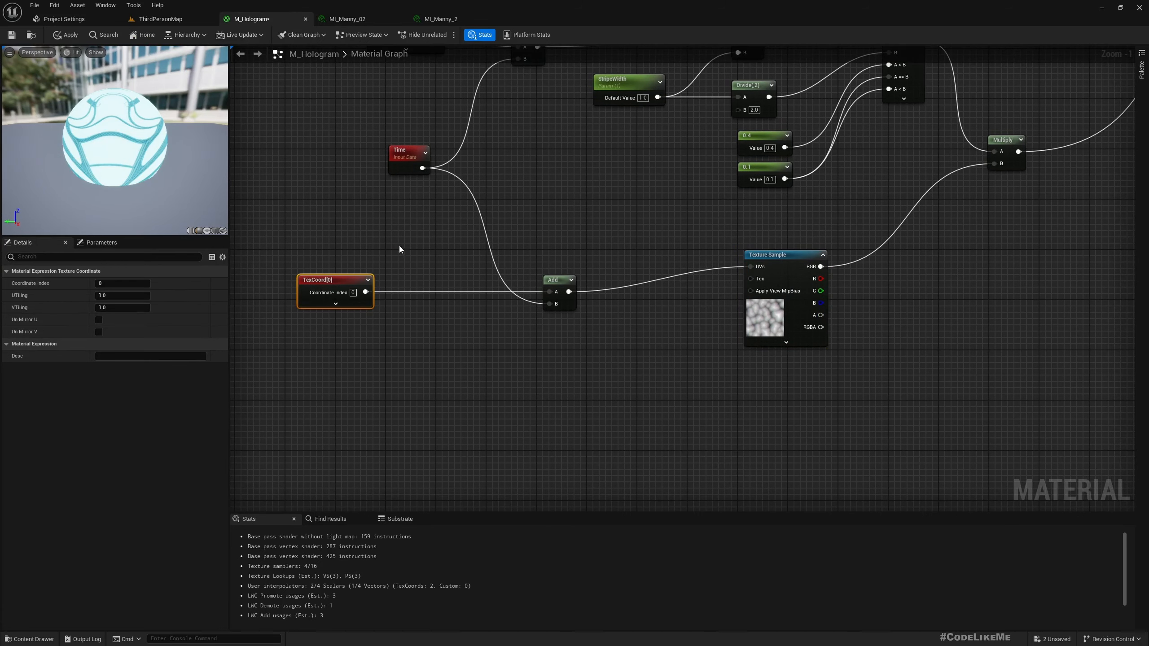
pyautogui.moveTo(402, 155); pyautogui.dragTo(549, 303)
pyautogui.write('*')
pyautogui.press('Return')
pyautogui.moveTo(470, 316); pyautogui.dragTo(471, 311)
# Promote the new Multiply node's B input to a parameter named Speed with a default value of 0.2, placed below the texture coordinates.
pyautogui.rightClick(467, 335)
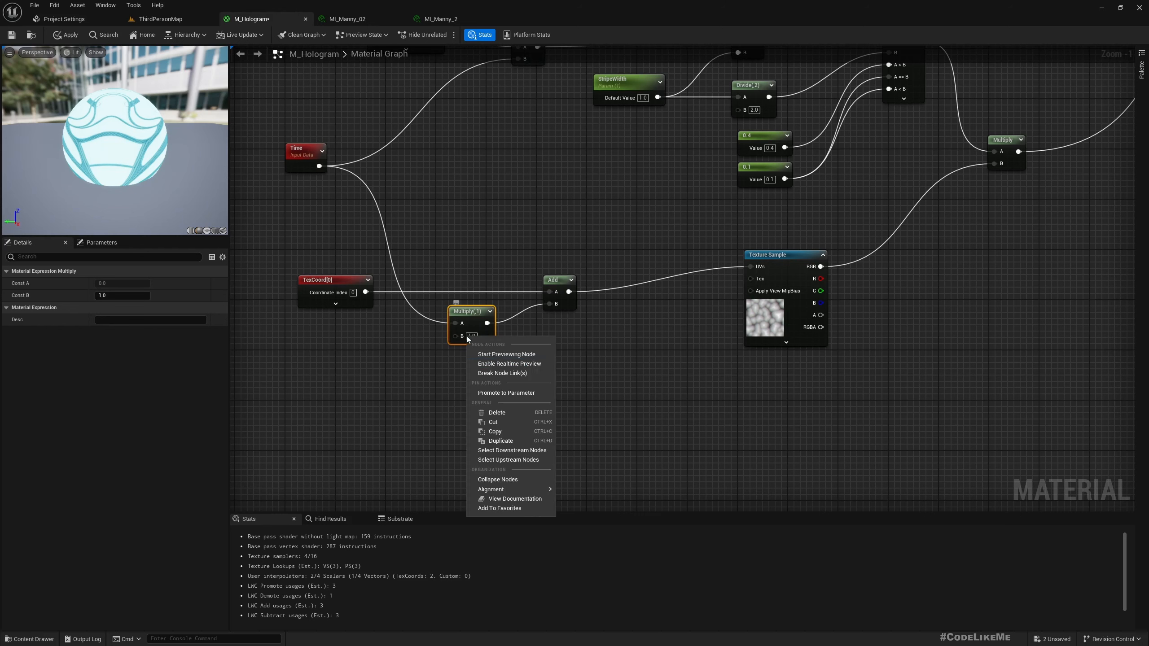
pyautogui.click(503, 393)
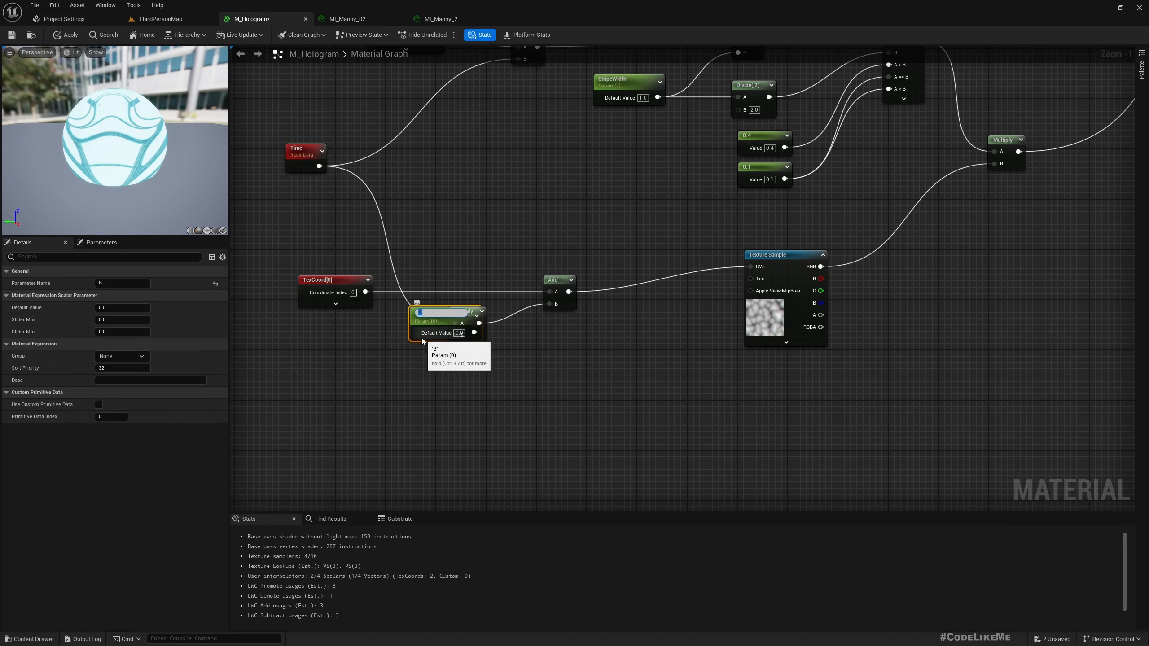
pyautogui.write('Speed')
pyautogui.press('Return')
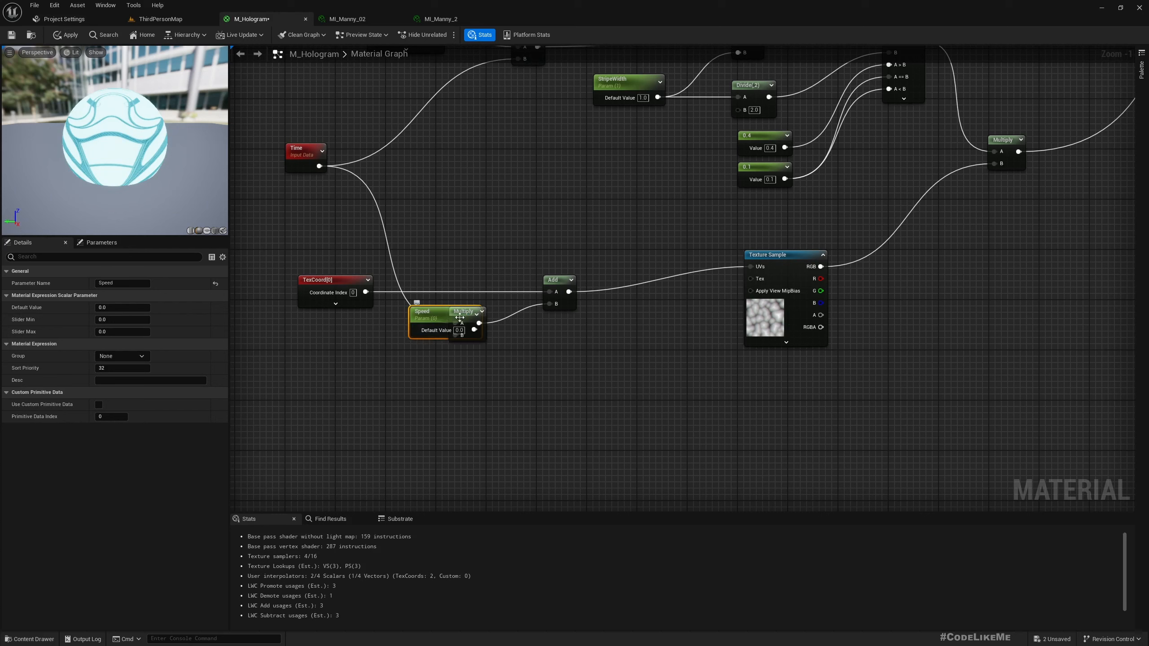
pyautogui.moveTo(421, 318); pyautogui.dragTo(334, 349)
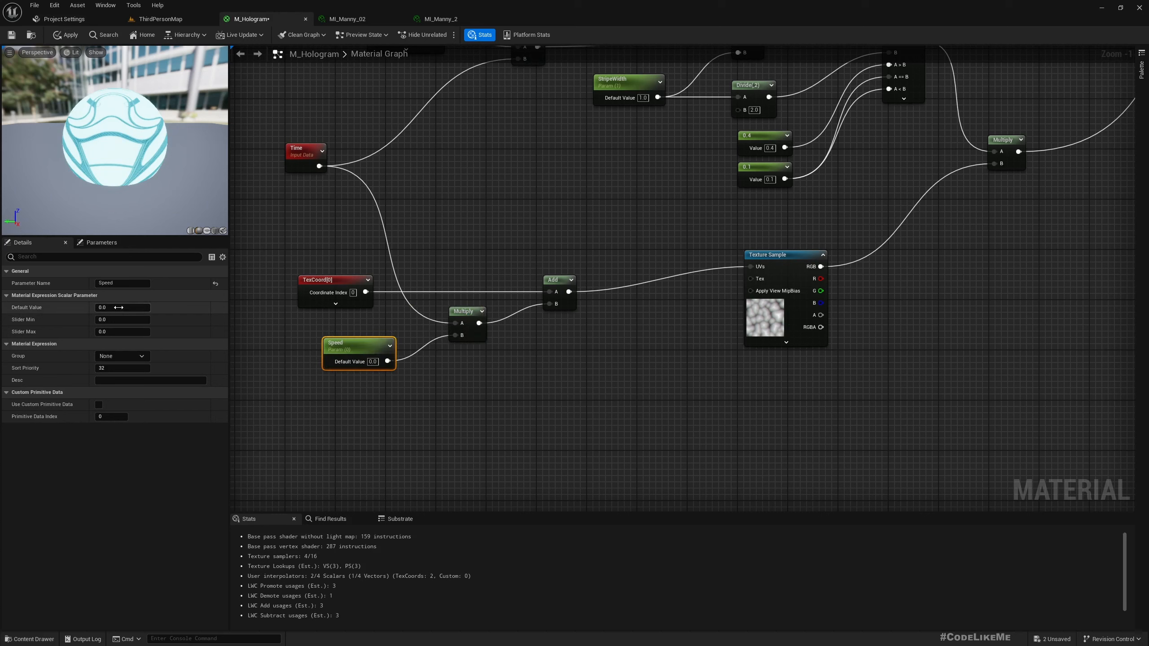
pyautogui.write('0.2')
pyautogui.press('Return')
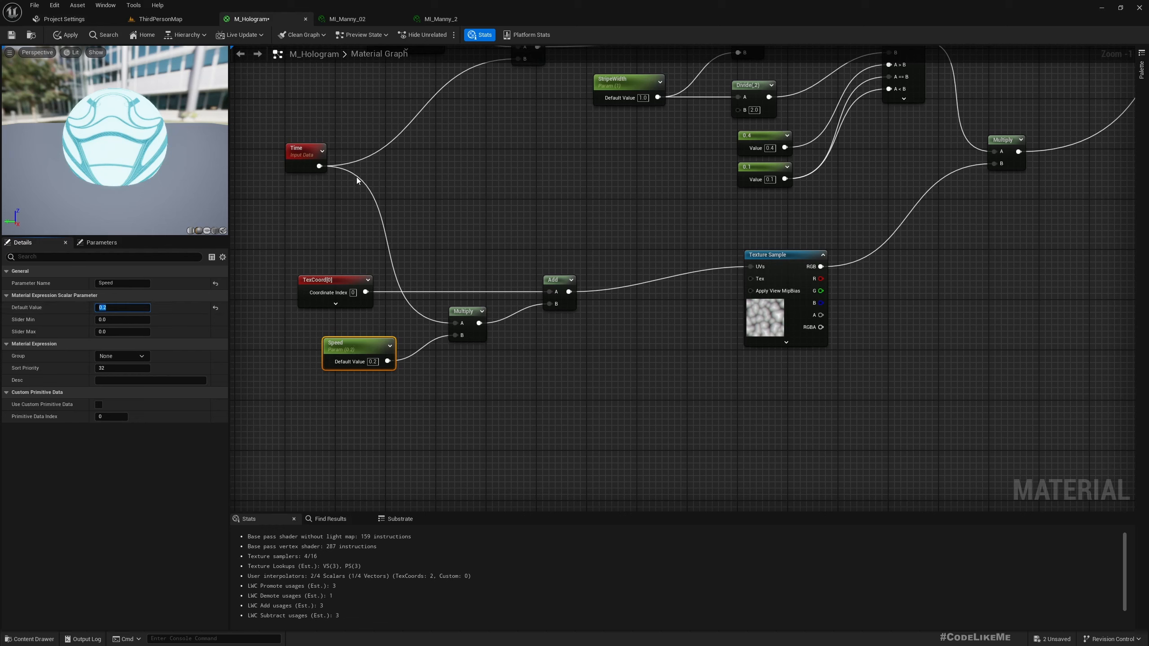
# Check the noise movement at the new speed on the mannequin in ThirdPersonMap.
pyautogui.click(146, 21)
pyautogui.scroll(3, 502, 168)
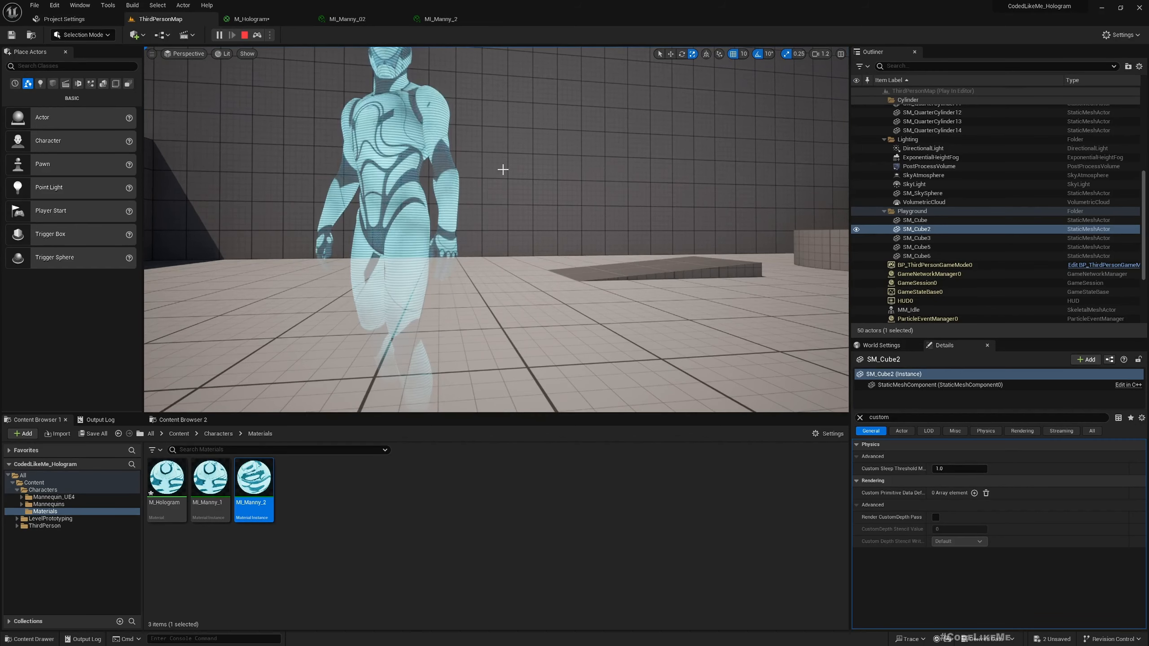
pyautogui.moveTo(502, 168); pyautogui.dragTo(501, 166, button='middle')
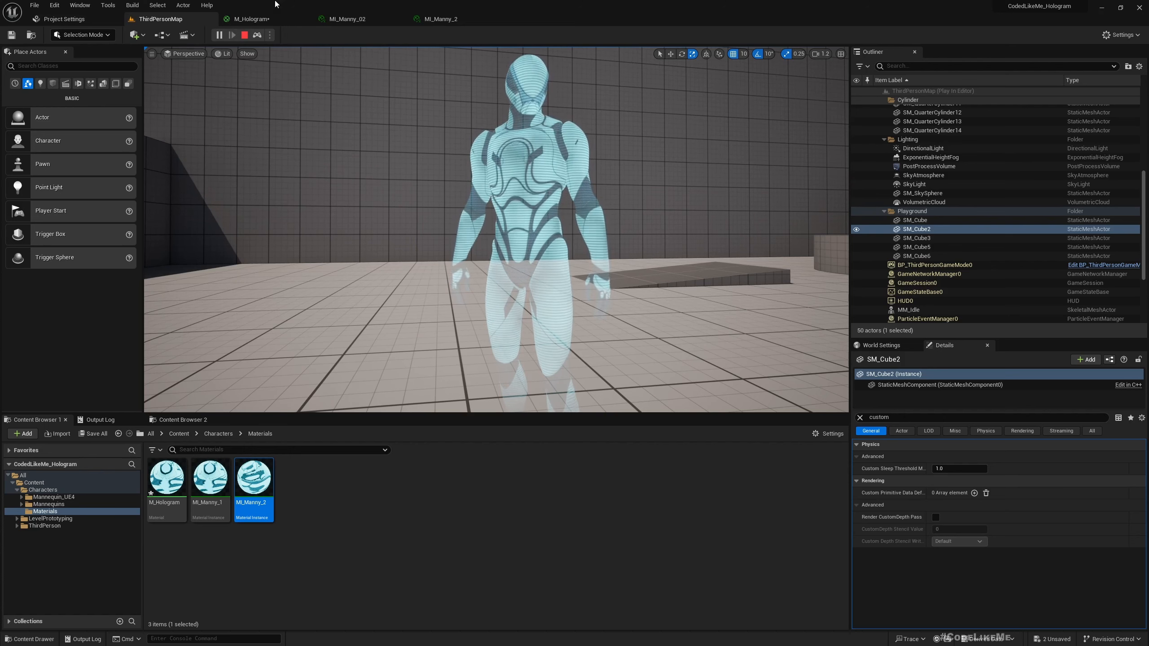
# Insert a Multiply node between the texture coordinate Add node and the Texture Sample's UVs in M_Hologram.
pyautogui.click(263, 19)
pyautogui.moveTo(576, 355); pyautogui.dragTo(543, 314, button='right')
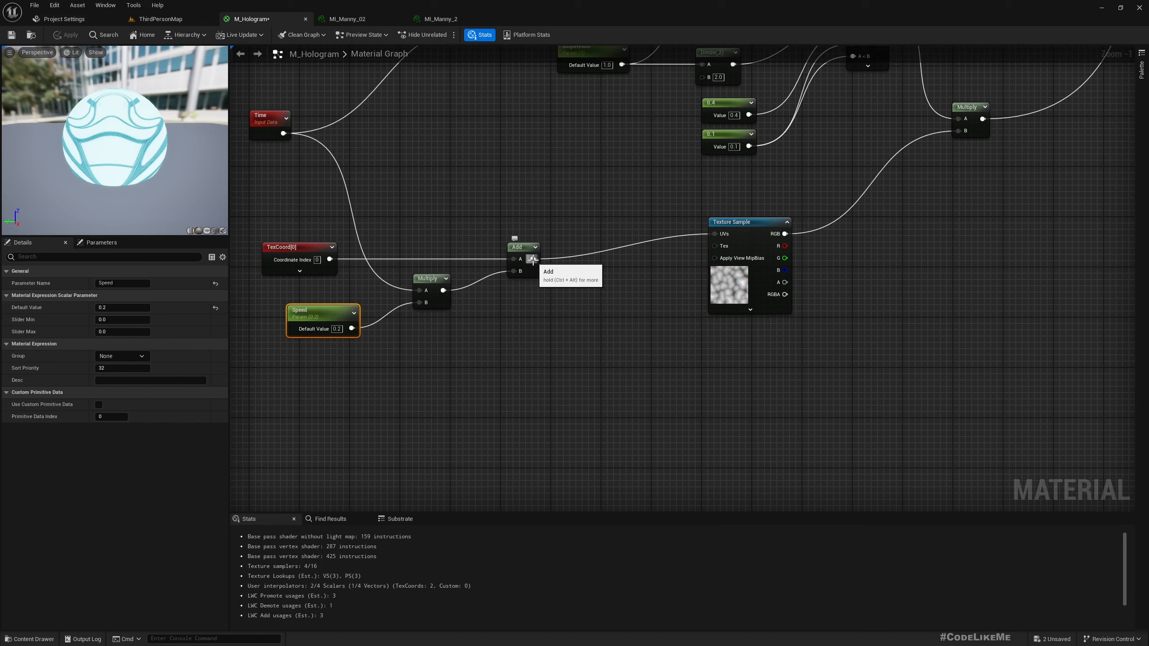
pyautogui.moveTo(533, 259); pyautogui.dragTo(724, 235)
pyautogui.write('multiply')
pyautogui.press('Return')
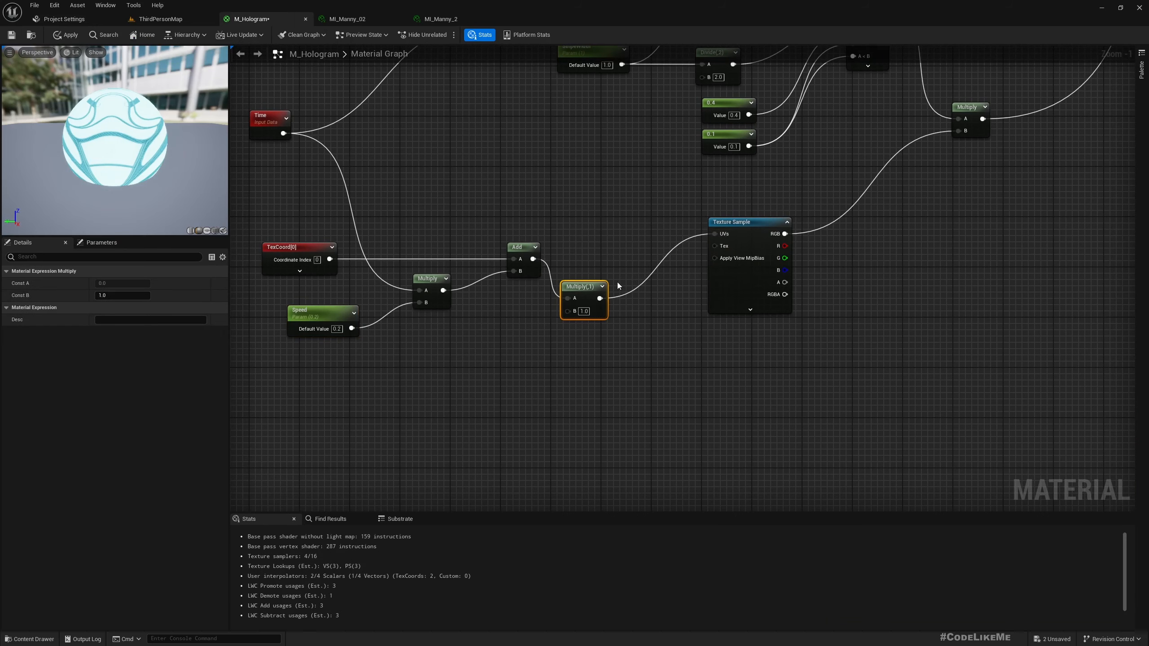
# Promote that Multiply node's B input to a parameter named TextureTiling with a default value of 0.1, placed to its lower left.
pyautogui.rightClick(611, 310)
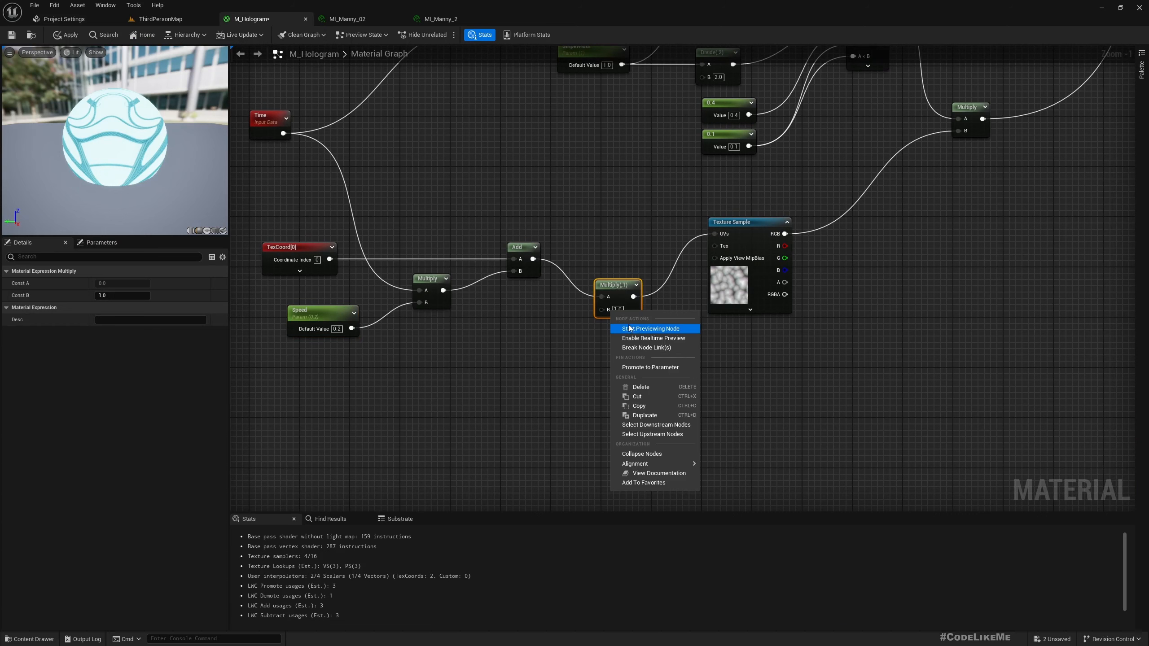
pyautogui.click(647, 367)
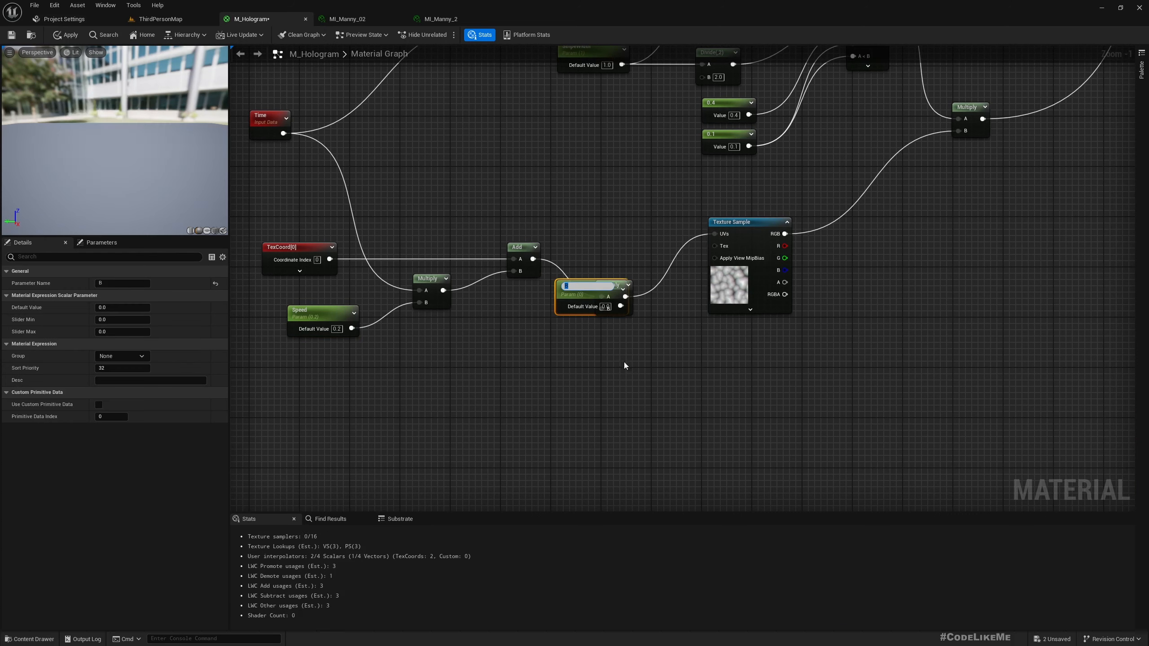
pyautogui.write('tureTiling')
pyautogui.press('Return')
pyautogui.moveTo(588, 294); pyautogui.dragTo(508, 330)
pyautogui.write('Tex')
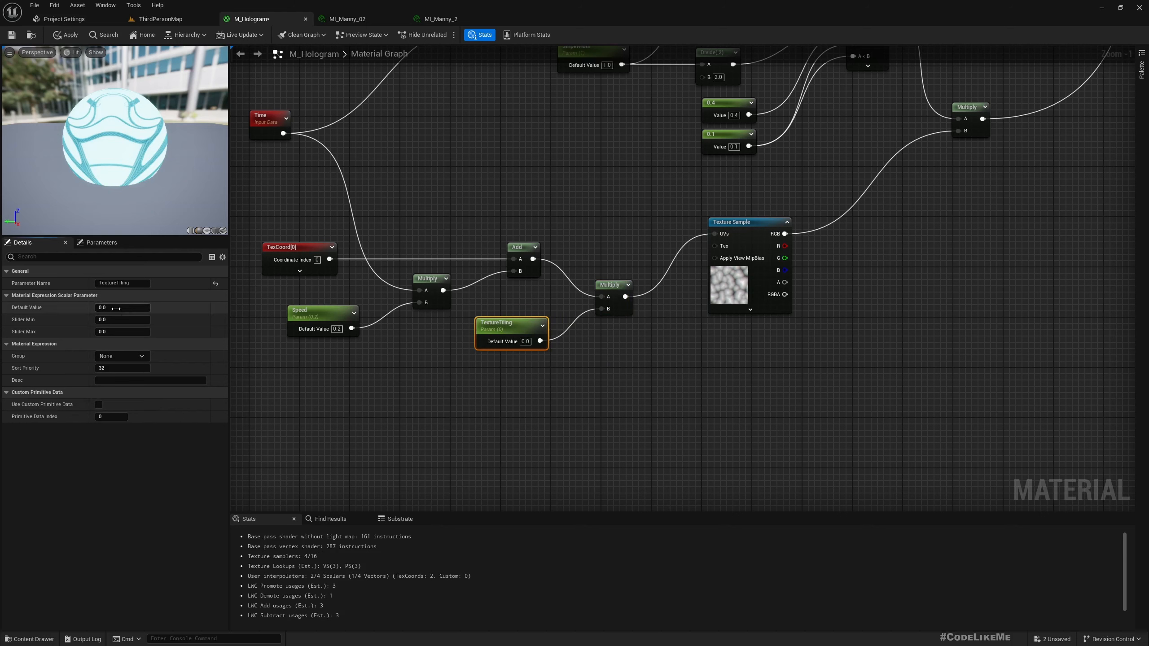
pyautogui.press('Return')
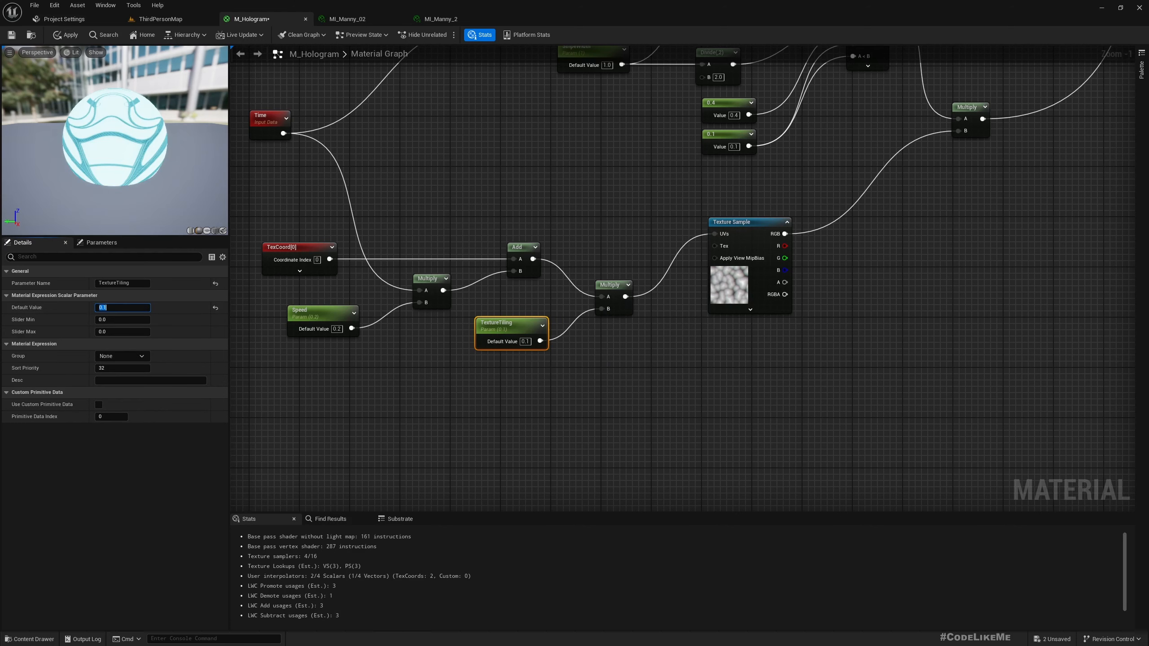
# Apply the material and check the tiled noise on the mannequin in ThirdPersonMap from near and far.
pyautogui.click(79, 35)
pyautogui.click(158, 18)
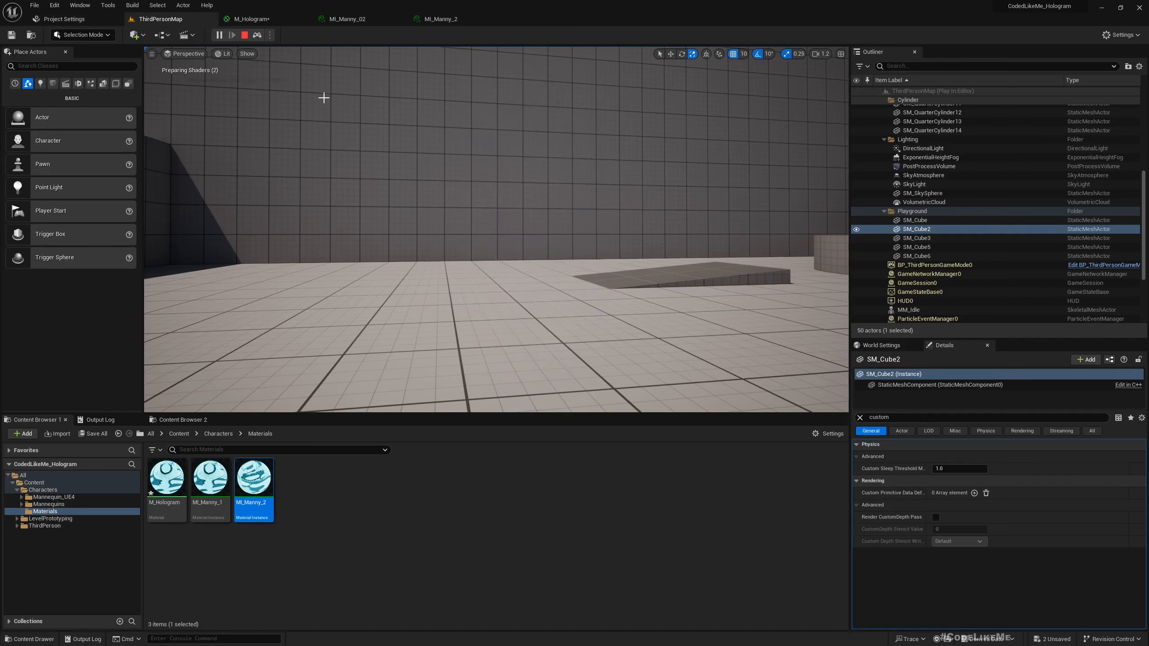
pyautogui.scroll(-3, 476, 190)
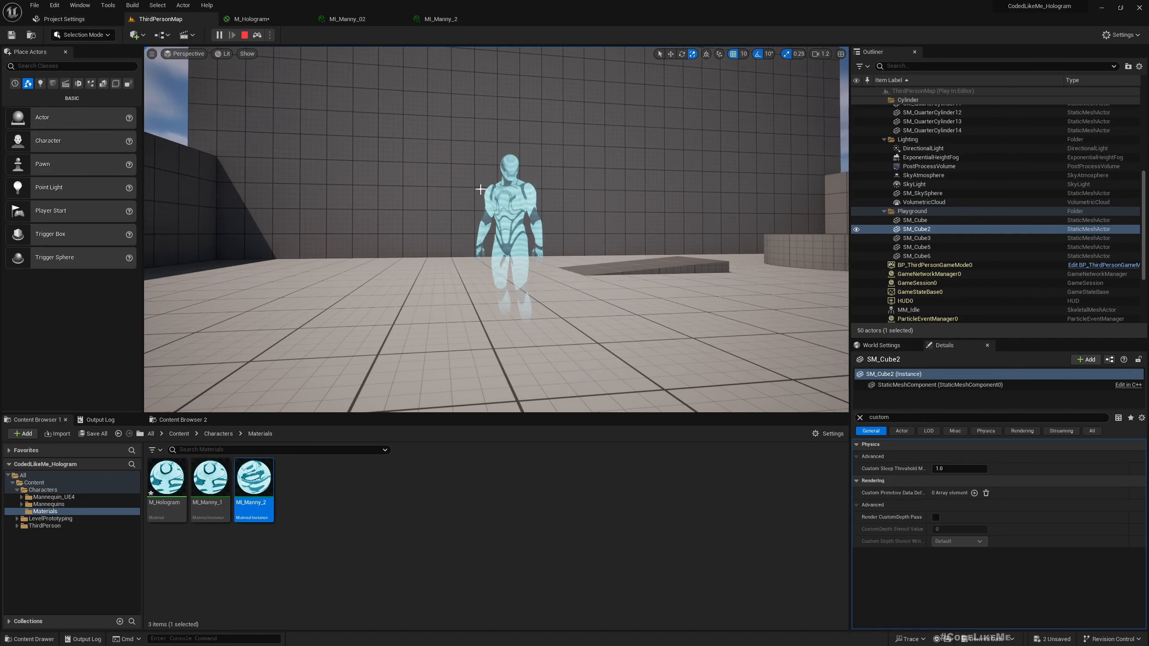
pyautogui.scroll(2, 535, 208)
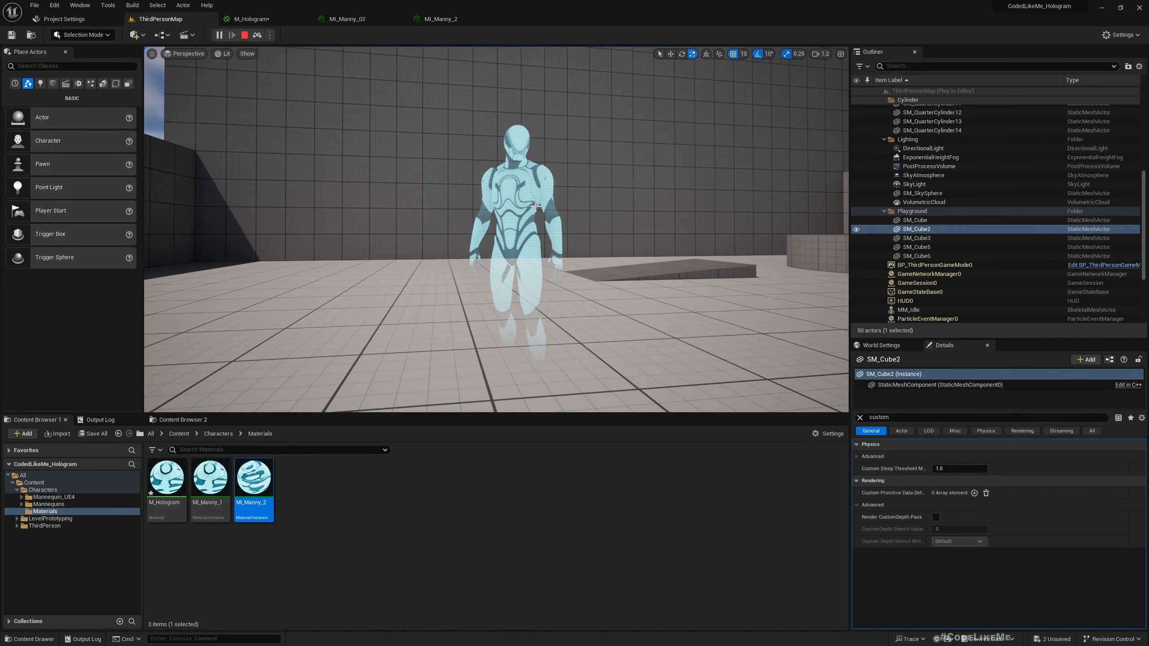
# Set the Speed parameter's default value to 1.0 in M_Hologram and check the faster noise on the mannequin in ThirdPersonMap.
pyautogui.click(251, 19)
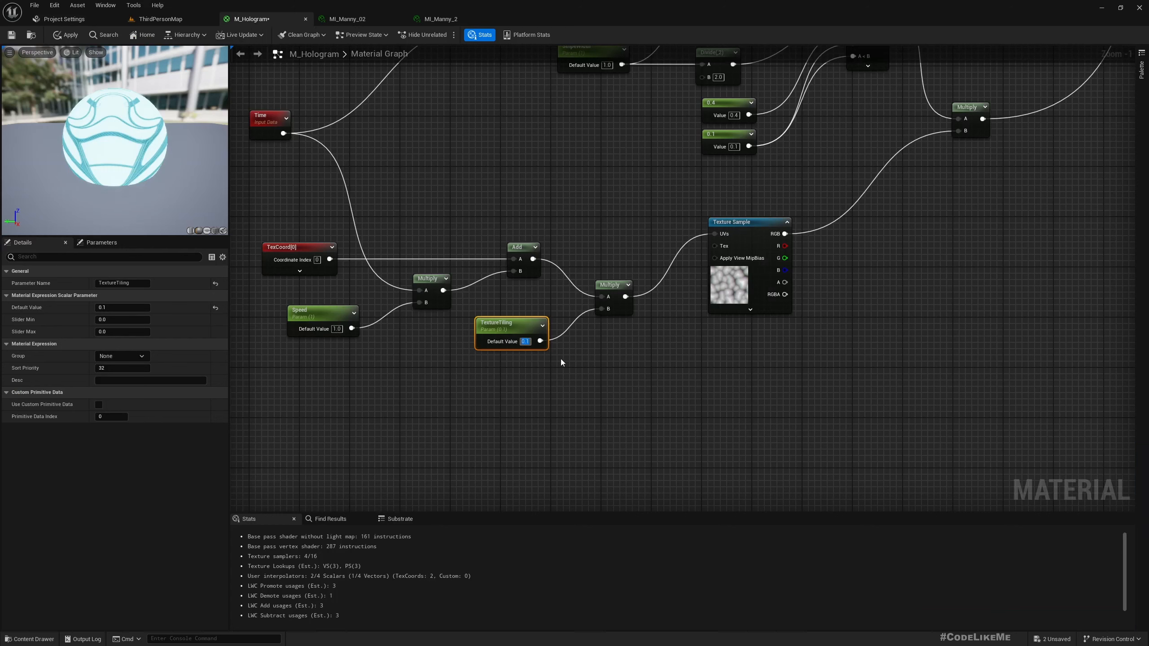
pyautogui.click(164, 19)
pyautogui.scroll(-2, 526, 137)
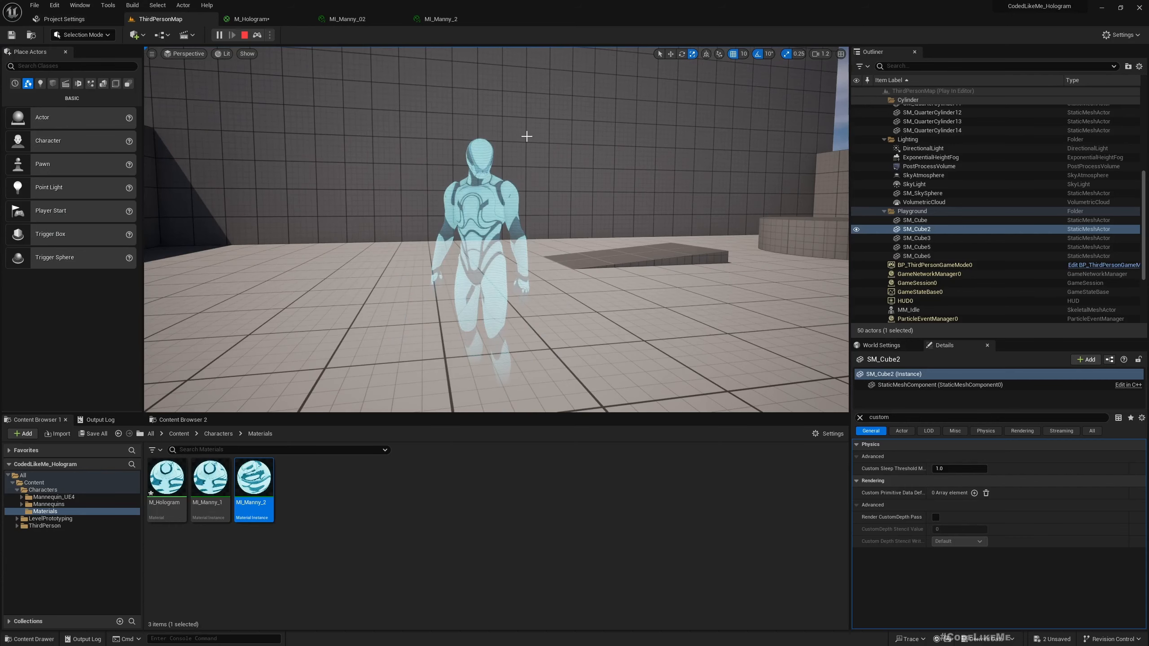
pyautogui.scroll(2, 527, 136)
pyautogui.moveTo(526, 136); pyautogui.dragTo(522, 127, button='middle')
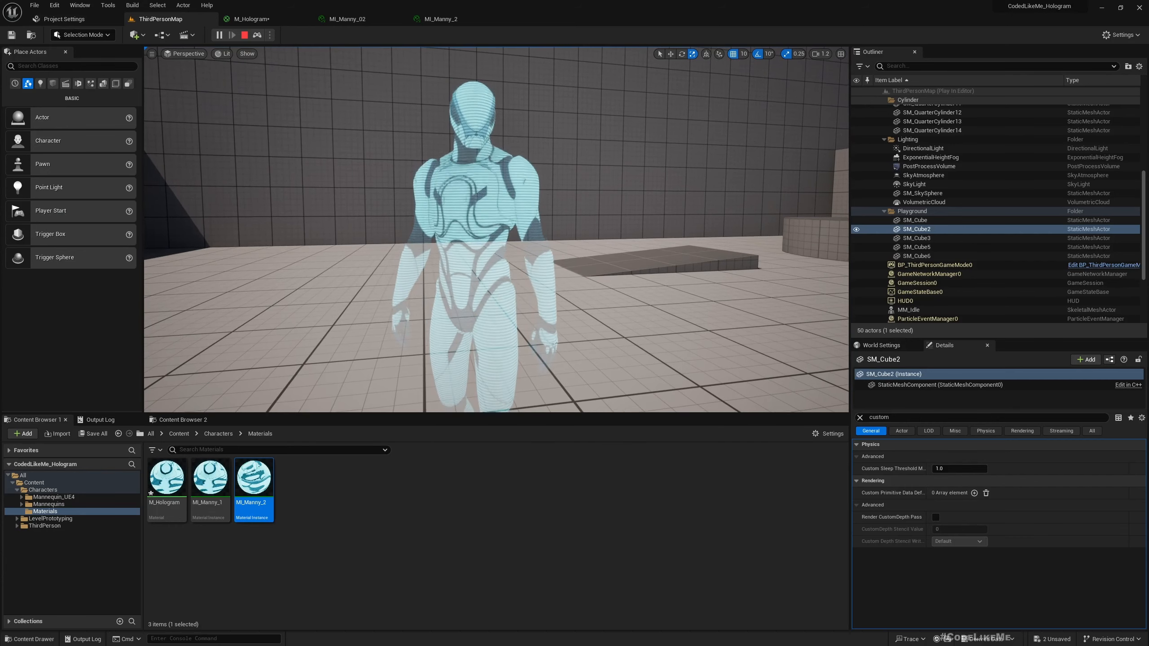
pyautogui.moveTo(527, 137)
pyautogui.mouseDown(button='right')
pyautogui.moveTo(509, 138)
pyautogui.moveTo(522, 138)
pyautogui.mouseUp(button='right')
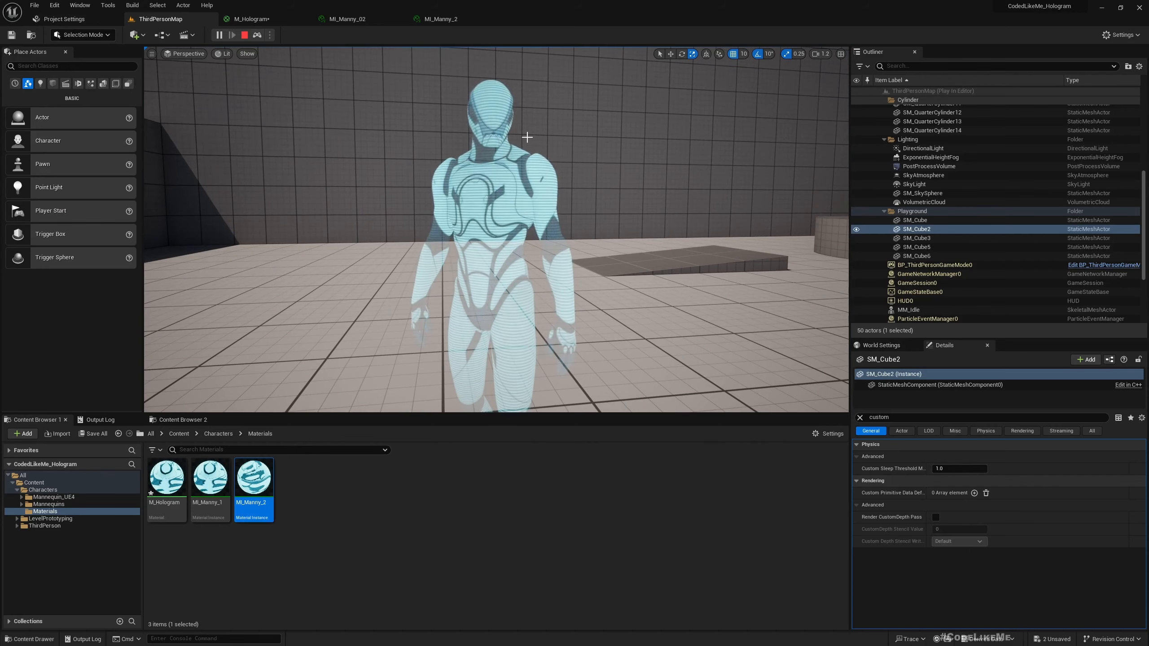
# Show the level viewport full screen and examine the animated hologram mannequin from different angles and distances.
pyautogui.press('F11')
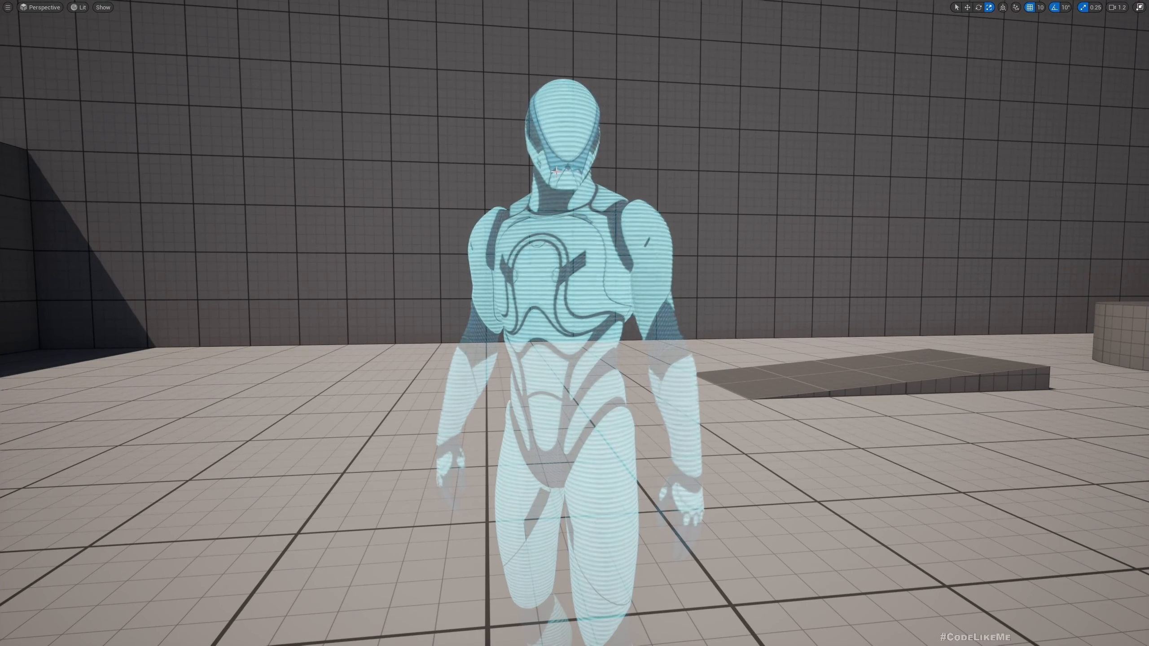
pyautogui.moveTo(574, 172); pyautogui.dragTo(653, 192, button='right')
pyautogui.moveTo(625, 175); pyautogui.dragTo(587, 164, button='middle')
pyautogui.moveTo(623, 176); pyautogui.dragTo(607, 151, button='right')
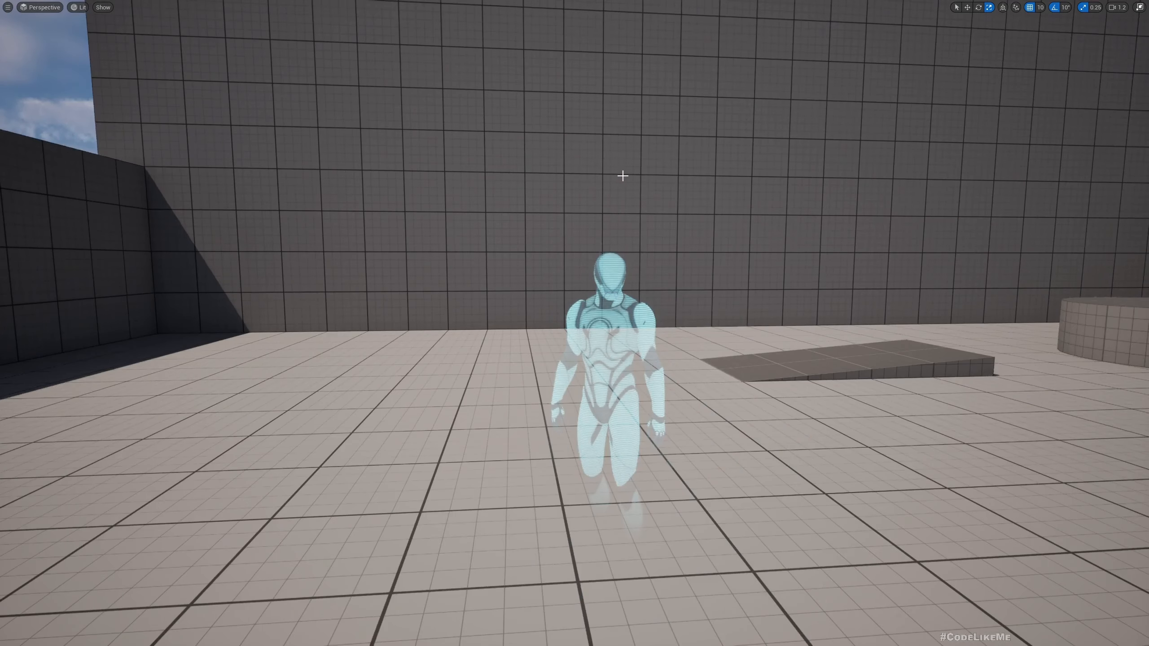
pyautogui.scroll(3, 623, 176)
pyautogui.moveTo(623, 176); pyautogui.dragTo(638, 195, button='middle')
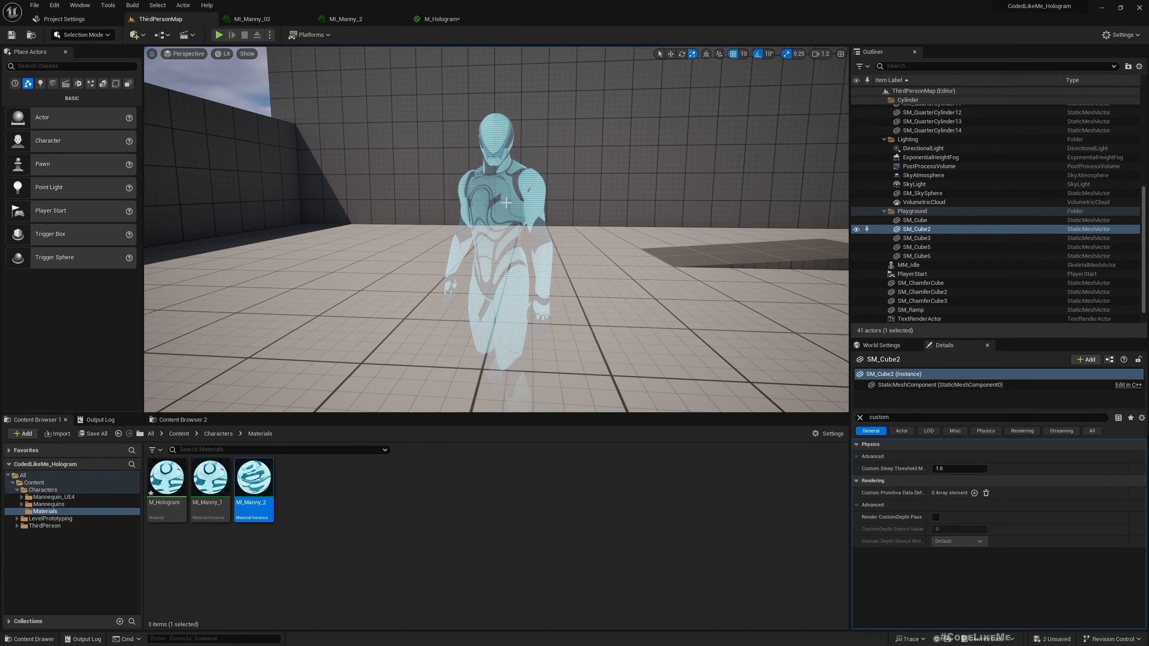
# Move the M_Hologram editor between the two material instances and create a Fresnel node above the Emissive Color connection.
pyautogui.moveTo(442, 18); pyautogui.dragTo(347, 18)
pyautogui.rightClick(533, 193)
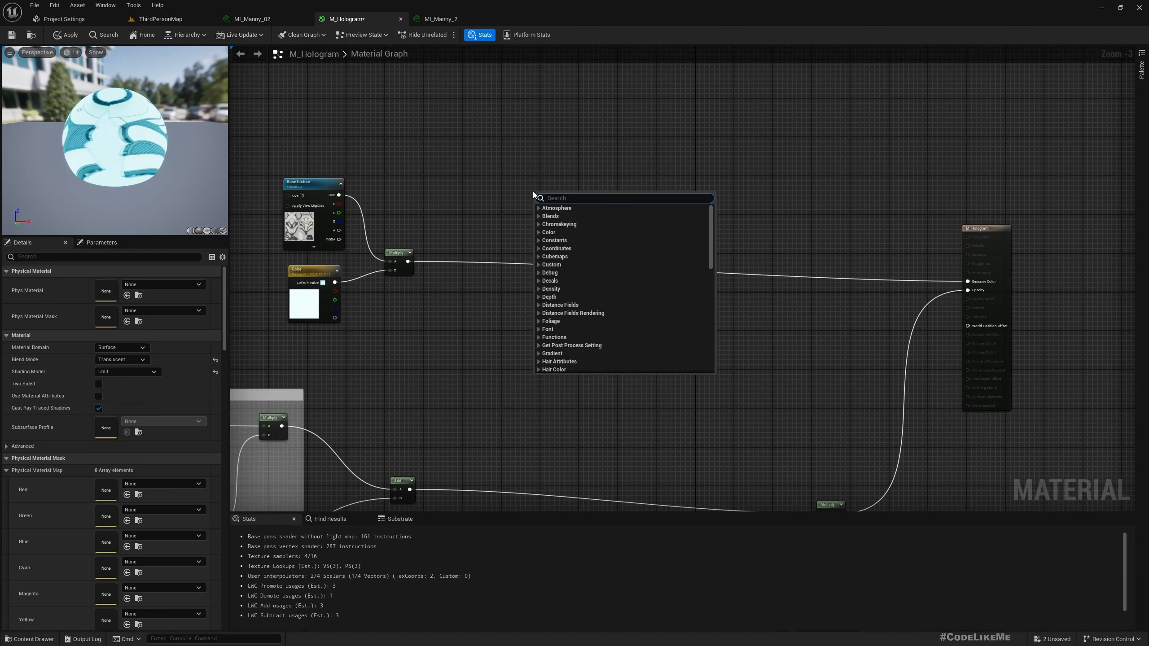
pyautogui.write('fresne')
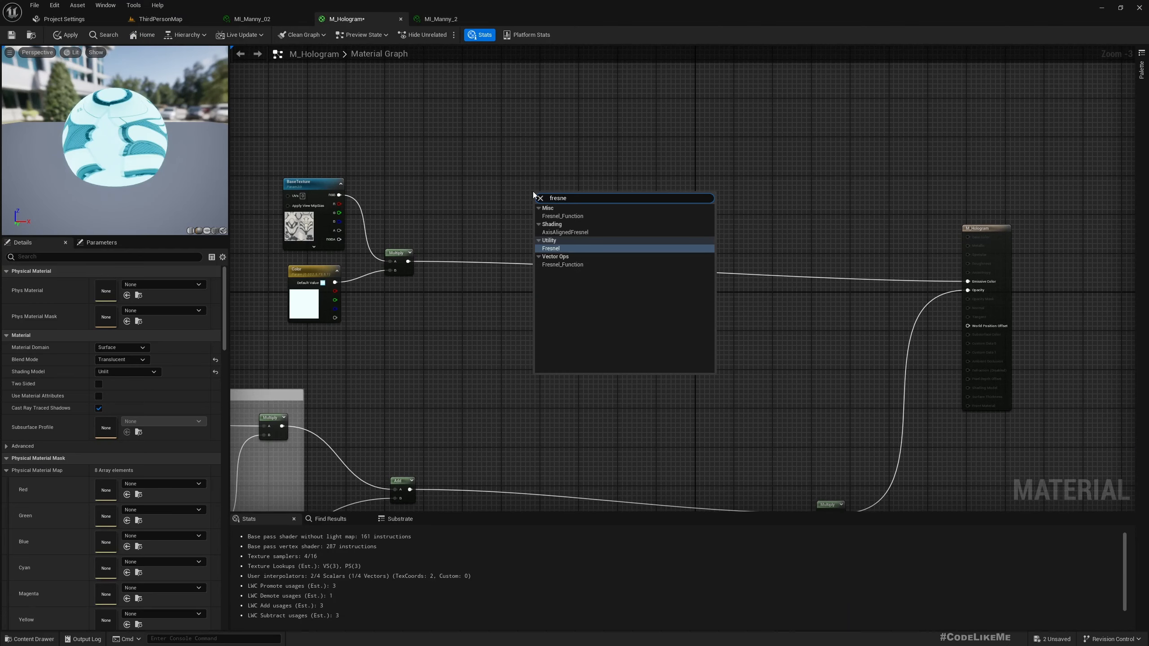
pyautogui.press('Return')
pyautogui.scroll(3, 588, 199)
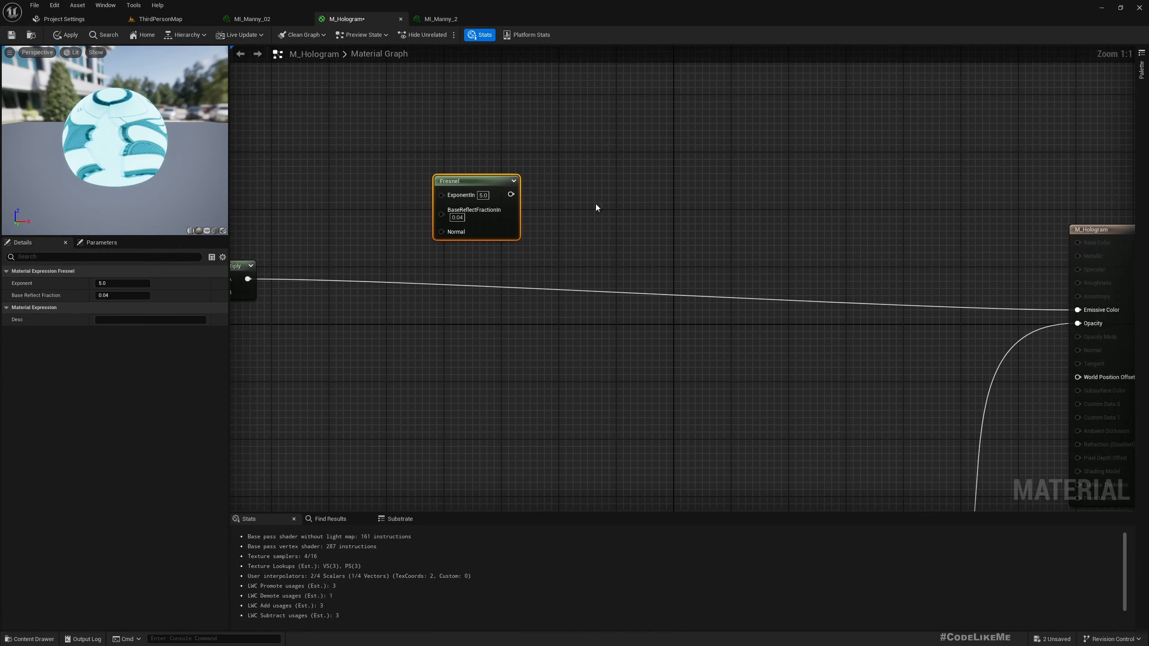
# Multiply the Fresnel output with the BaseTexture and Color product, and connect the result to M_Hologram's Emissive Color.
pyautogui.moveTo(510, 194); pyautogui.dragTo(581, 217)
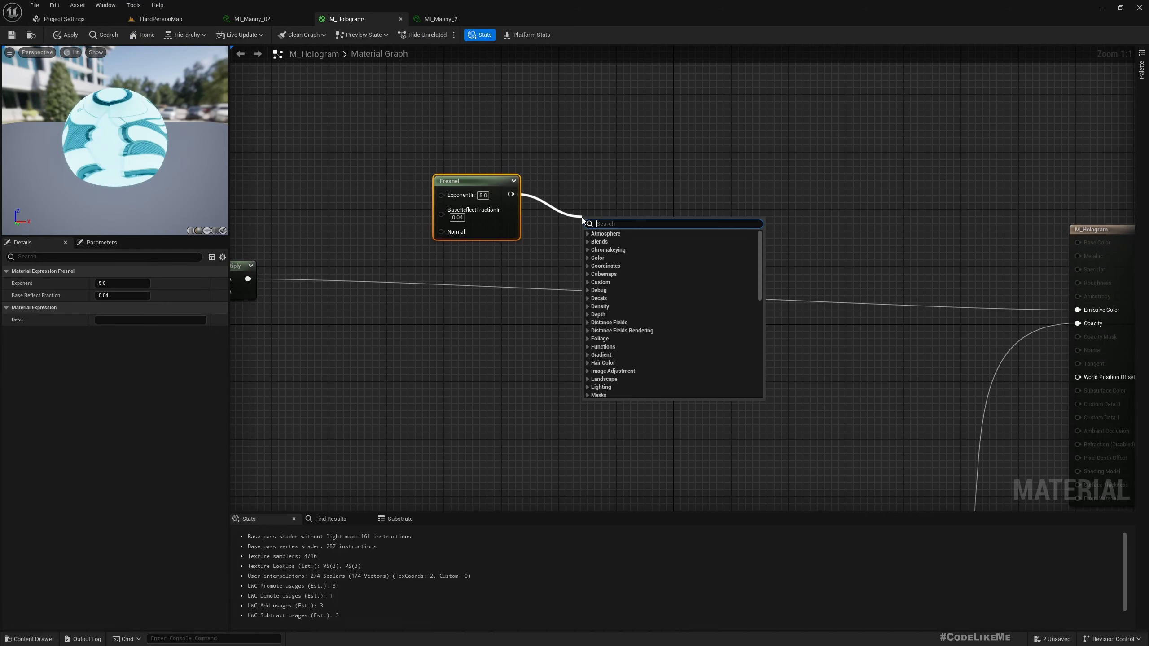
pyautogui.press('Escape')
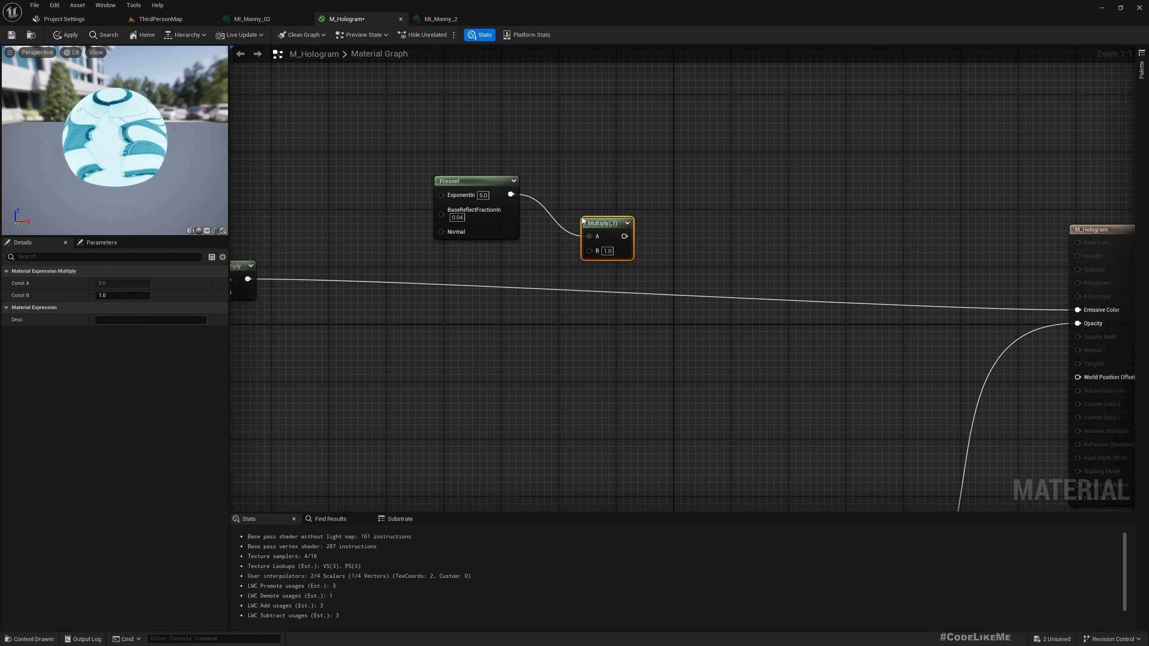
pyautogui.moveTo(416, 312); pyautogui.dragTo(492, 321, button='right')
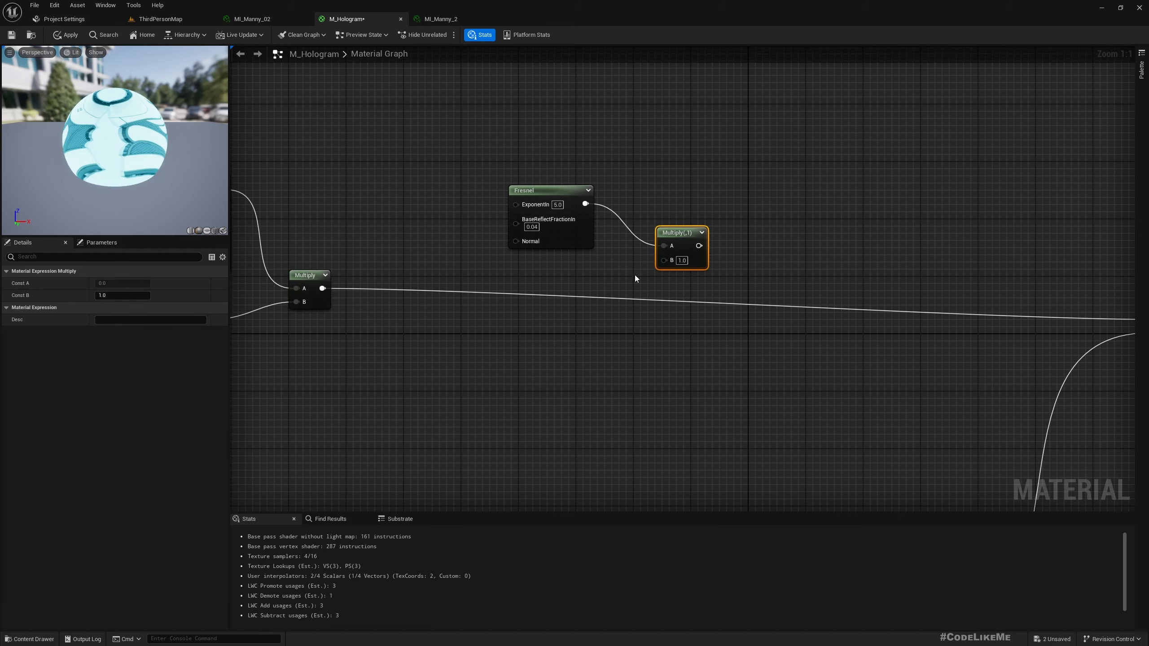
pyautogui.moveTo(332, 287); pyautogui.dragTo(664, 260)
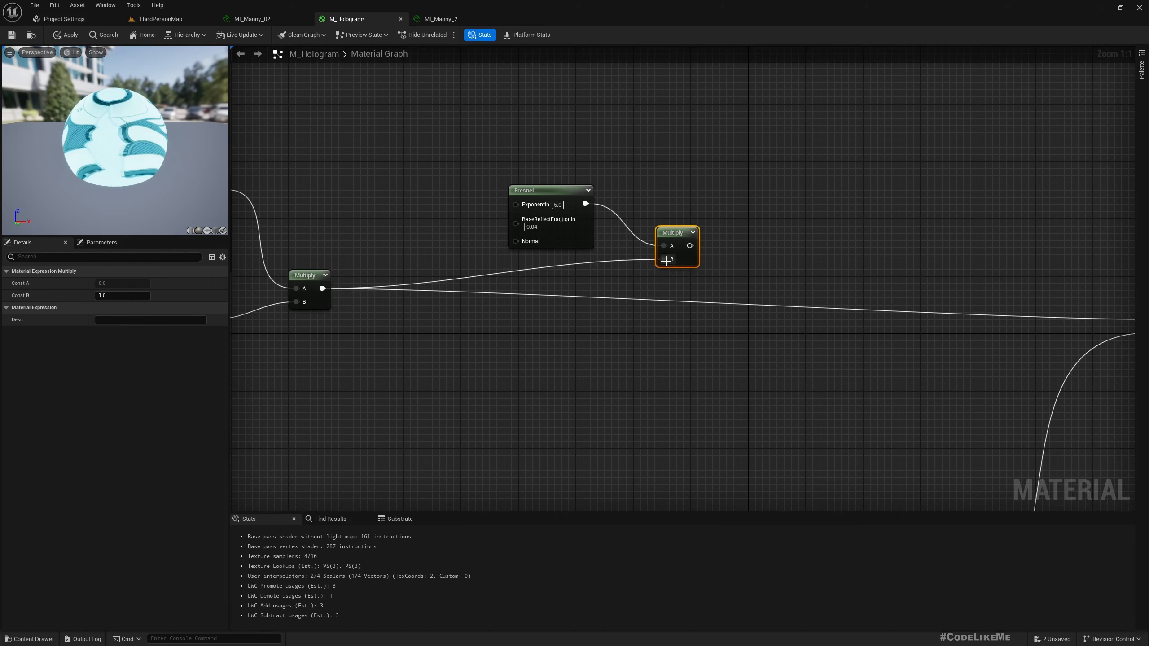
pyautogui.moveTo(743, 324); pyautogui.dragTo(507, 356, button='right')
pyautogui.moveTo(459, 278); pyautogui.dragTo(915, 352)
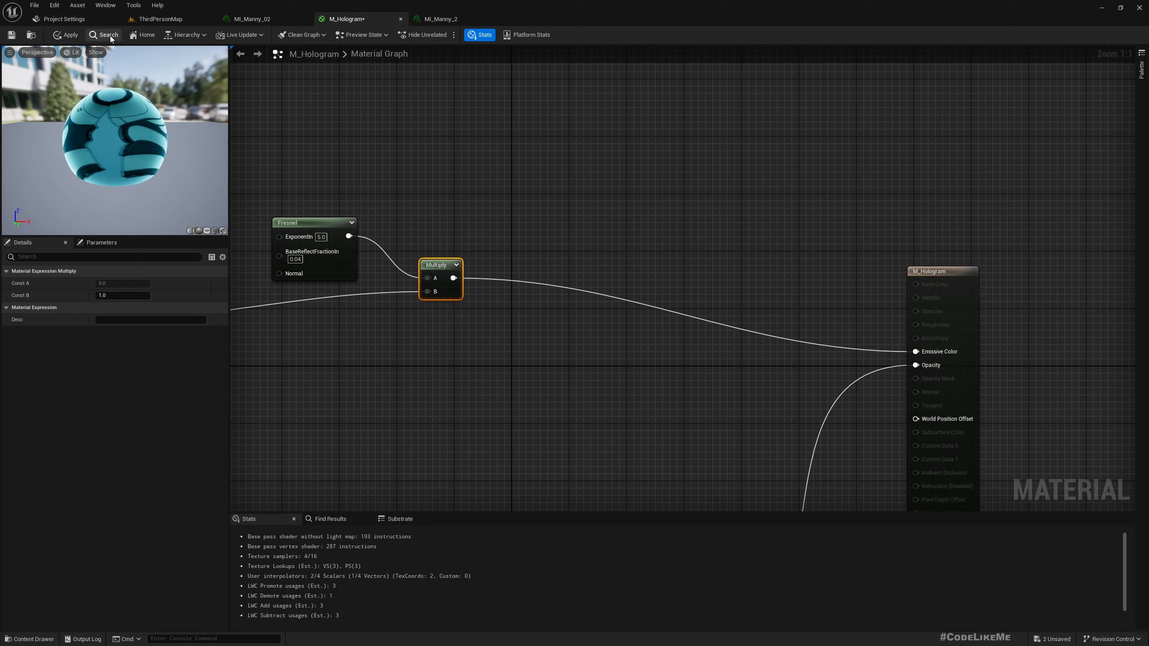
# Apply the material and check the Fresnel effect on the mannequin in ThirdPersonMap from near and far.
pyautogui.click(66, 35)
pyautogui.click(161, 19)
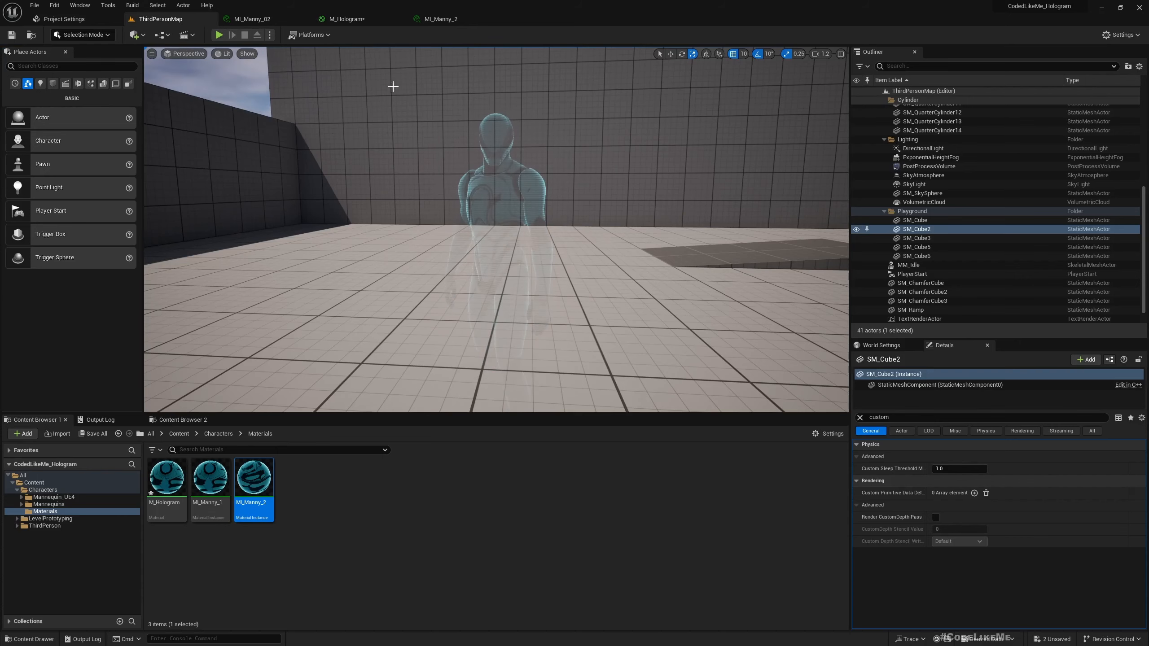
pyautogui.scroll(5, 524, 155)
pyautogui.scroll(-3, 523, 155)
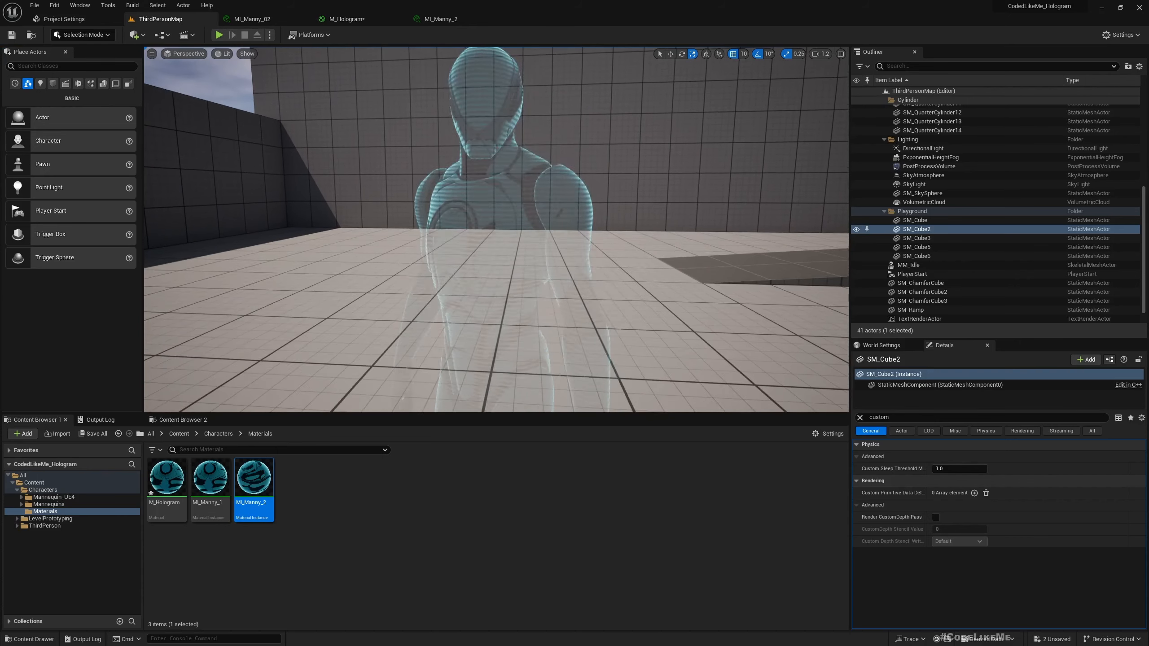
pyautogui.moveTo(523, 155); pyautogui.dragTo(481, 130, button='middle')
pyautogui.scroll(-4, 506, 154)
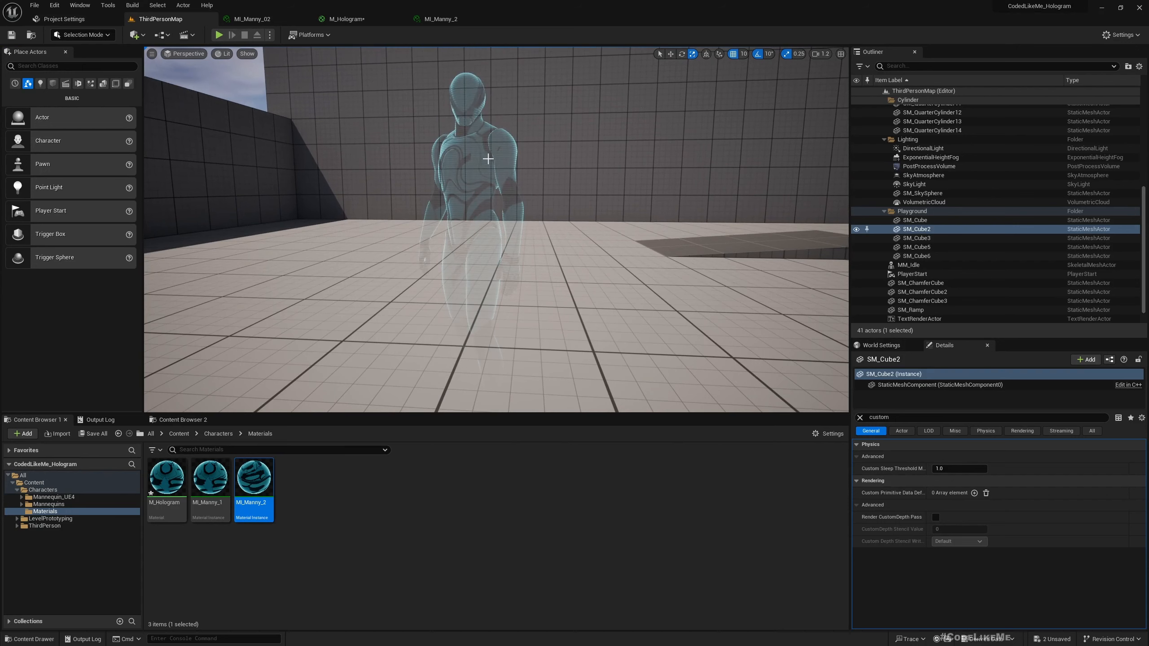
pyautogui.moveTo(549, 174); pyautogui.dragTo(521, 155, button='middle')
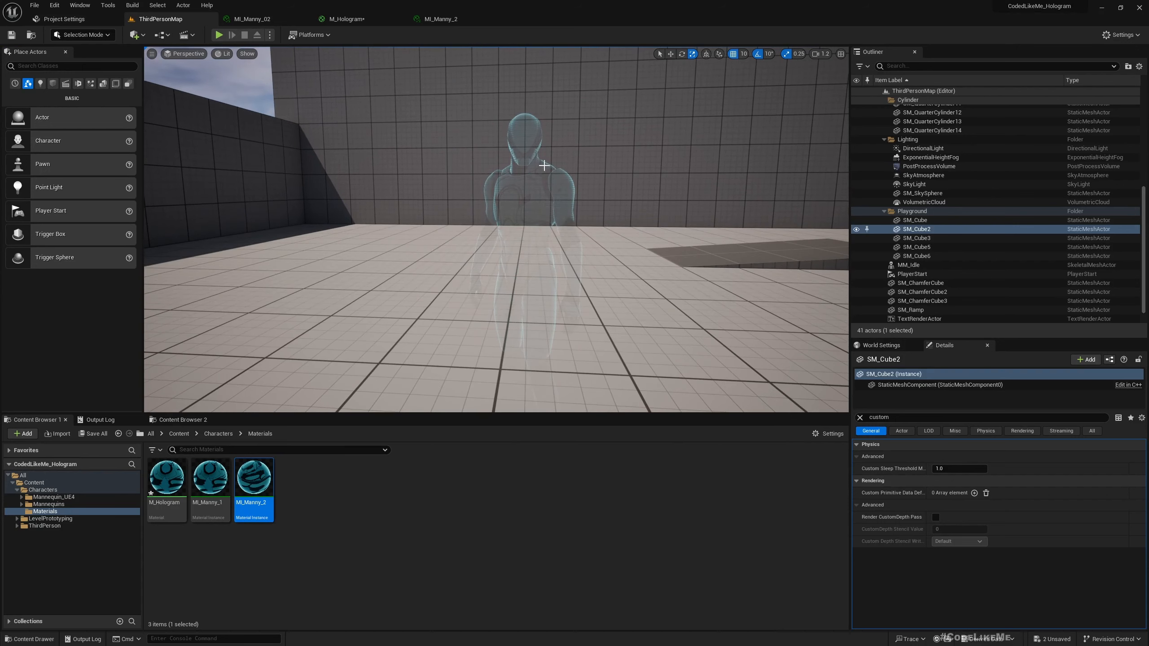
# Set the Fresnel node's exponent to 2.0 in M_Hologram and apply the material.
pyautogui.click(339, 22)
pyautogui.moveTo(341, 268); pyautogui.dragTo(415, 283, button='right')
pyautogui.click(396, 253)
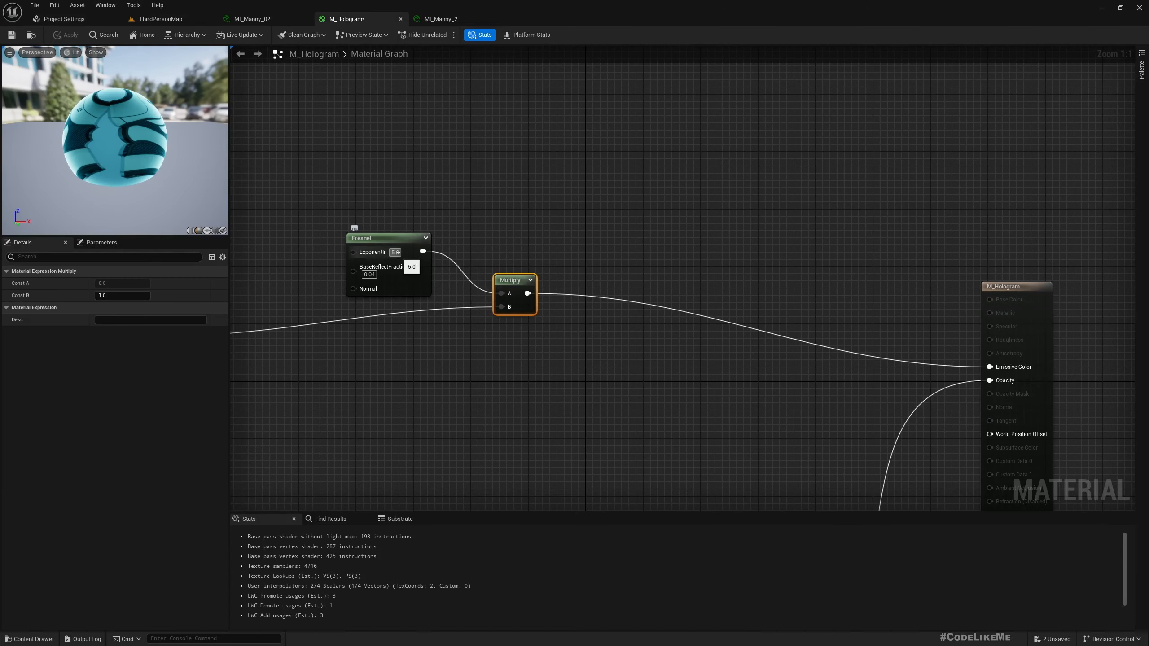
pyautogui.press('Return')
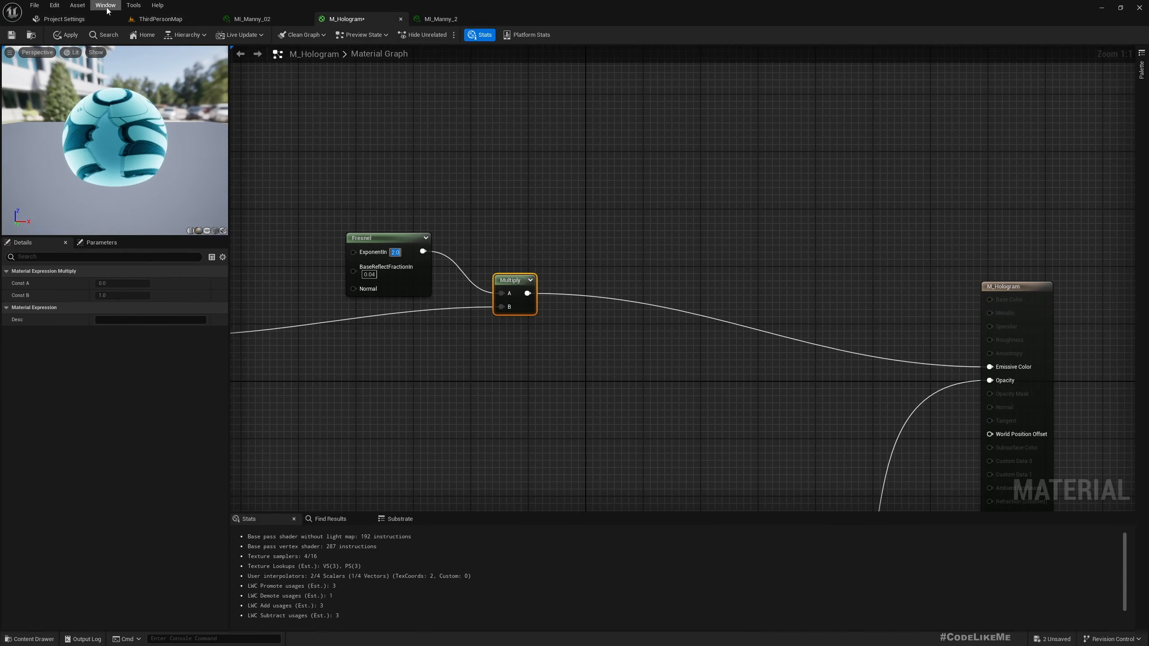
pyautogui.click(70, 37)
# Examine the softer Fresnel effect on the mannequin in ThirdPersonMap, including in a full-screen viewport.
pyautogui.click(150, 23)
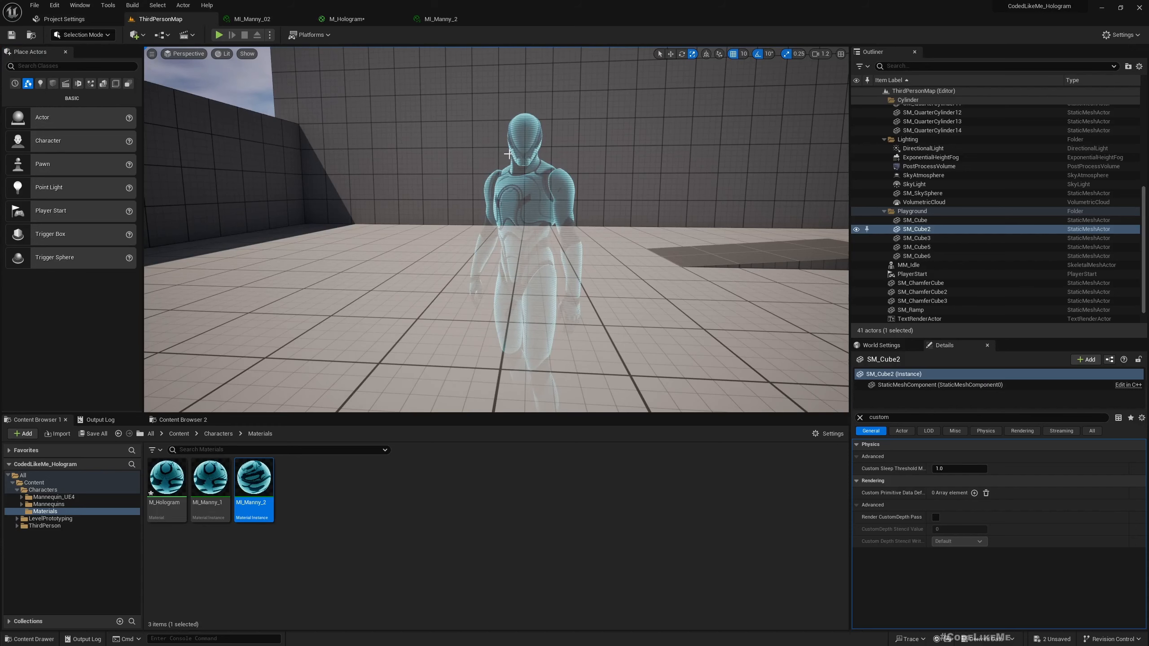
pyautogui.moveTo(560, 145); pyautogui.dragTo(563, 141, button='right')
pyautogui.press('F11')
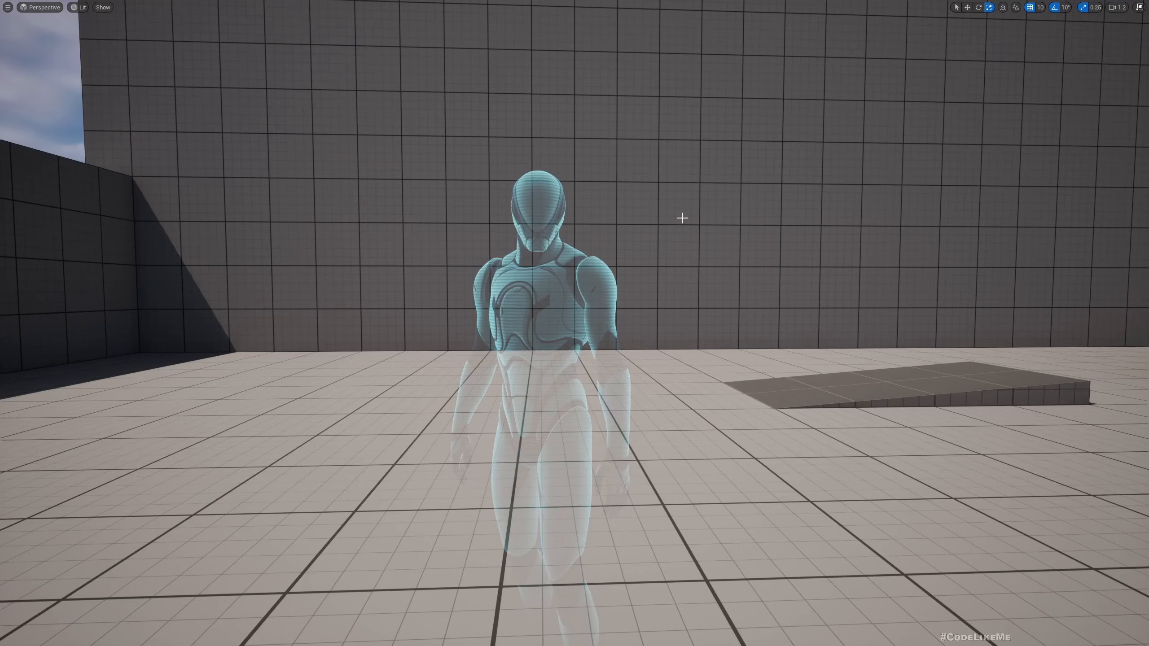
pyautogui.moveTo(682, 218); pyautogui.dragTo(683, 218, button='right')
pyautogui.press('F11')
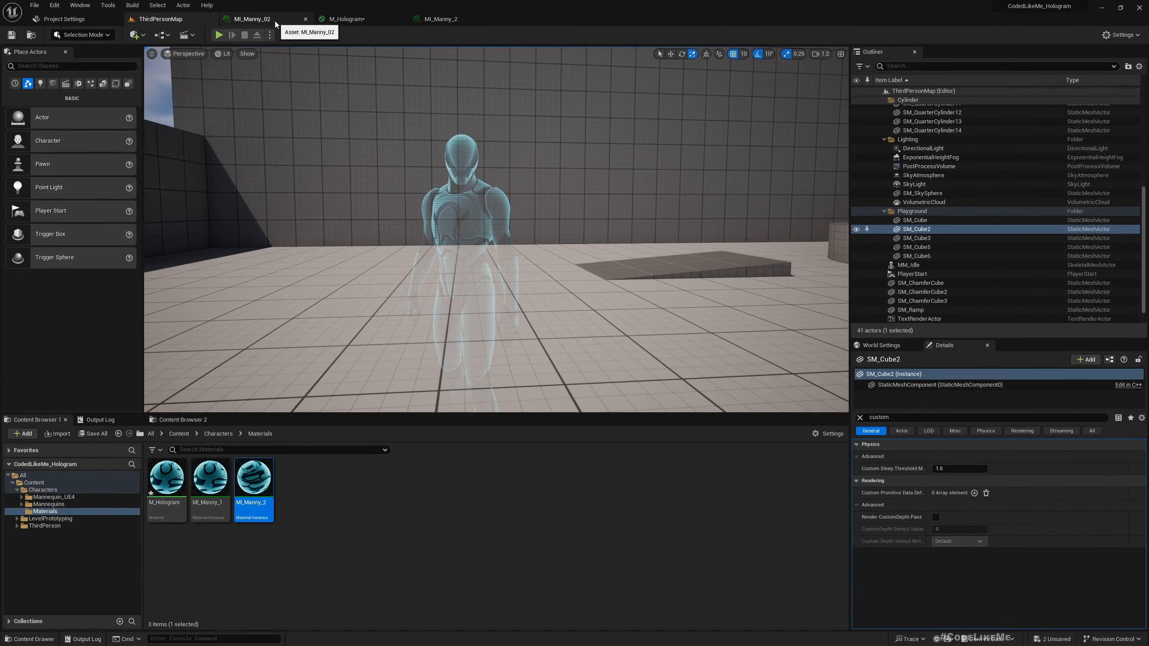
# Raise the brightness value (V) of M_Hologram's Color parameter to 20.0, checking the mannequin in ThirdPersonMap before accepting the color.
pyautogui.click(364, 20)
pyautogui.moveTo(340, 208); pyautogui.dragTo(546, 155, button='right')
pyautogui.moveTo(453, 287); pyautogui.dragTo(556, 288, button='right')
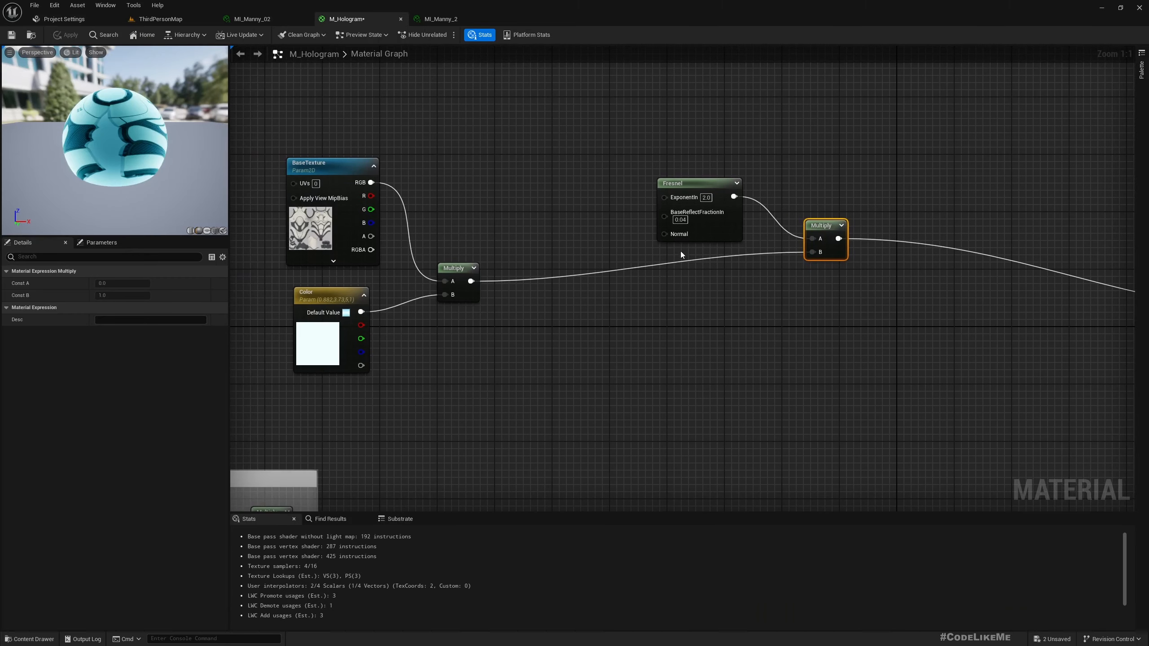
pyautogui.moveTo(348, 345); pyautogui.dragTo(362, 326, button='right')
pyautogui.click(362, 326)
pyautogui.doubleClick(362, 326)
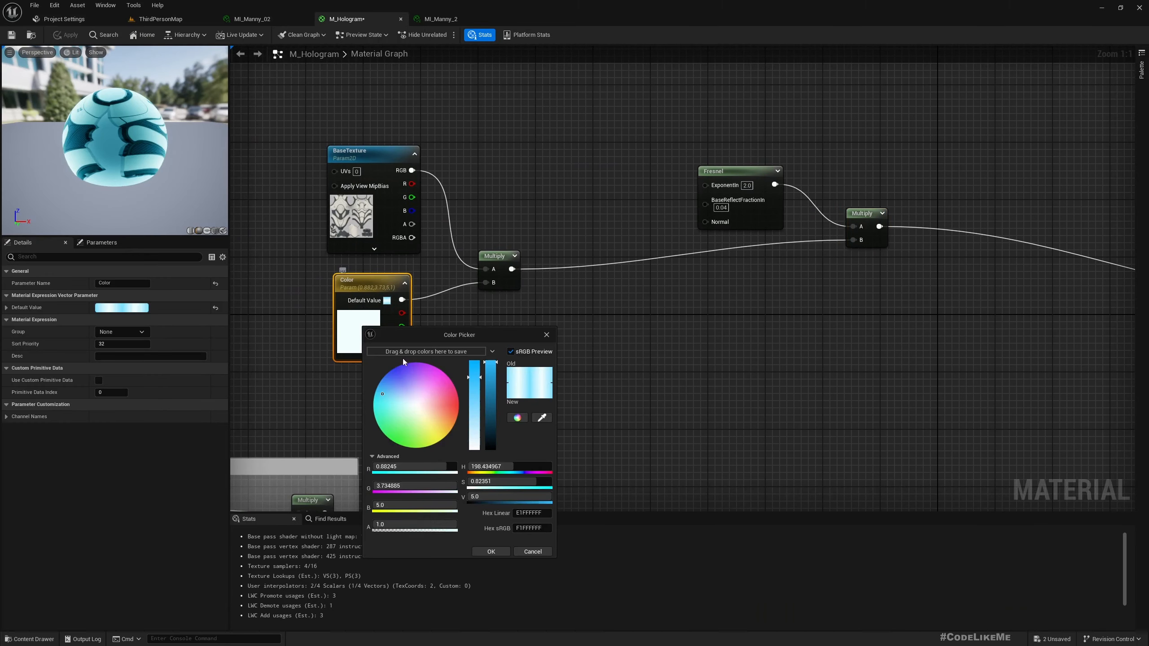
pyautogui.write('10')
pyautogui.press('Return')
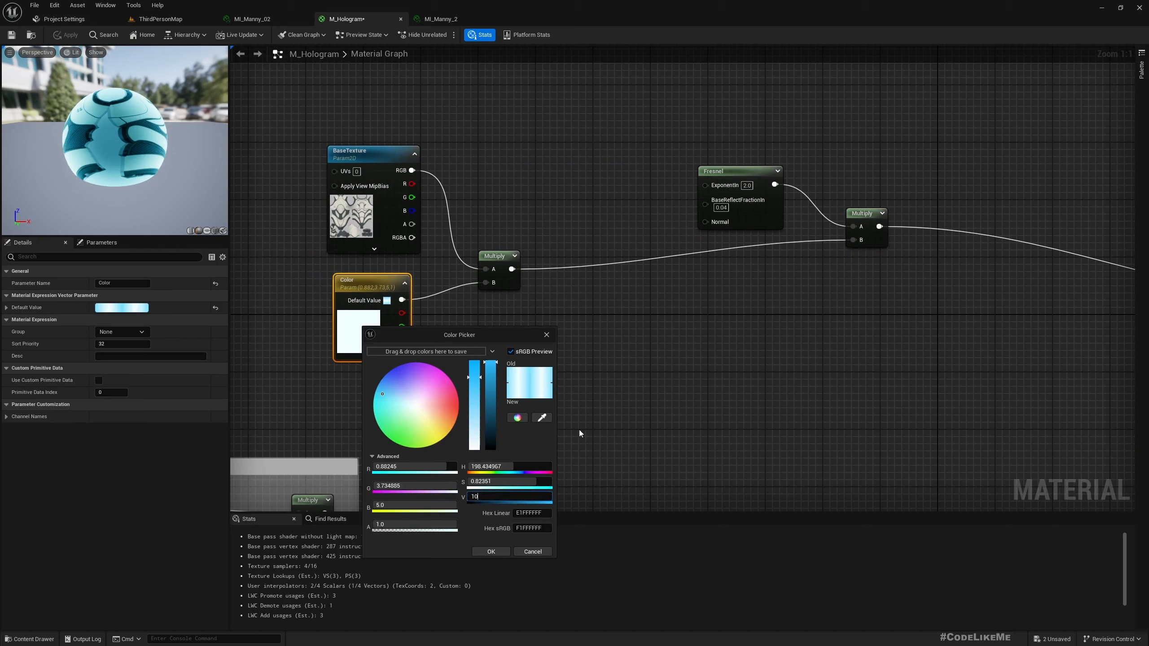
pyautogui.click(161, 19)
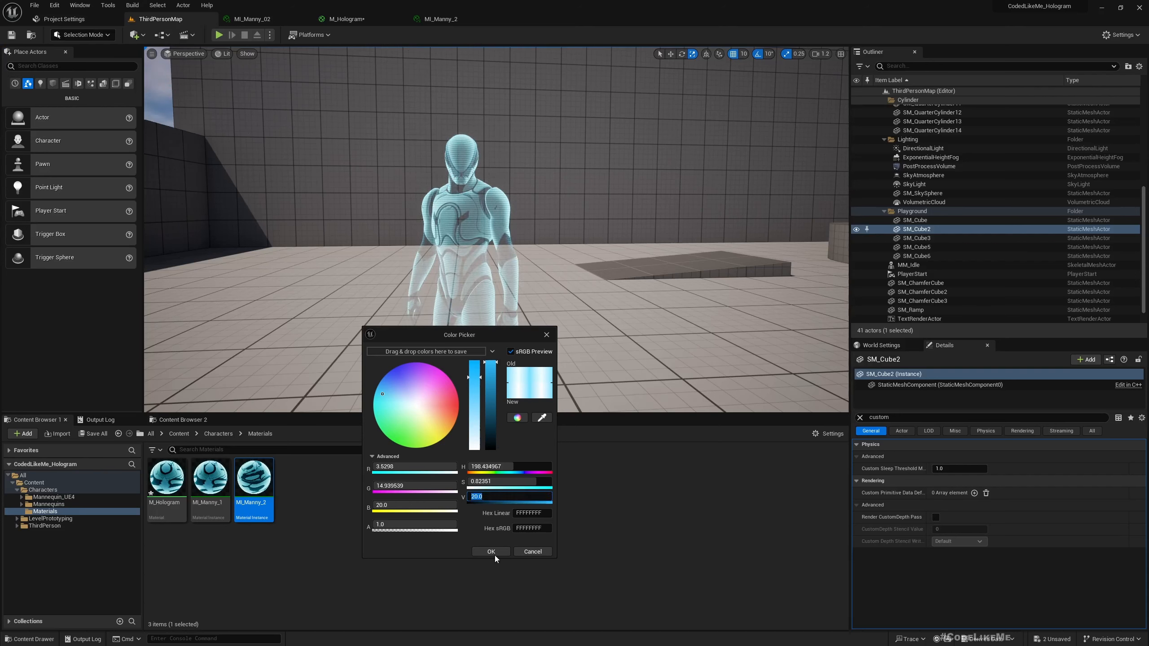
pyautogui.click(495, 553)
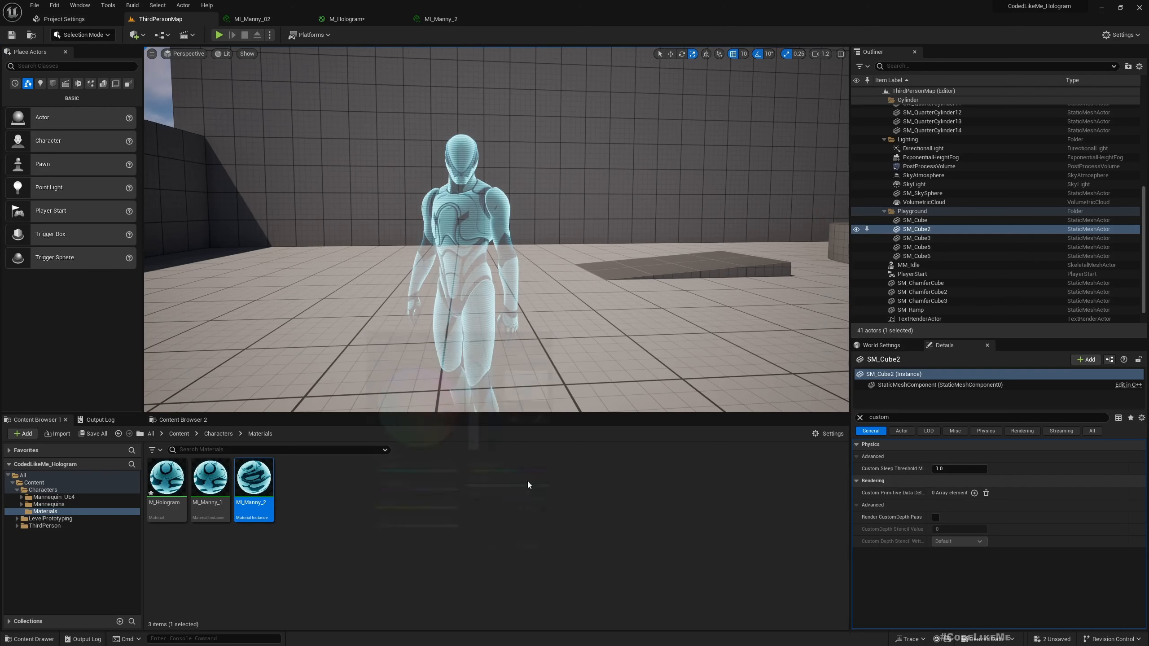
# Examine the brightened hologram in the full-screen viewport and play the level, walking the character up near it.
pyautogui.moveTo(533, 326); pyautogui.dragTo(505, 314, button='right')
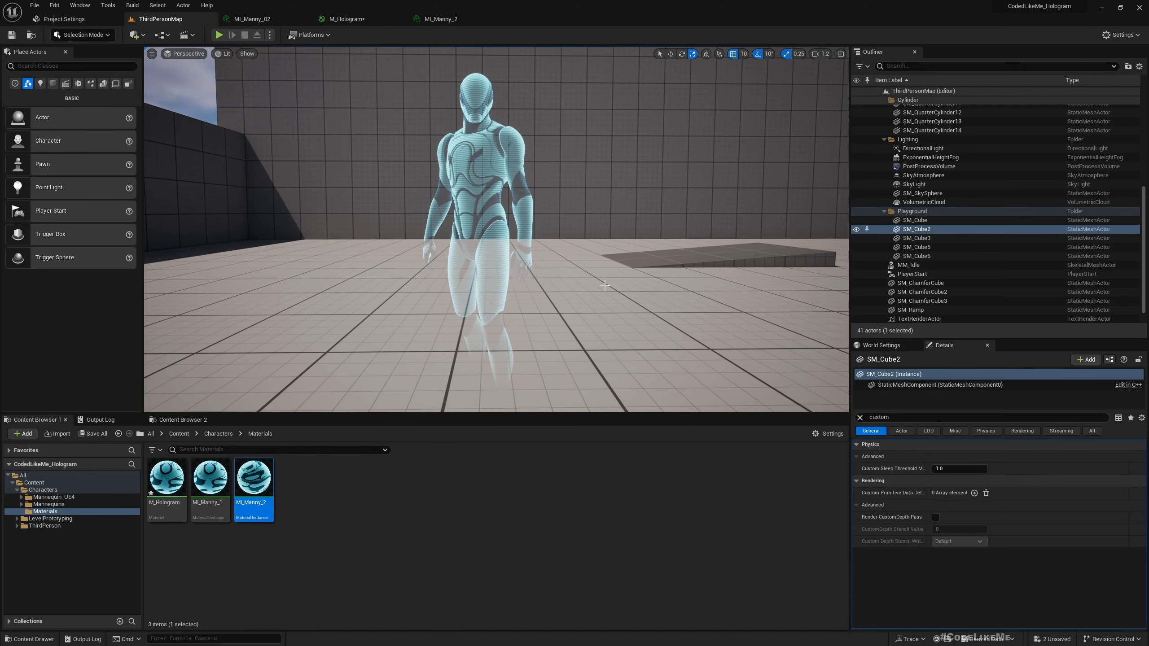
pyautogui.press('F11')
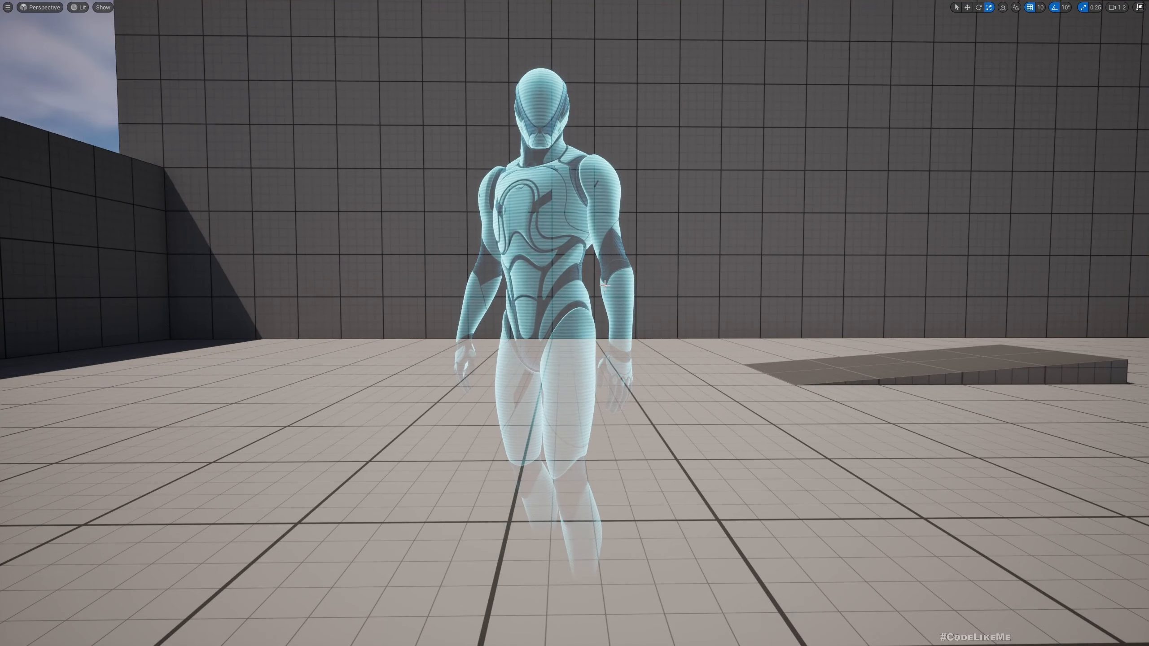
pyautogui.scroll(2, 607, 285)
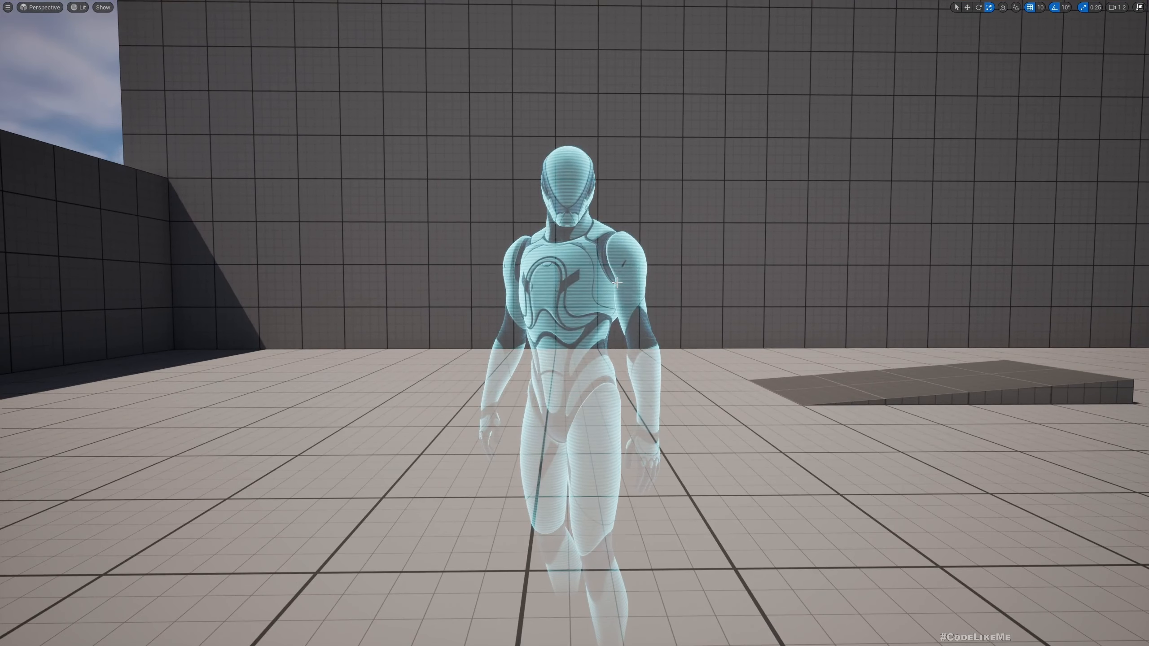
pyautogui.hotkey('alt', 'p')
pyautogui.press('w')
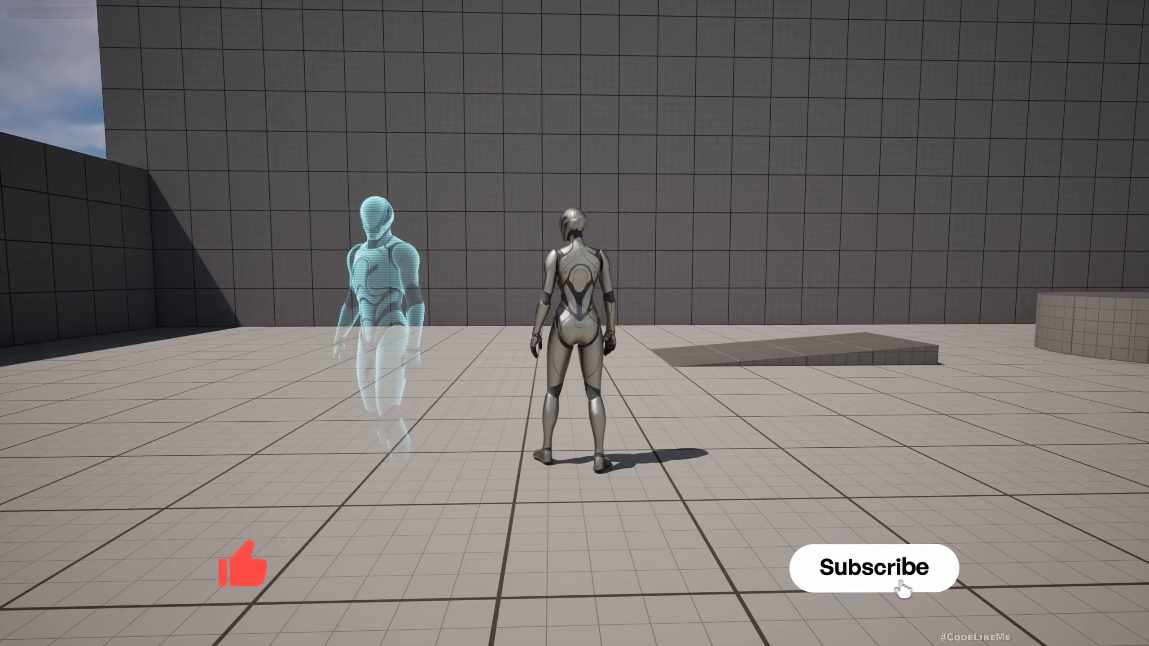